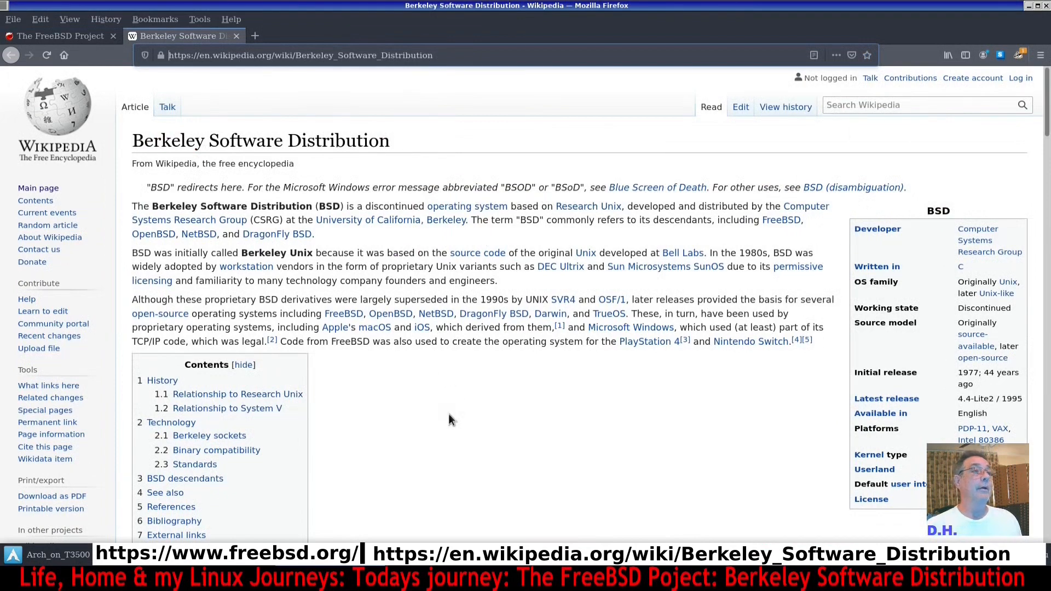
View the FreeBSD Project home page in the browser.
left_click(77, 39)
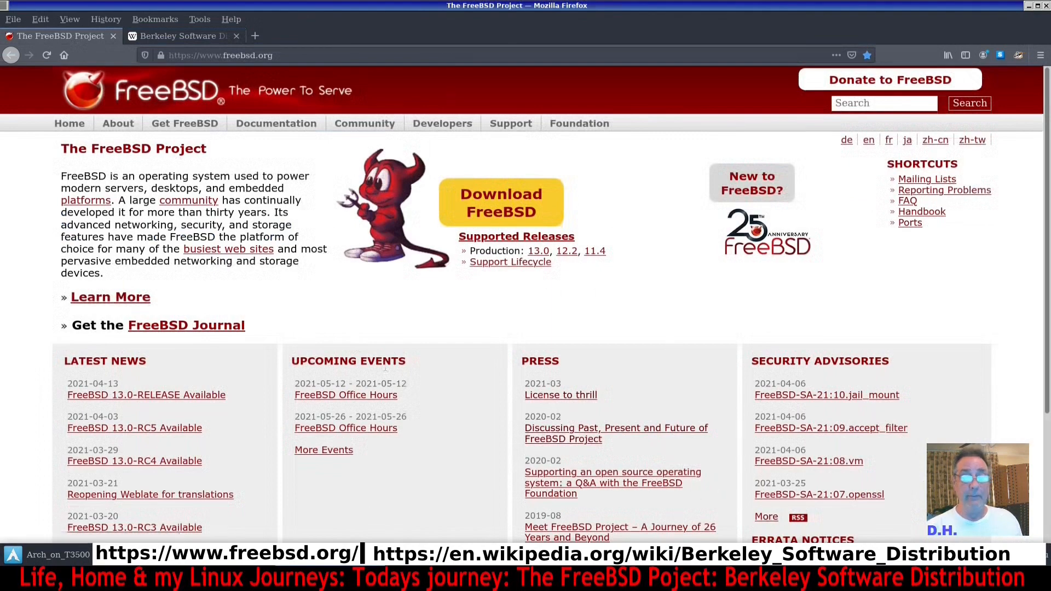
left_click(797, 555)
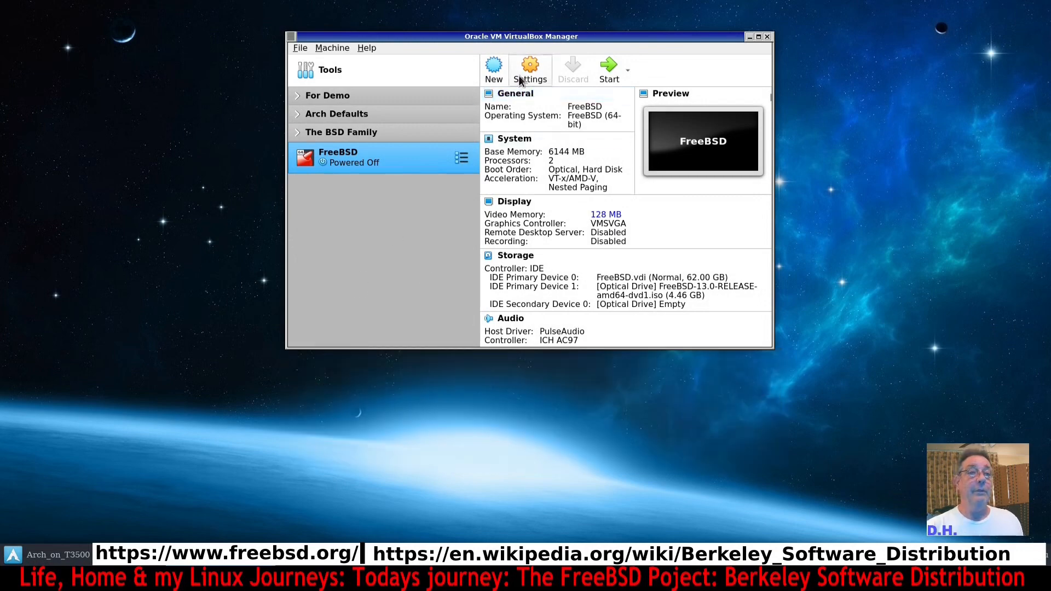
Start the FreeBSD virtual machine.
left_click(609, 69)
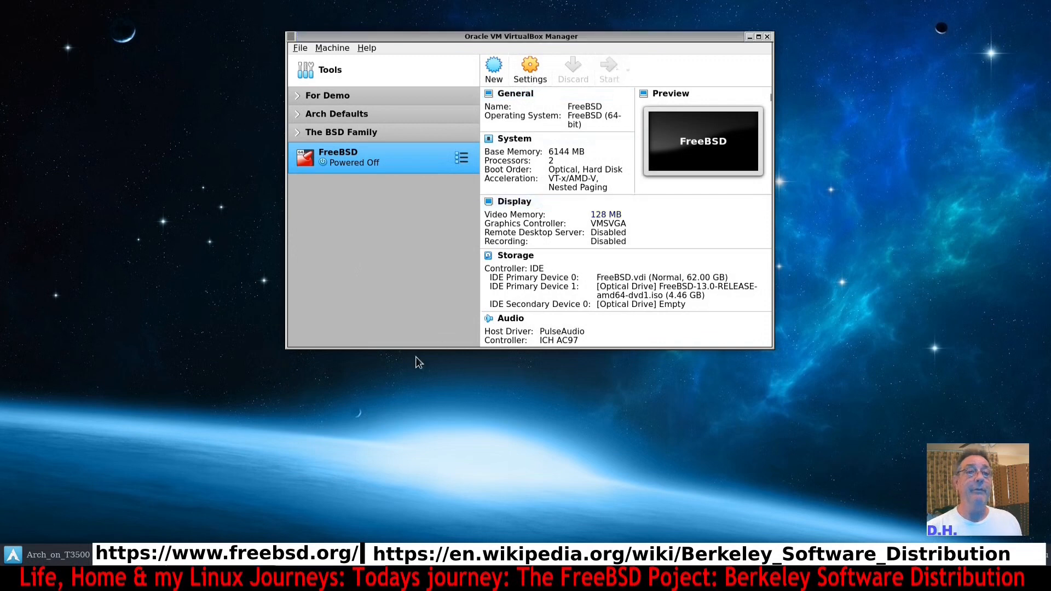
left_click(608, 345)
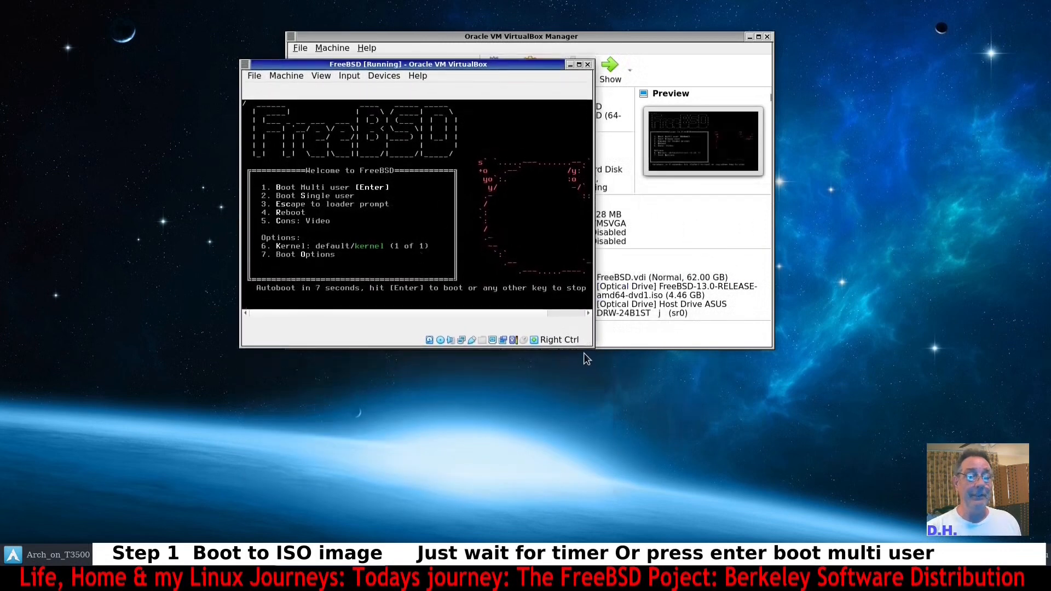
Enlarge the VM window and scale its virtual screen to 125%.
left_click_drag(588, 346, 763, 408)
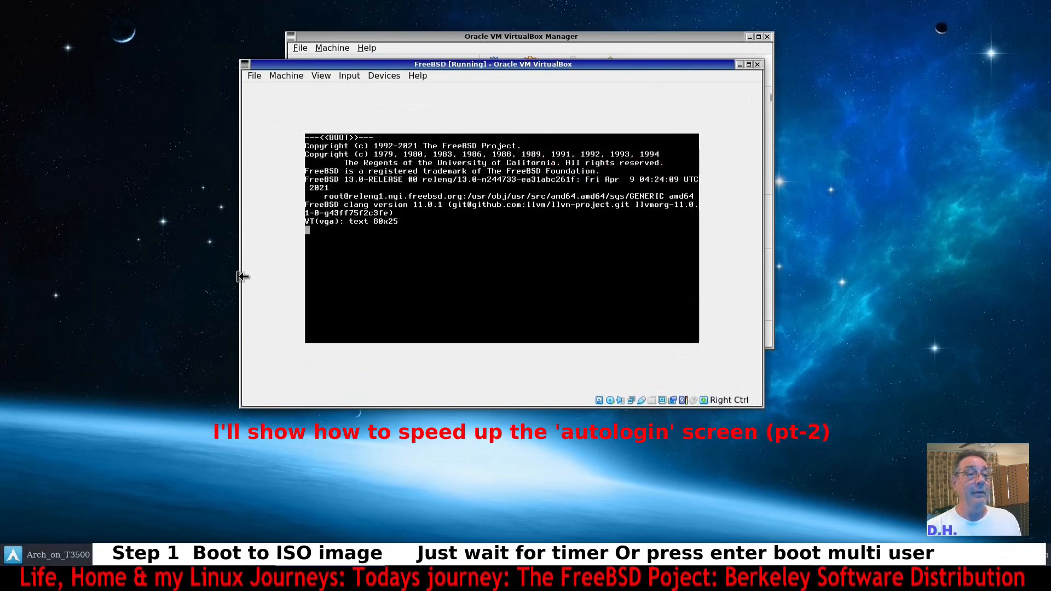
left_click(321, 77)
mouse_move(361, 227)
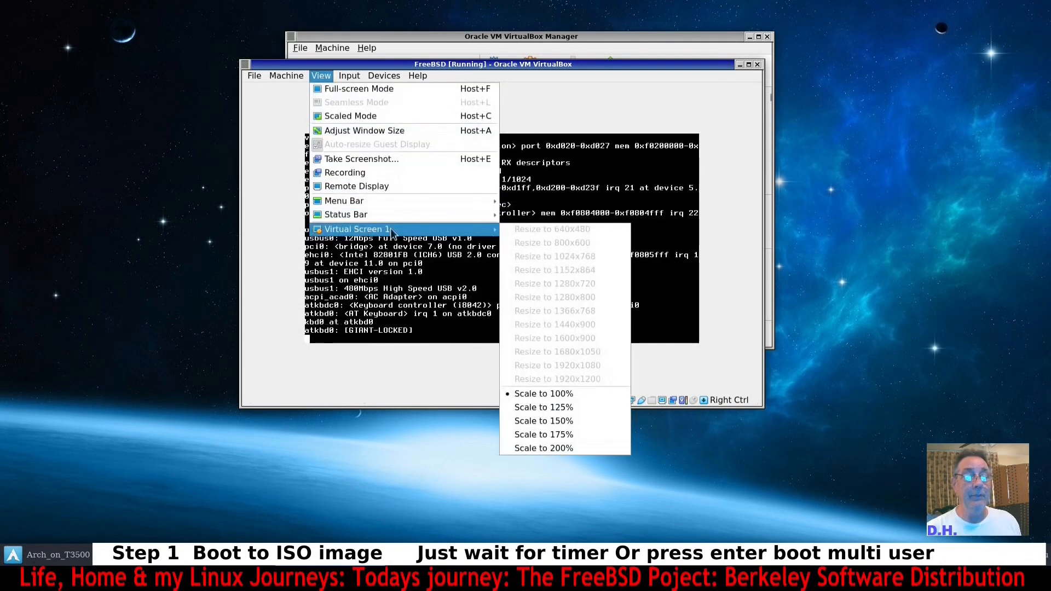
left_click(554, 407)
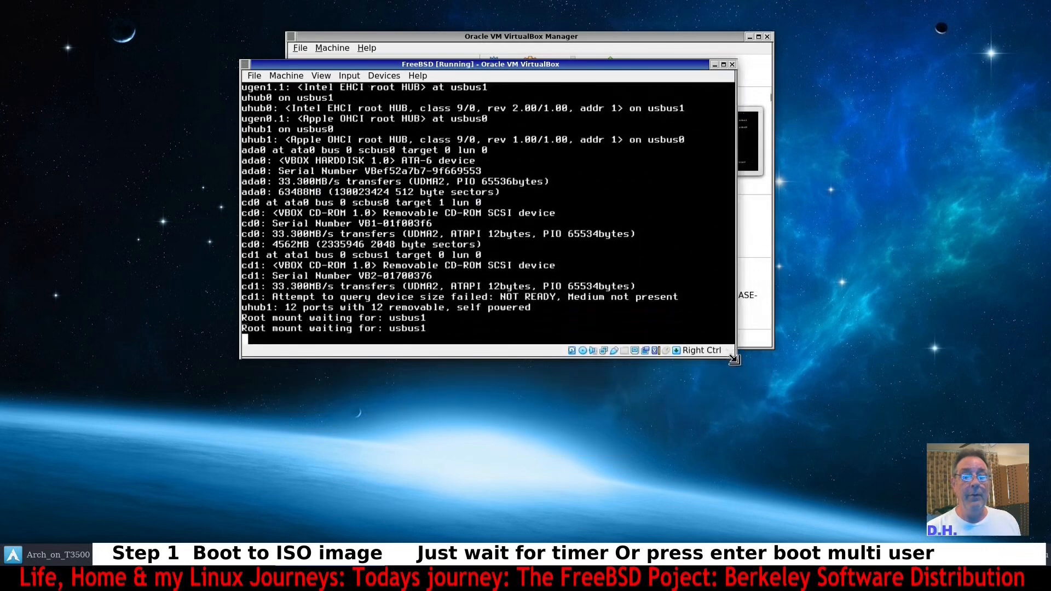
Reposition and resize the VM window to enlarge the installer display.
left_click(748, 36)
left_click_drag(691, 67, 638, 32)
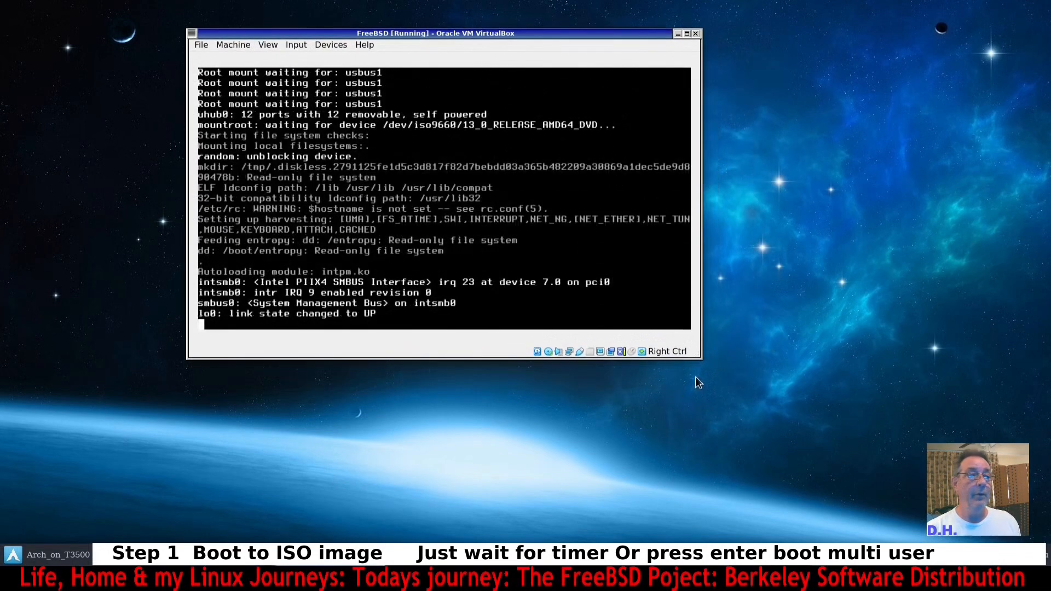
left_click(268, 45)
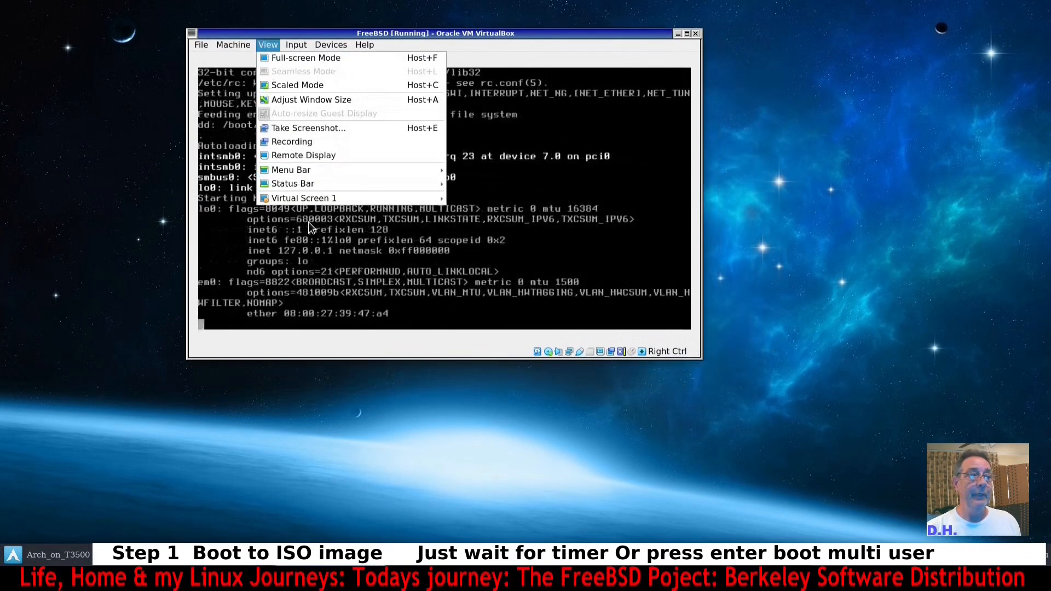
mouse_move(307, 197)
left_click(478, 360)
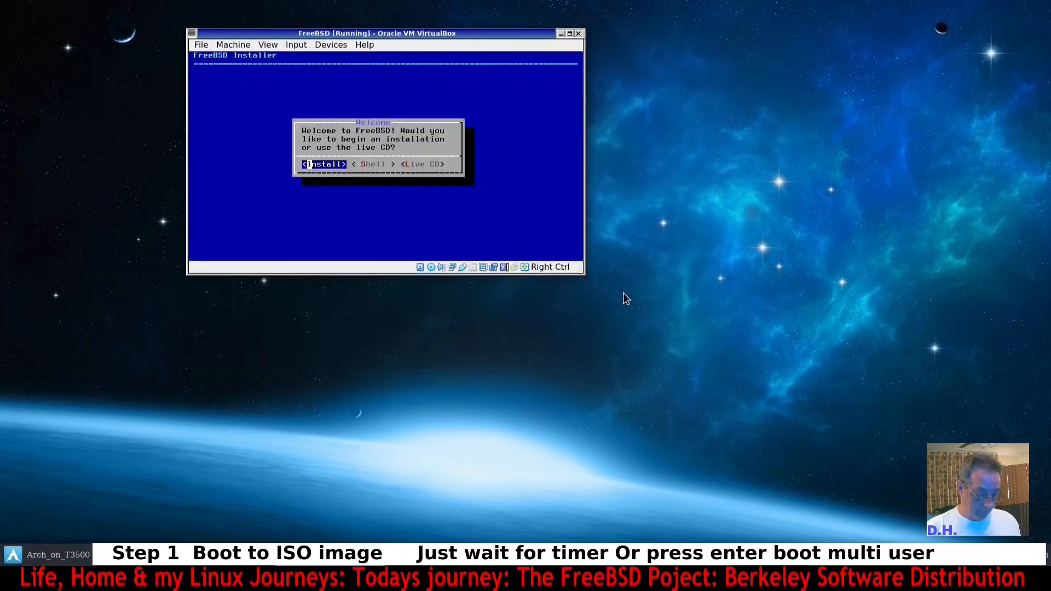
key("ctrl+c")
left_click_drag(584, 143, 466, 74)
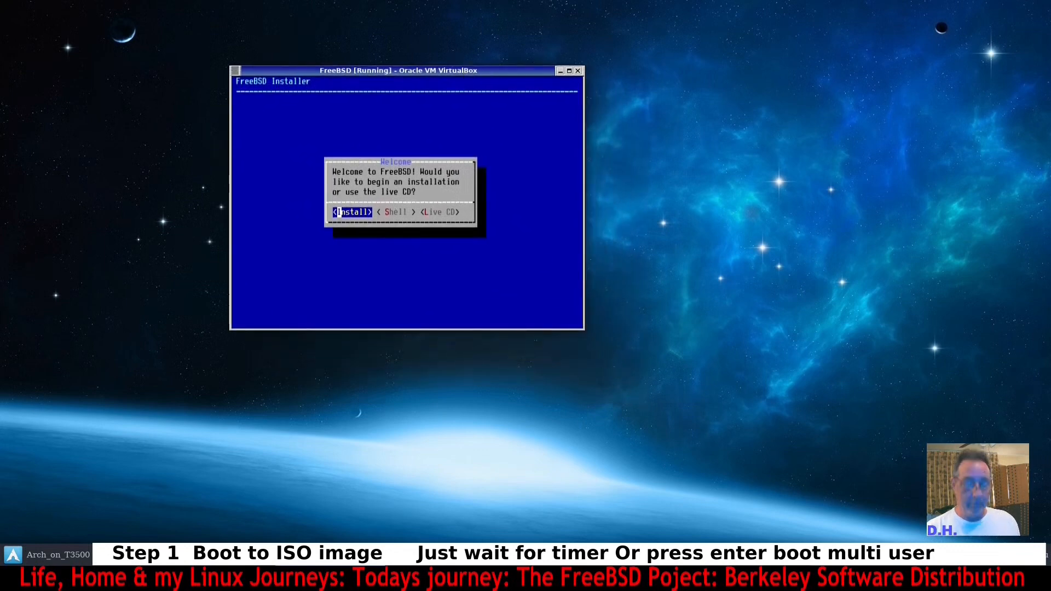
left_click_drag(584, 330, 832, 474)
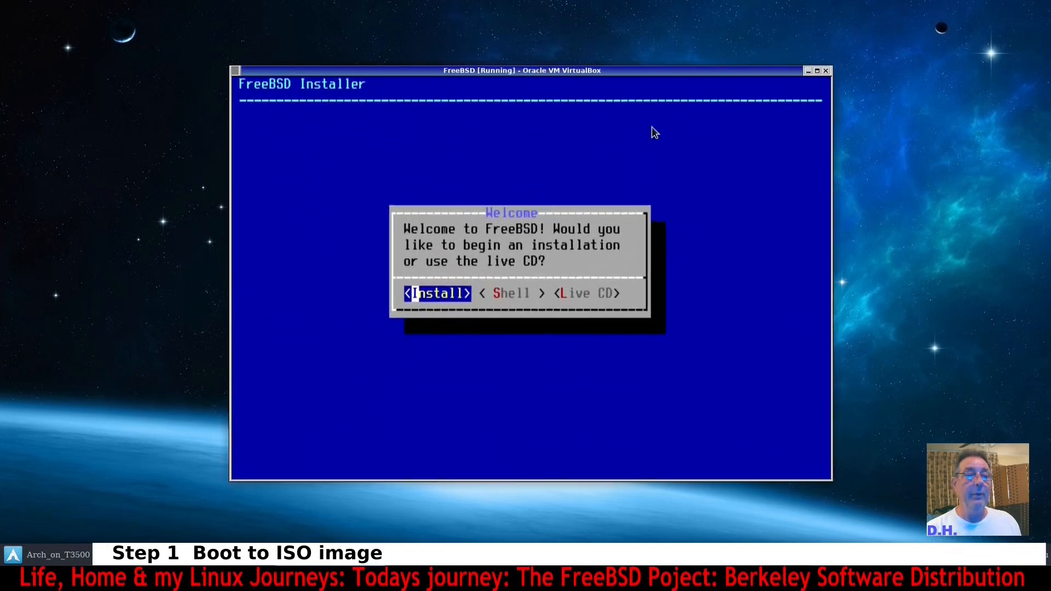
left_click_drag(627, 73, 626, 50)
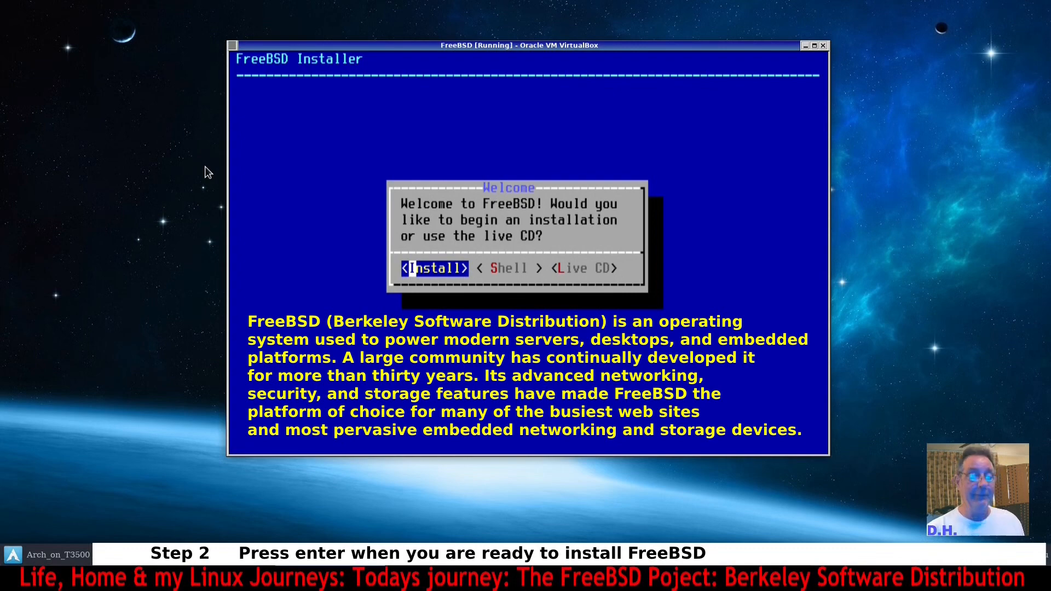
Begin the installation and continue with the default keymap.
key("Return")
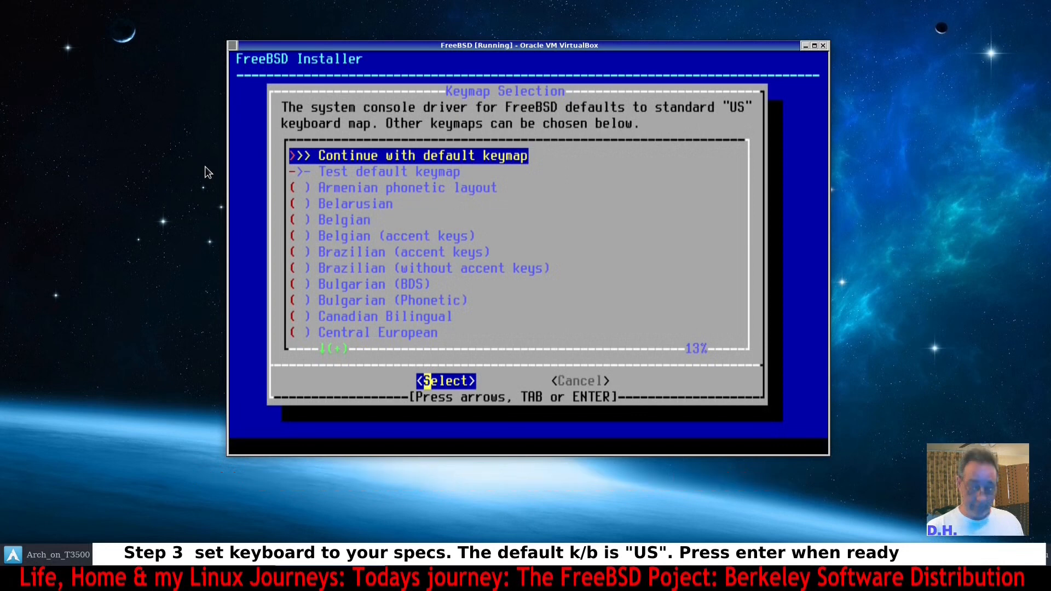
key("Down")
key("Down")
key("Down")
key("Up")
key("Up")
key("Up")
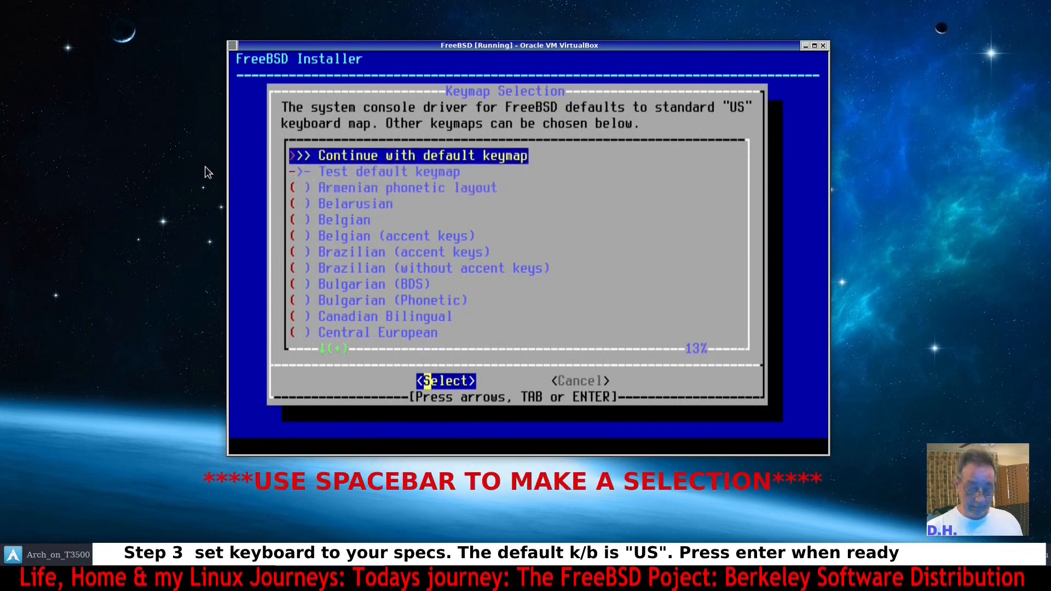
key("Return")
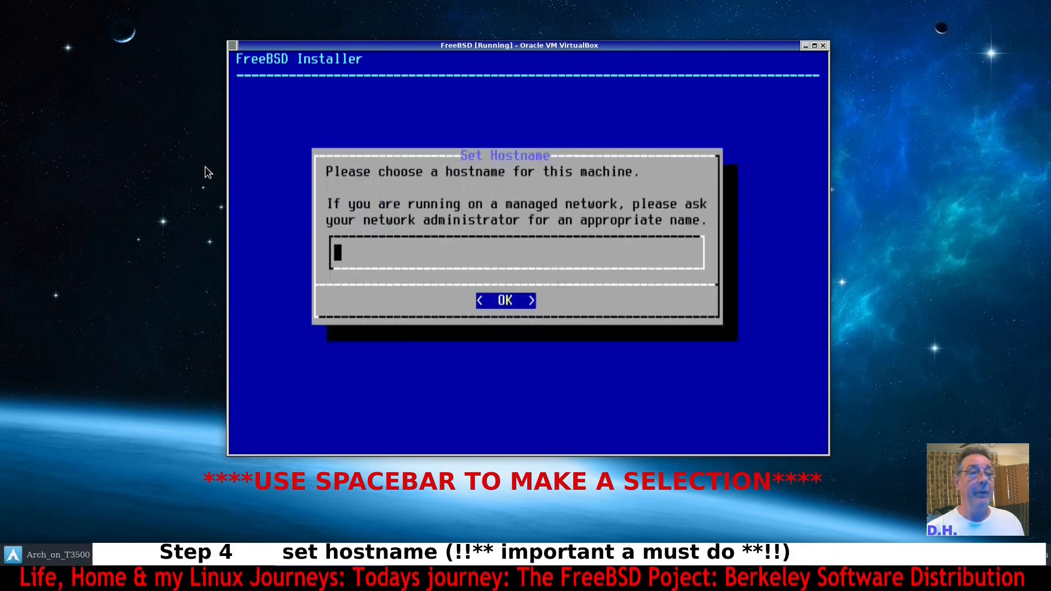
Set the machine's hostname to FBSD.
type("F")
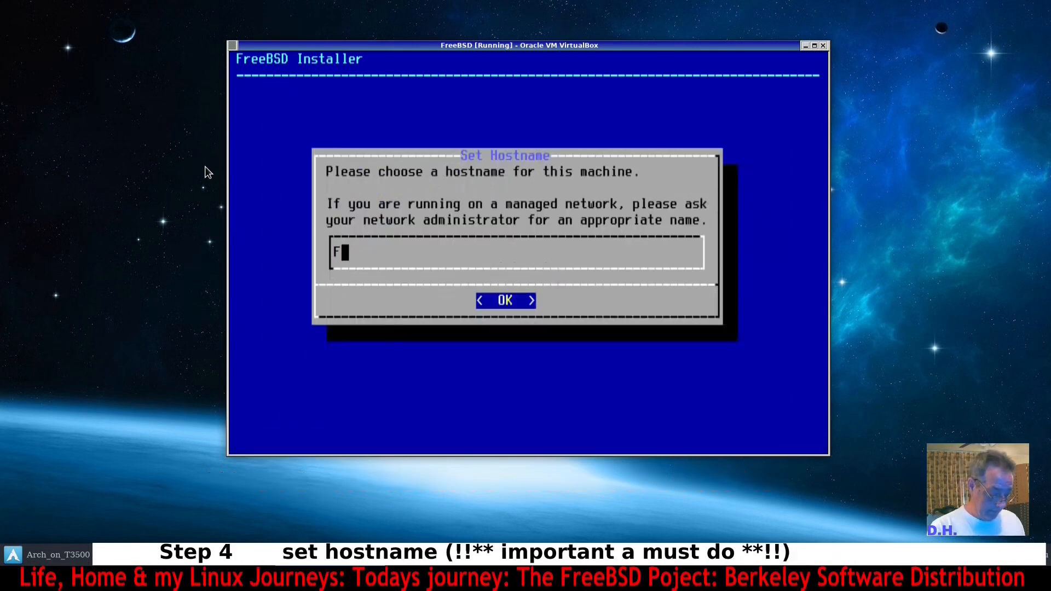
type("BSD")
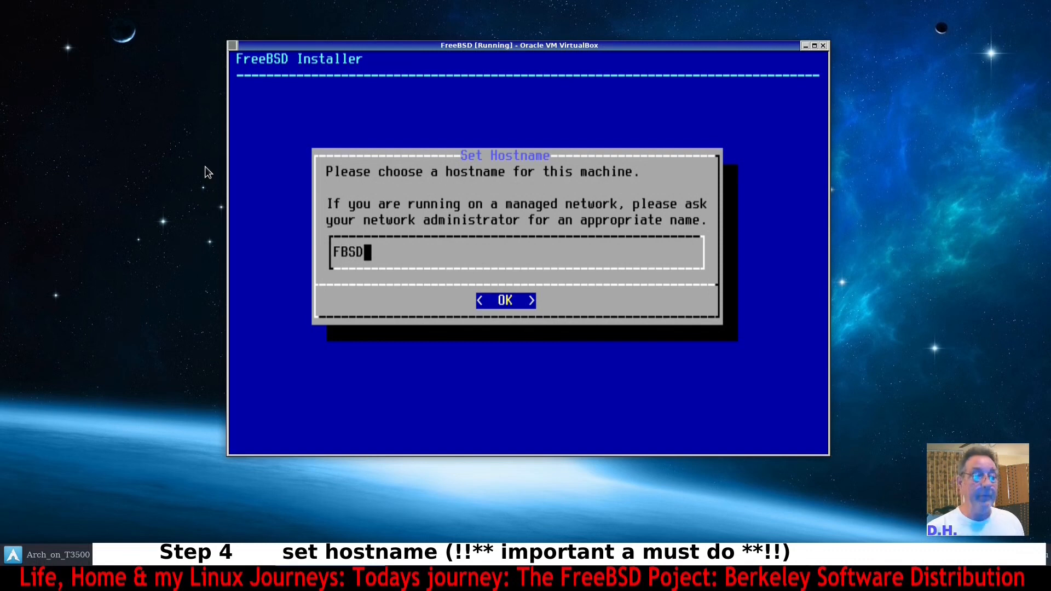
key("Return")
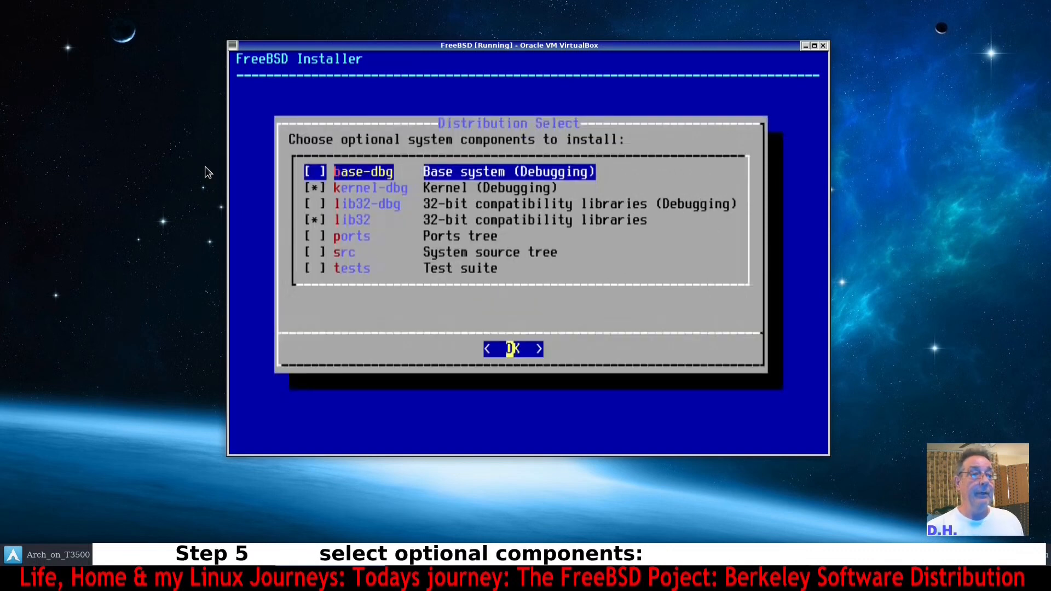
Deselect kernel-dbg, select the ports and src components, and confirm the distribution selection.
key("Down")
key("space")
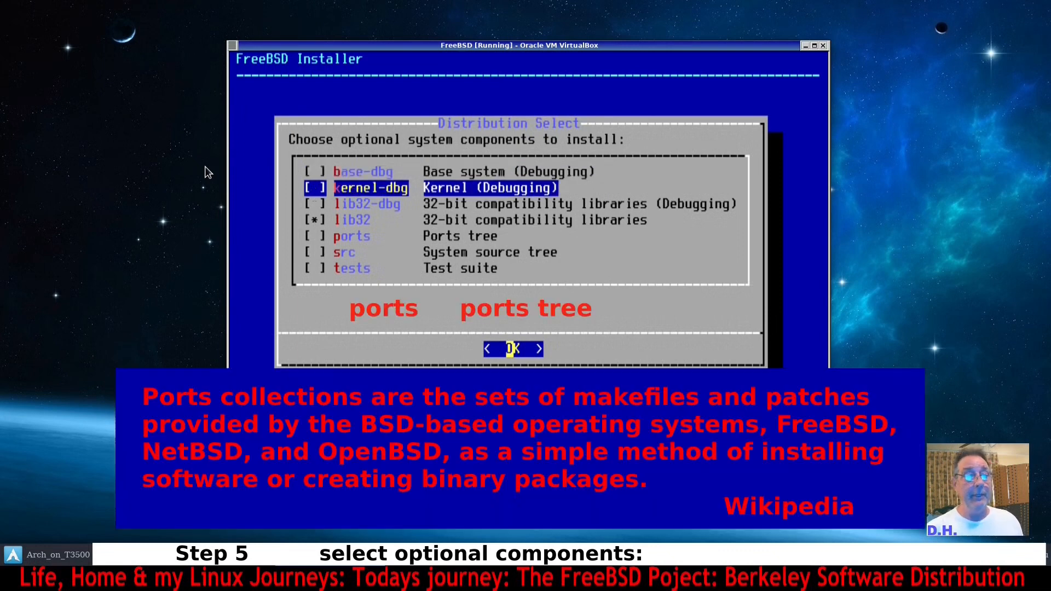
key("Down")
key("Down")
key("Down")
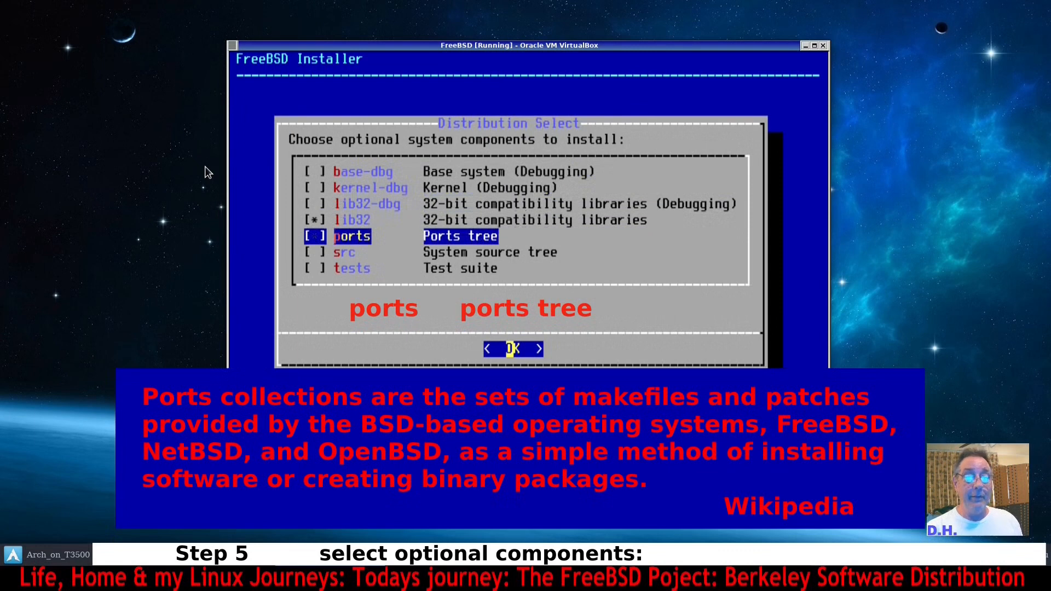
key("space")
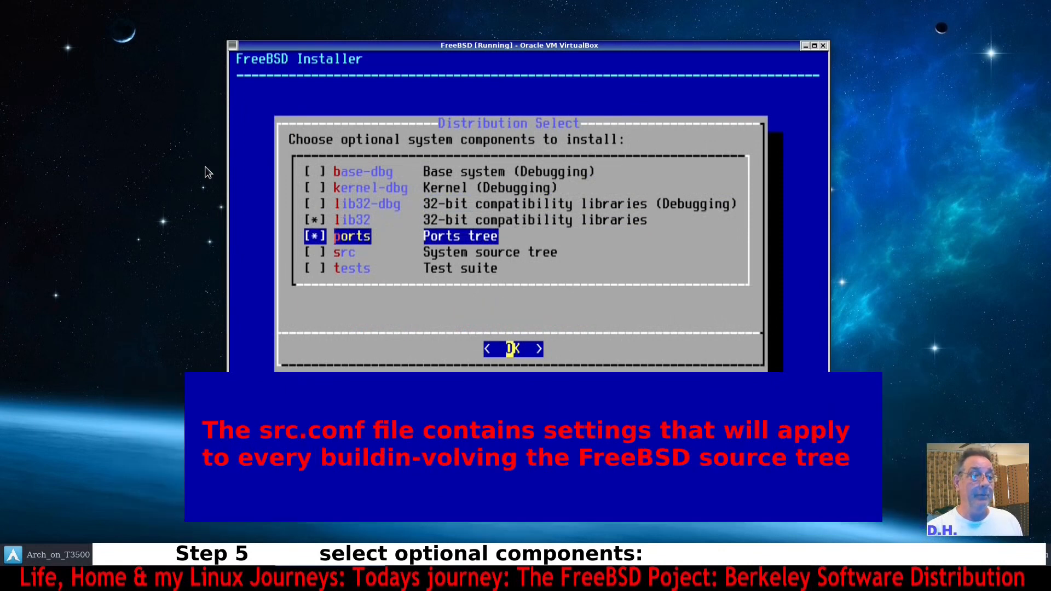
key("Down")
key("space")
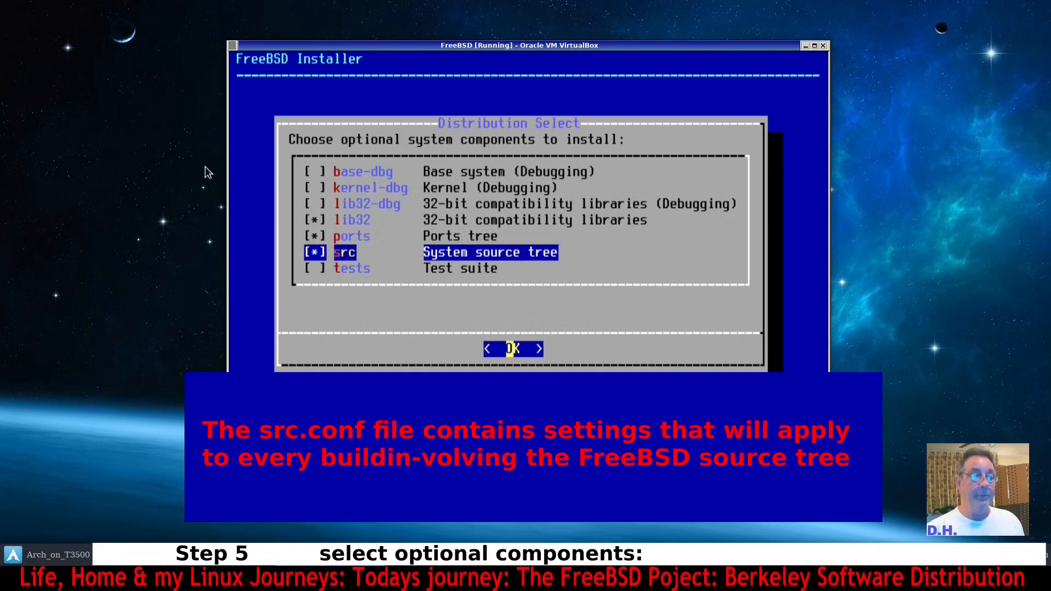
key("Return")
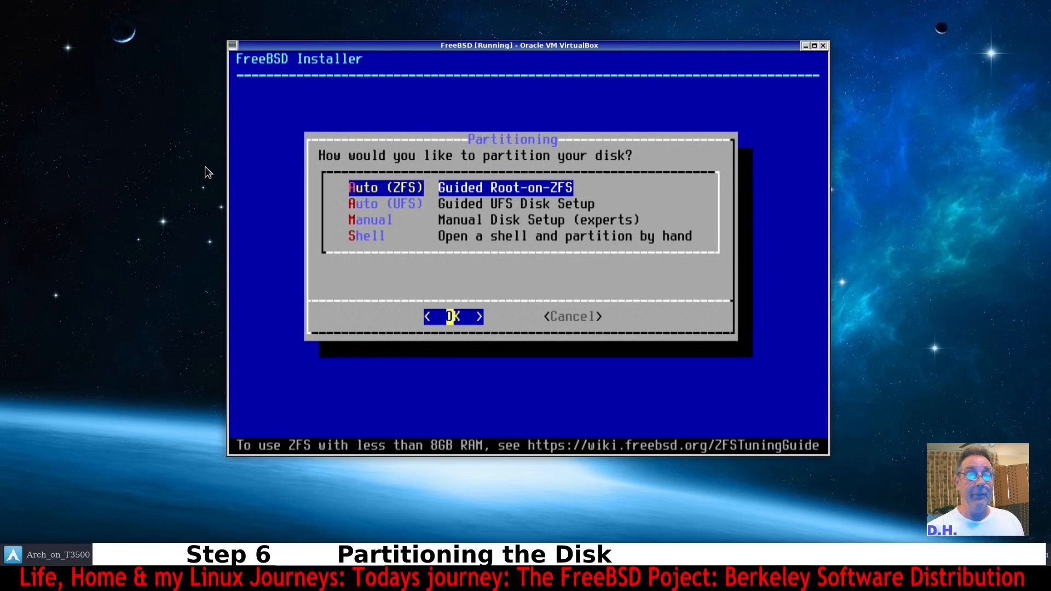
Choose Guided Root-on-ZFS partitioning and set the swap size to 12g.
key("Return")
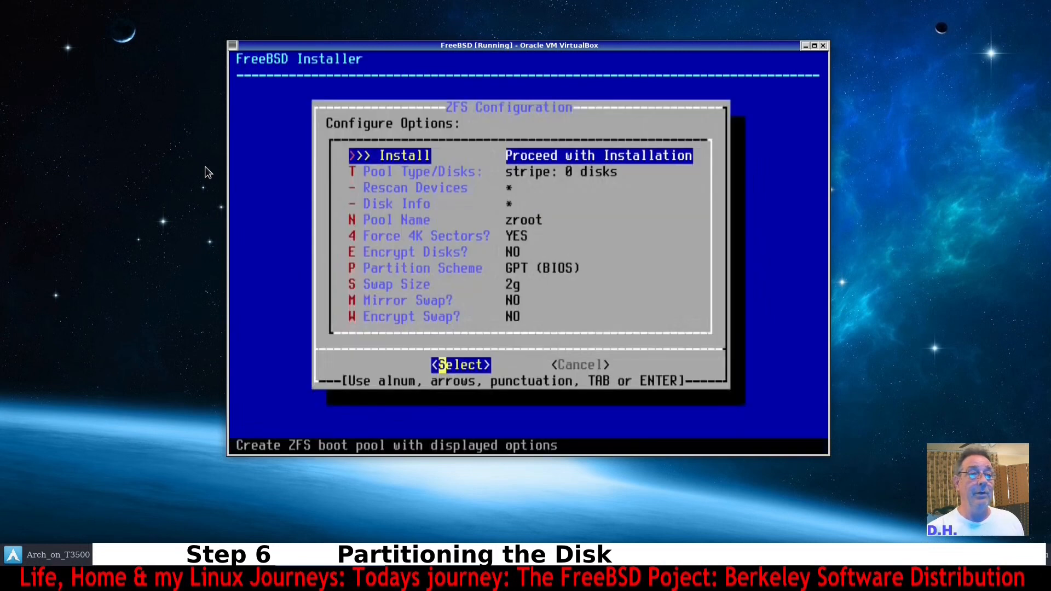
key("Down")
key("Down")
key("Down")
key("Down")
key("Down")
key("Down")
key("Down")
key("Down")
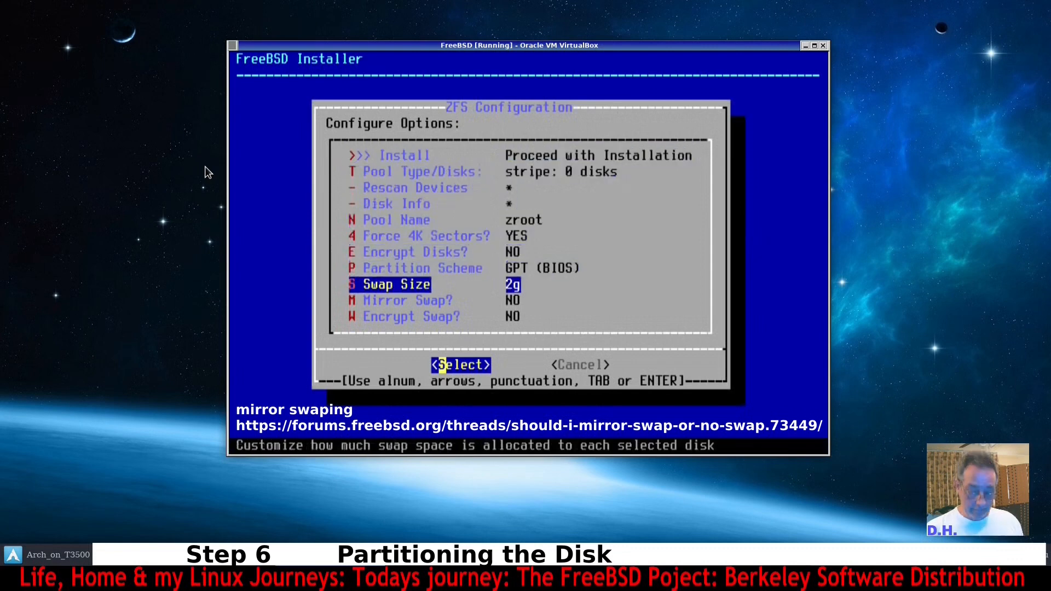
key("Return")
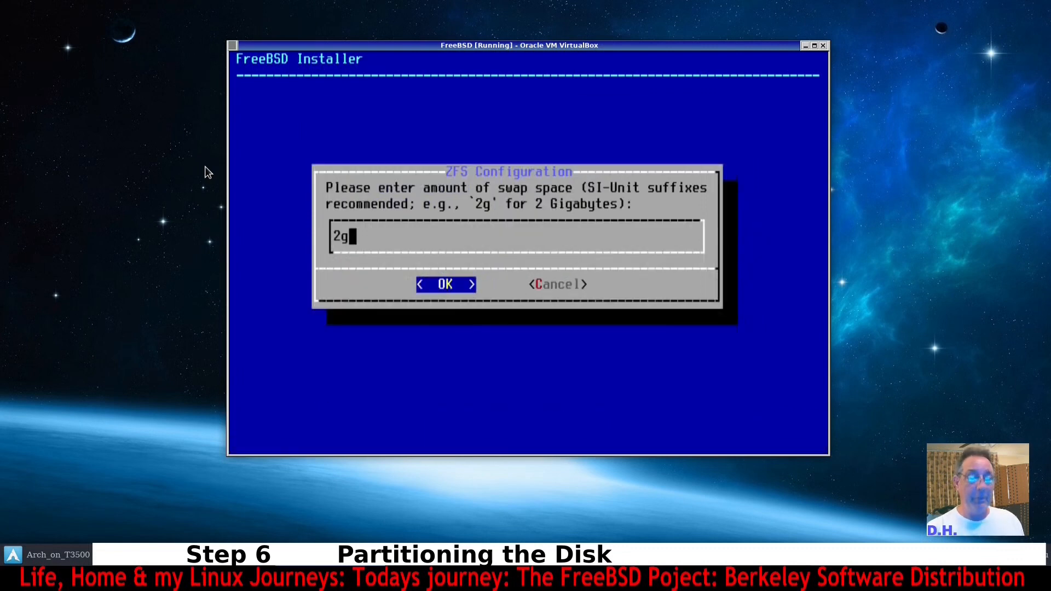
key("Home")
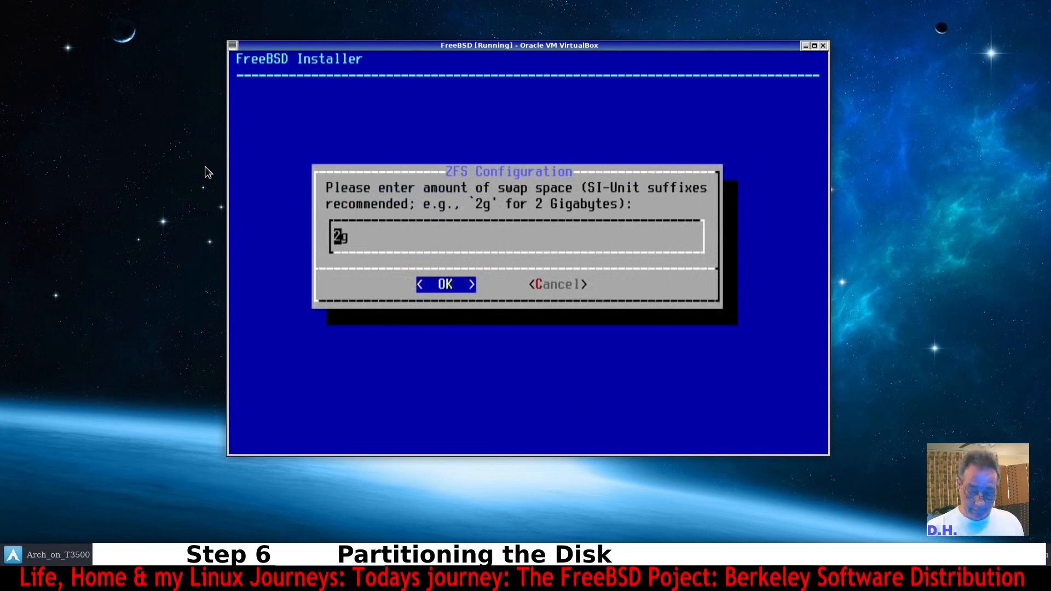
key("Delete")
type("6")
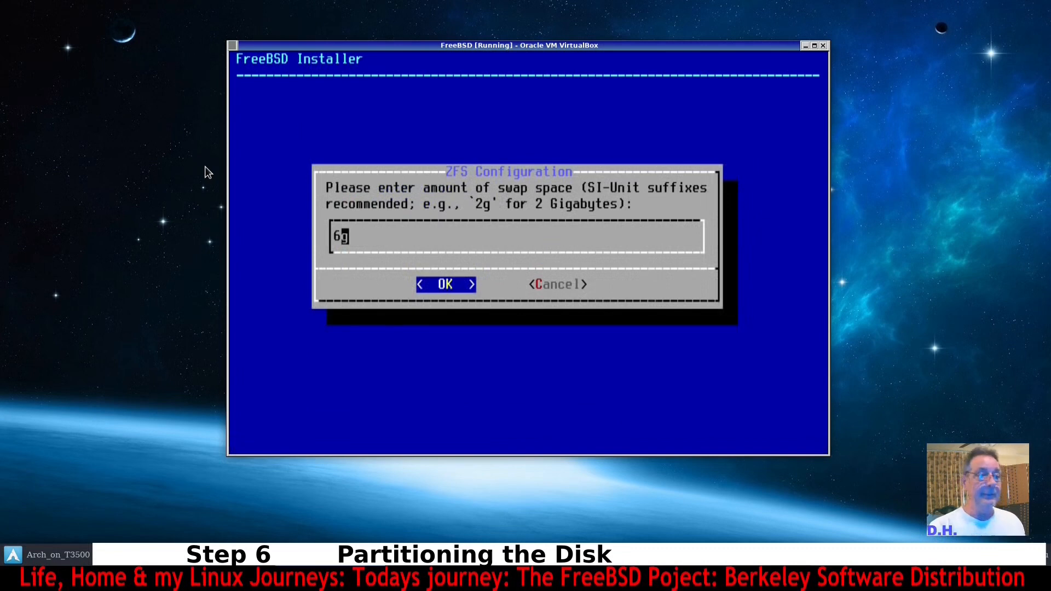
key("BackSpace")
type("12")
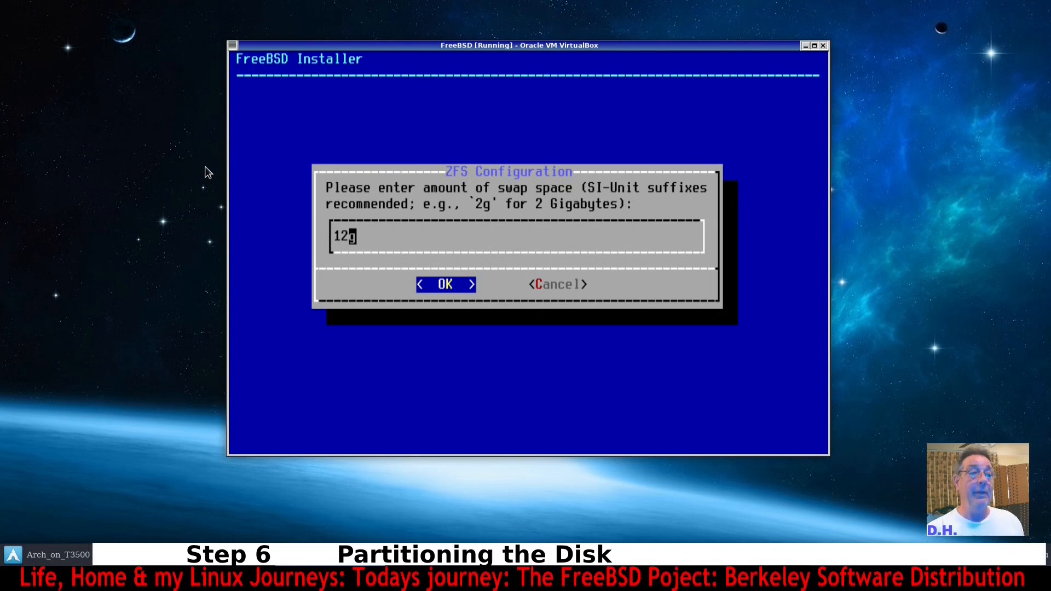
key("Return")
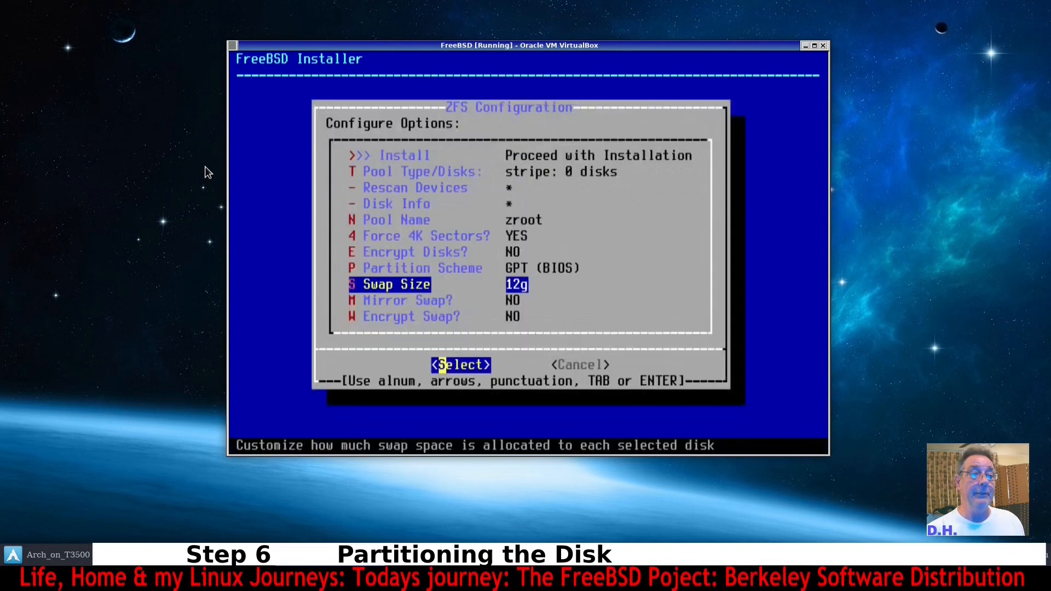
Open the disk info for the ada0 VBOX HARDDISK device.
key("Up")
key("Up")
key("Up")
key("Up")
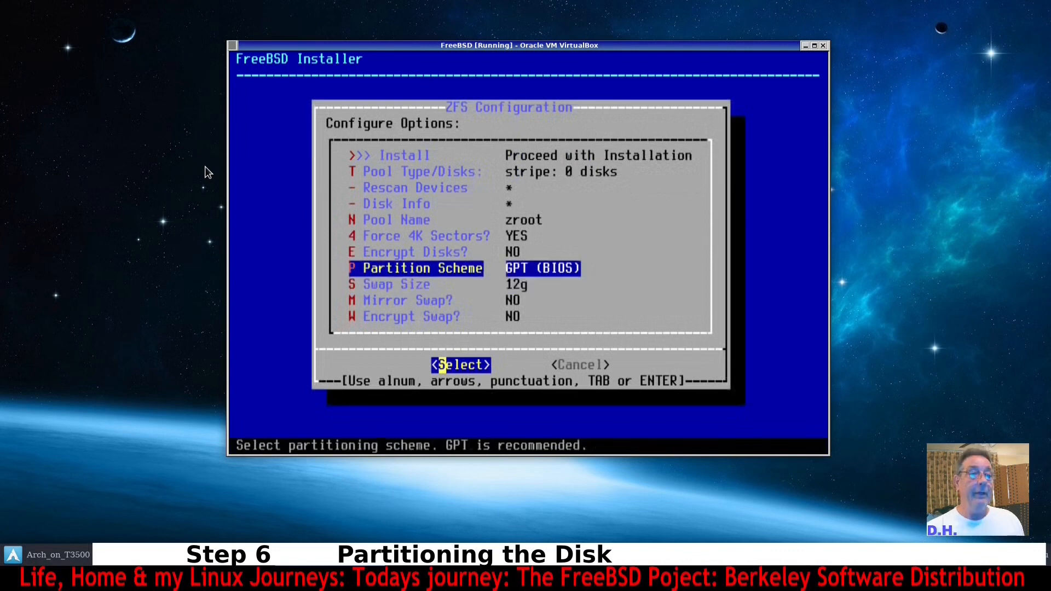
key("Up")
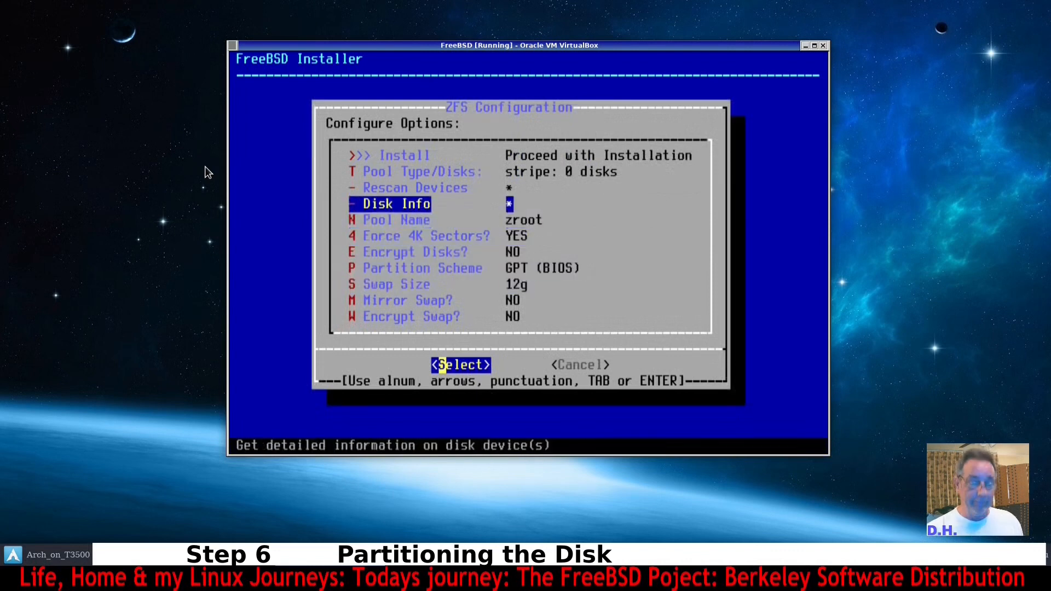
key("Return")
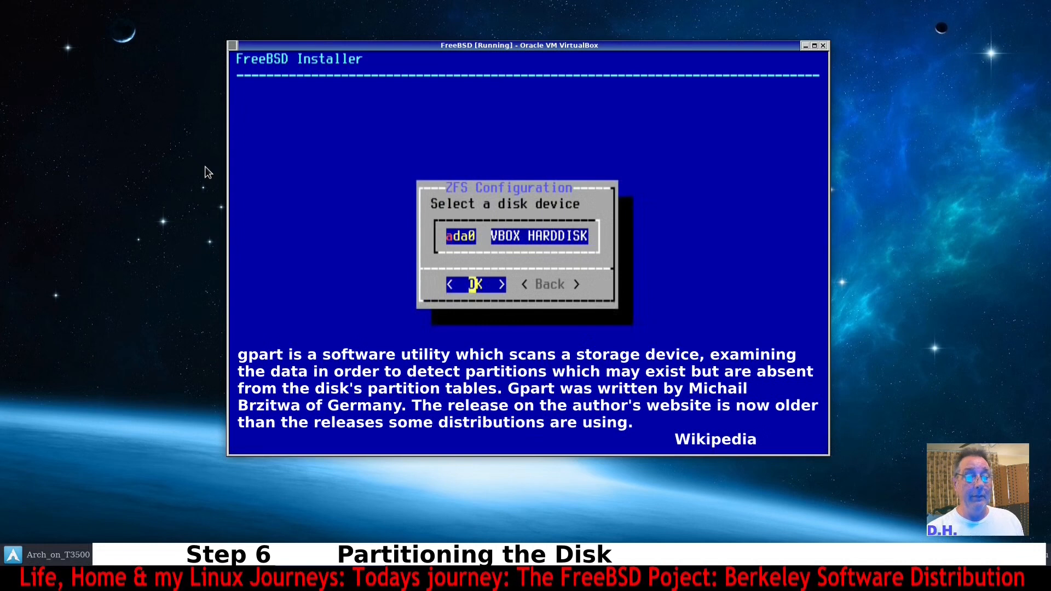
key("Return")
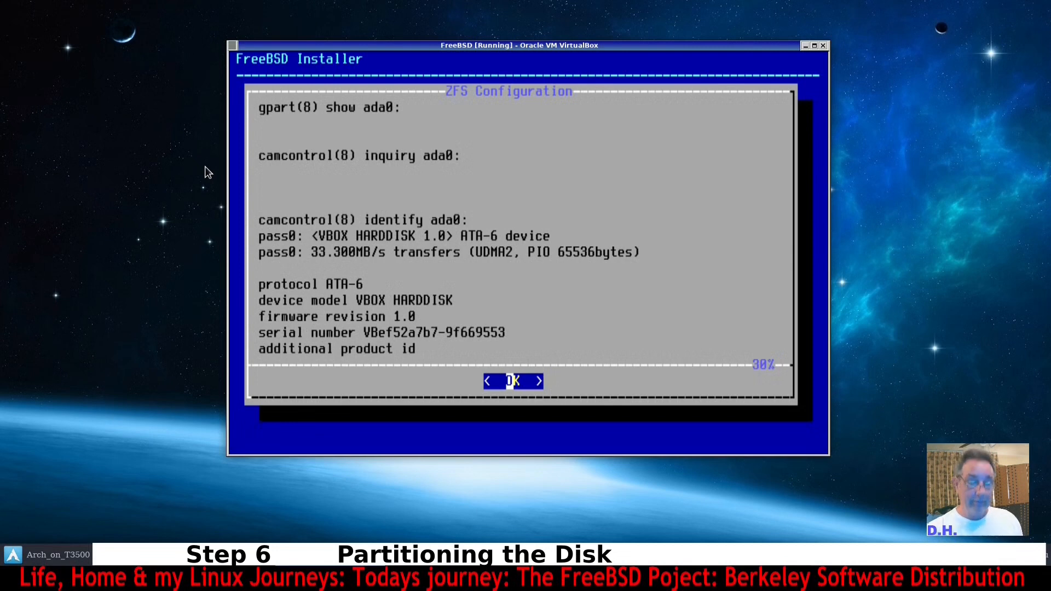
Close the disk information and go back from disk selection to the ZFS configuration options.
key("Return")
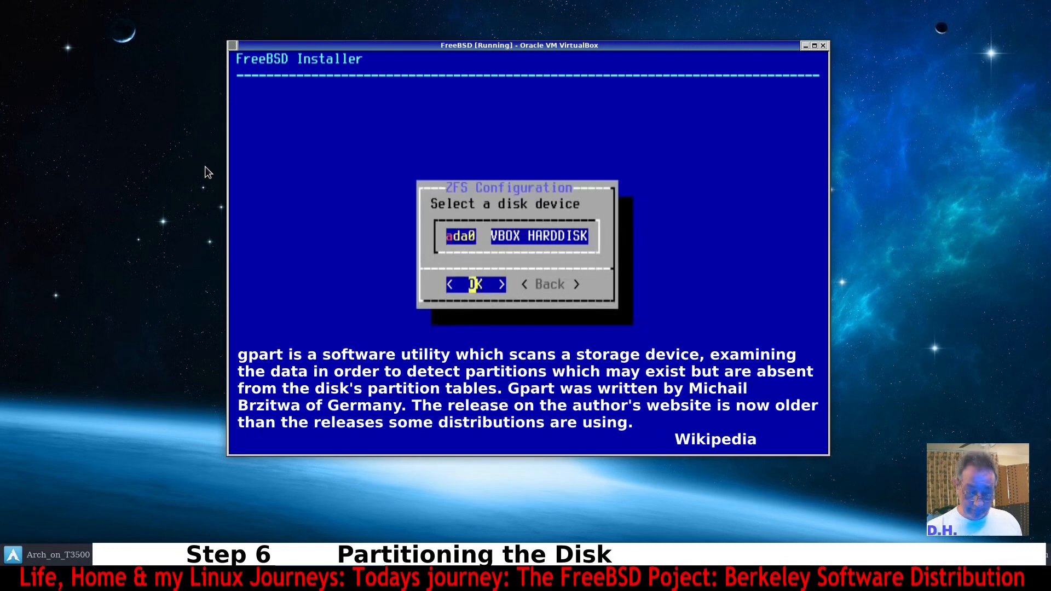
key("Tab")
key("Return")
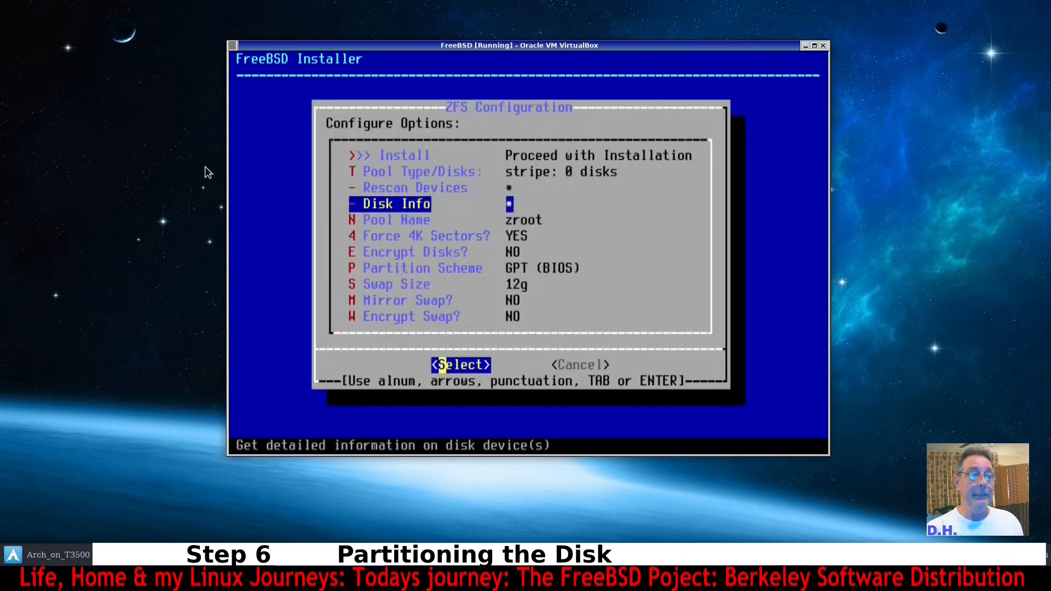
Proceed with the installation and choose the Stripe - No Redundancy virtual device type.
key("Up")
key("Up")
key("Up")
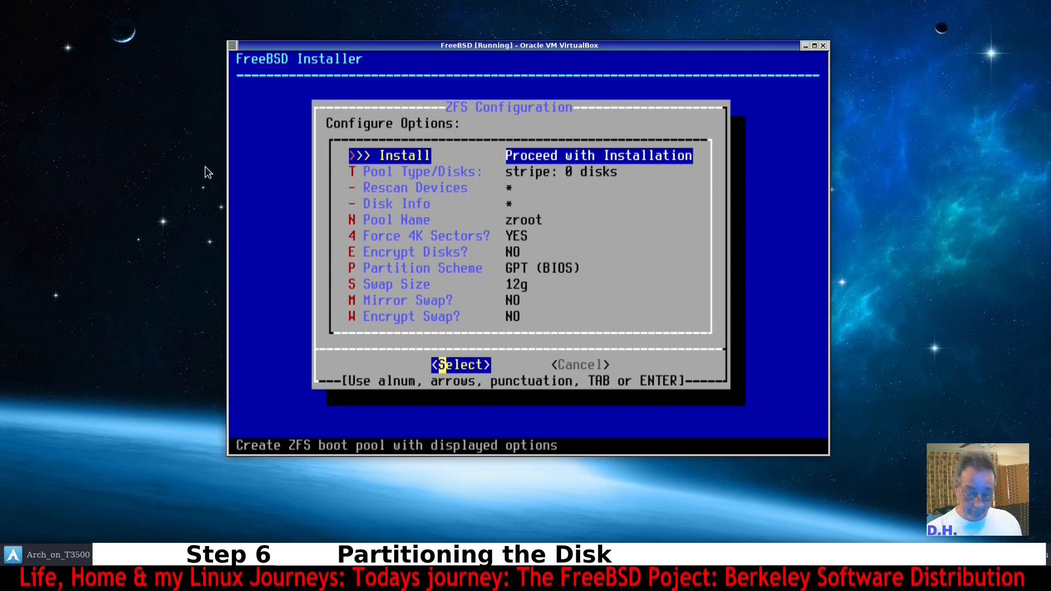
key("Return")
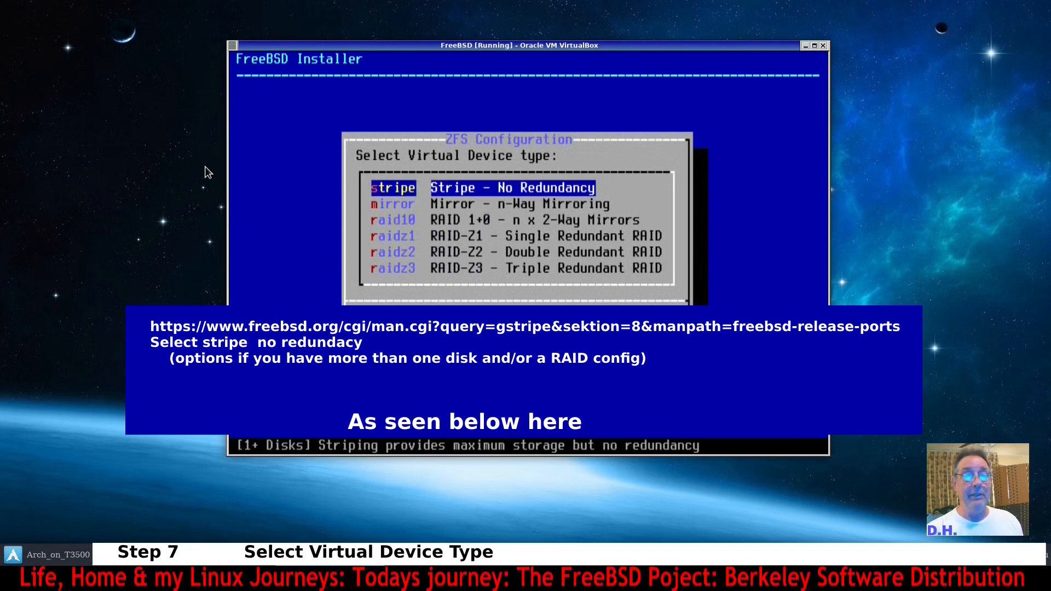
key("Return")
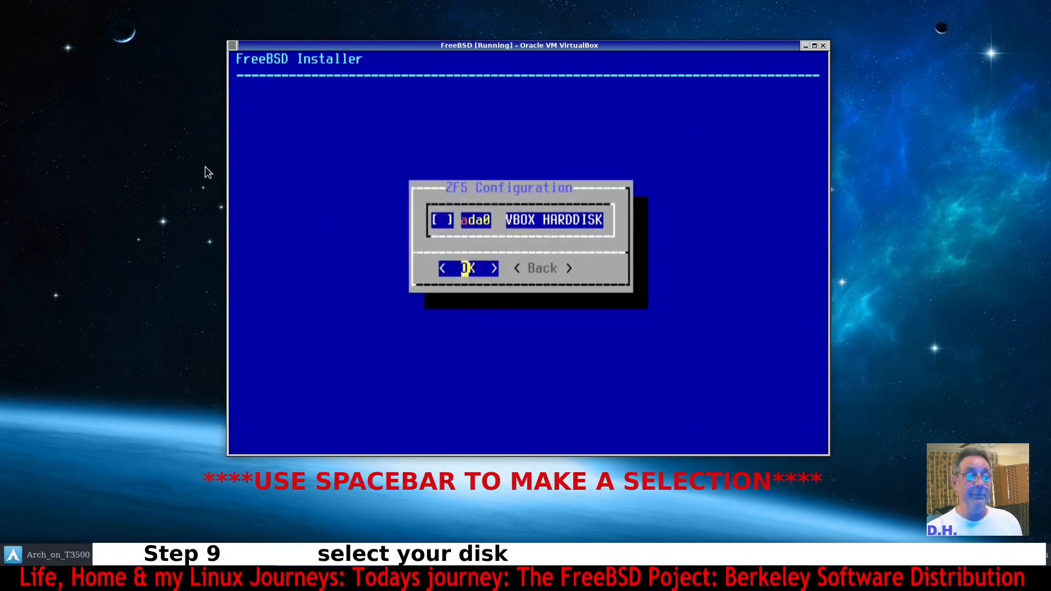
Select the ada0 VBOX HARDDISK and confirm destroying its current contents to start the installation.
key("space")
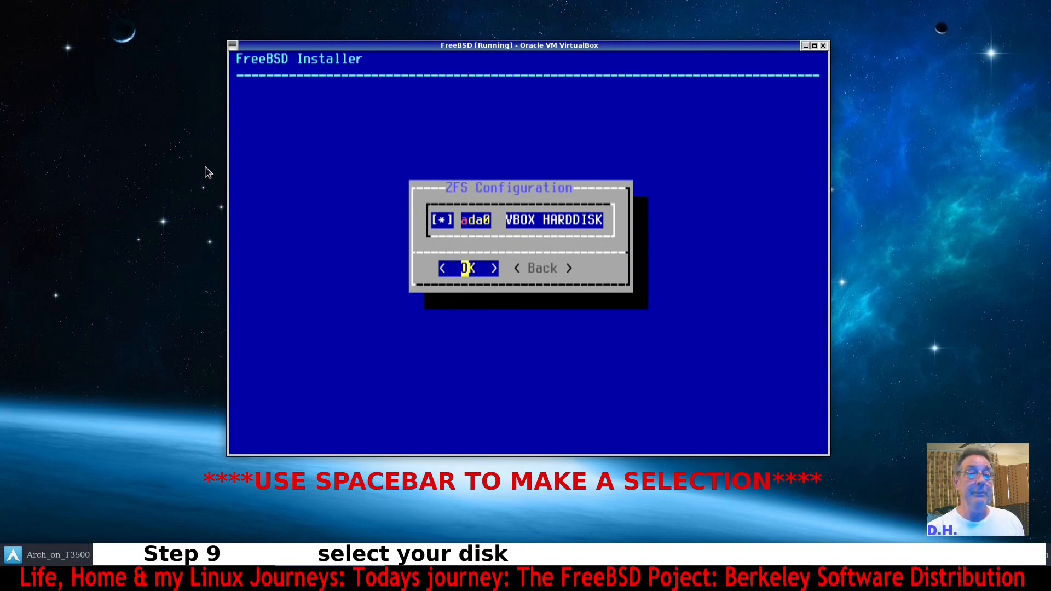
key("Return")
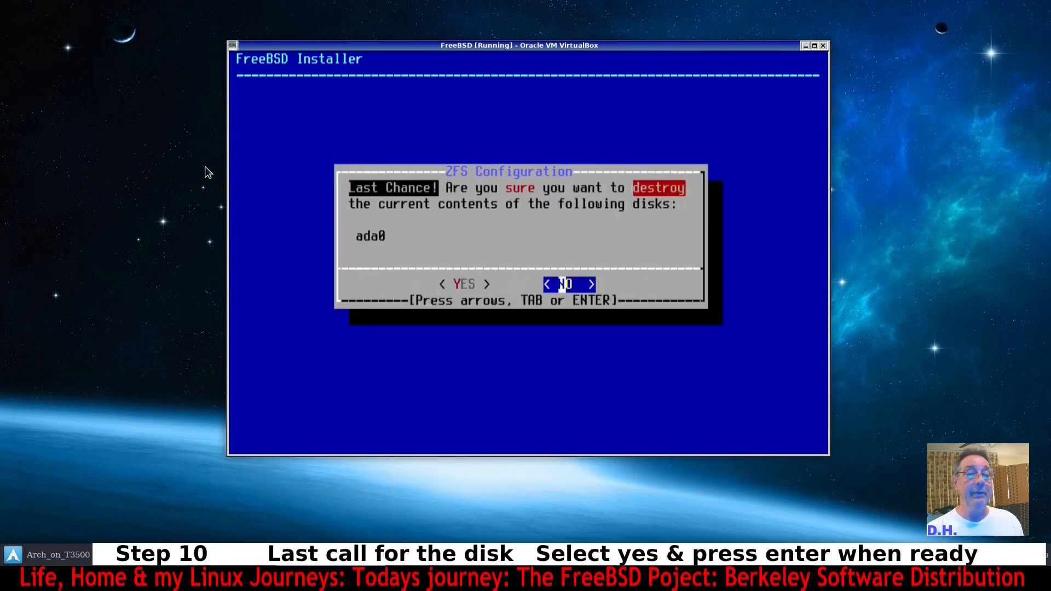
key("Left")
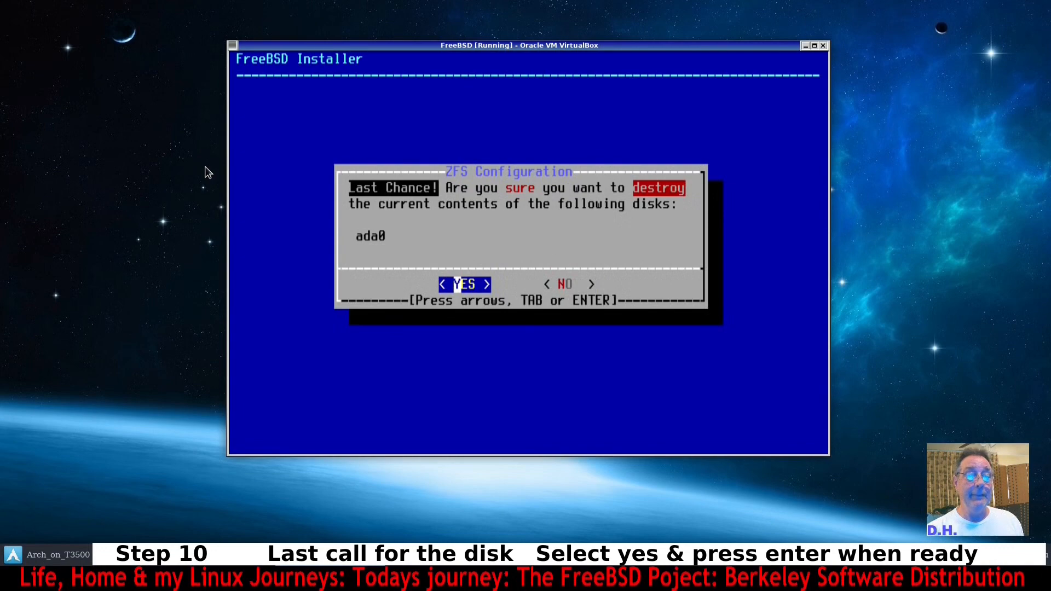
key("Return")
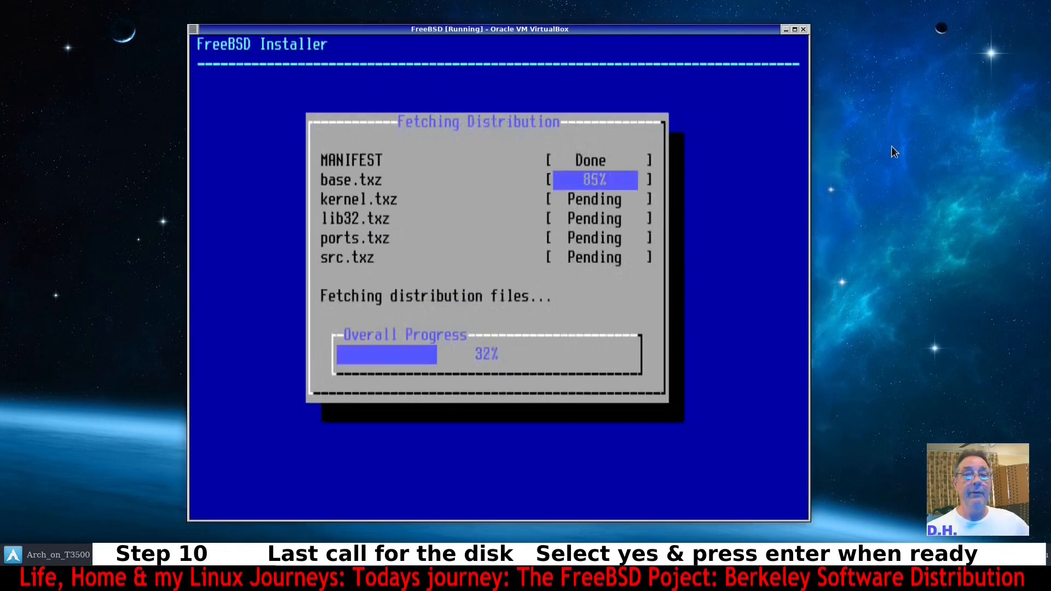
mouse_move(810, 24)
left_mouse_down()
mouse_move(875, 12)
mouse_move(803, 17)
left_mouse_up()
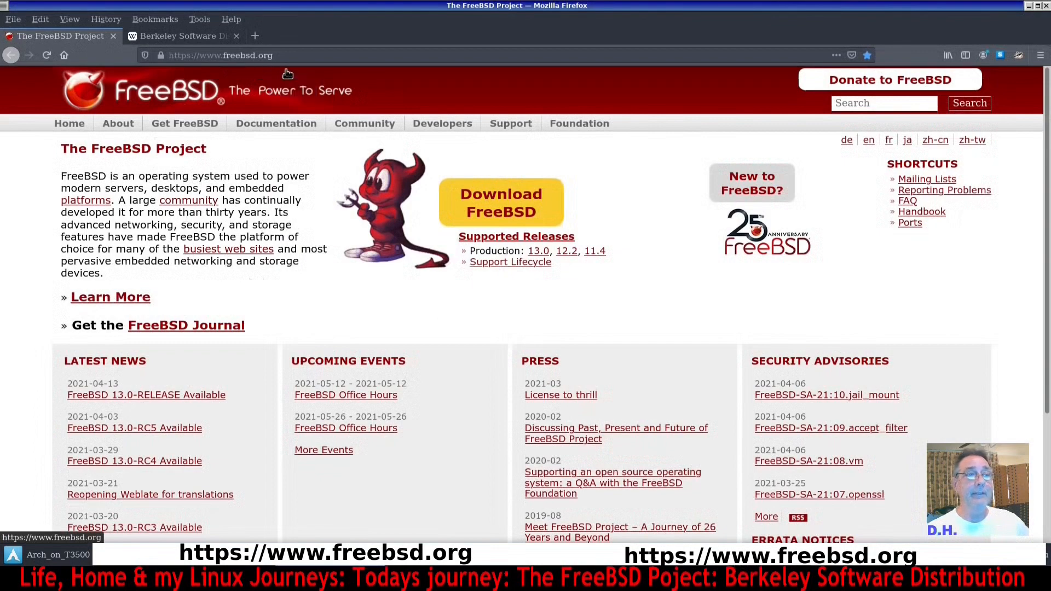
scroll(355, 300, "down", 3)
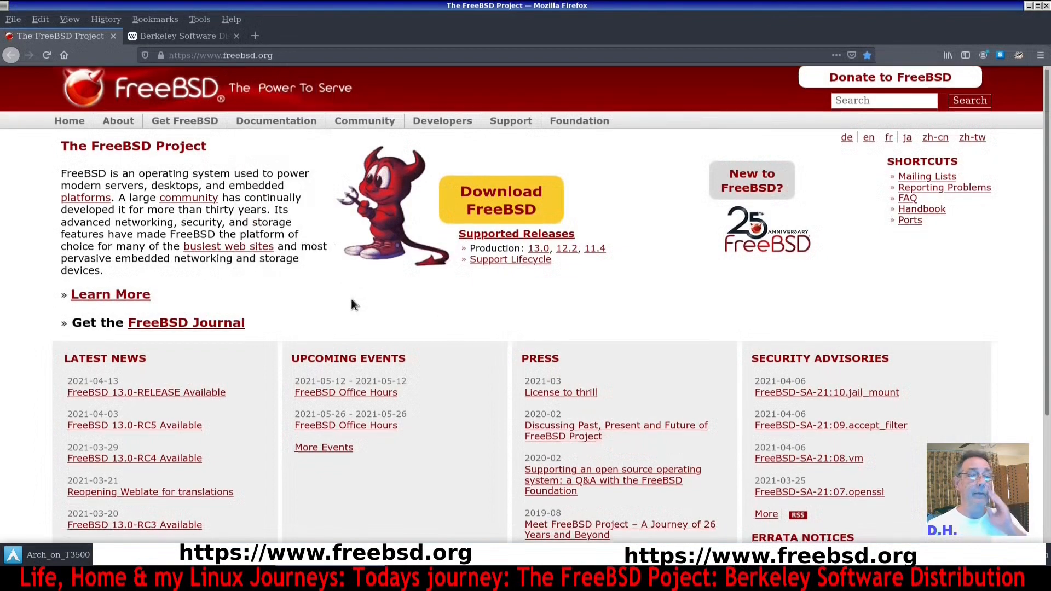
scroll(347, 313, "up", 3)
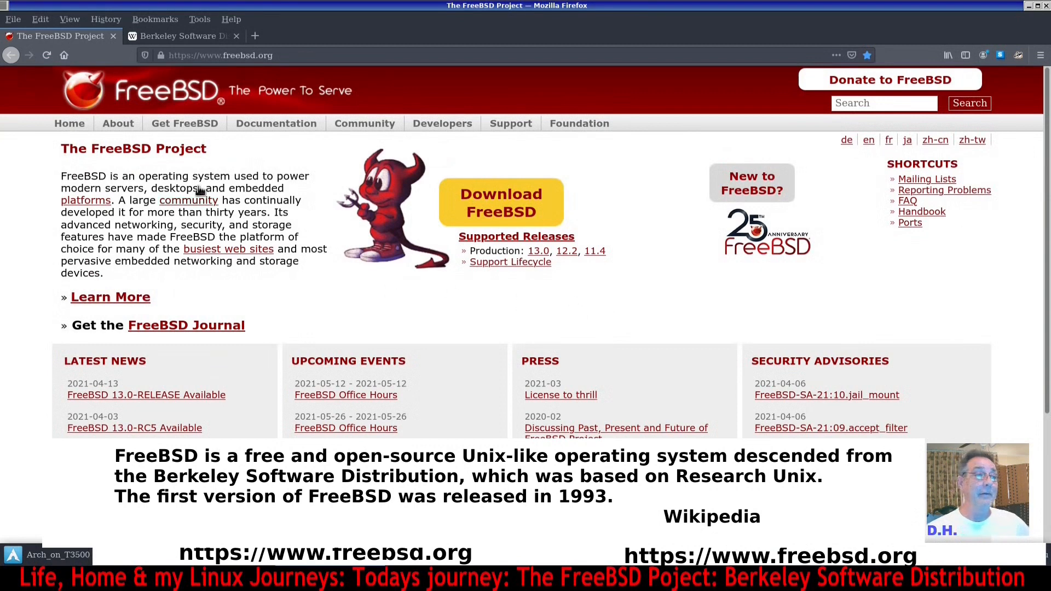
Open the Download FreeBSD page and browse the installer and virtual machine image tables for each release.
left_click(506, 205)
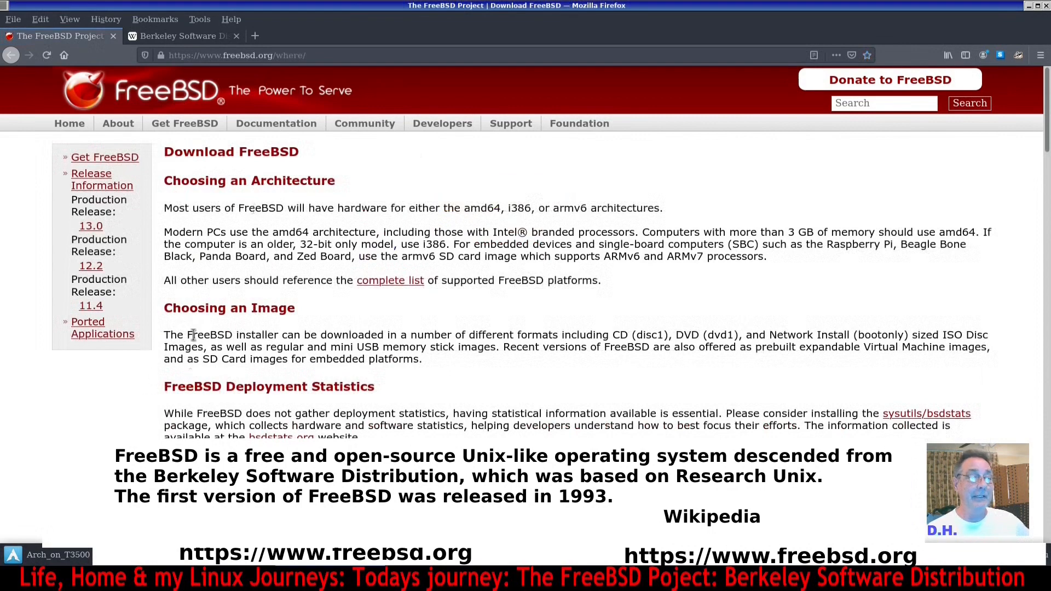
scroll(372, 243, "down", 5)
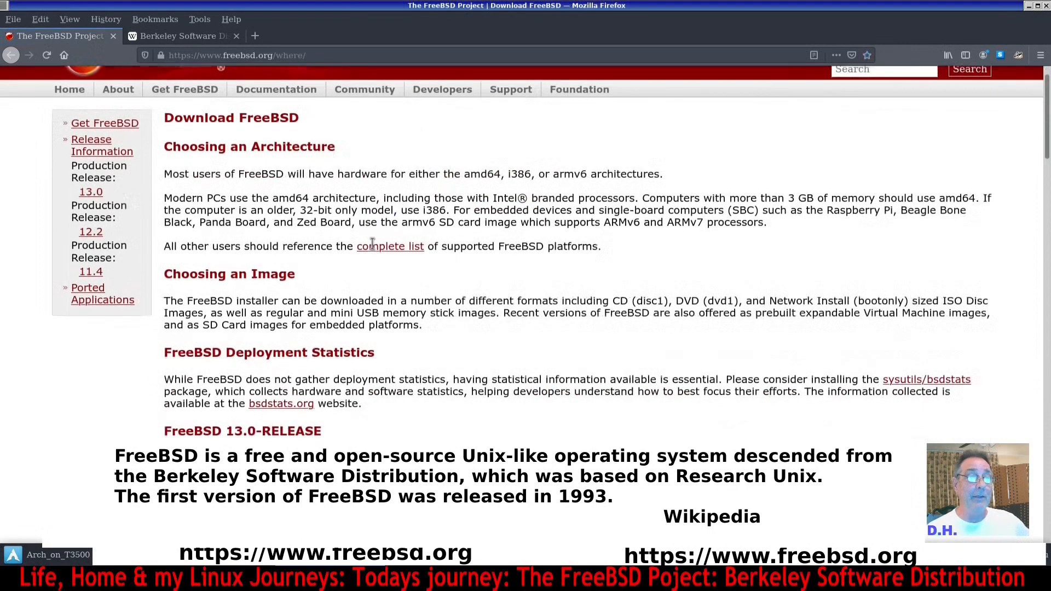
scroll(372, 243, "down", 2)
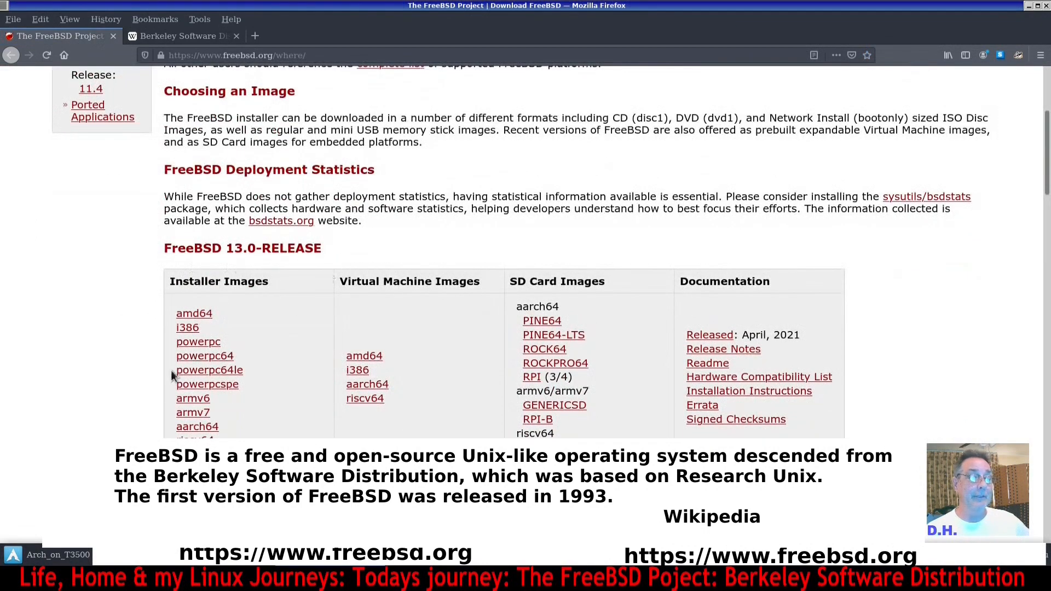
scroll(107, 406, "down", 3)
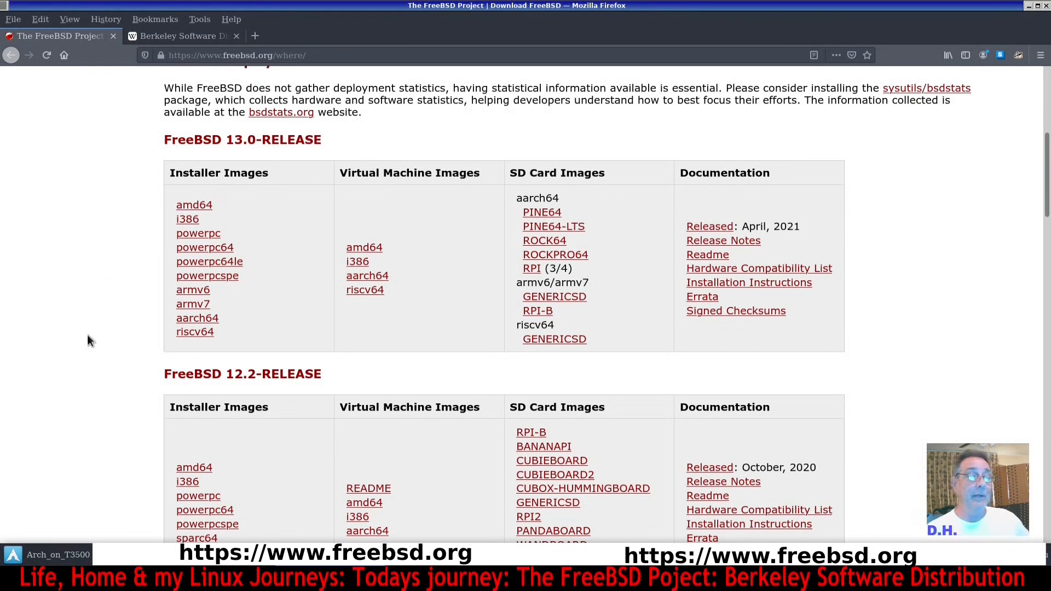
scroll(515, 332, "down", 3)
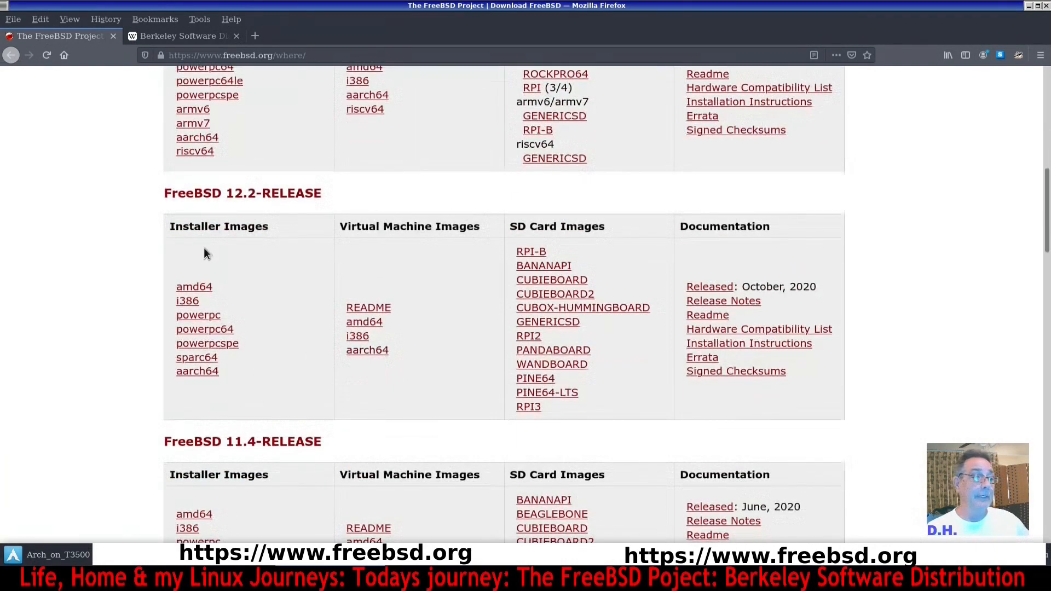
scroll(168, 406, "down", 2)
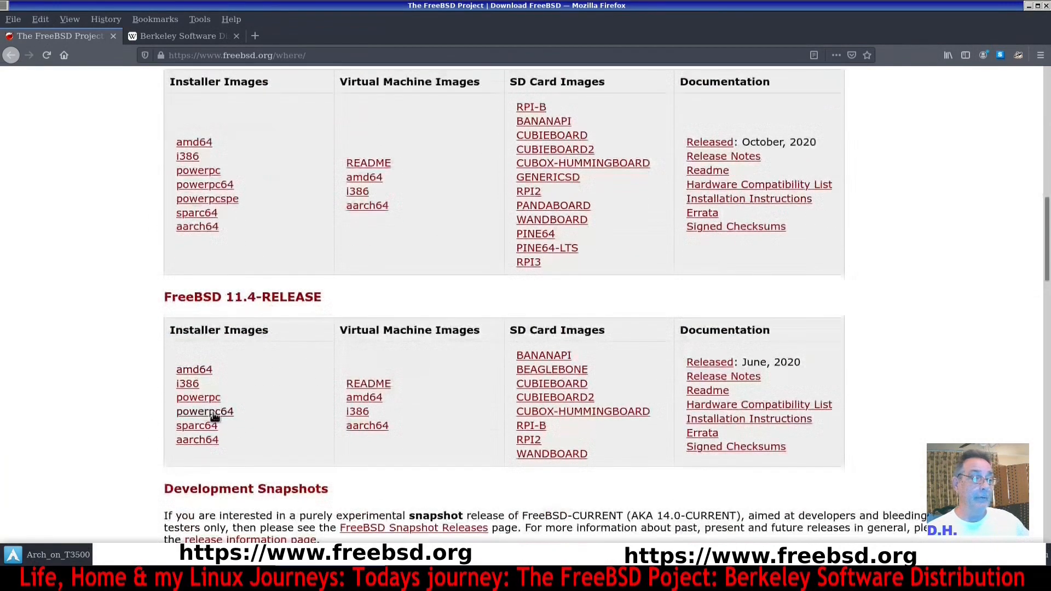
scroll(213, 416, "down", 2)
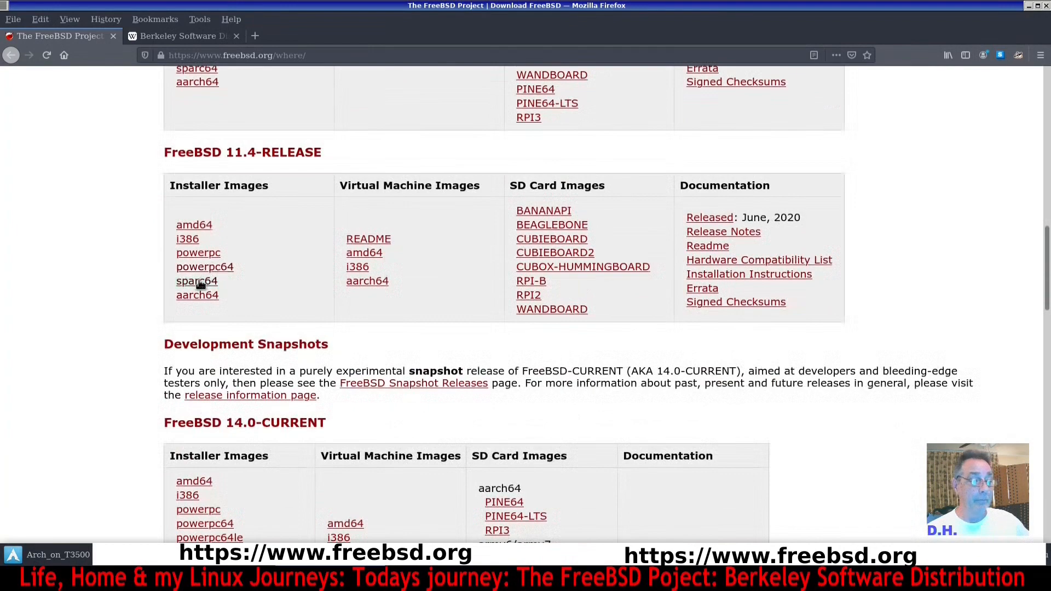
scroll(153, 339, "down", 2)
scroll(152, 340, "up", 1)
scroll(152, 339, "up", 9)
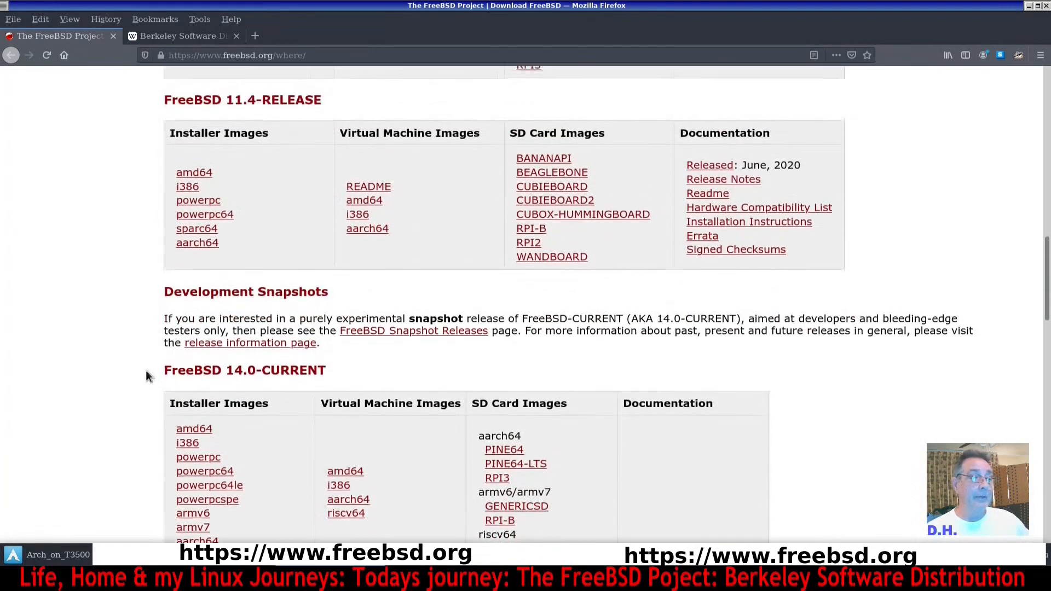
scroll(204, 425, "up", 3)
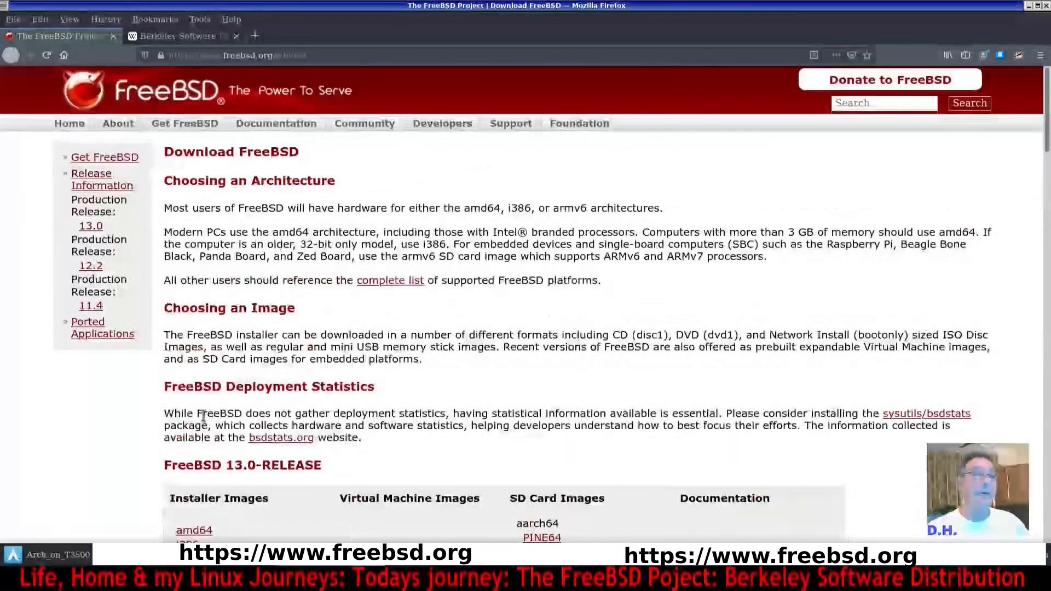
Open the FreeBSD Handbook and scroll through its table of contents.
mouse_move(263, 127)
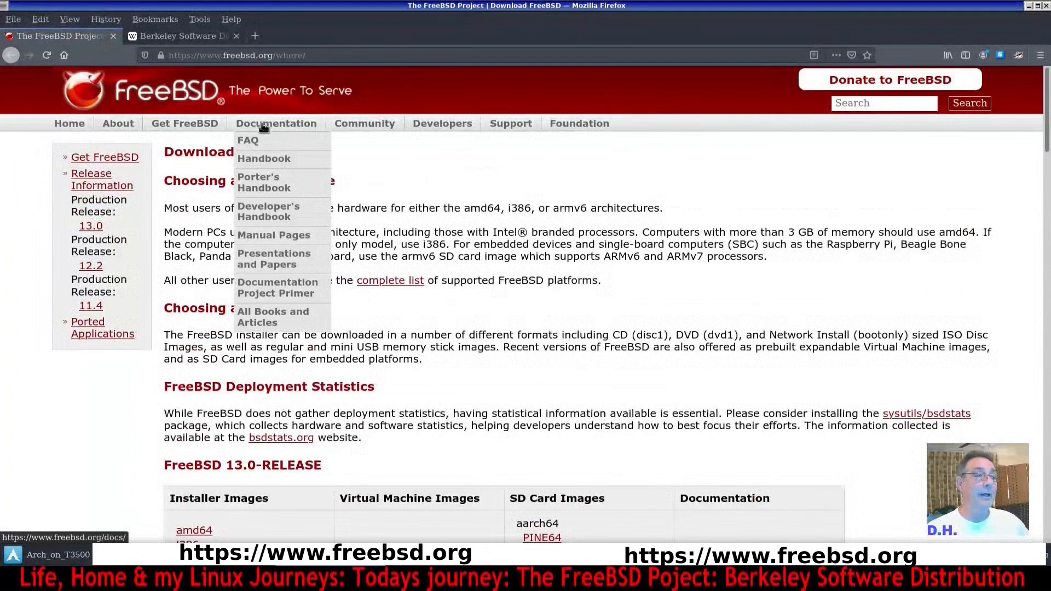
left_click(263, 159)
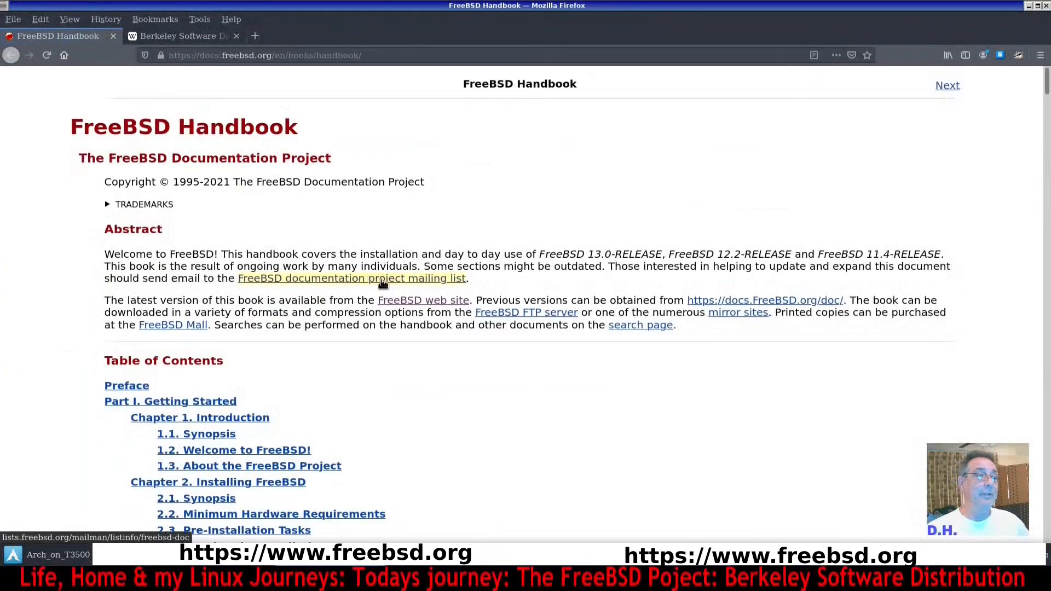
scroll(576, 257, "down", 10)
scroll(623, 274, "down", 8)
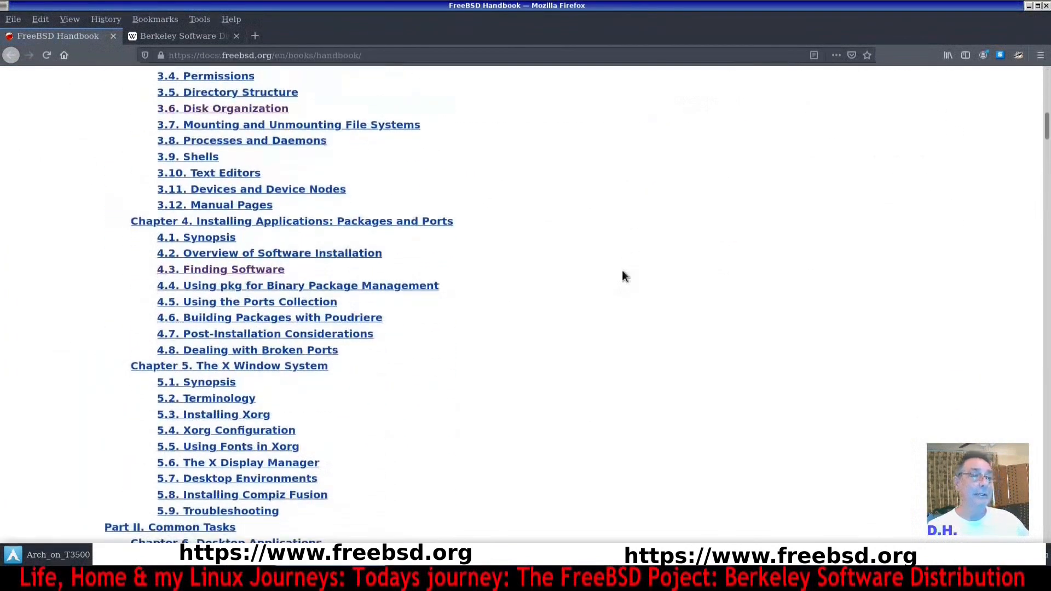
scroll(620, 274, "down", 9)
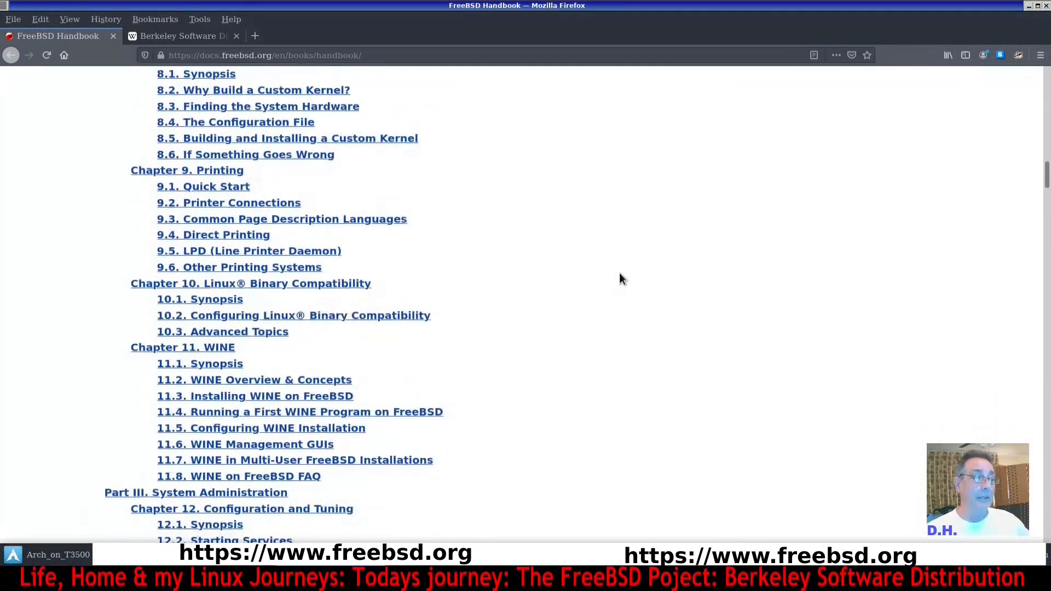
scroll(620, 276, "down", 12)
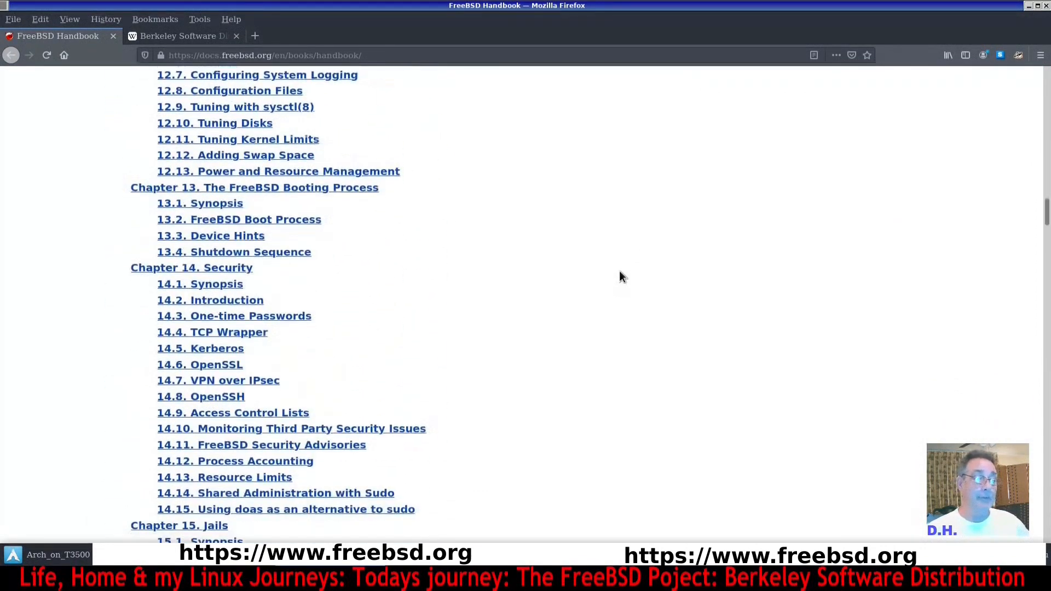
scroll(621, 276, "down", 11)
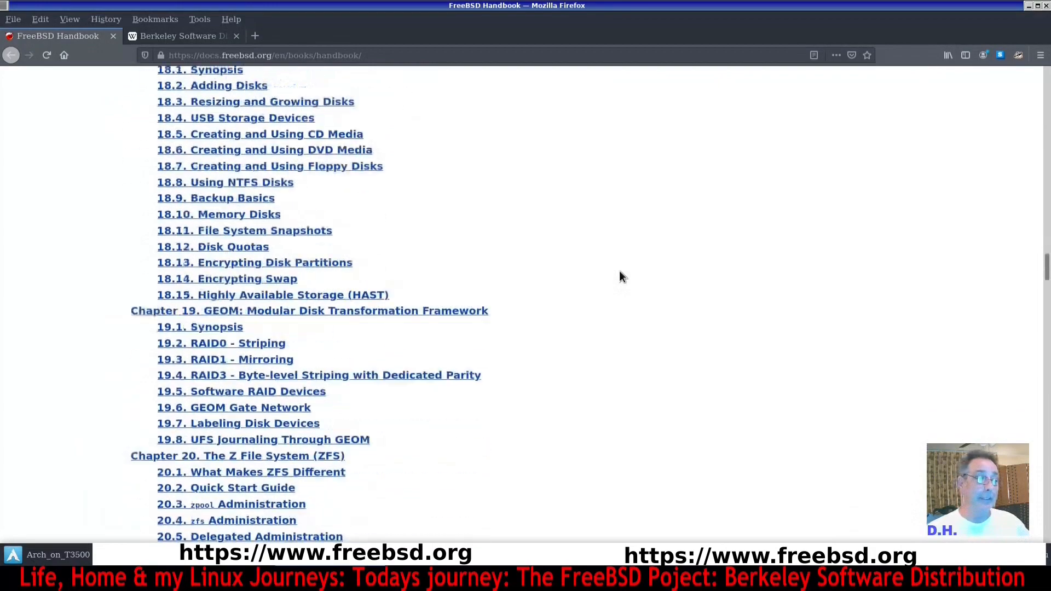
scroll(620, 276, "down", 10)
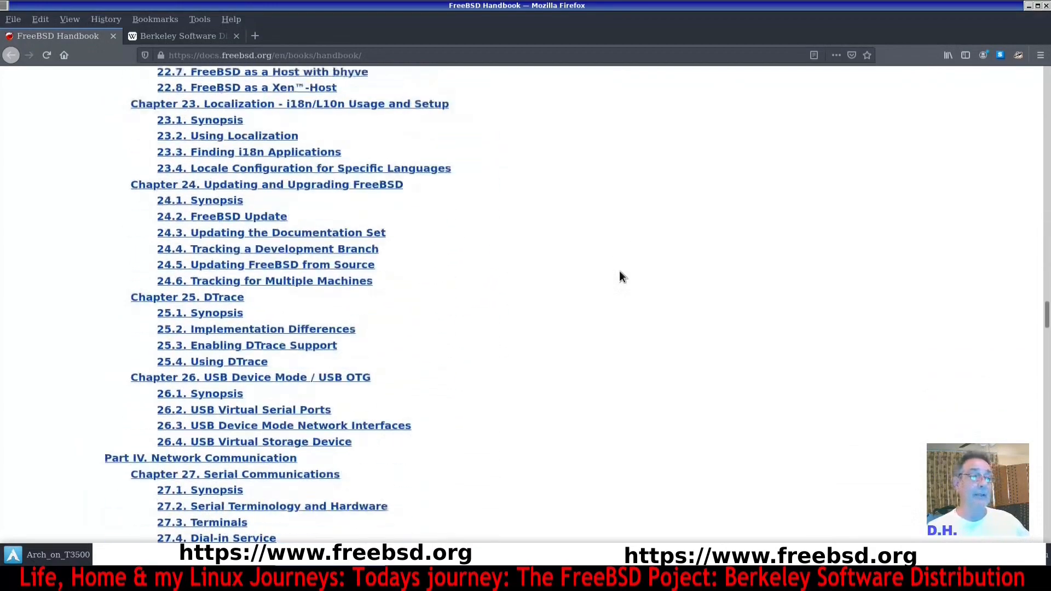
scroll(622, 273, "down", 9)
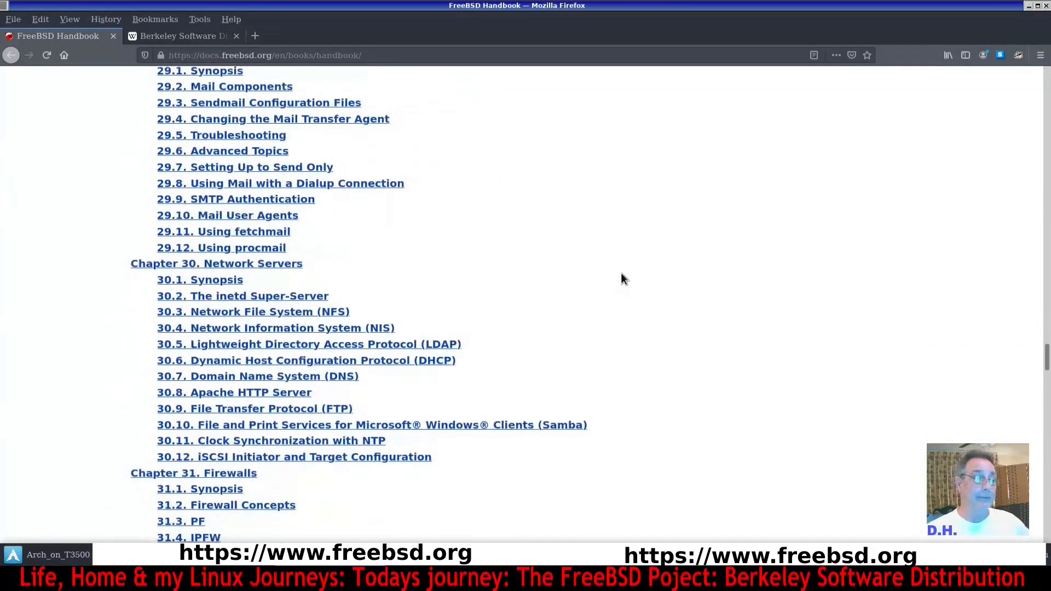
scroll(620, 278, "down", 7)
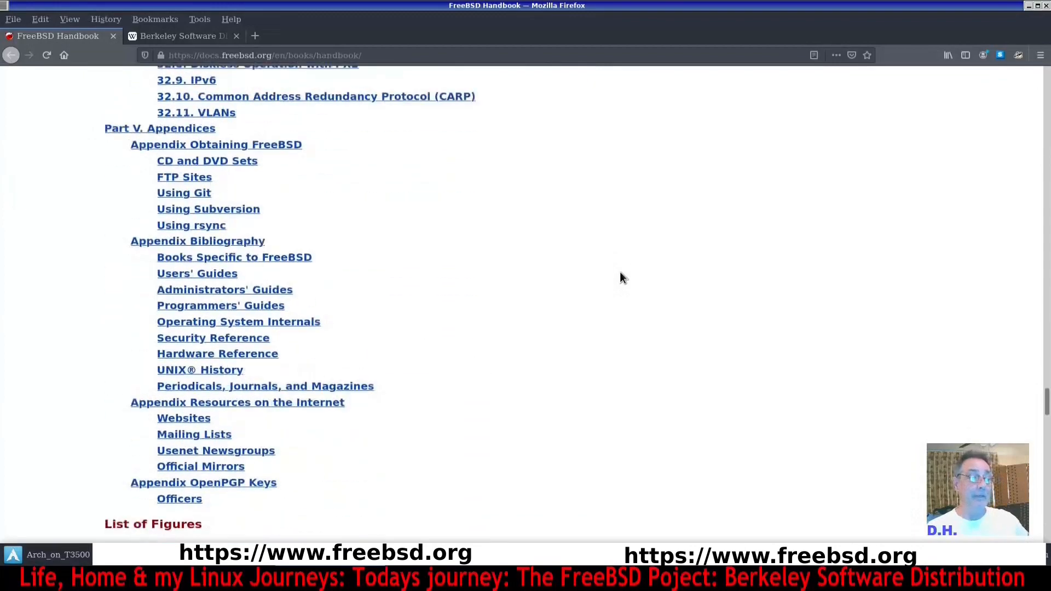
scroll(619, 271, "up", 17)
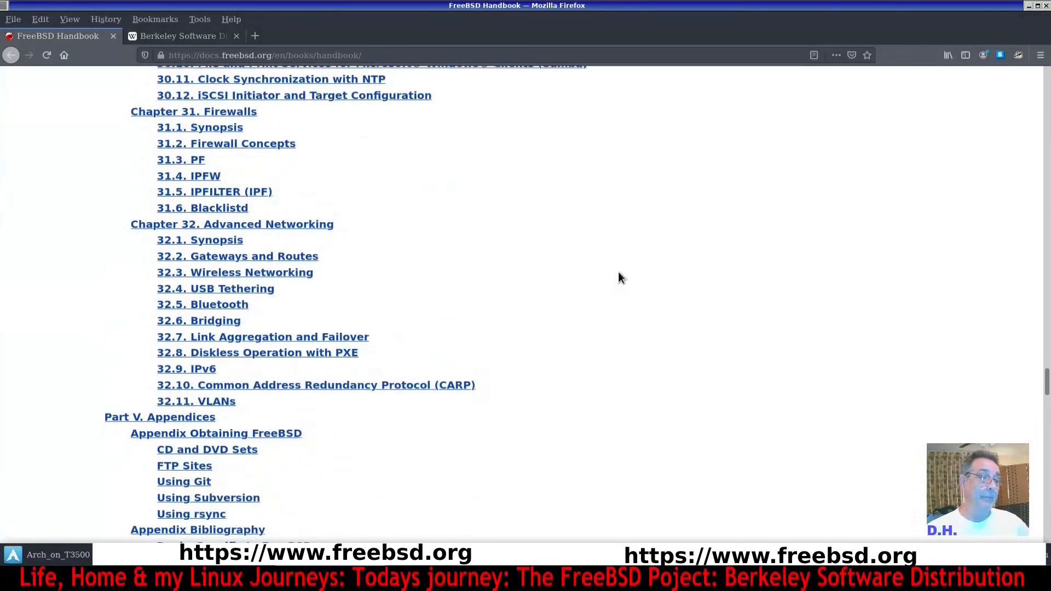
scroll(614, 274, "up", 11)
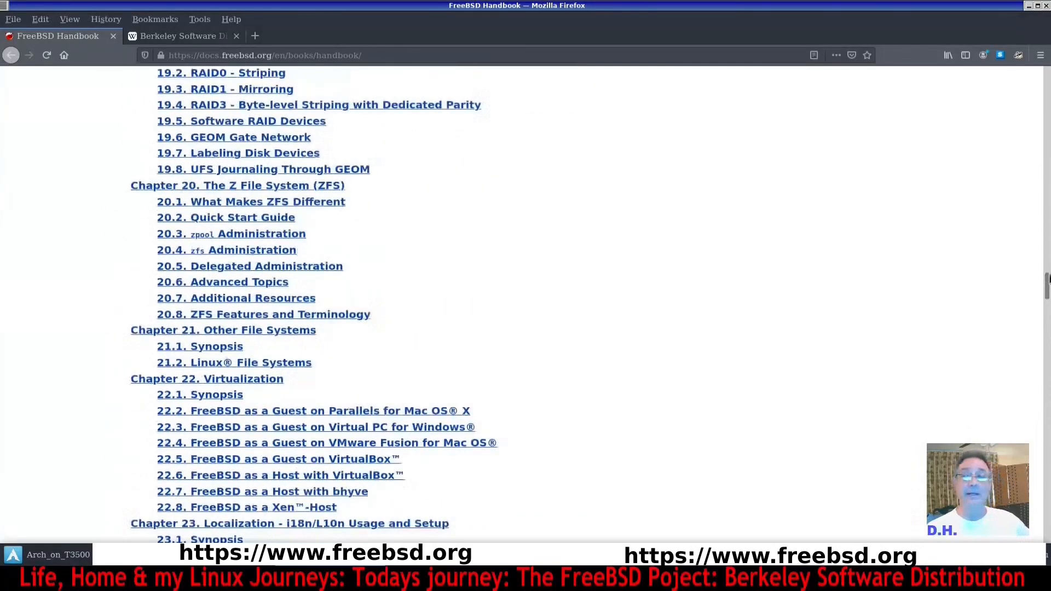
left_click_drag(1046, 293, 1045, 88)
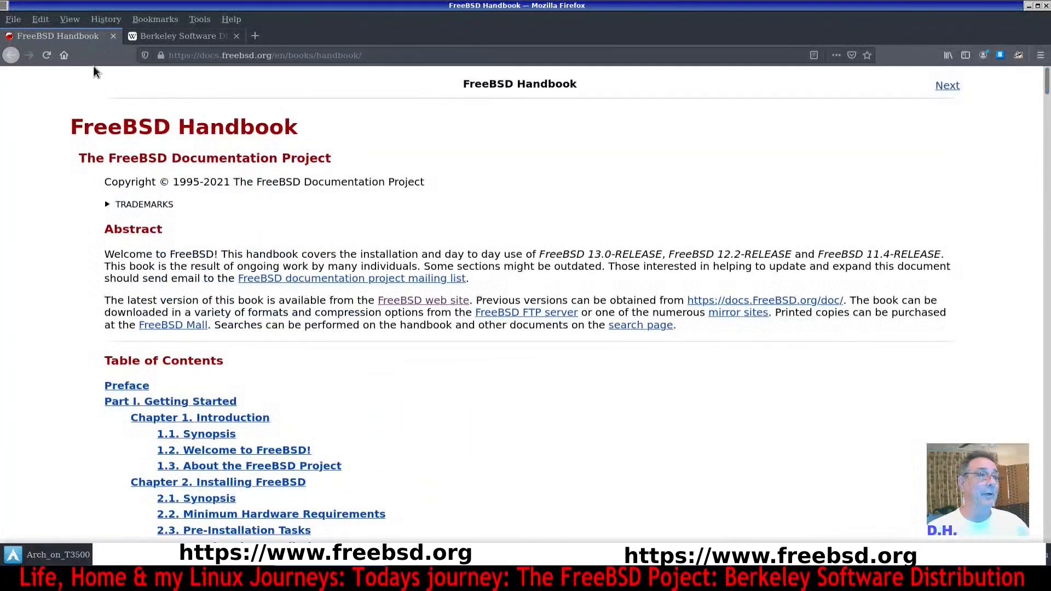
Return to the FreeBSD home page and minimize the browser window.
left_click(11, 56)
left_click(11, 56)
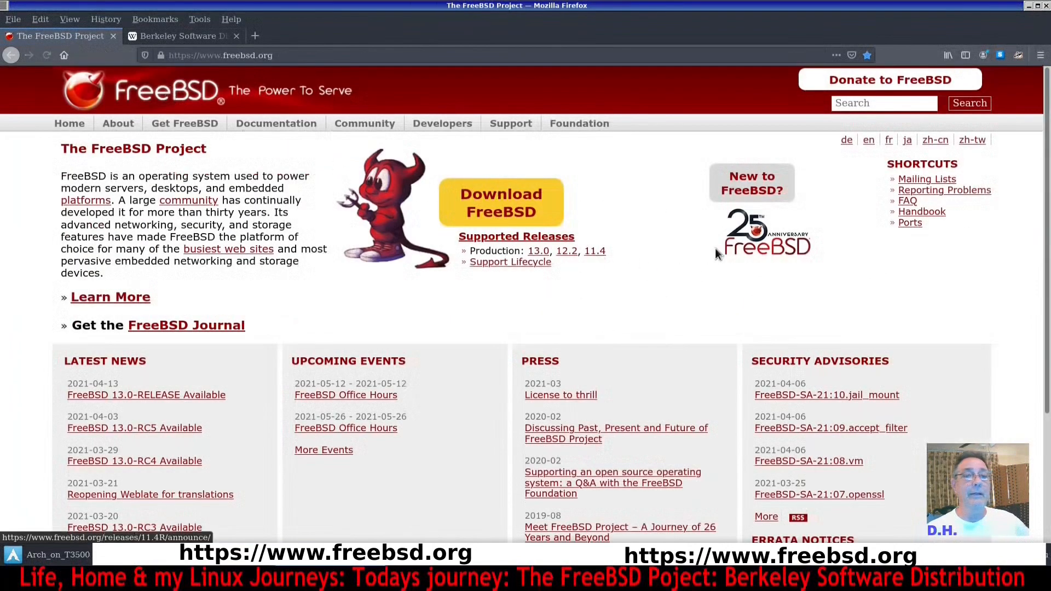
left_click(1029, 7)
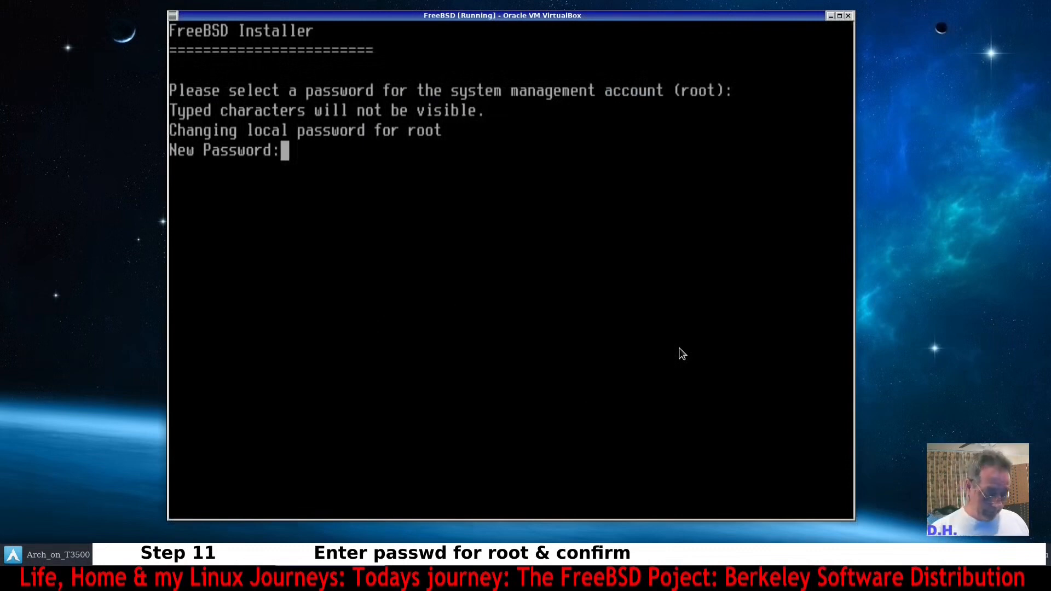
Submit the root account password.
key("Return")
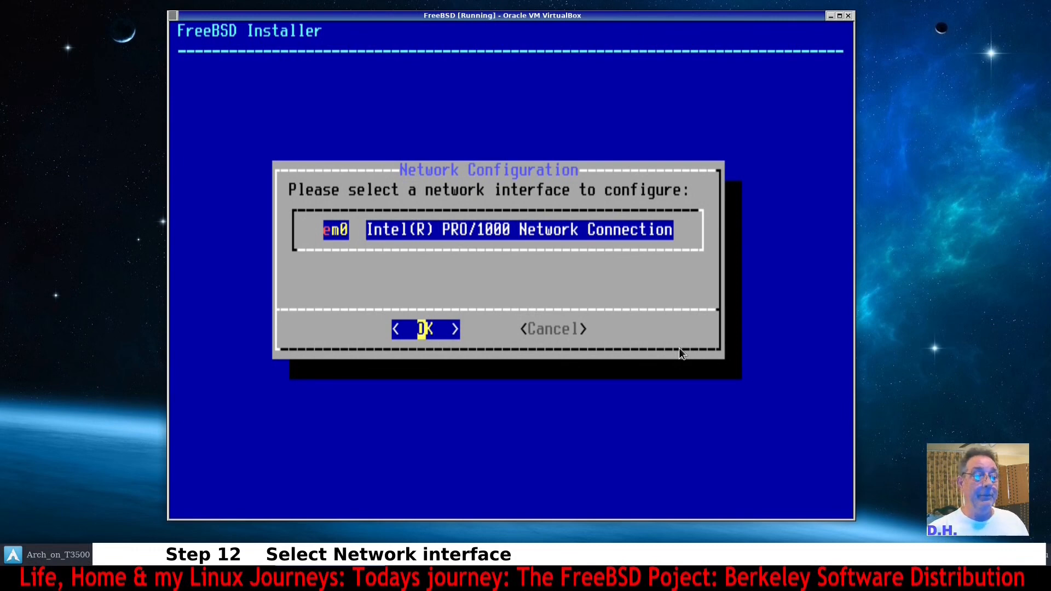
Select the em0 network interface and configure IPv4 for it using DHCP.
key("Return")
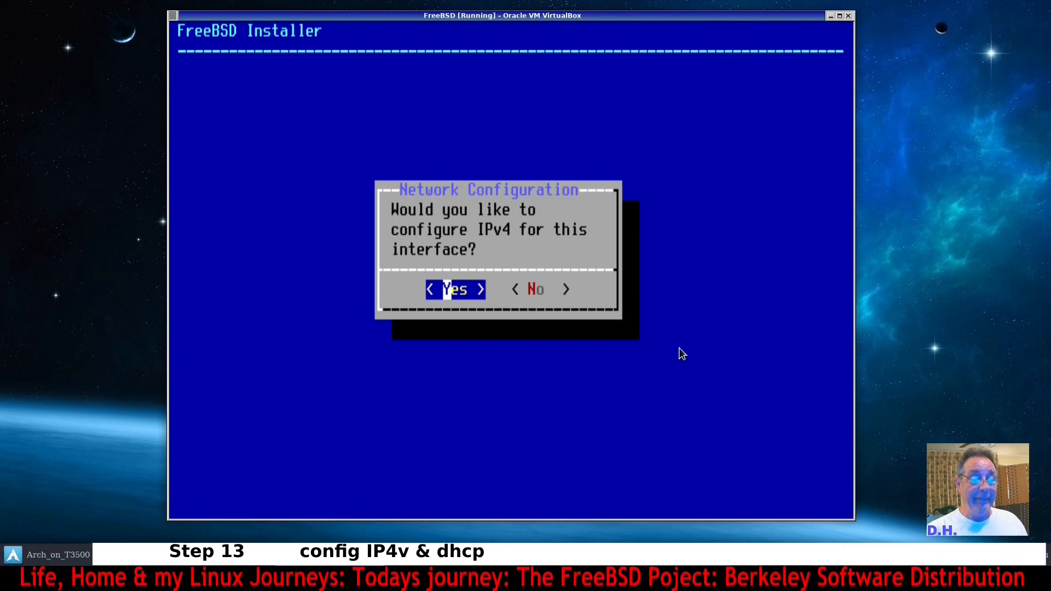
key("Return")
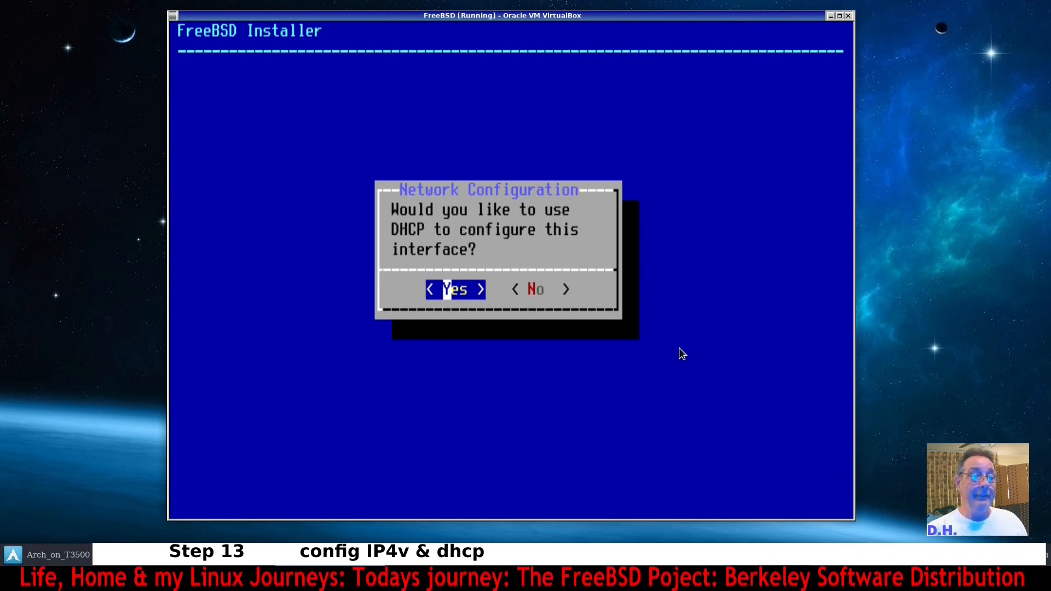
key("Return")
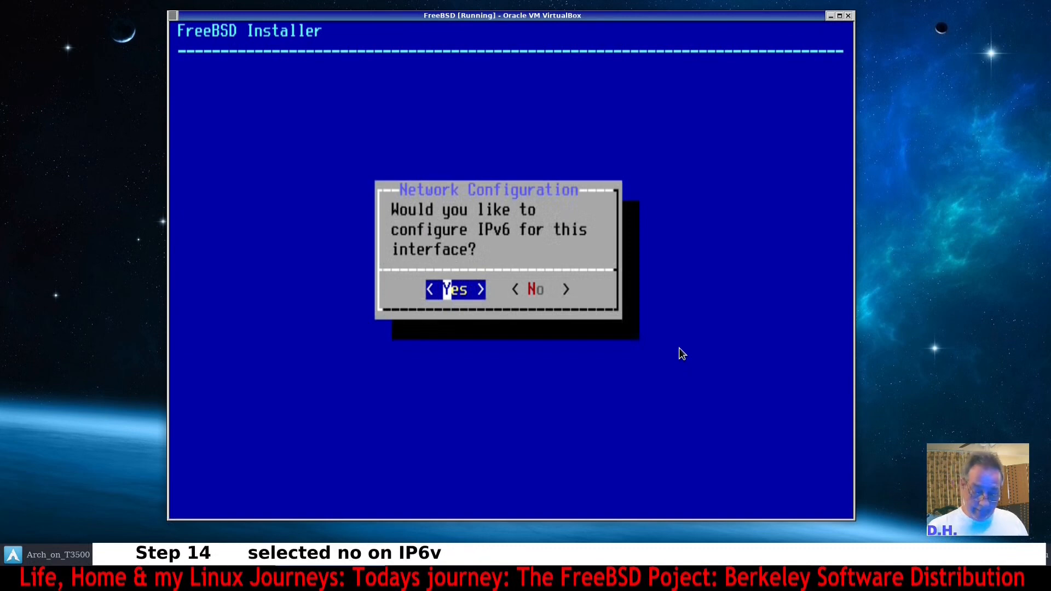
Decline IPv6 configuration and accept the resolver's DNS settings.
key("Right")
key("Return")
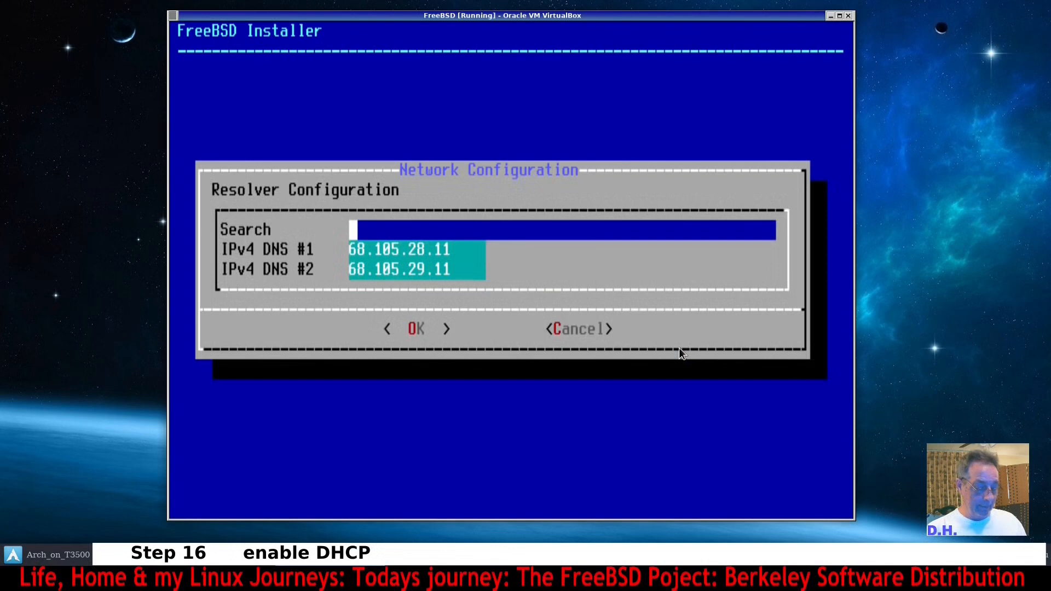
key("Tab")
key("Return")
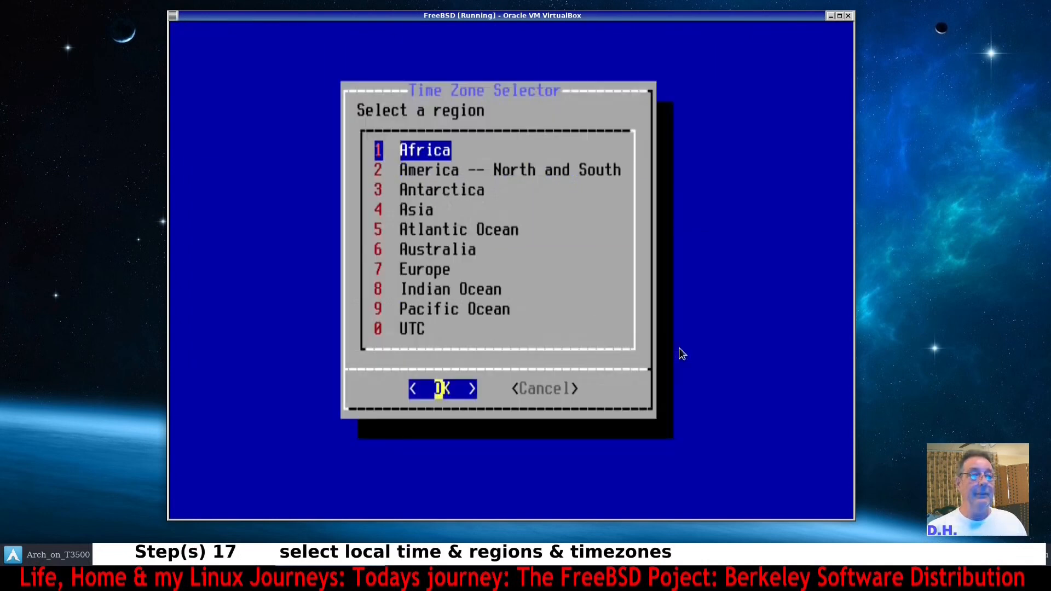
Choose the America -- North and South region and United States of America as the country.
key("Down")
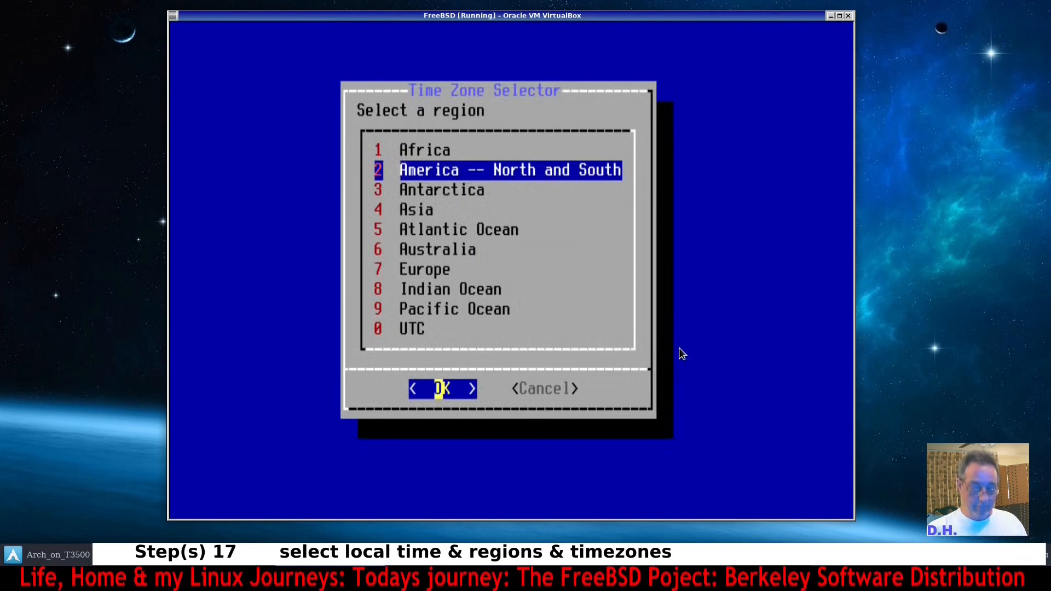
key("Return")
key("Down")
key("Down")
key("Down")
key("Down")
key("Down")
key("Down")
key("Down")
key("Down")
key("Down")
key("Down")
key("Down")
key("Down")
key("Down")
key("Down")
key("Down")
key("Down")
key("Down")
key("Down")
key("Down")
key("Down")
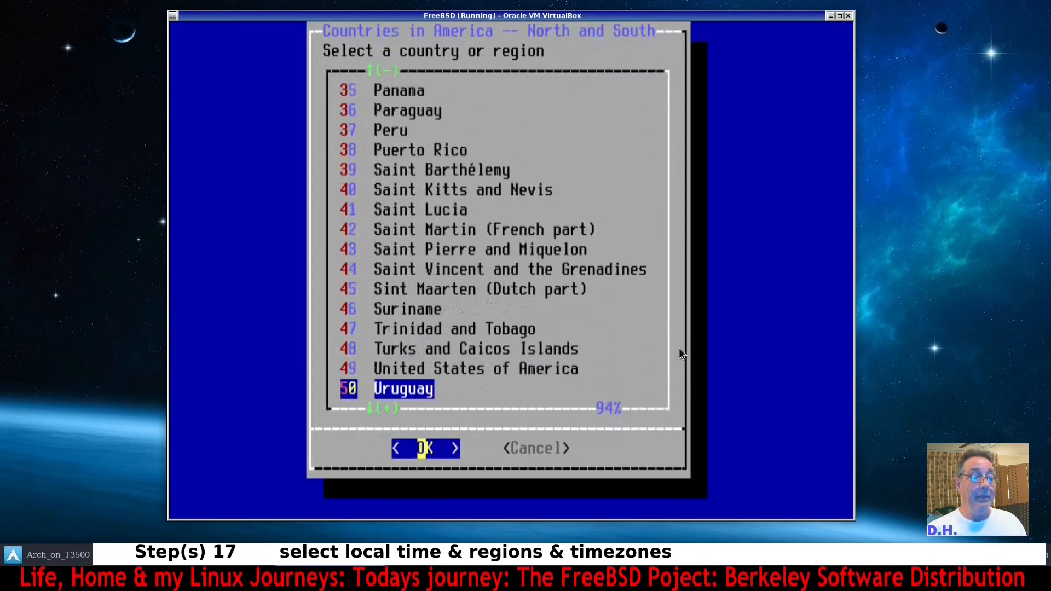
key("Down")
key("Down")
key("Up")
key("Up")
key("Up")
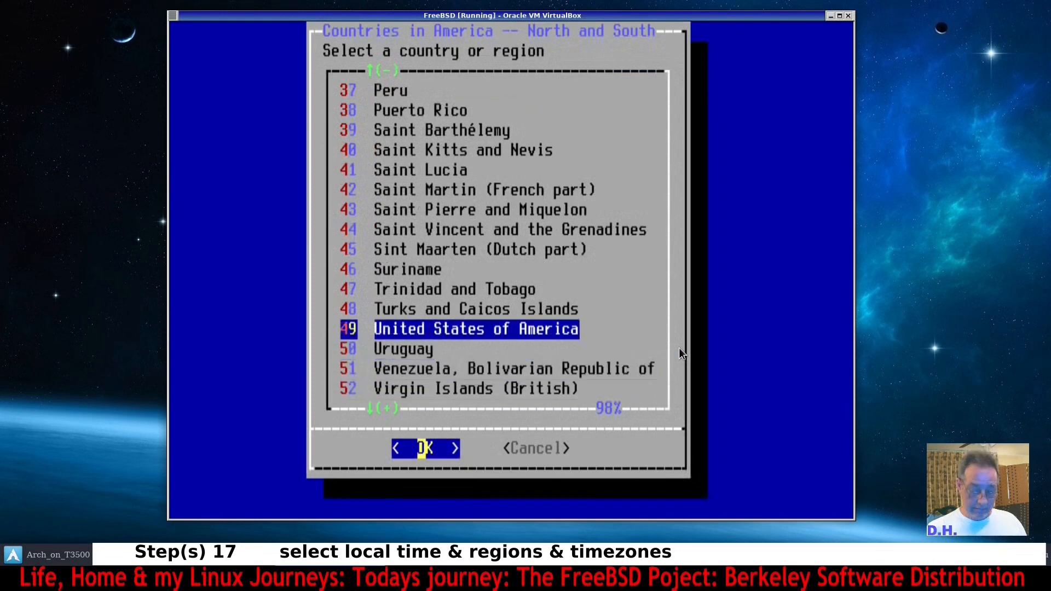
key("Return")
Select the Central (most areas) time zone and accept the CDT abbreviation.
key("Down")
key("Down")
key("Down")
key("Down")
key("Down")
key("Down")
key("Down")
key("Down")
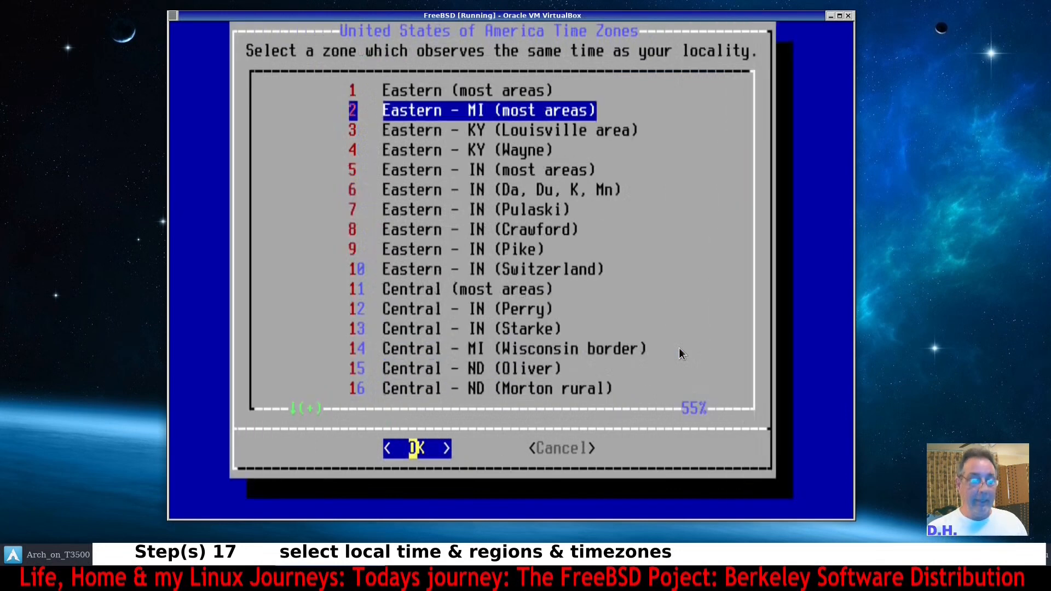
key("Down")
key("Down")
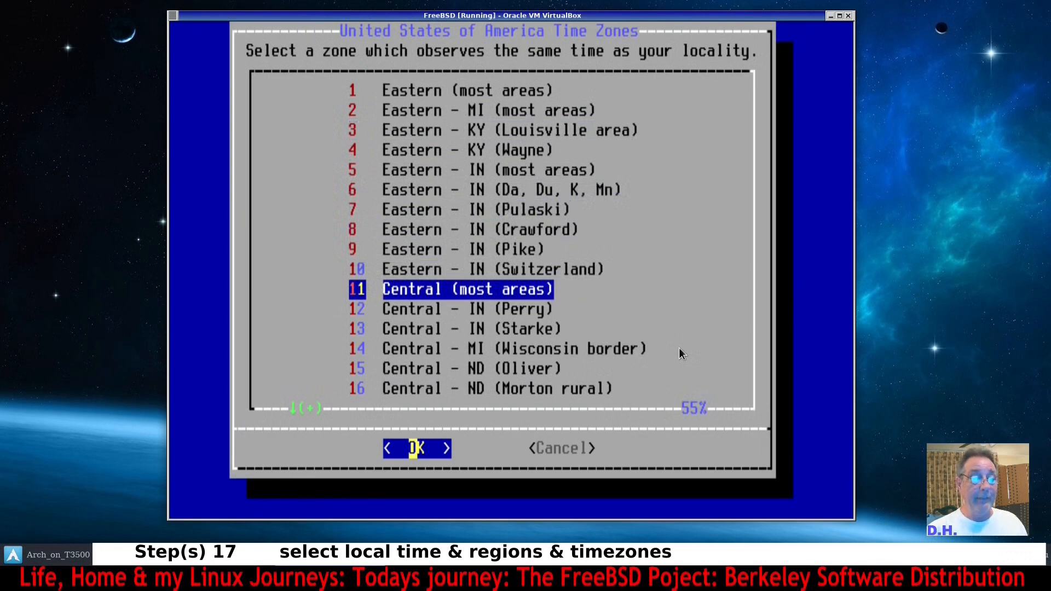
key("Return")
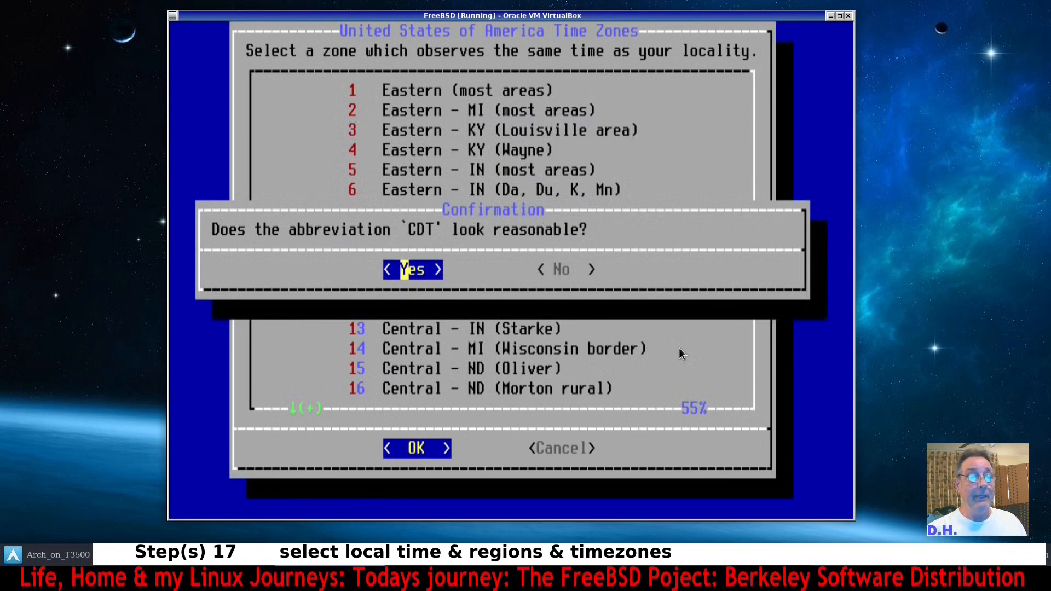
key("Return")
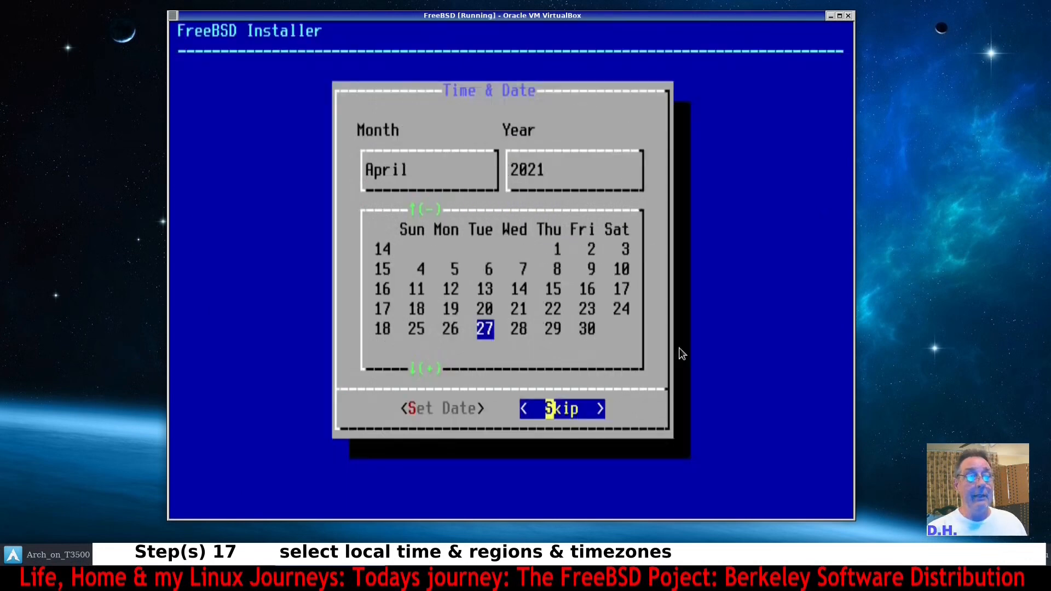
Skip setting the date and the time.
key("Return")
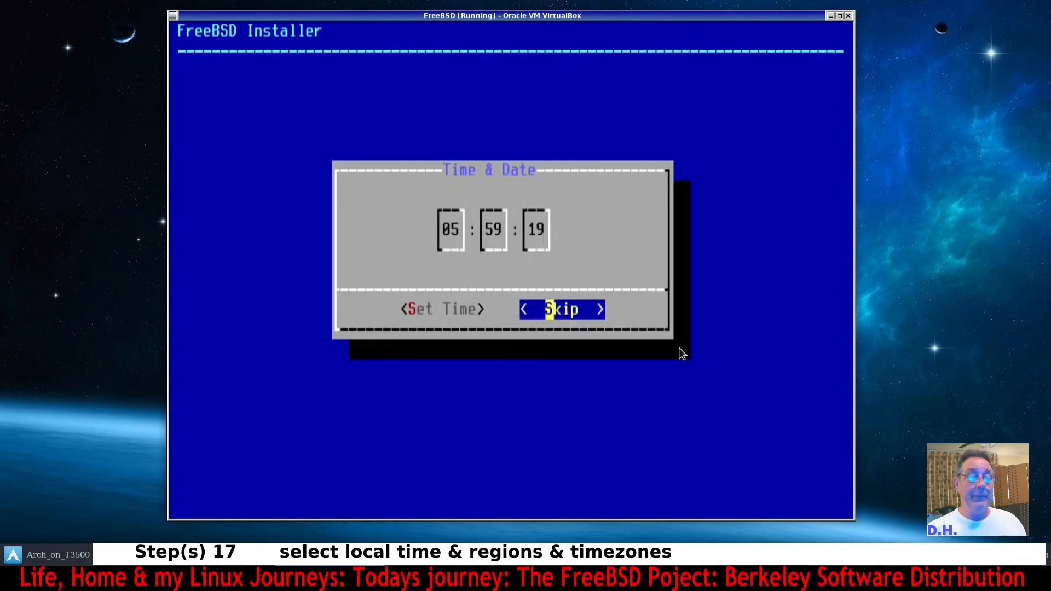
key("Return")
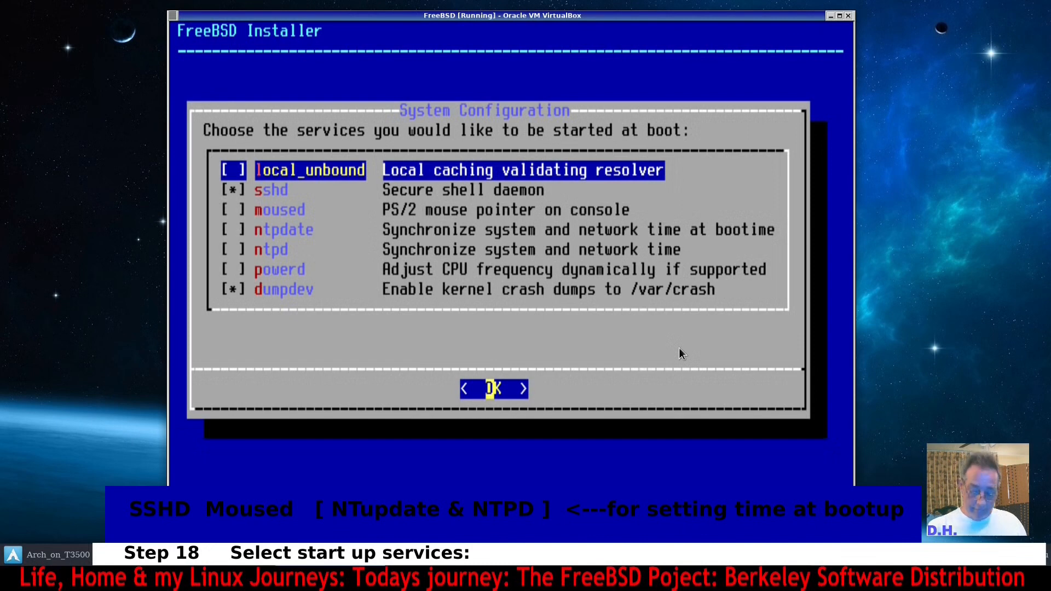
Enable moused, ntpdate and ntpd as boot services alongside sshd and dumpdev, then continue.
key("Down")
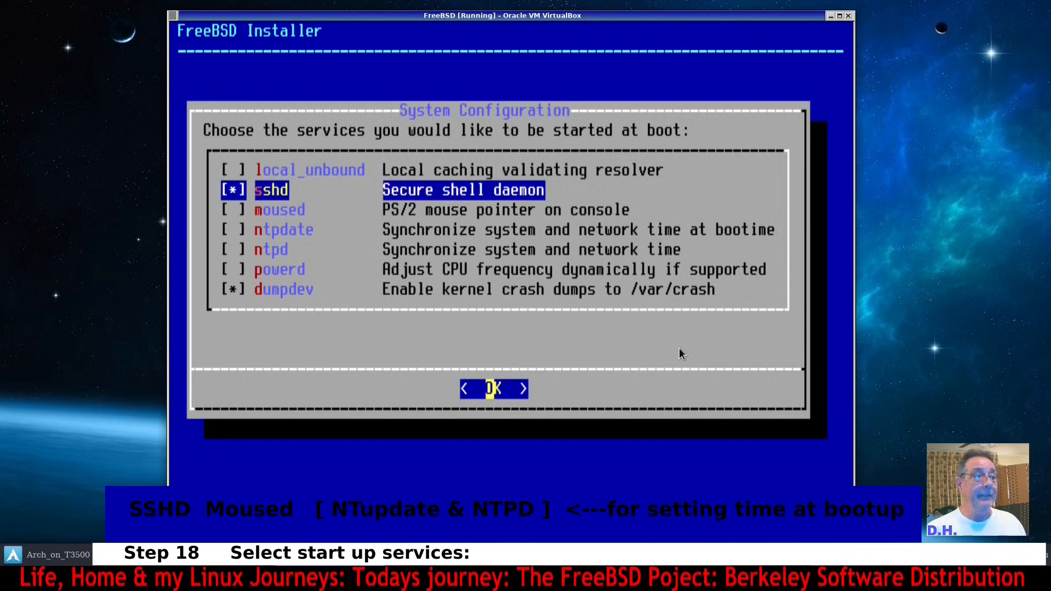
key("Down")
key("space")
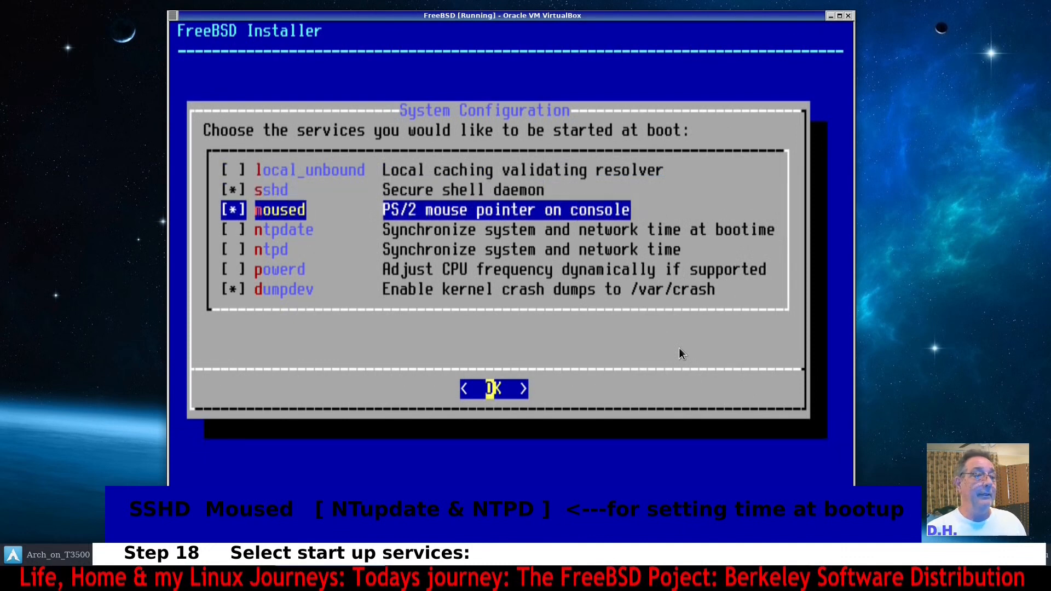
key("Down")
key("space")
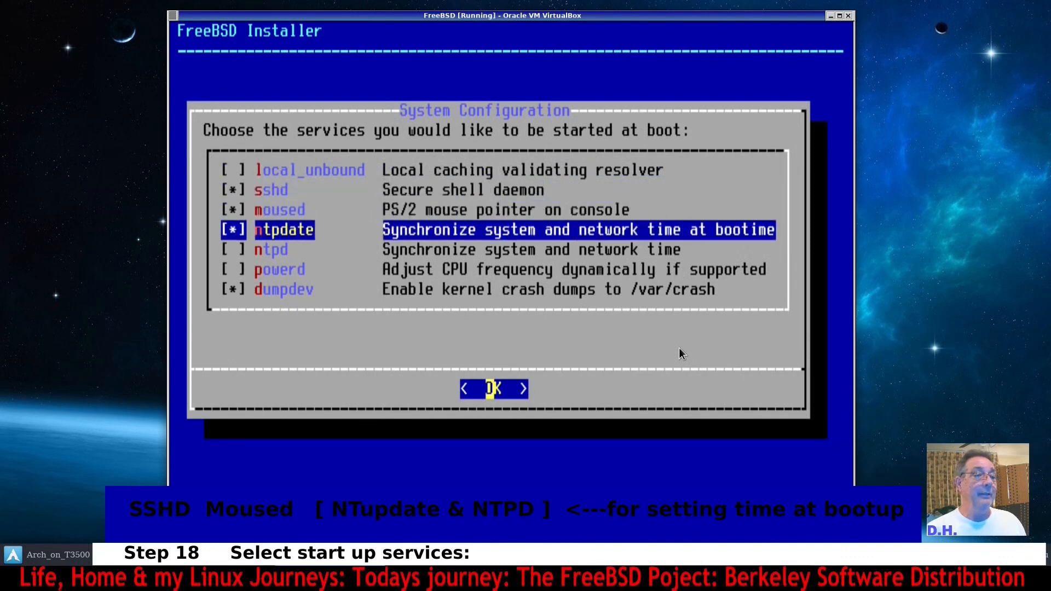
key("Down")
key("space")
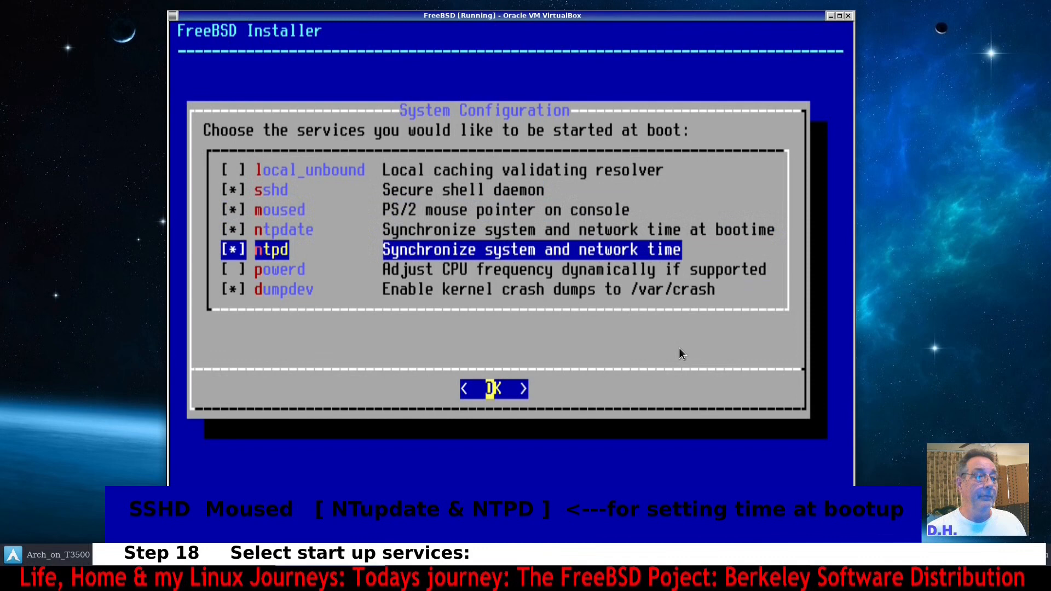
key("Down")
key("Down")
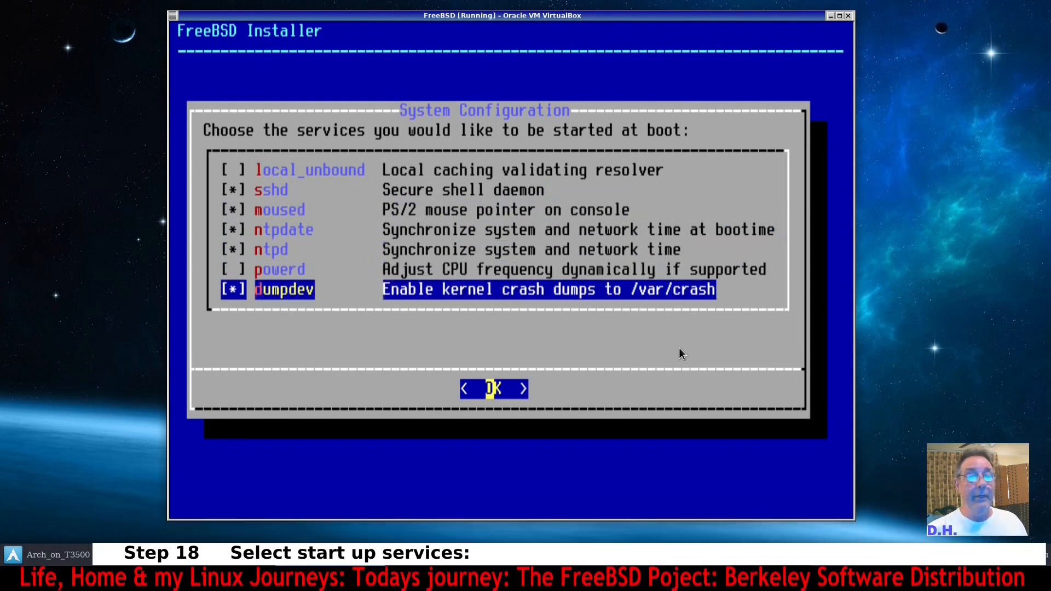
key("Return")
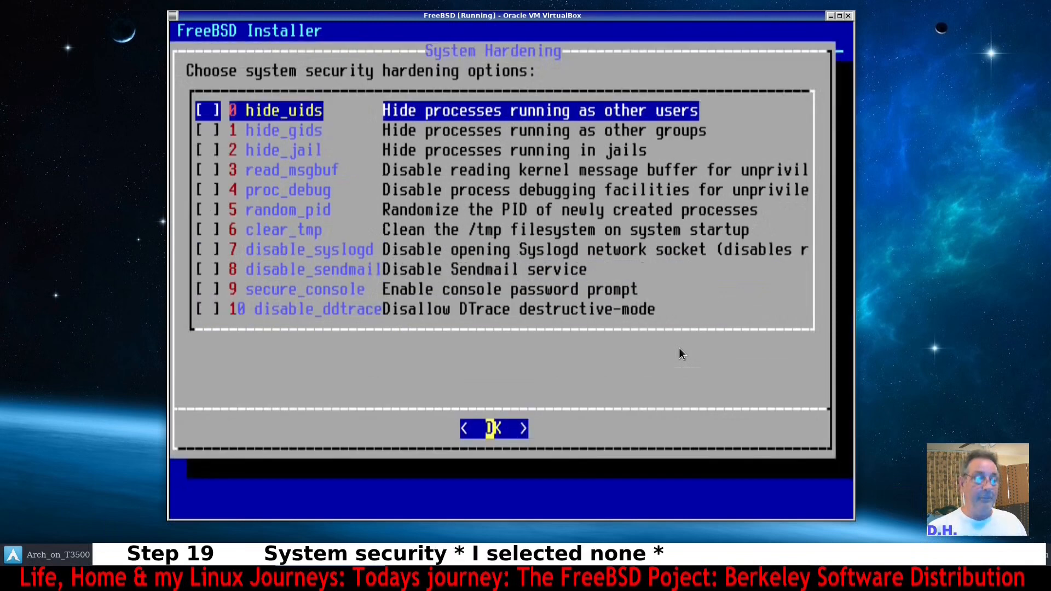
Leave all system hardening options unselected and continue.
key("Down")
key("Down")
key("Down")
key("Down")
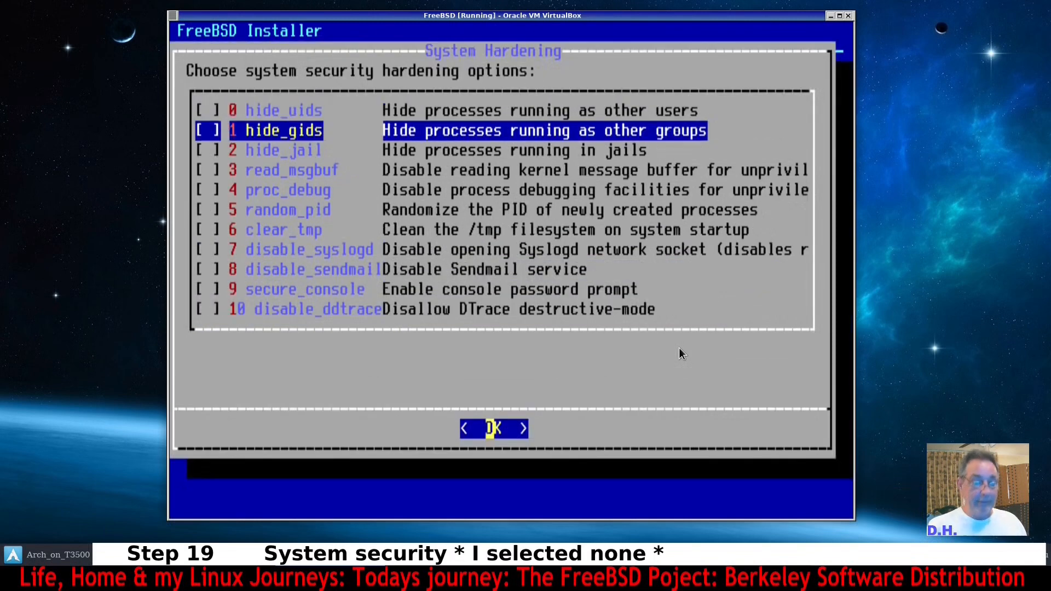
key("Down")
key("Down")
key("Down")
key("Down")
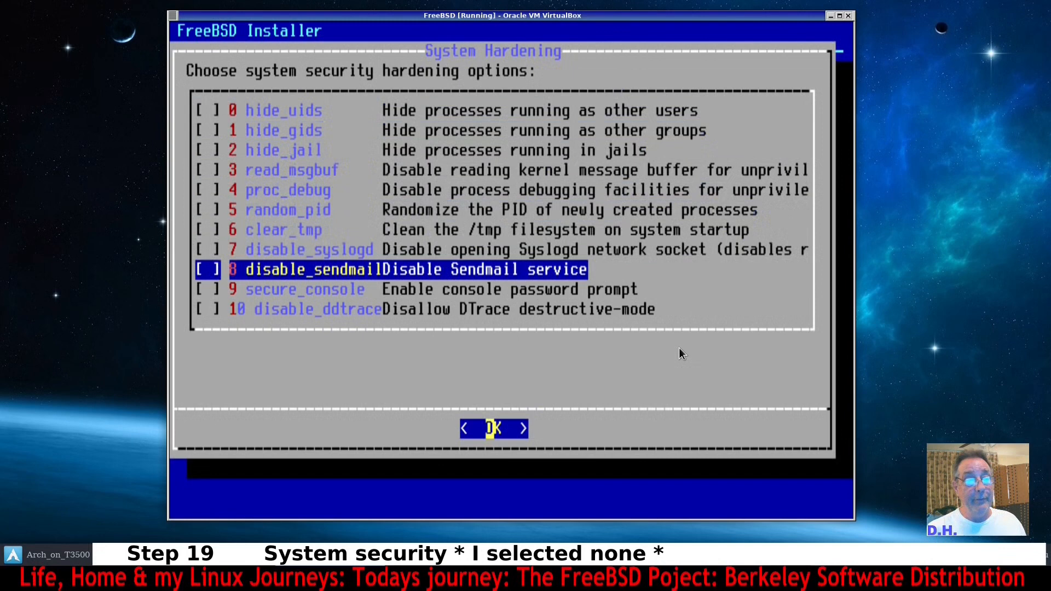
key("Up")
key("Up")
key("Up")
key("Up")
key("Up")
key("Up")
key("Up")
key("Up")
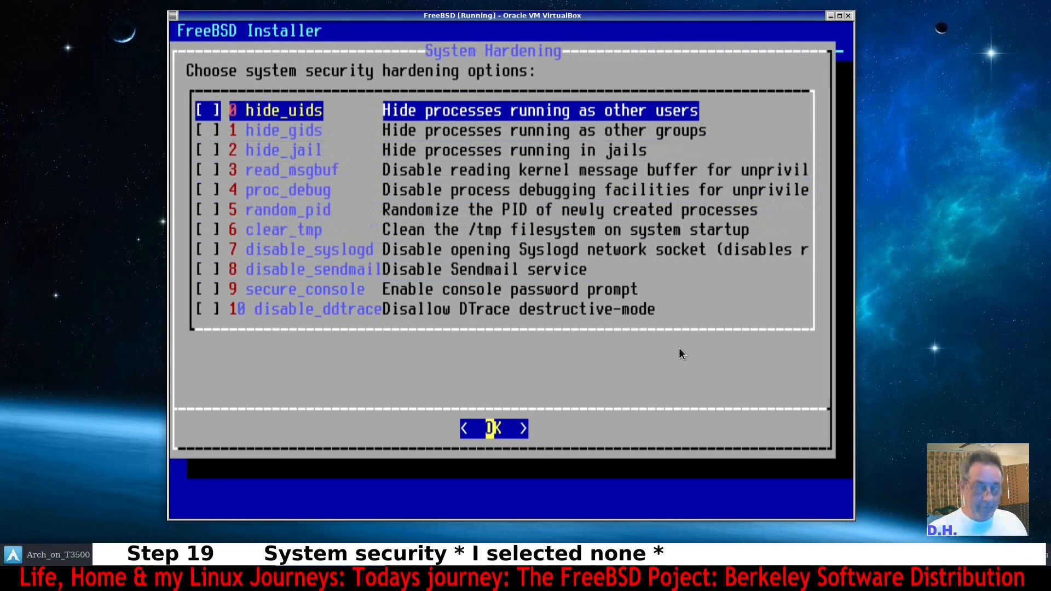
key("Return")
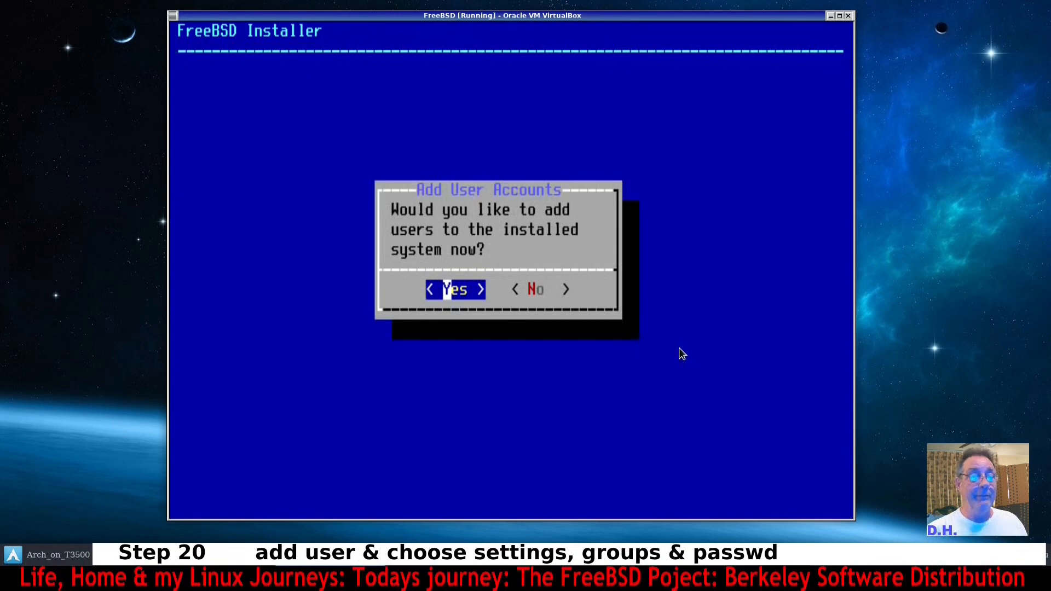
Start adding a user, entering the username and full name and leaving the UID at default.
key("Return")
type("dennis")
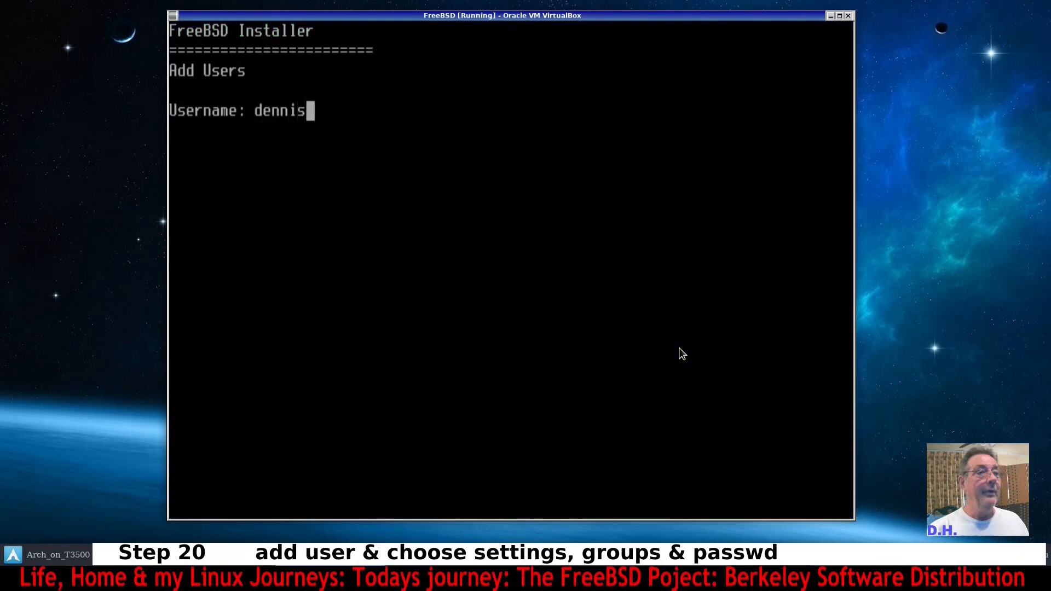
key("Return")
type("Dennis")
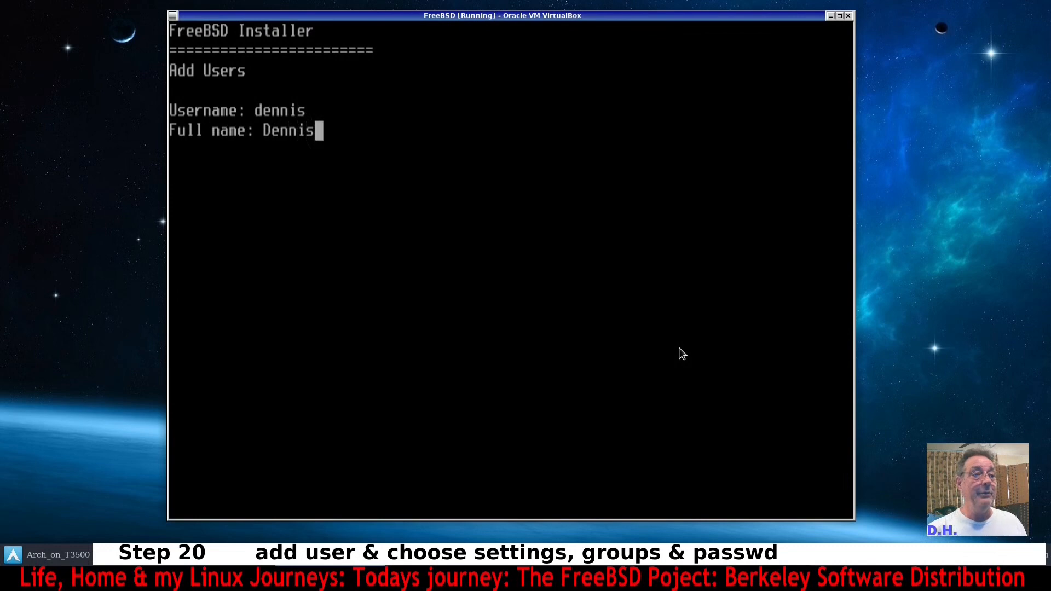
key("Return")
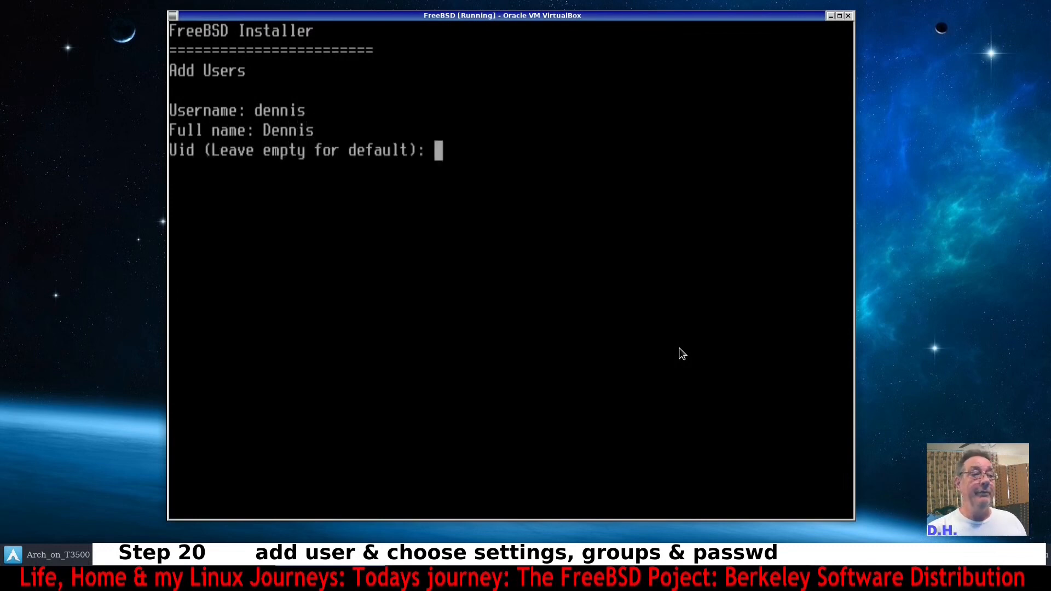
key("Return")
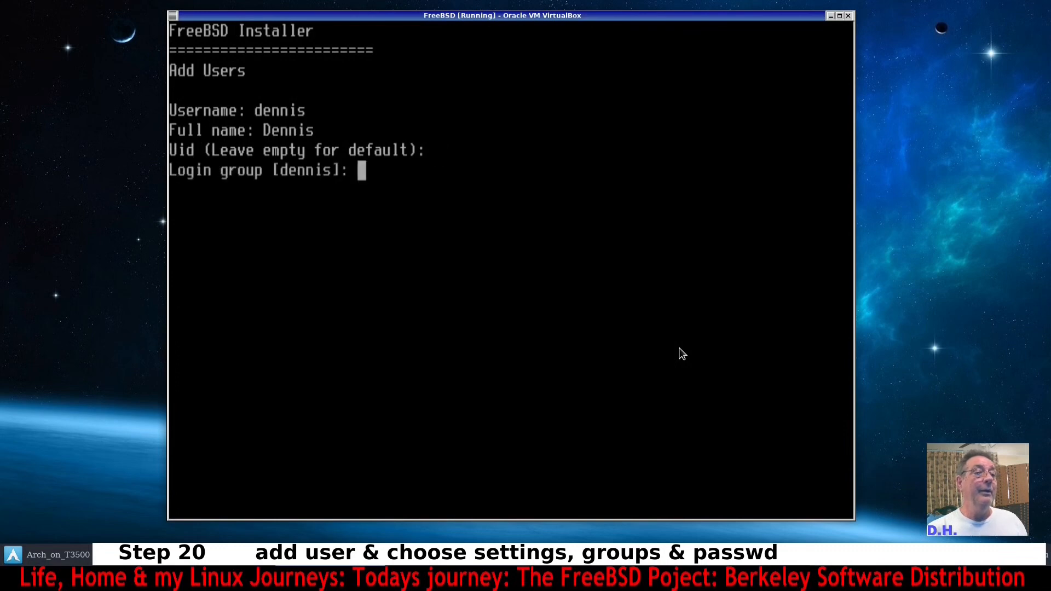
Set the user's login group to wheel, invite it into the video group, and keep the default login class.
type("whell")
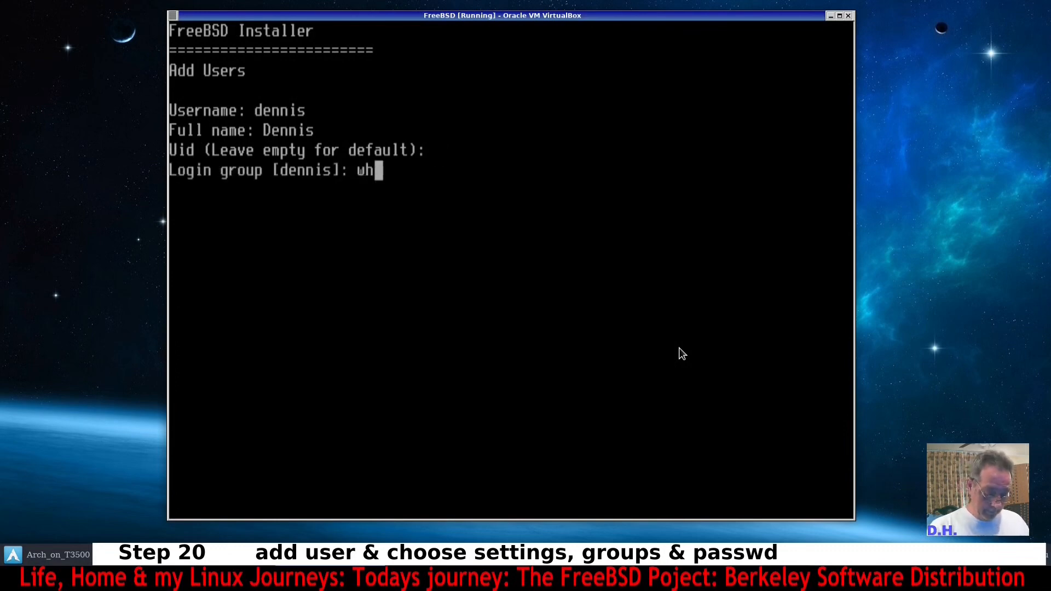
key("BackSpace")
key("BackSpace")
type("el")
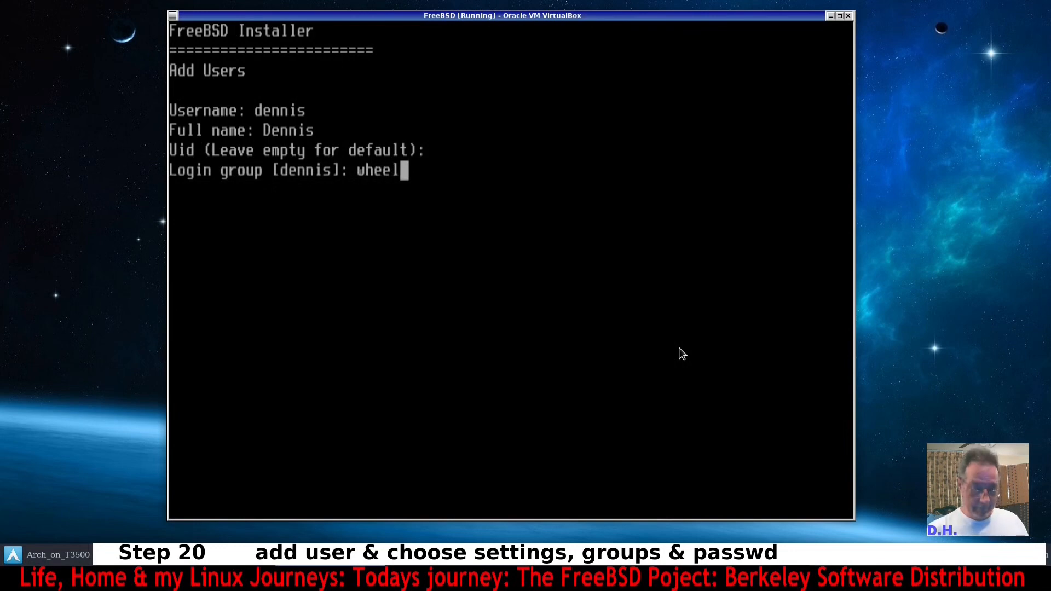
key("Return")
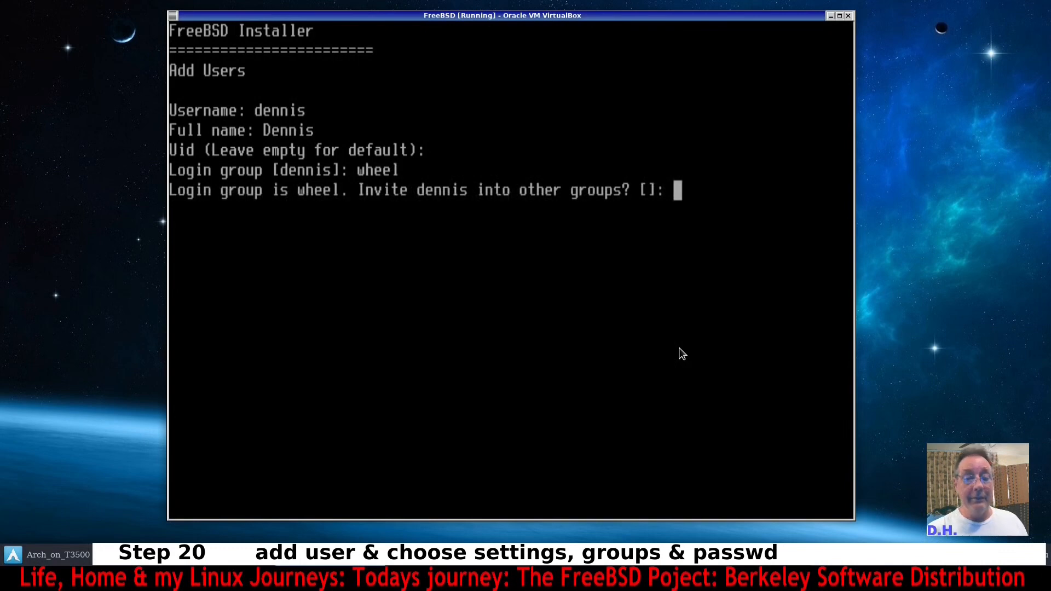
type("video")
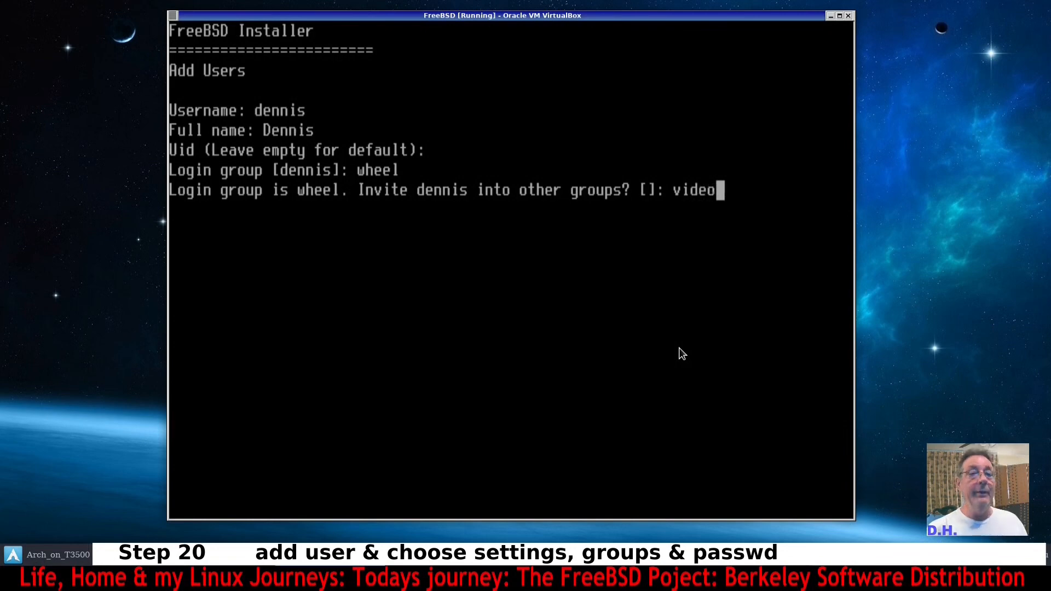
key("Return")
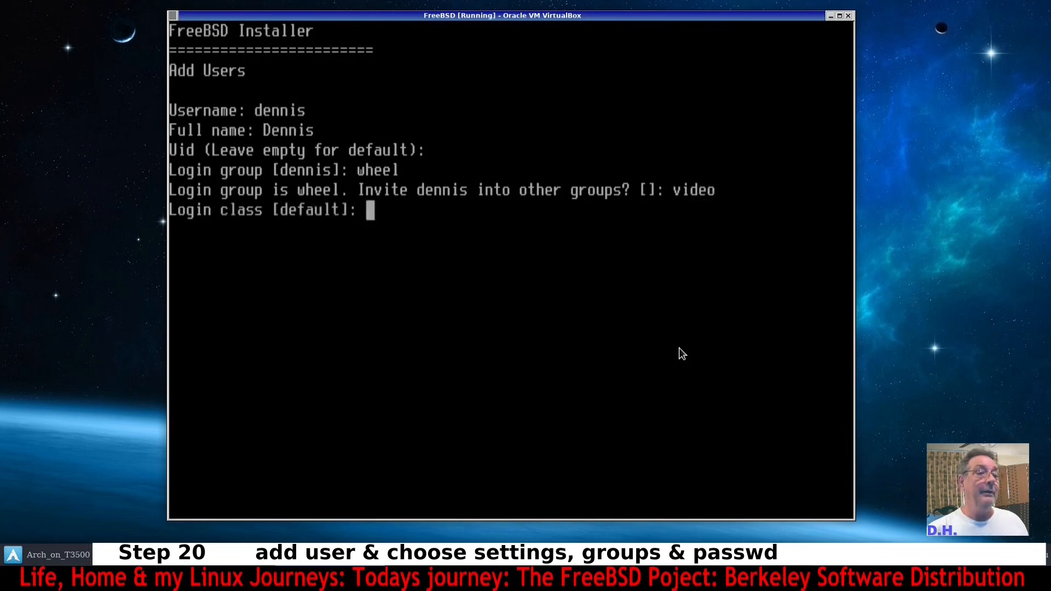
key("Return")
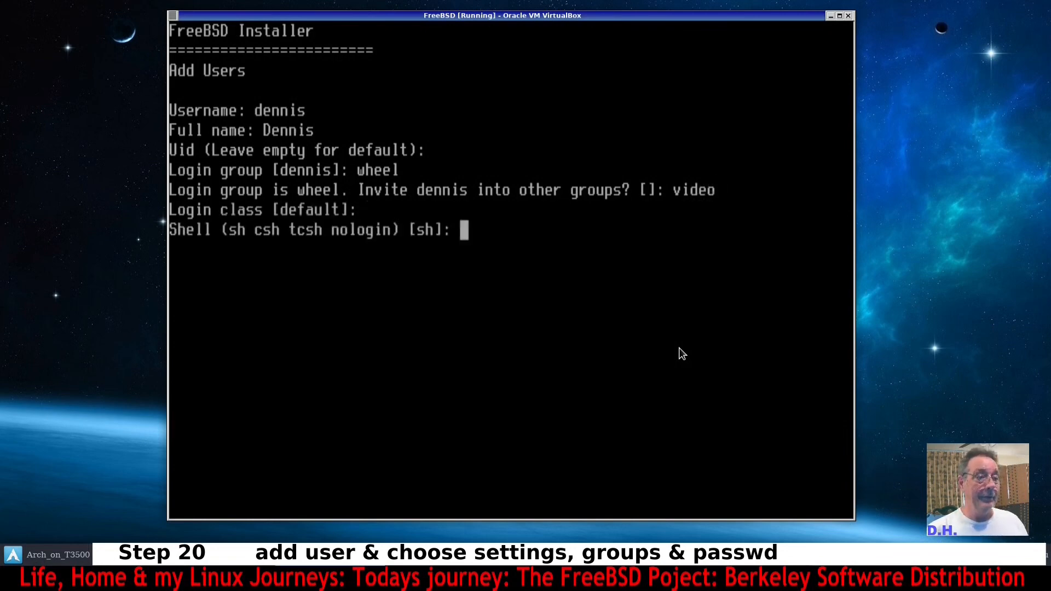
Accept the default shell, home directory and permissions, and use password-based authentication without an empty or random password.
key("Return")
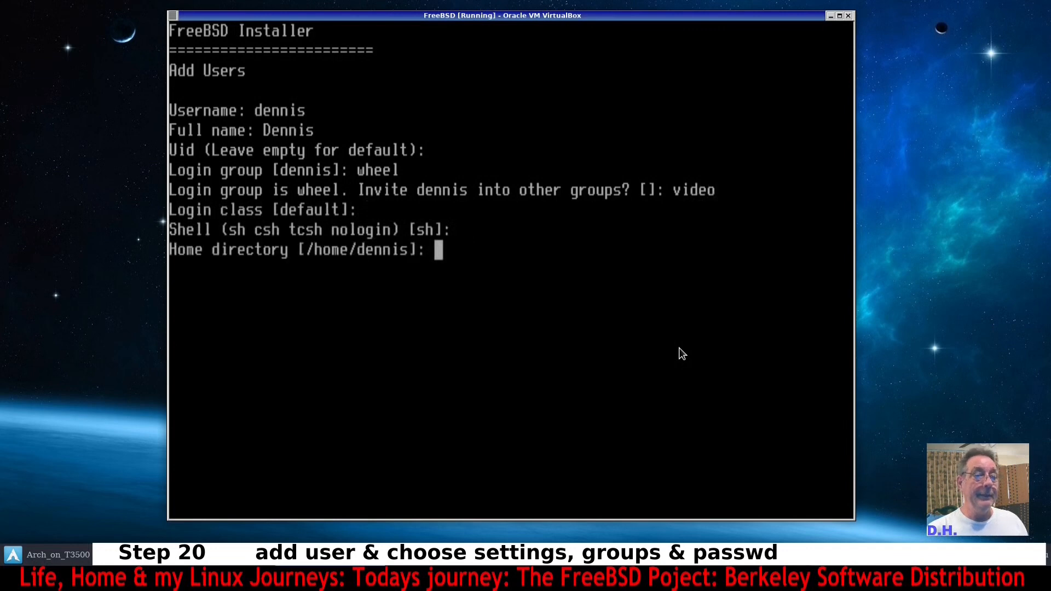
key("Return")
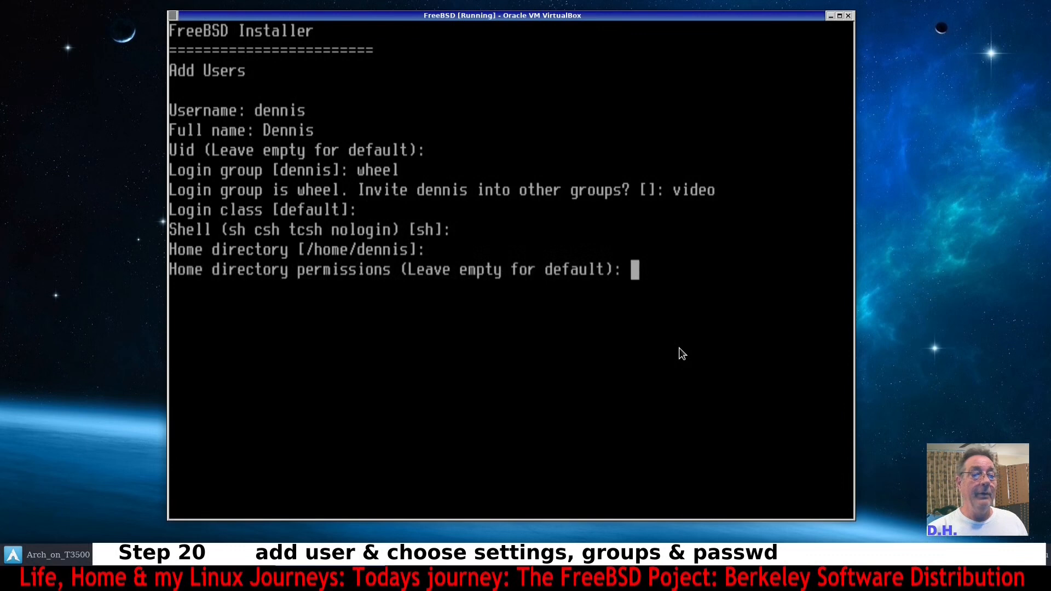
key("Return")
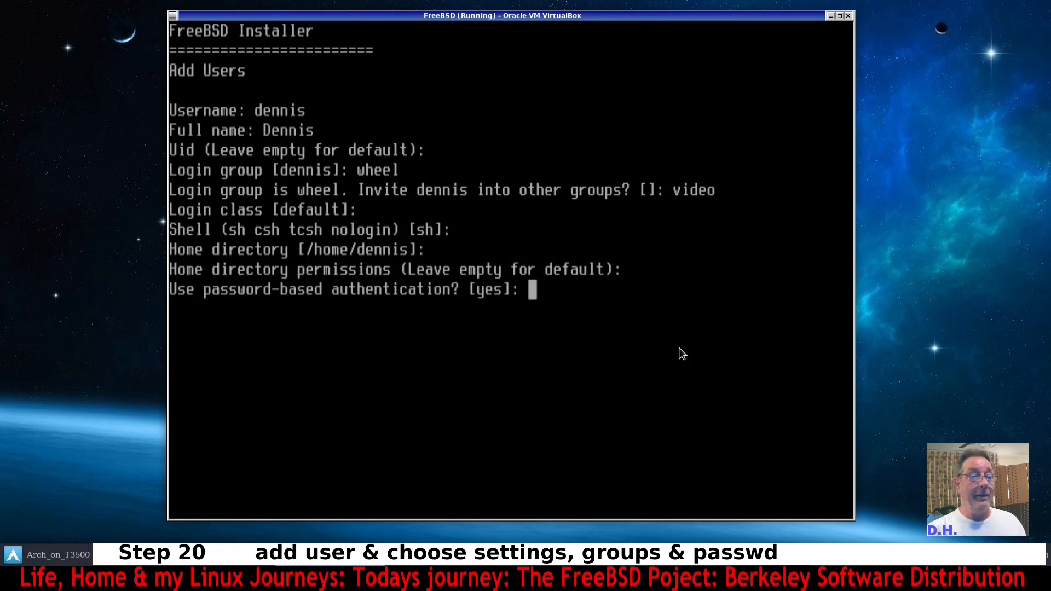
key("Return")
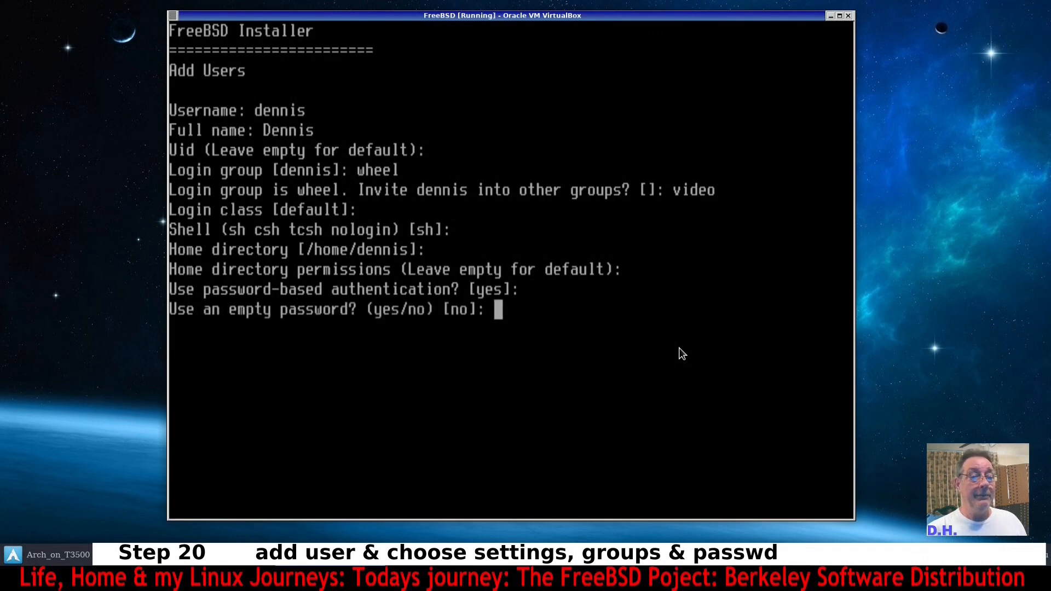
key("Return")
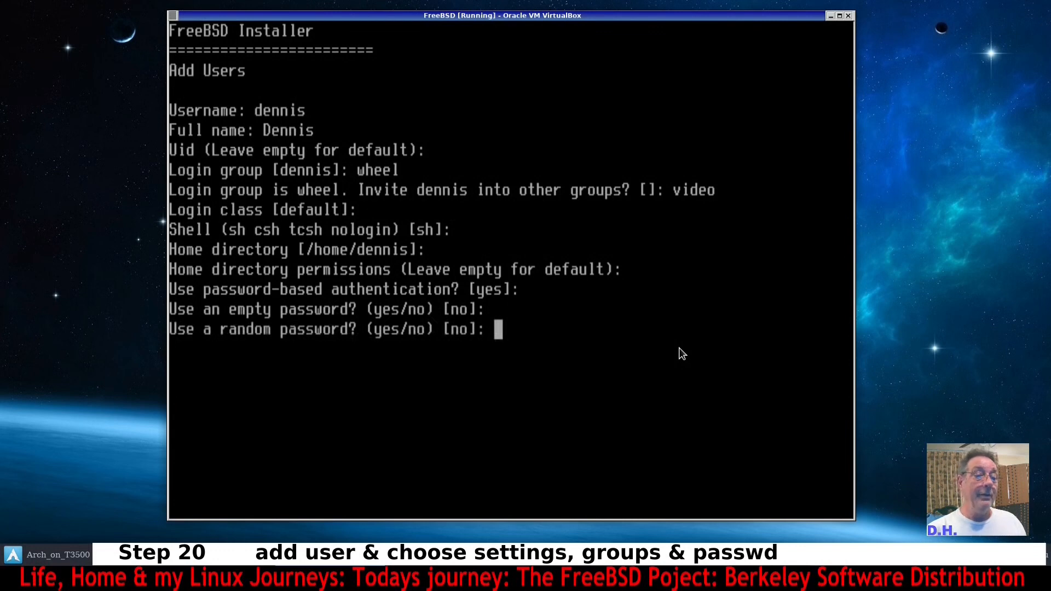
key("Return")
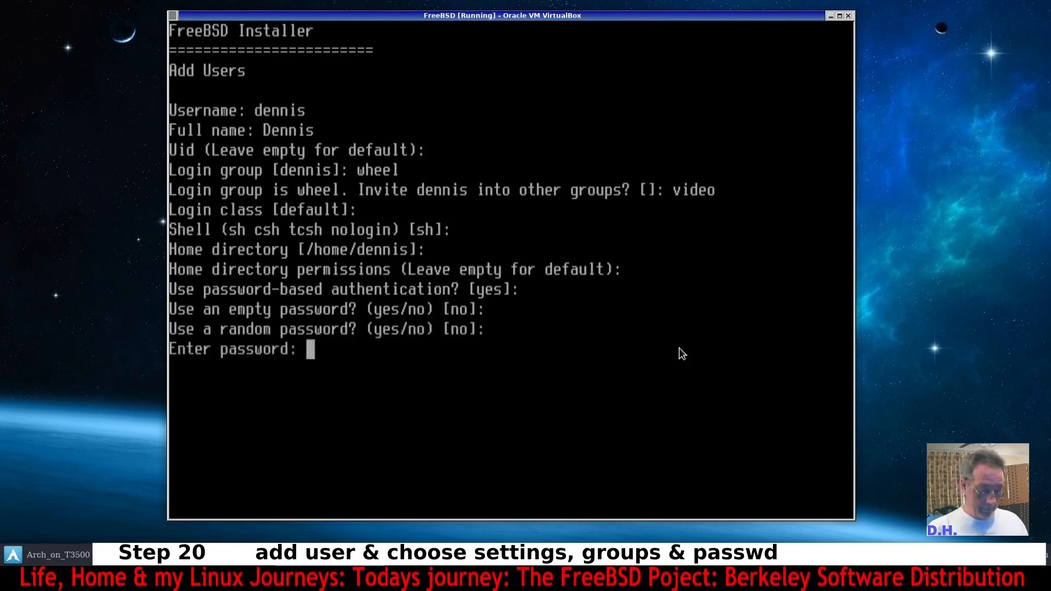
Enter and confirm the new user's password, and answer no to locking out the account.
key("Return")
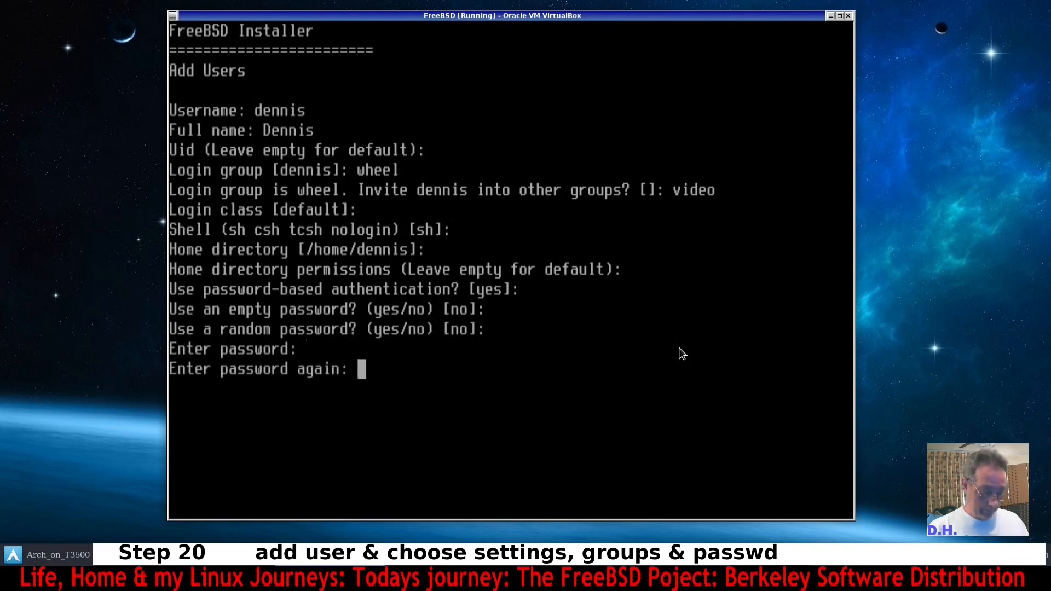
key("Return")
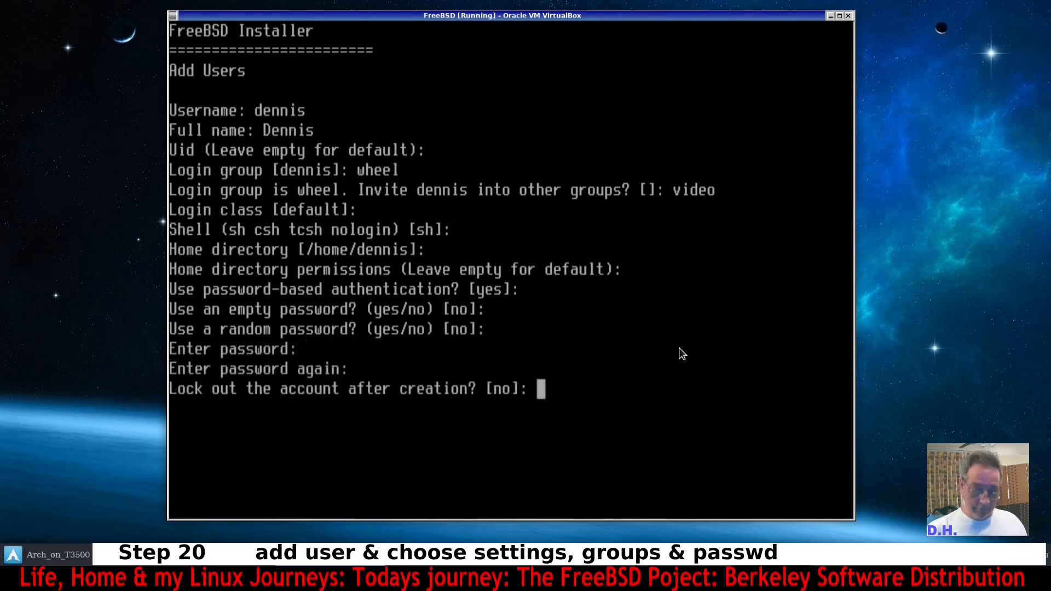
type("no")
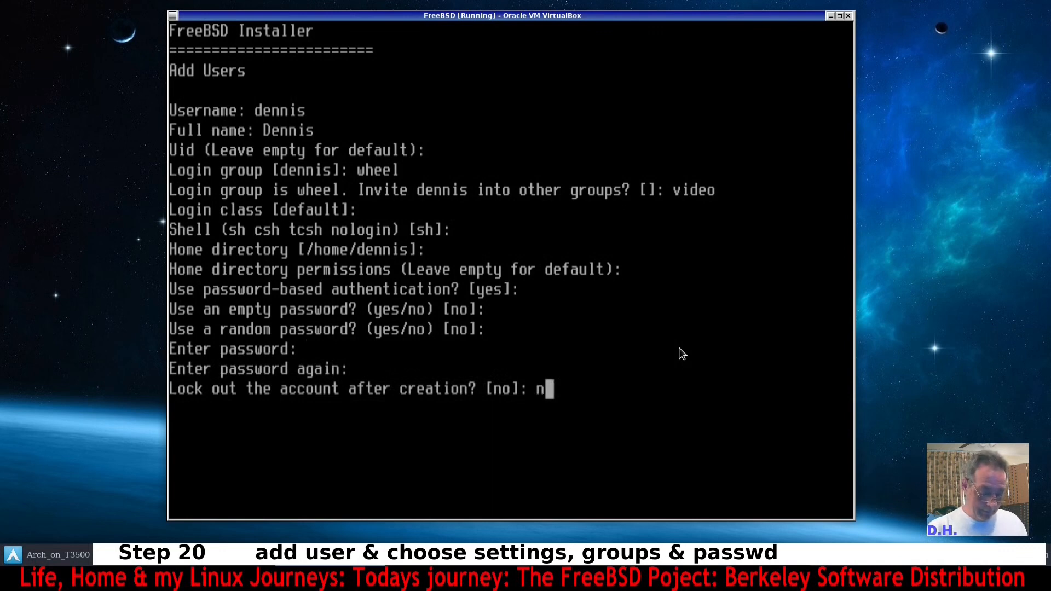
key("Return")
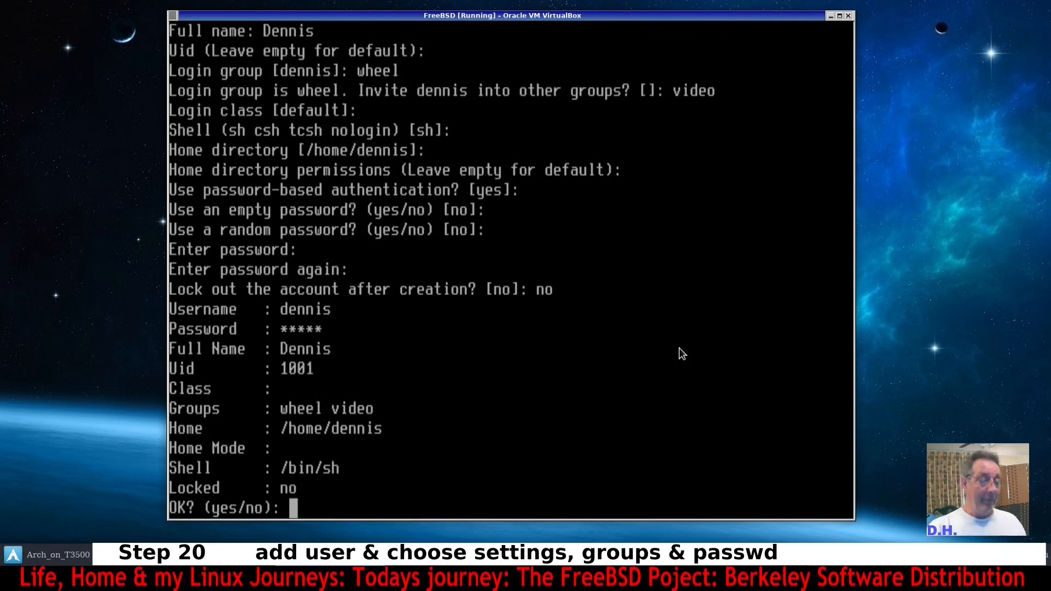
Confirm the user's details with yes and decline adding another user.
type("yes")
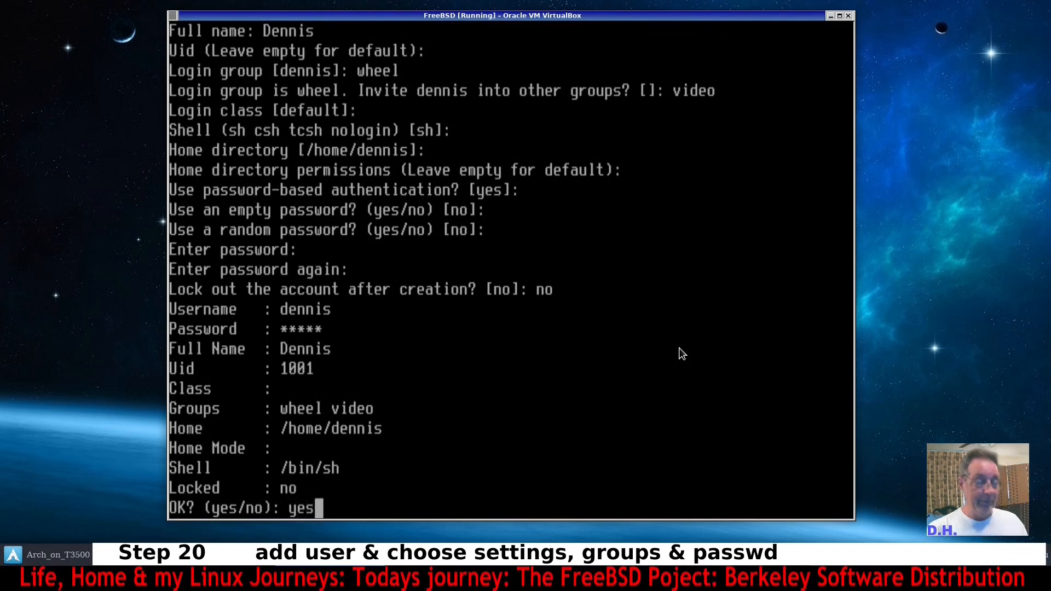
key("Return")
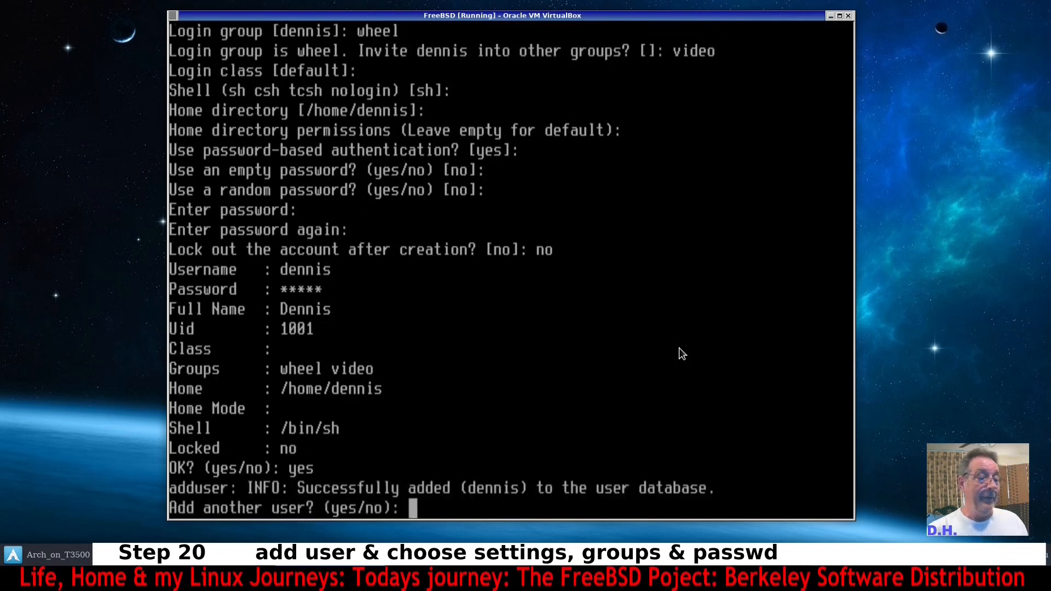
type("n")
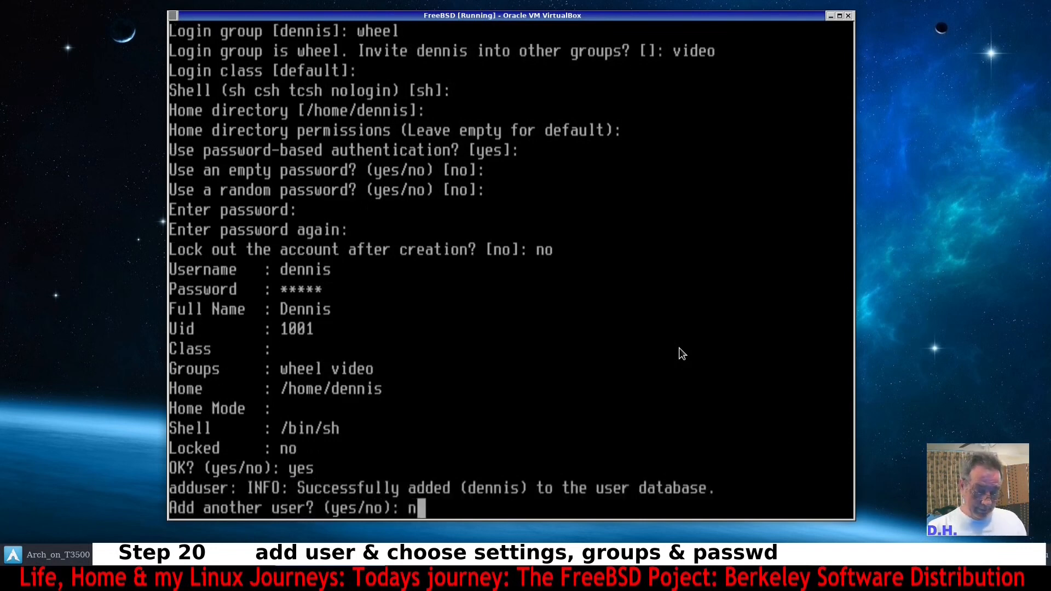
key("Return")
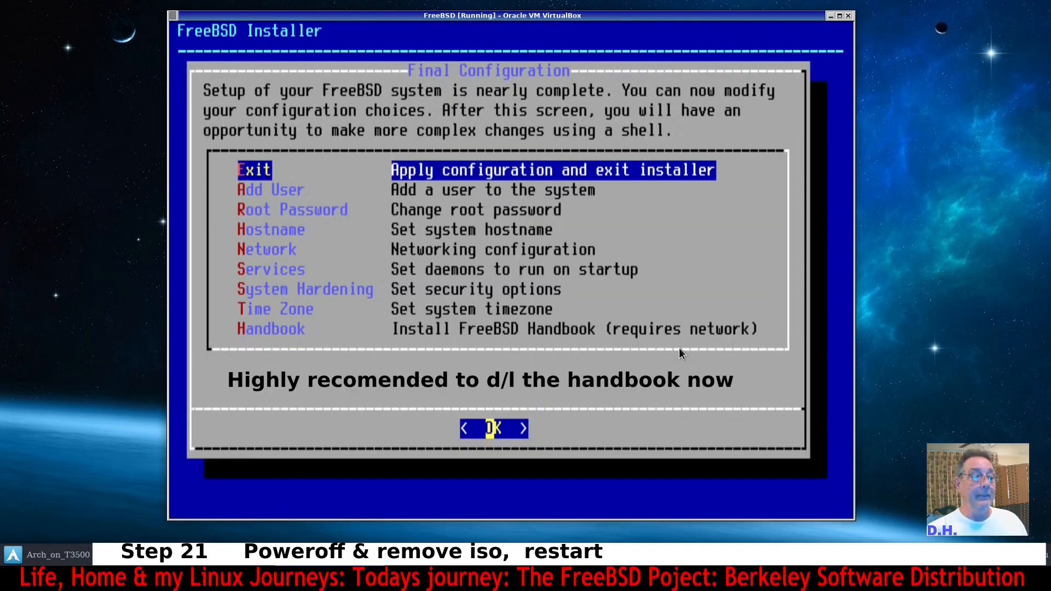
Apply the configuration and exit the installer, declining a manual shell and choosing to reboot.
key("Down")
key("Down")
key("Down")
key("Down")
key("Down")
key("Down")
key("Down")
key("Down")
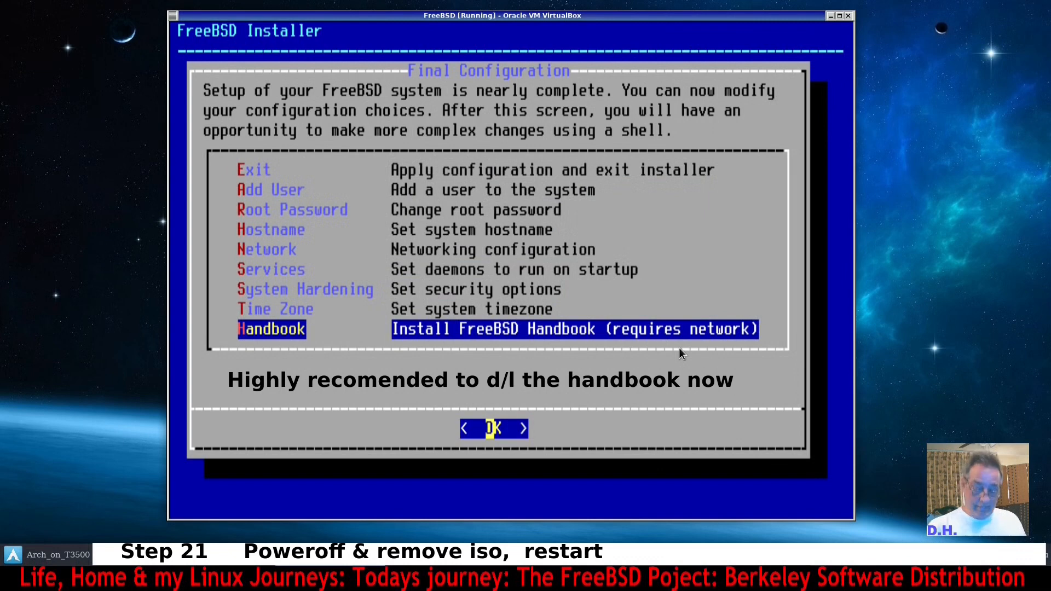
key("Up")
key("Up")
key("Up")
key("Up")
key("Up")
key("Up")
key("Up")
key("Up")
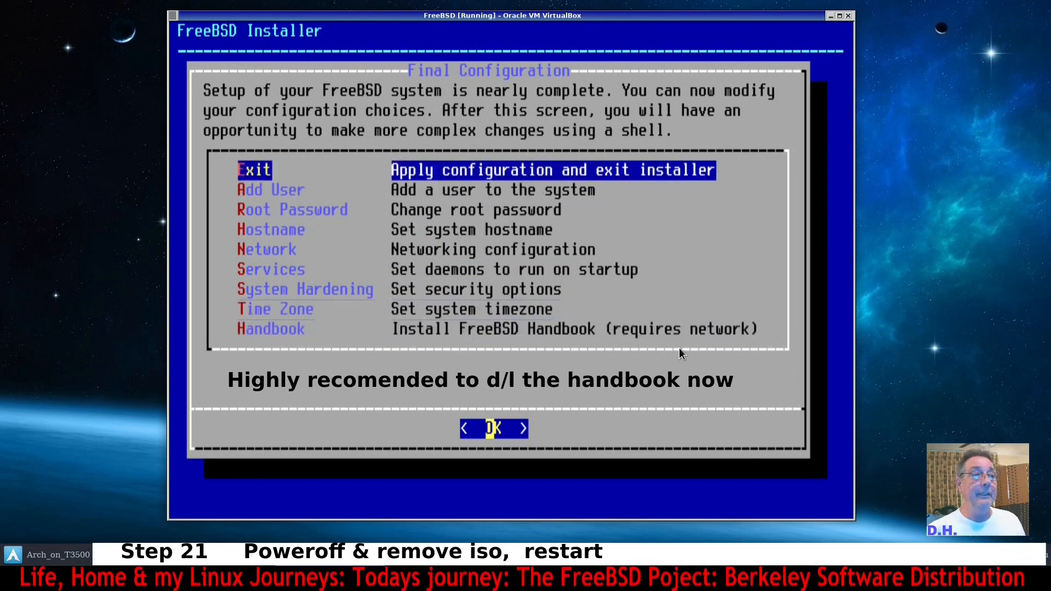
key("Return")
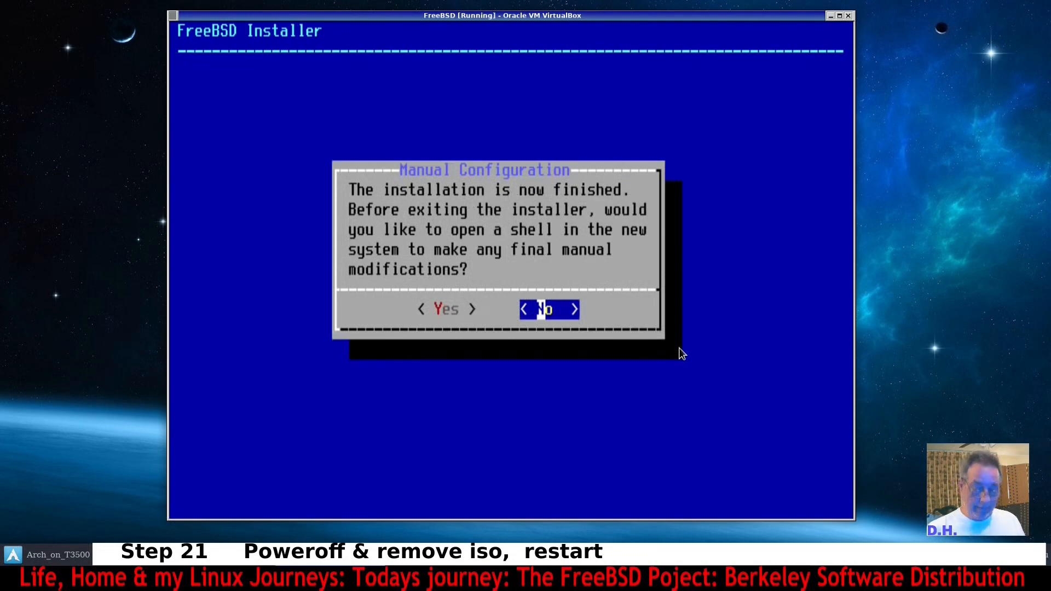
key("Return")
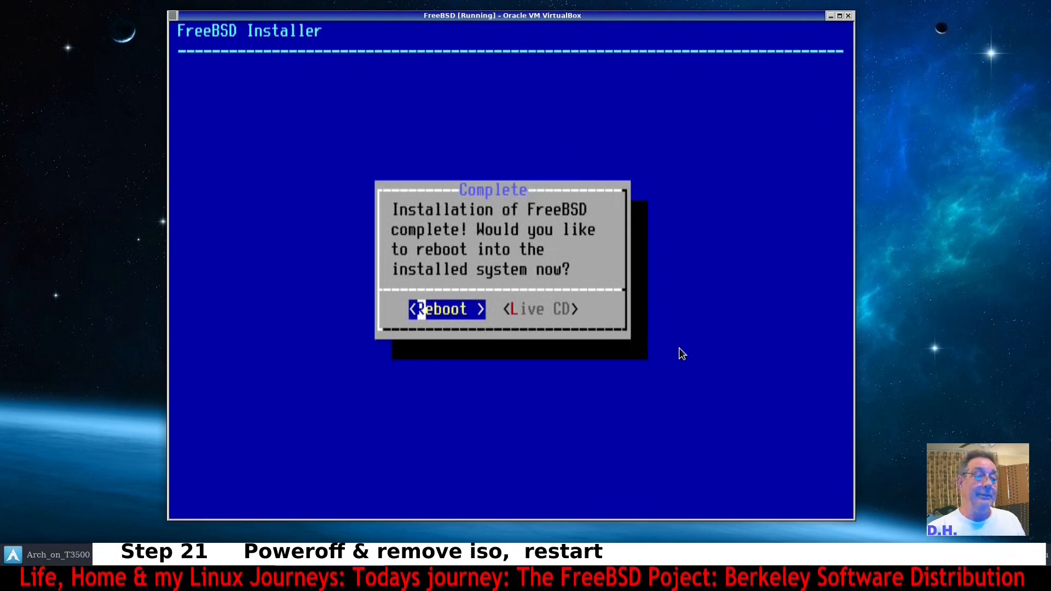
key("Return")
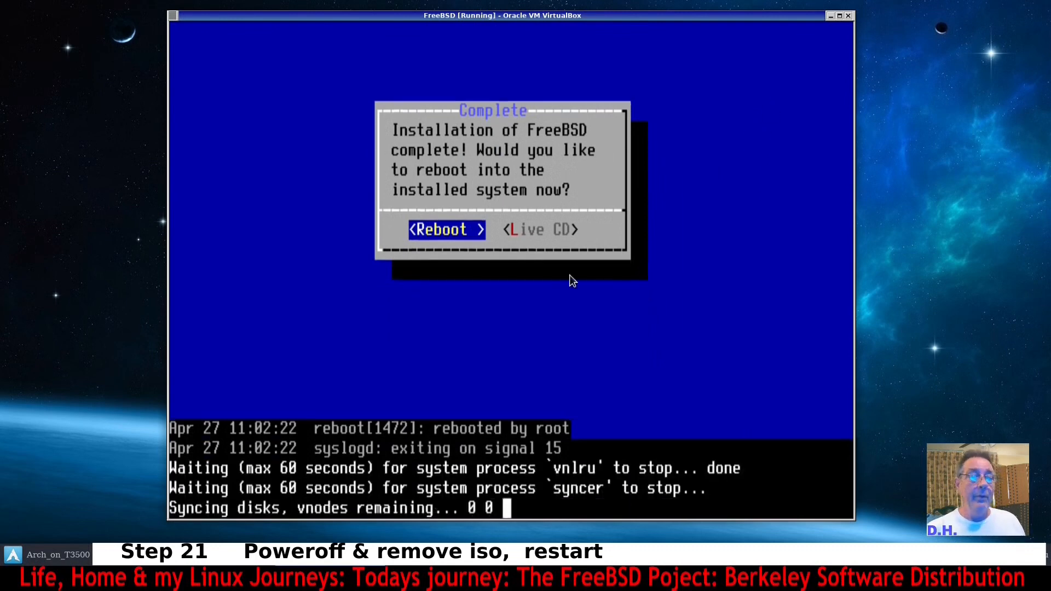
Close the running VM window and power off the virtual machine.
key("alt+Tab")
left_click_drag(699, 39, 879, 123)
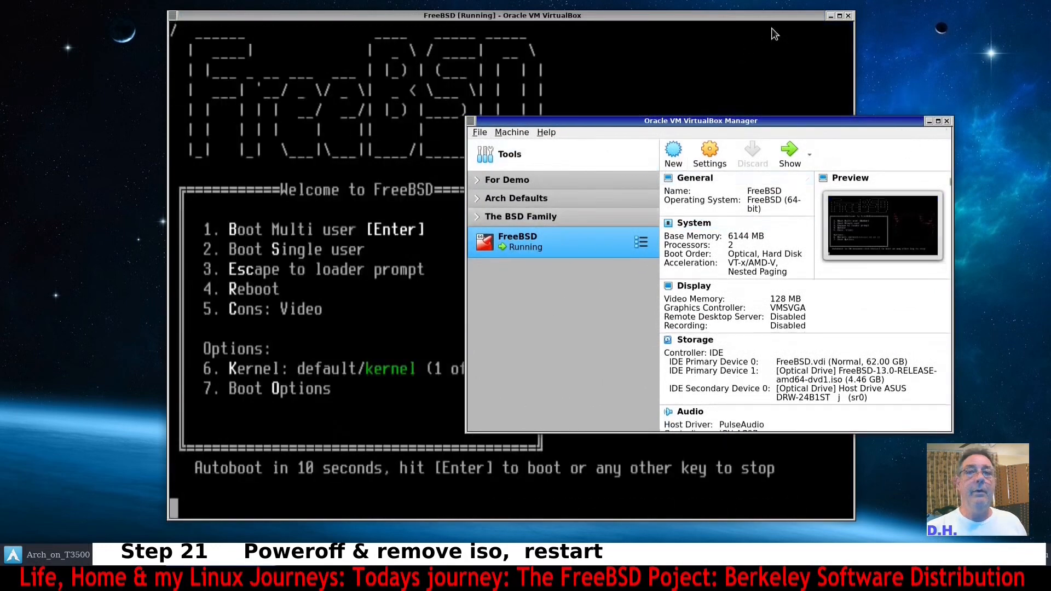
left_click(848, 15)
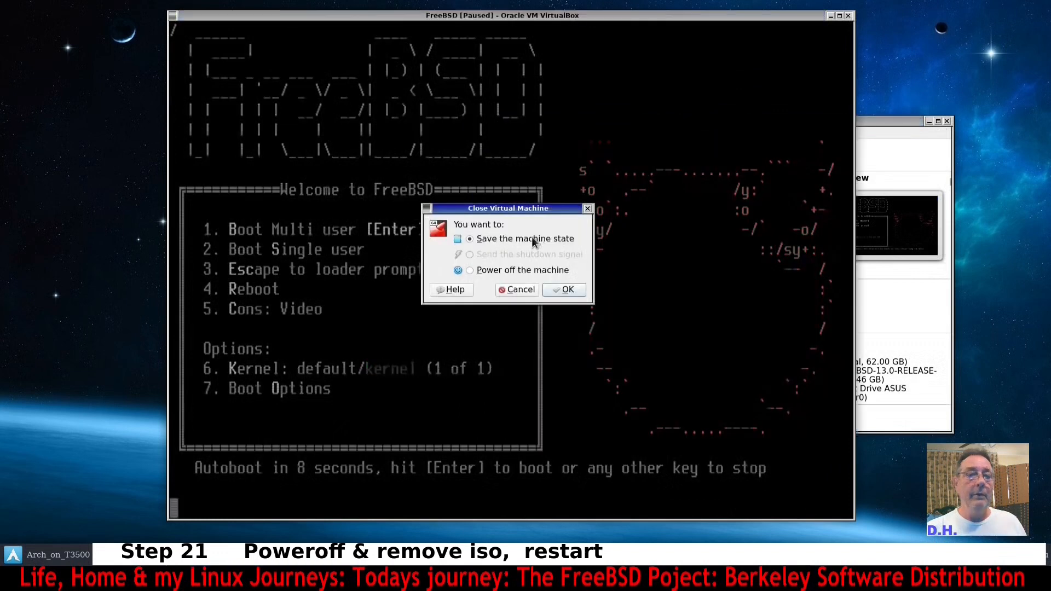
left_click(512, 270)
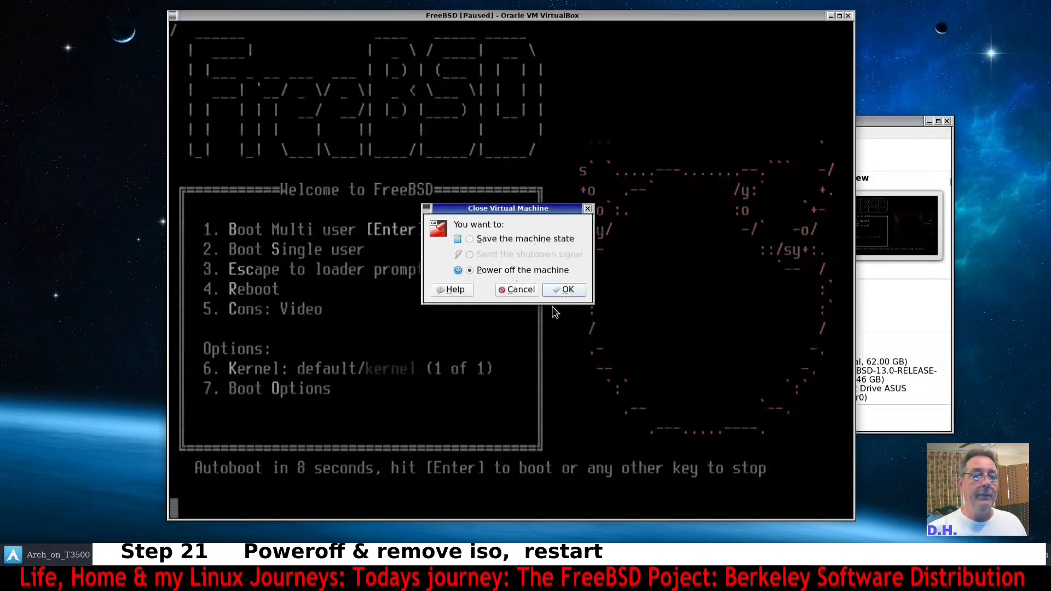
left_click(561, 290)
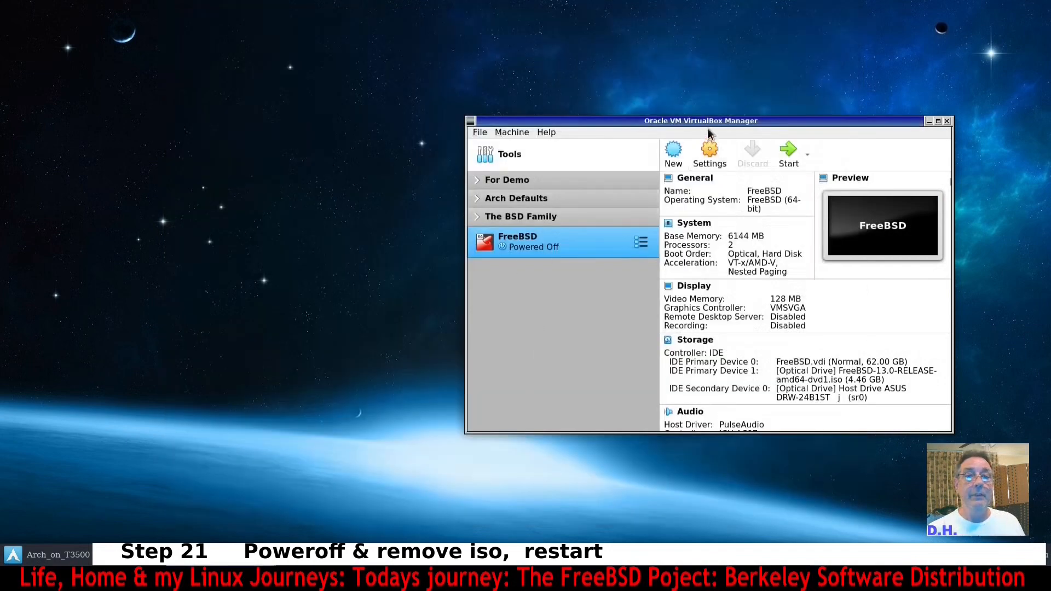
Remove the FreeBSD-13.0 ISO attachment from the VM's storage settings and save.
left_click_drag(708, 124, 539, 127)
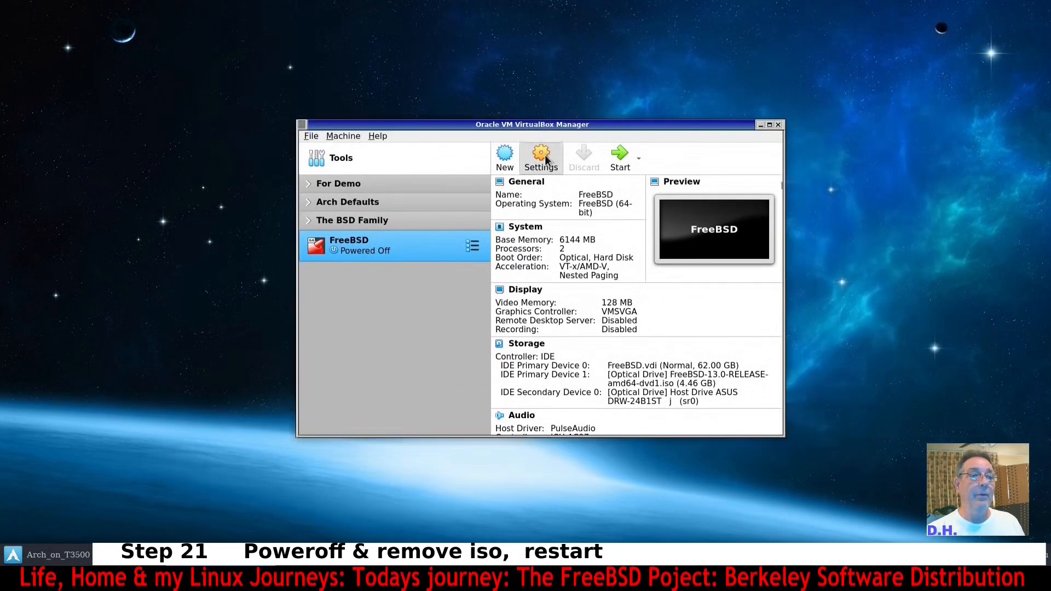
left_click(542, 158)
left_click(359, 196)
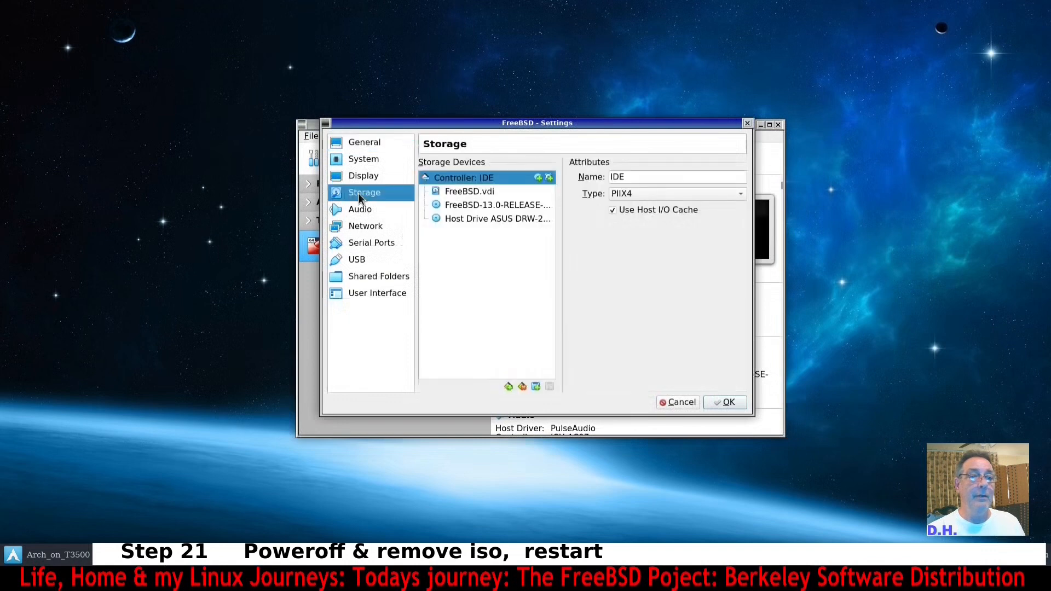
left_click(463, 203)
right_click(464, 201)
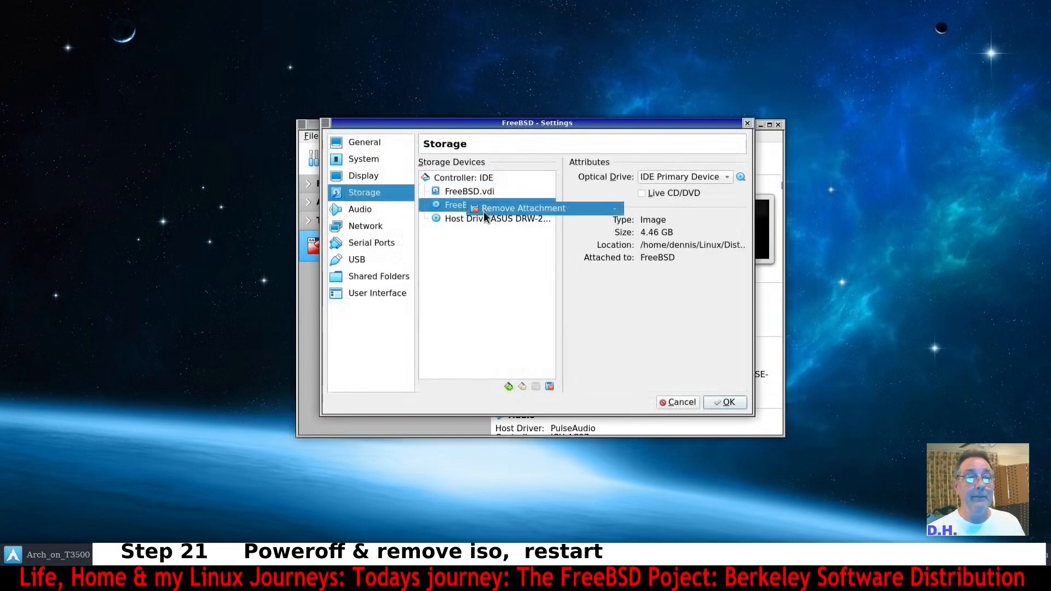
left_click(484, 212)
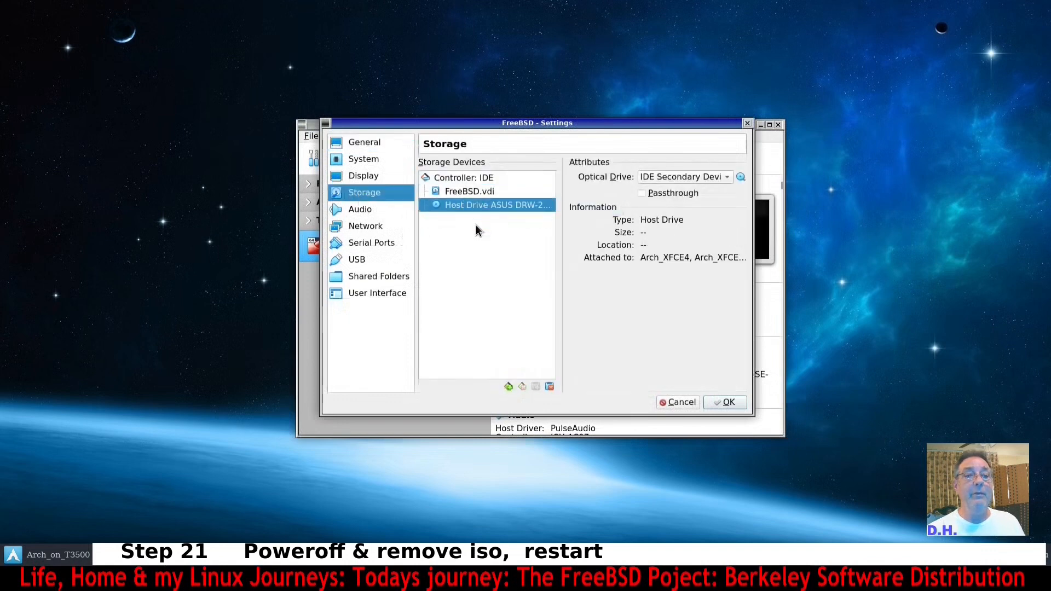
left_click(727, 403)
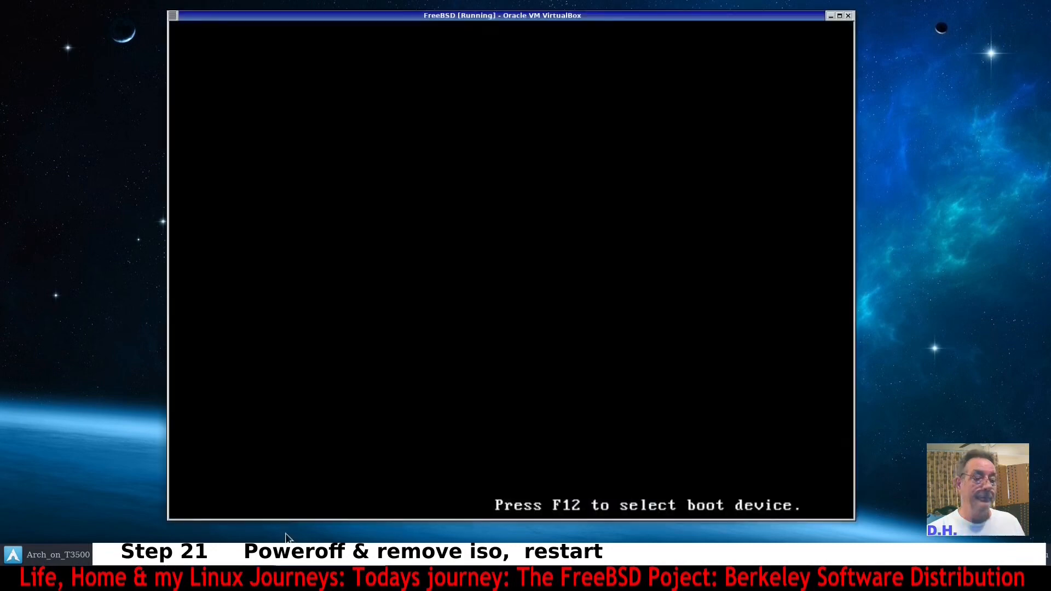
Start the virtual machine again and log in as root with the root password.
left_click(269, 555)
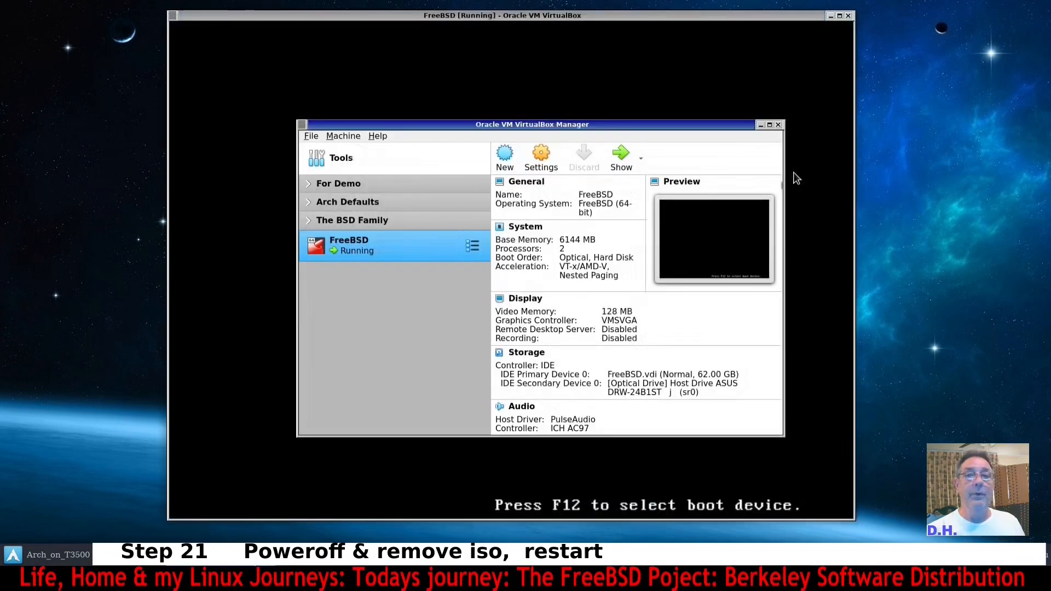
left_click(761, 126)
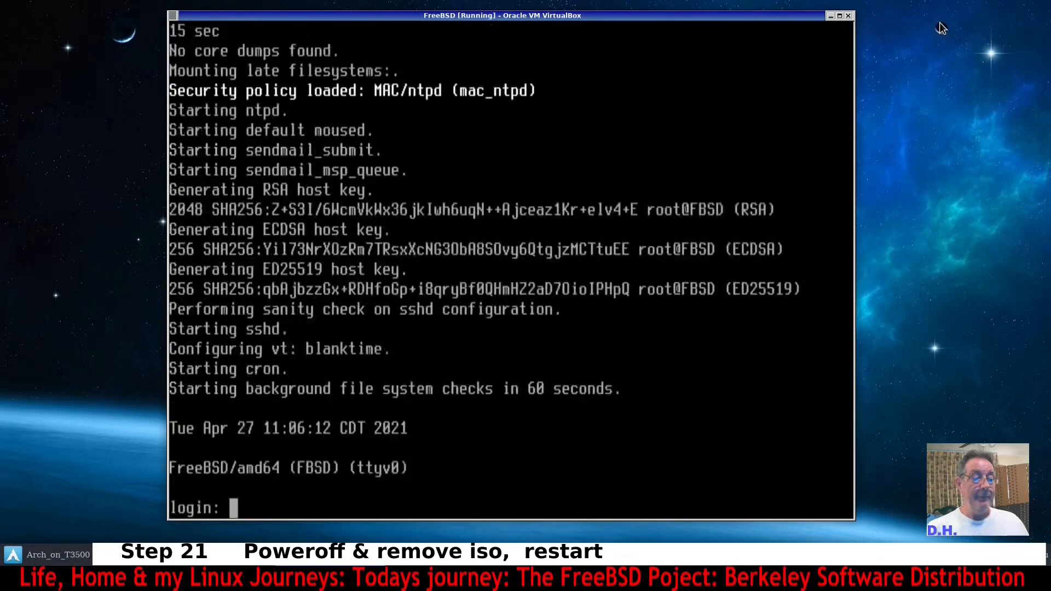
type("root")
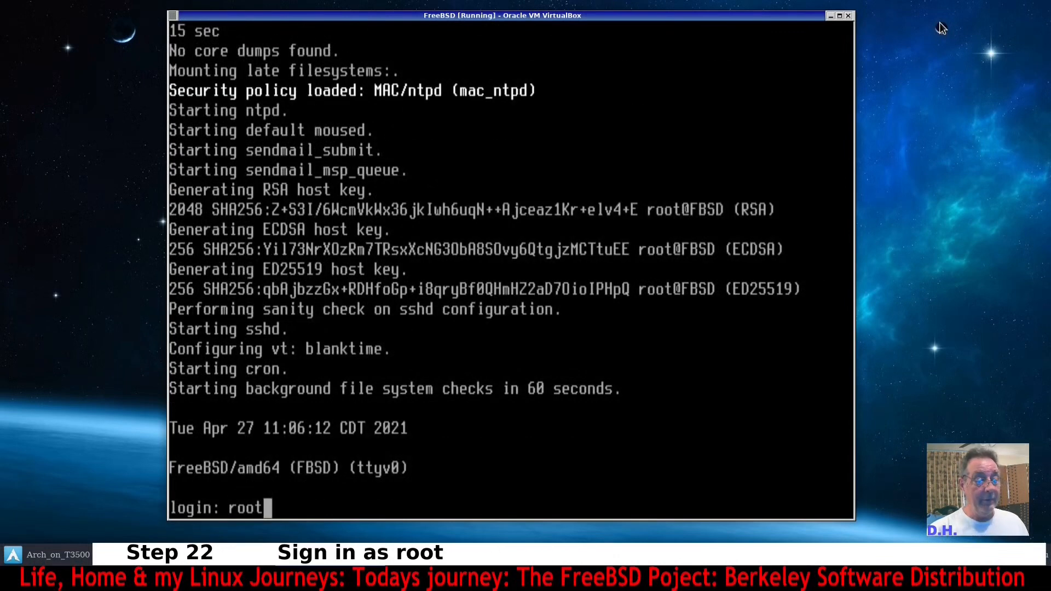
key("Return")
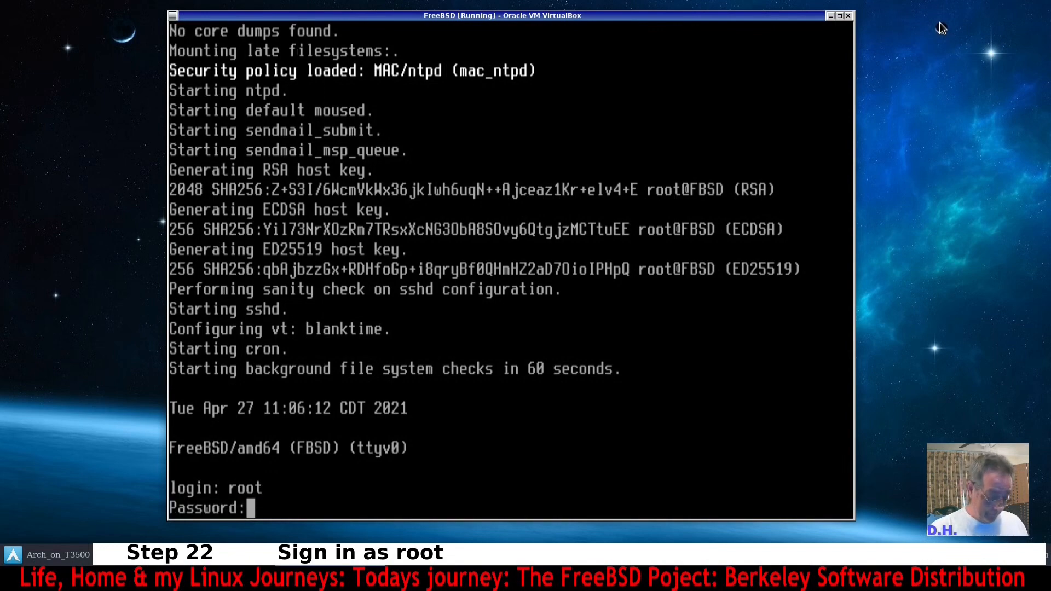
key("Return")
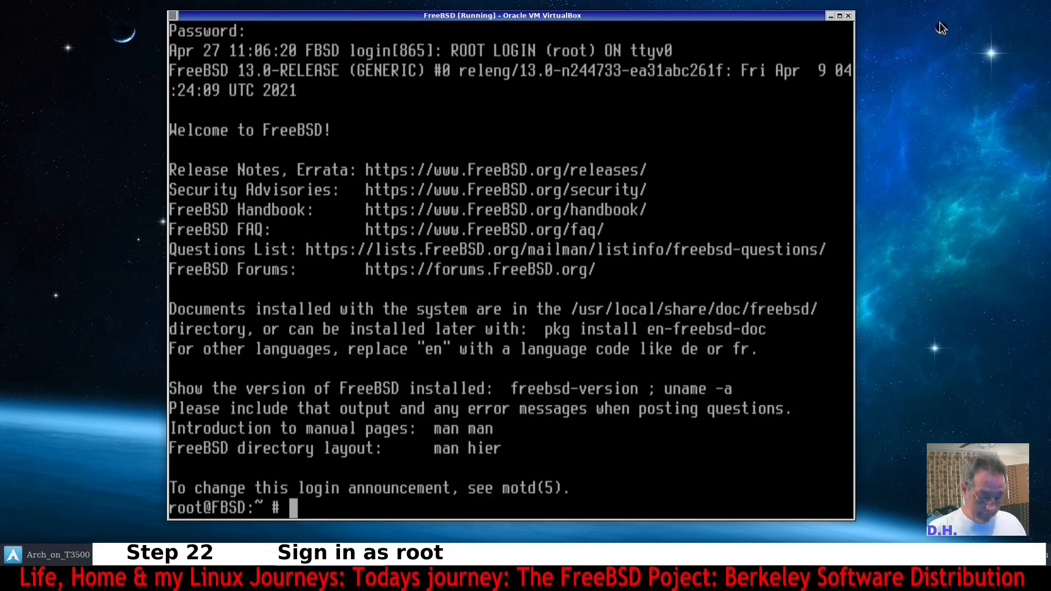
Run freebsd-update fetch install to fetch and install system updates.
type("free")
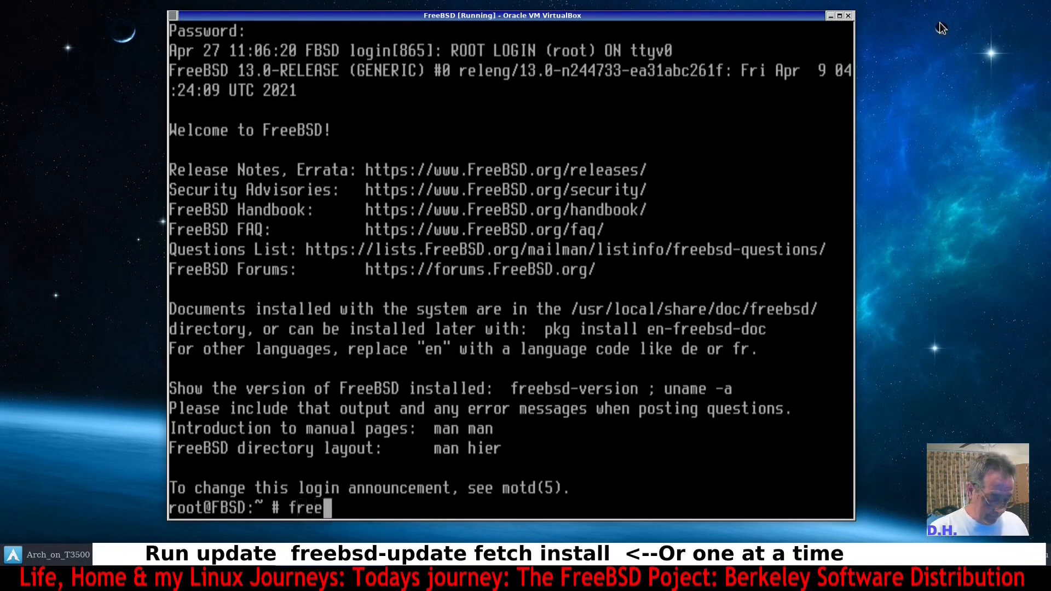
type("bsd")
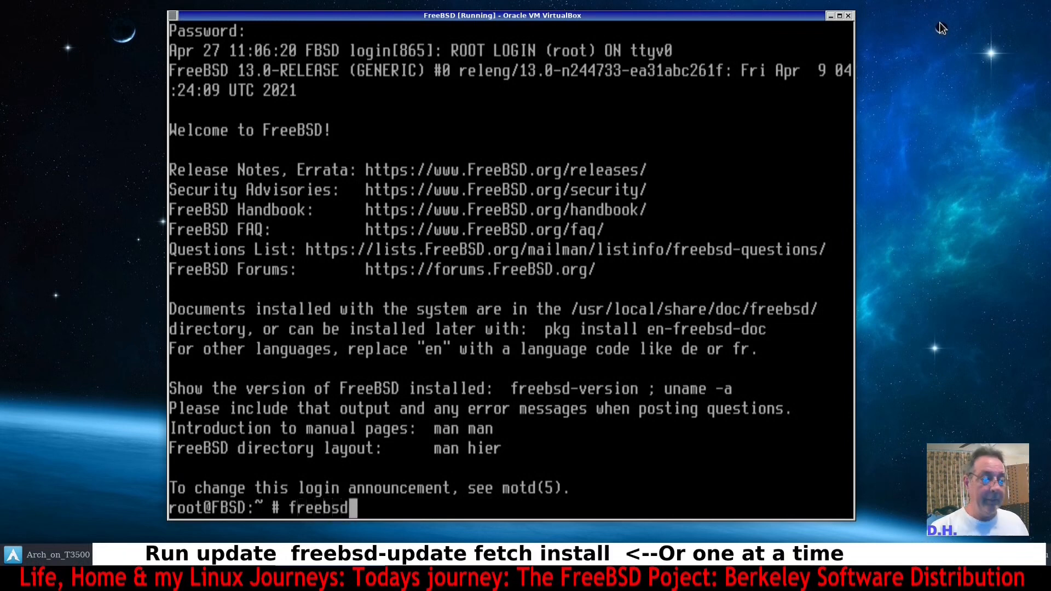
type("-up")
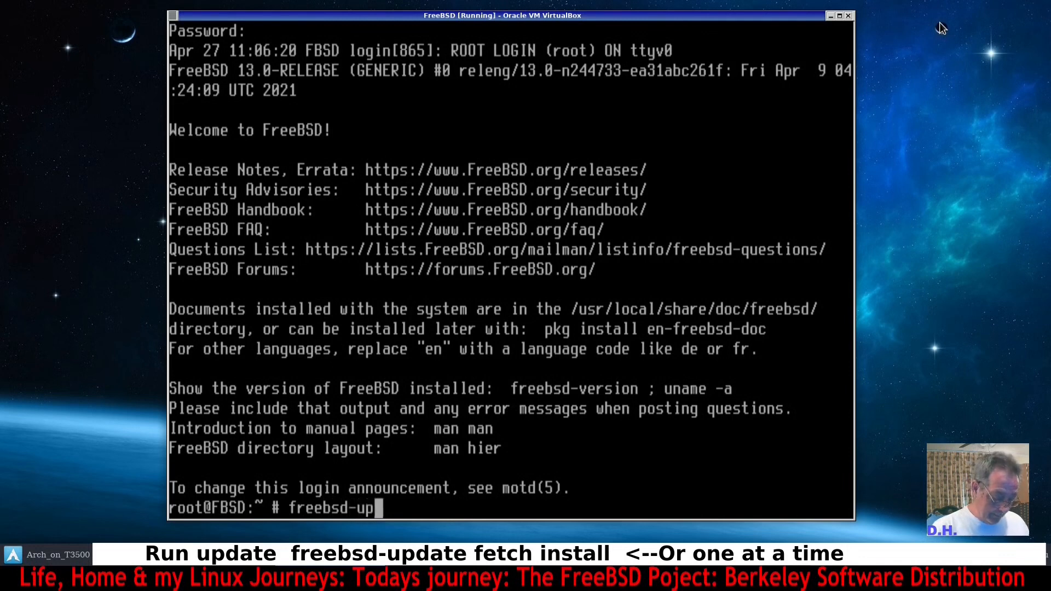
type("date ")
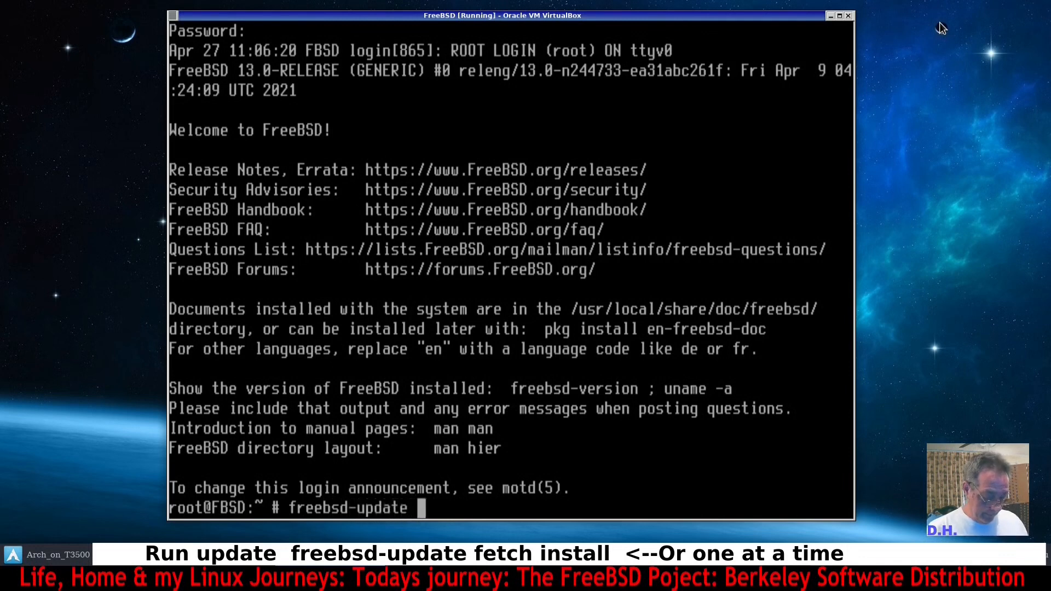
type("fetch ")
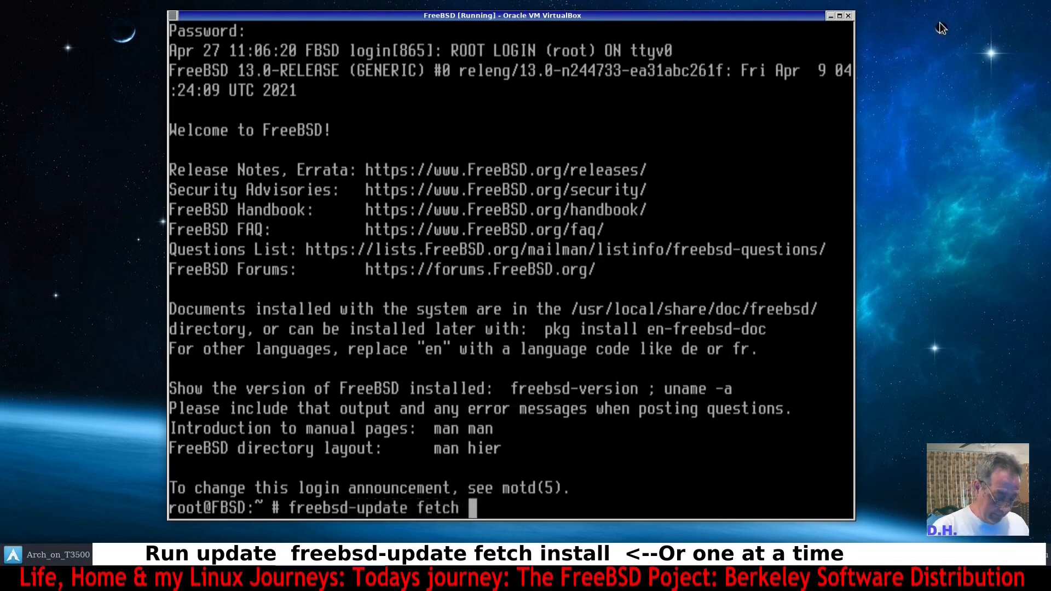
type("install")
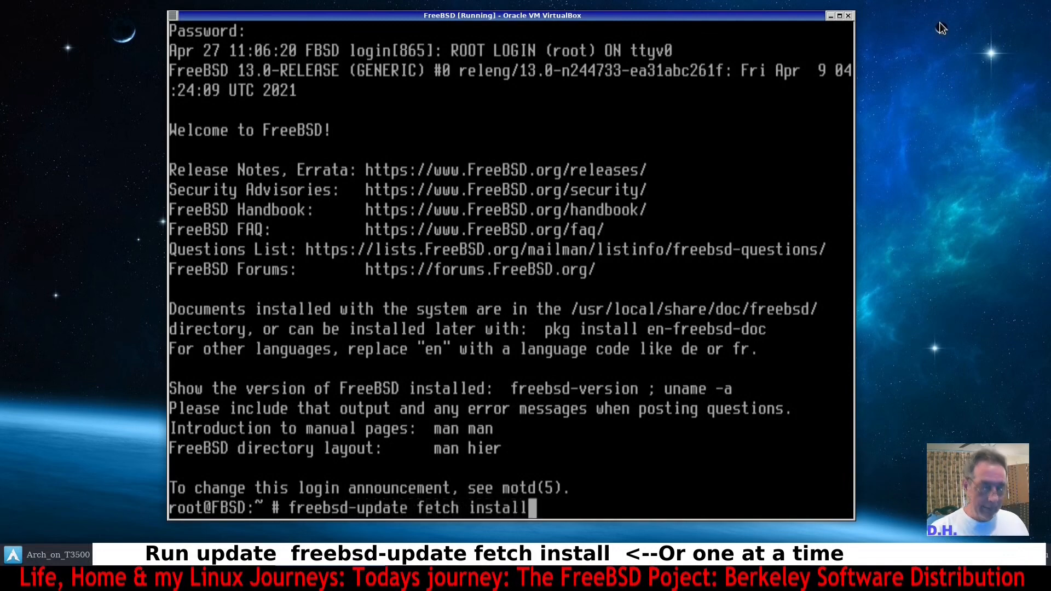
key("Return")
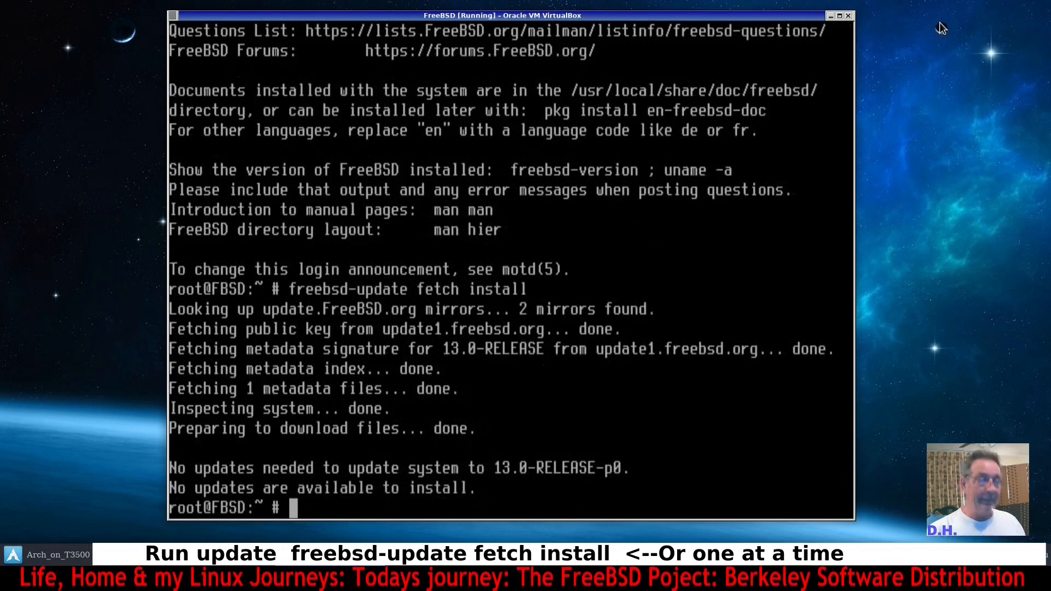
Clear the terminal screen and add a couple of blank prompts.
key("ctrl+l")
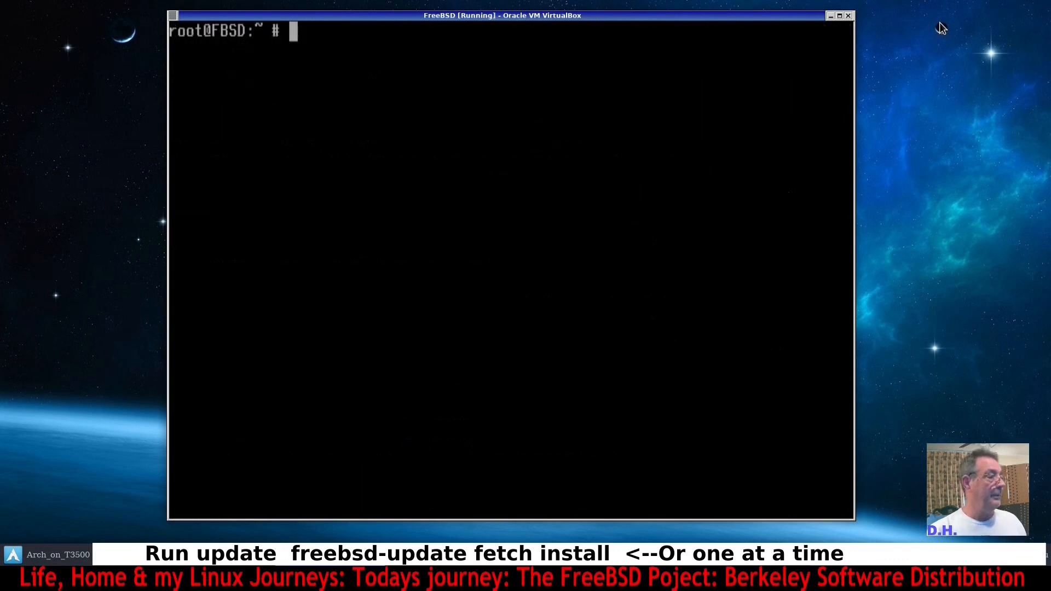
key("Return")
key("Return")
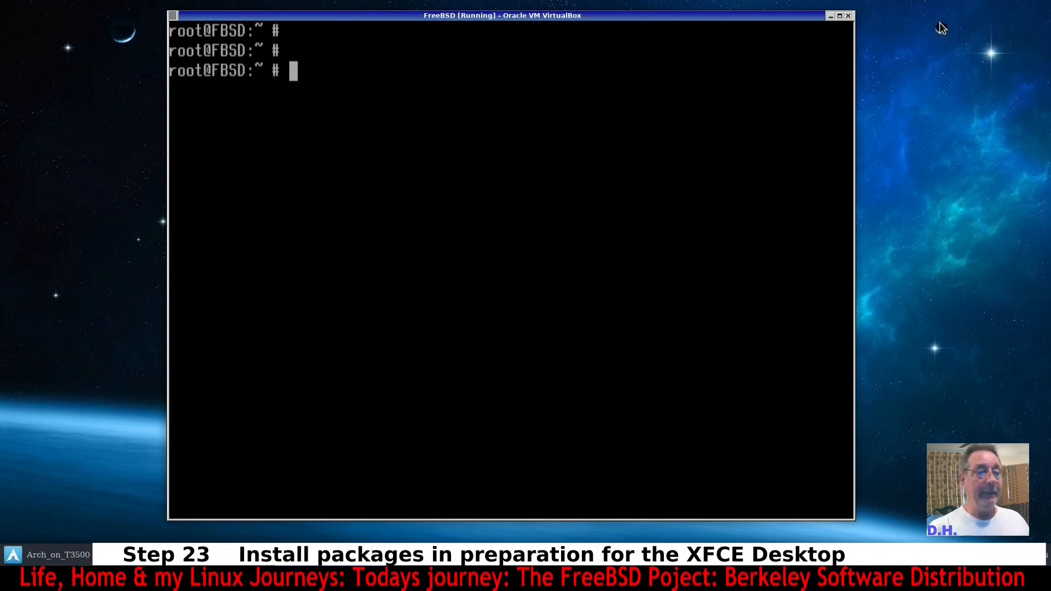
Begin entering a pkg install command starting with the xorg package.
type("p")
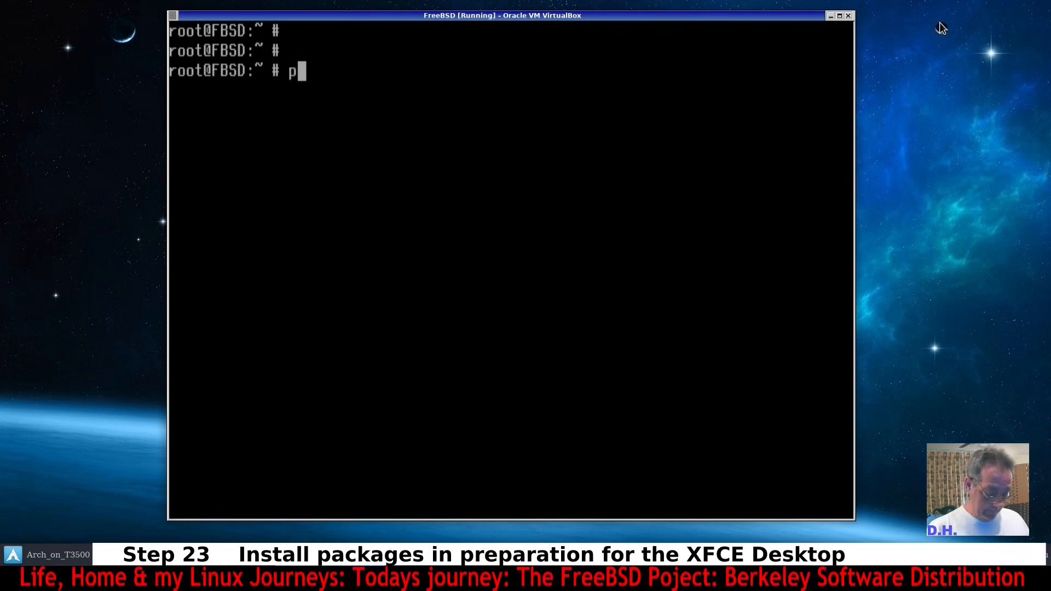
type("kg ")
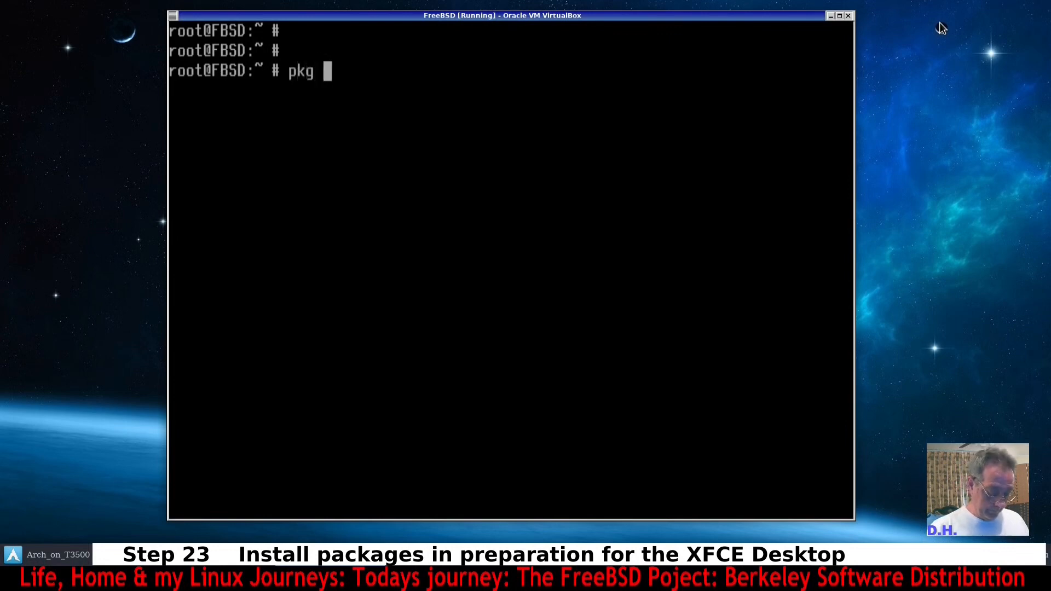
type("install")
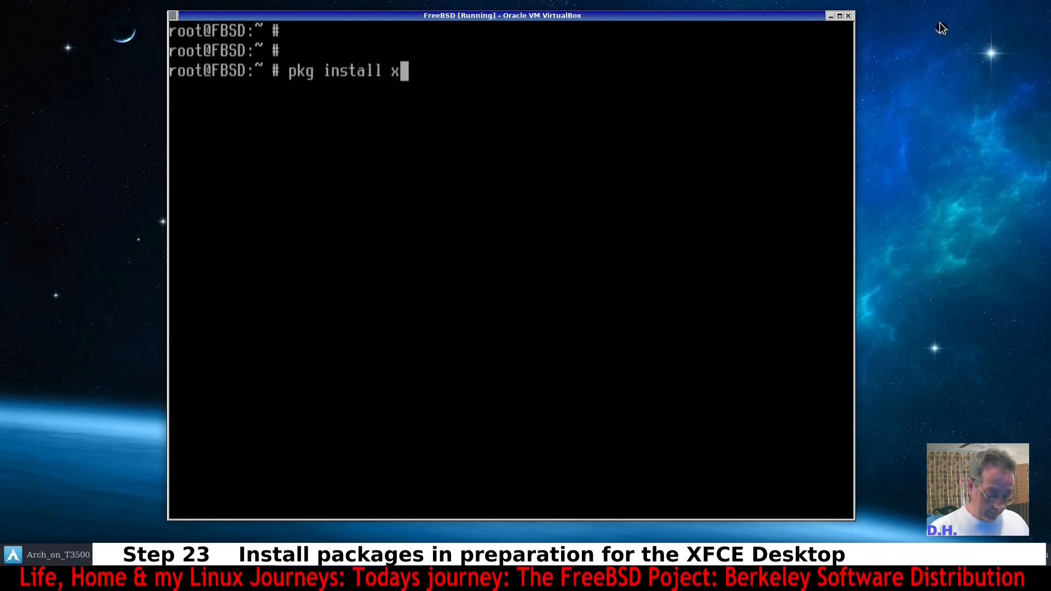
type(" xorg")
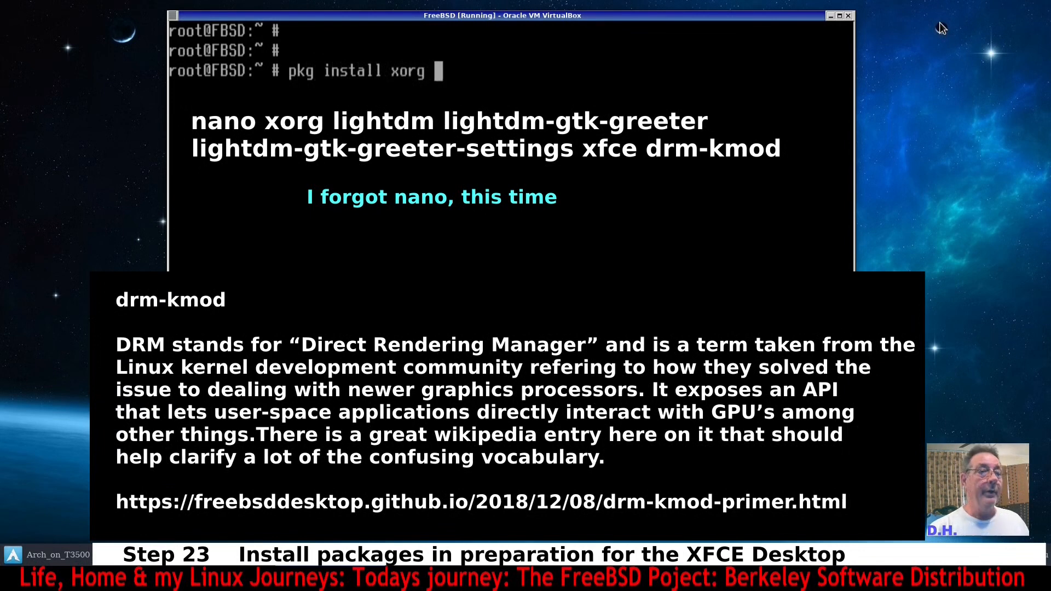
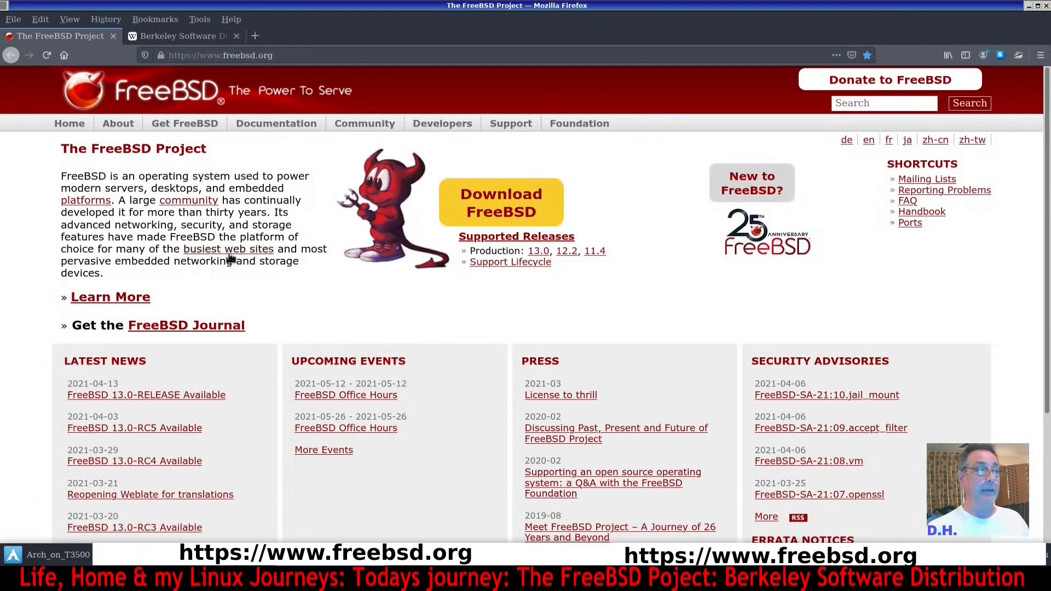
Open the FreeBSD Handbook from the documentation section of the FreeBSD project homepage.
scroll(257, 270, "down", 3)
scroll(263, 277, "up", 4)
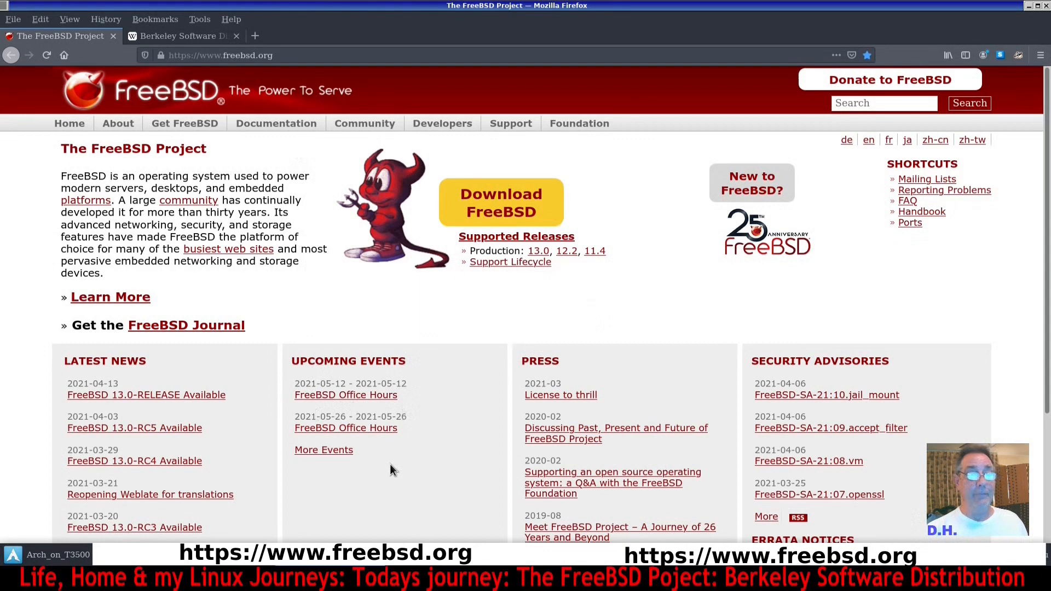
mouse_move(277, 123)
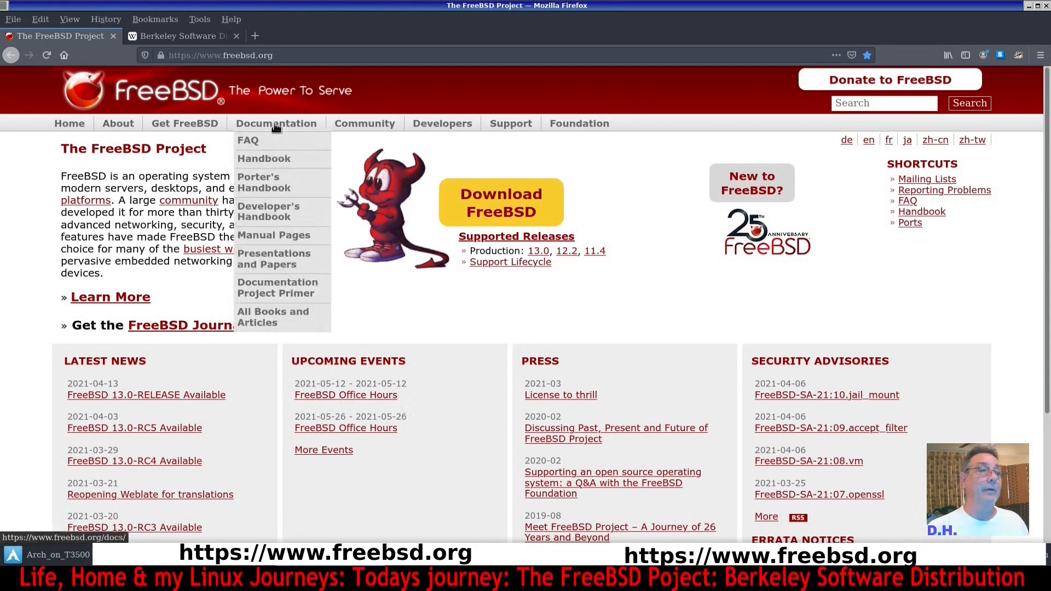
left_click(261, 159)
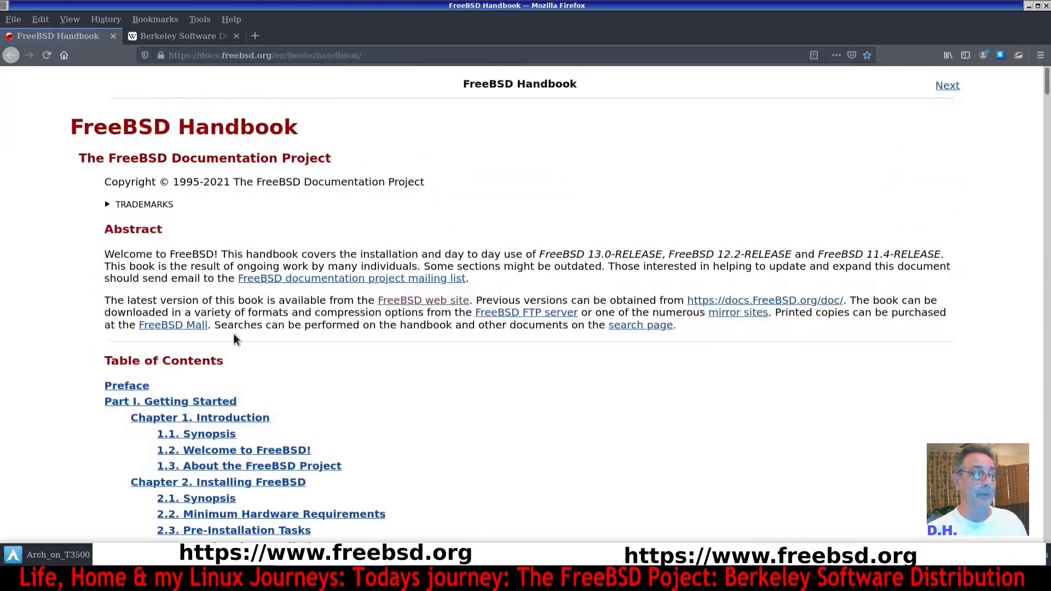
Browse the Handbook's table of contents, including the installation and basics chapters.
scroll(301, 344, "down", 3)
scroll(425, 298, "down", 2)
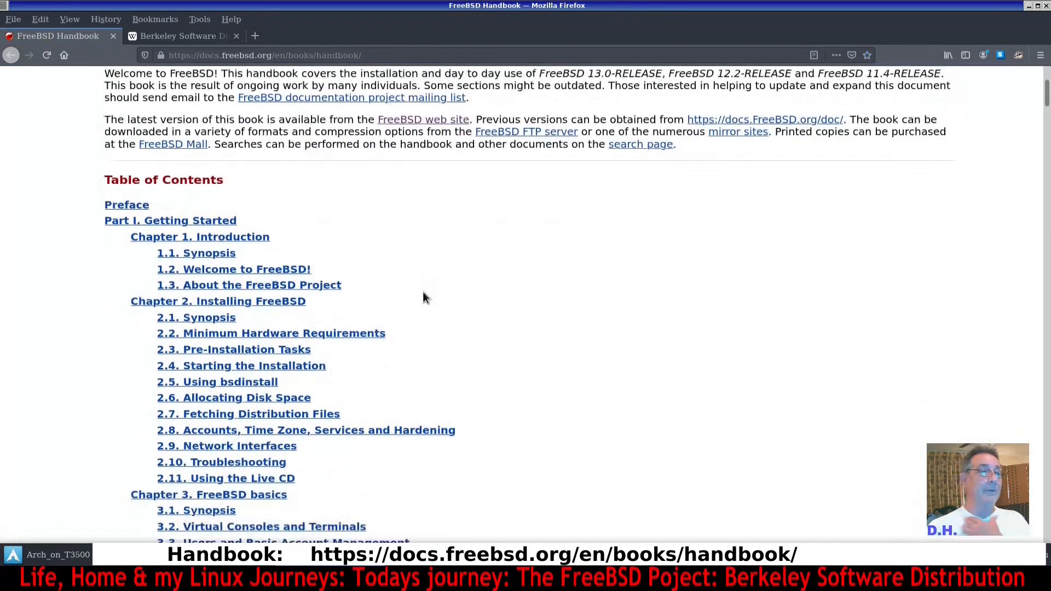
scroll(420, 290, "down", 2)
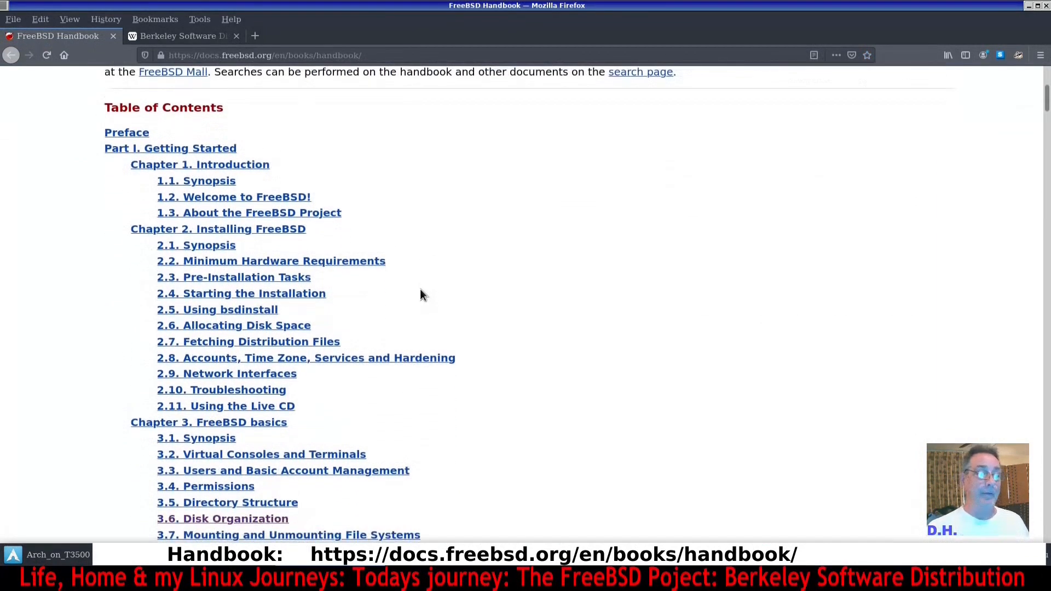
scroll(419, 288, "down", 2)
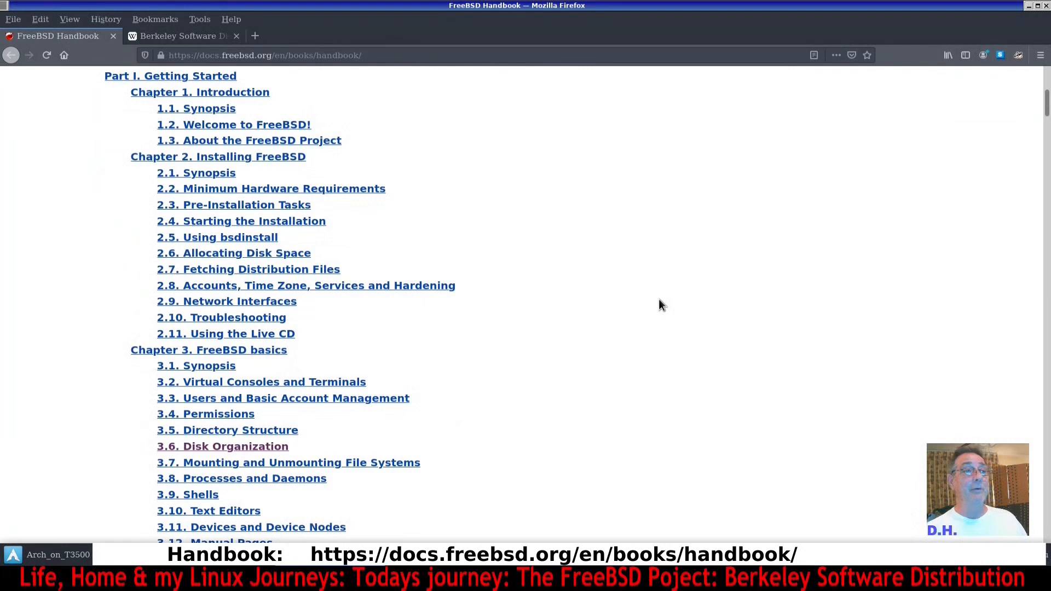
scroll(361, 267, "up", 5)
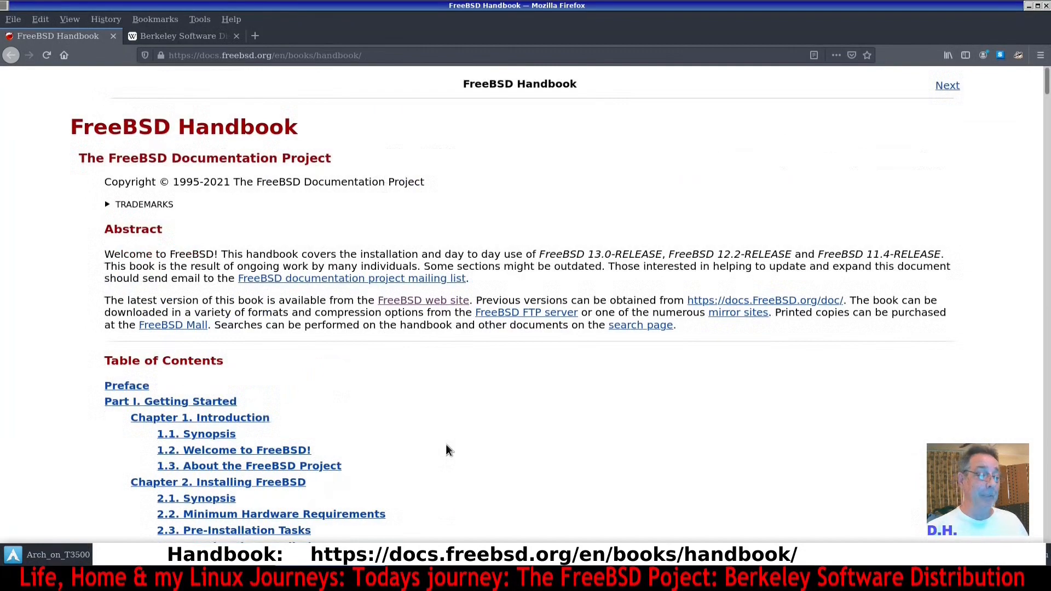
Read the Wikipedia article on the Berkeley Software Distribution in the second tab, previewing its descendant links.
left_click(165, 36)
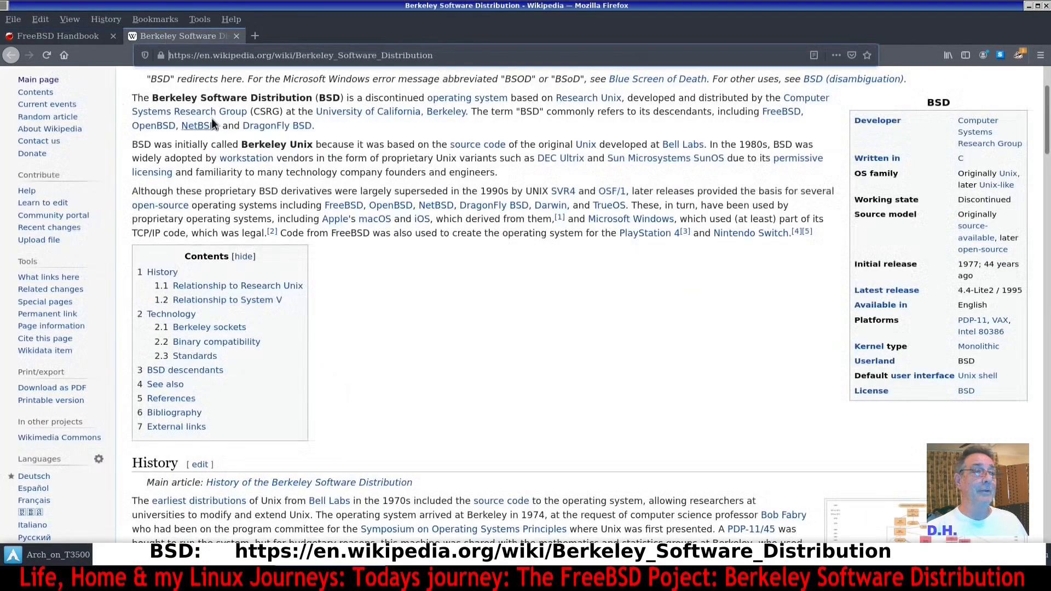
scroll(216, 126, "up", 3)
mouse_move(381, 225)
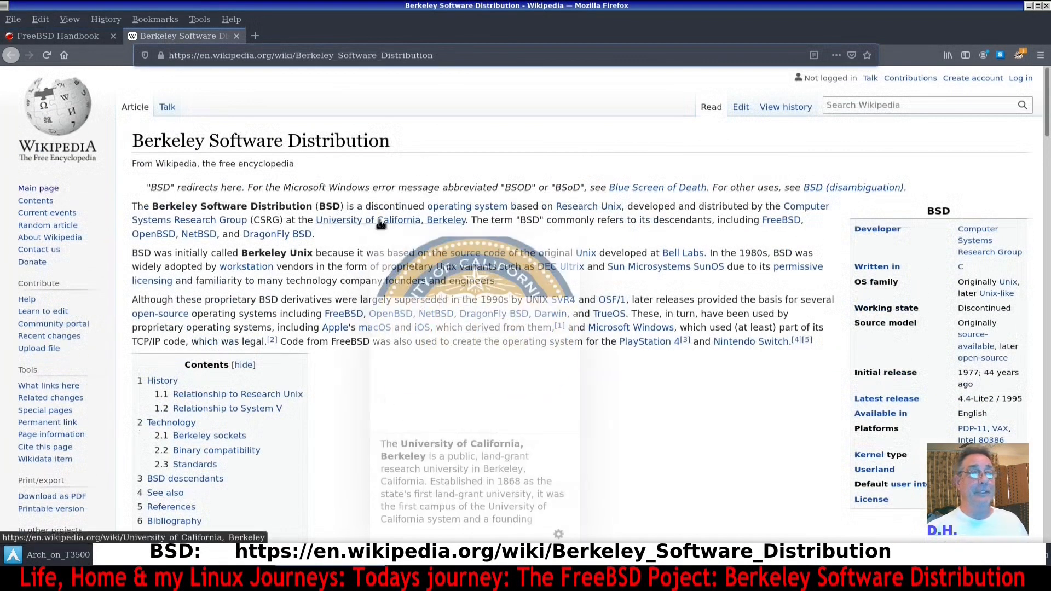
scroll(380, 225, "down", 2)
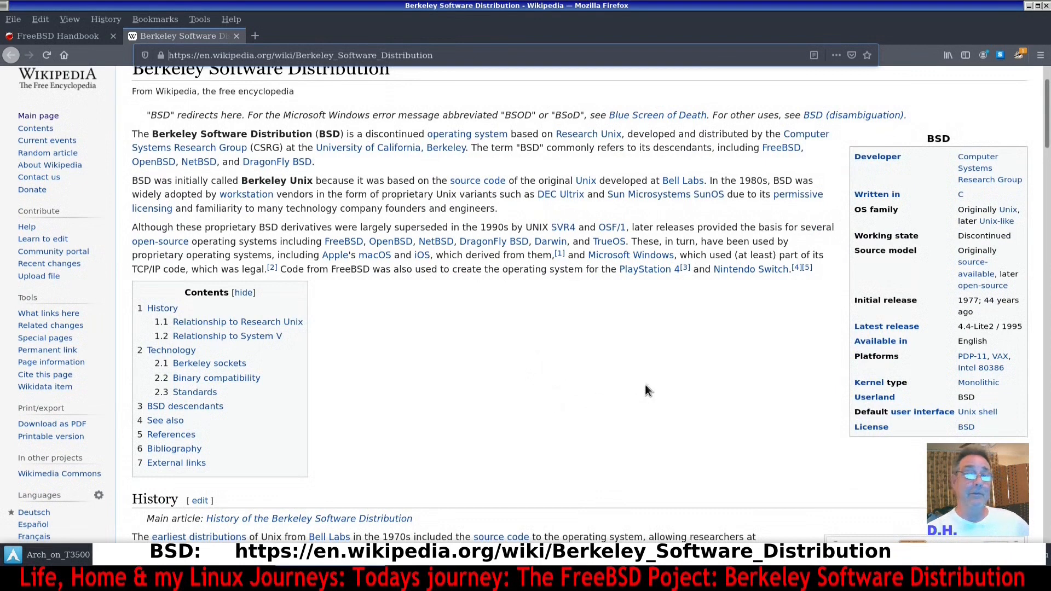
scroll(549, 393, "up", 2)
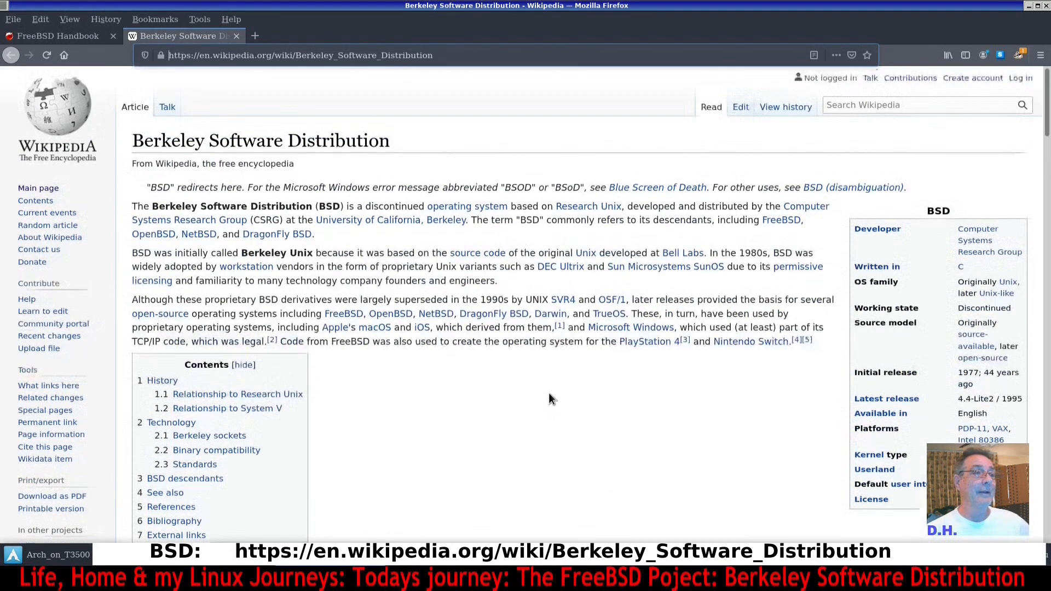
scroll(455, 253, "down", 2)
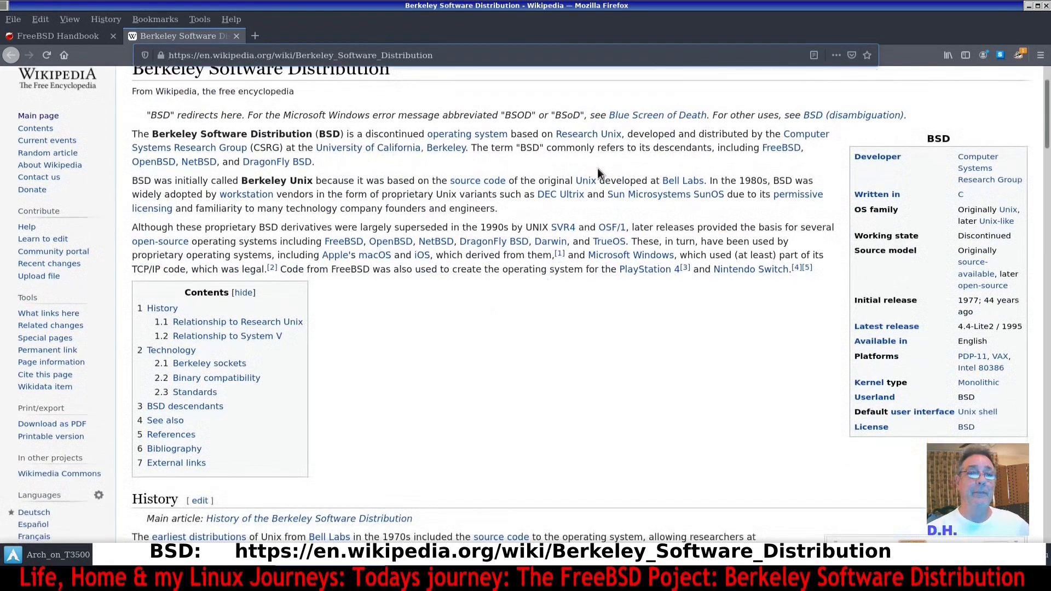
mouse_move(591, 138)
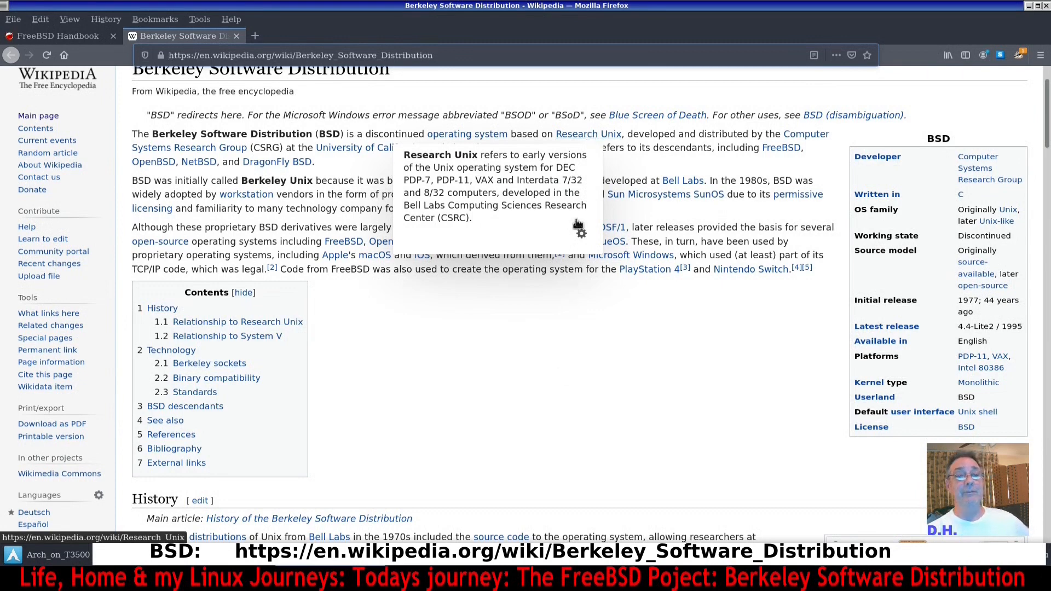
left_click(559, 378)
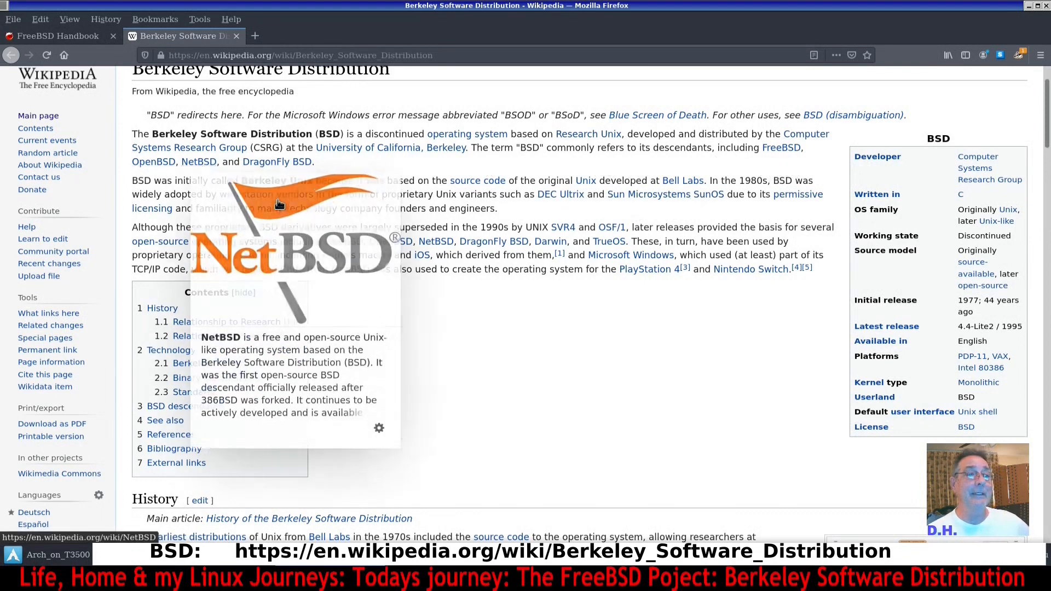
mouse_move(293, 171)
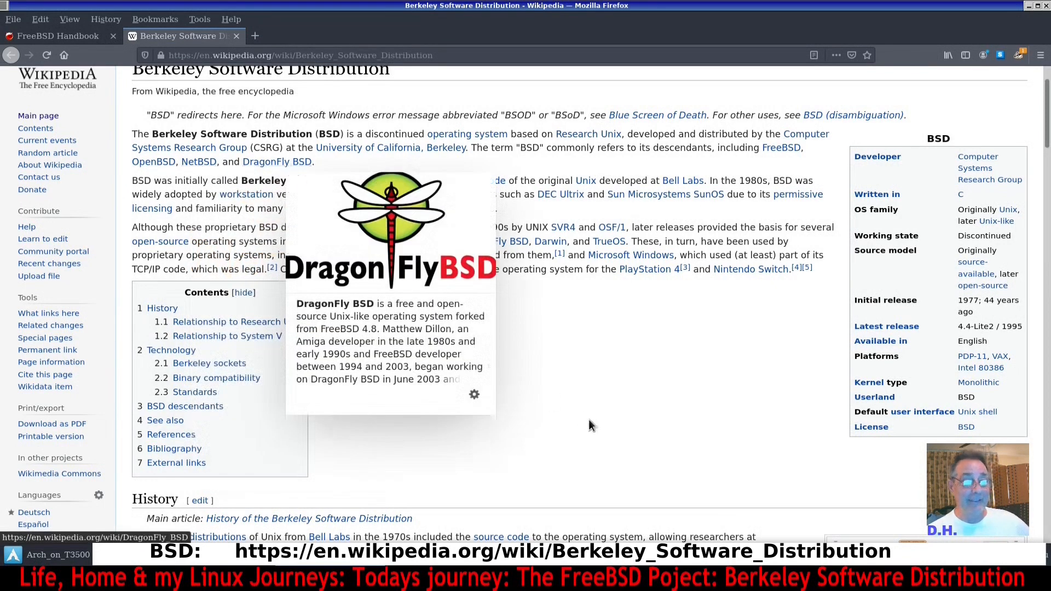
scroll(582, 427, "down", 1)
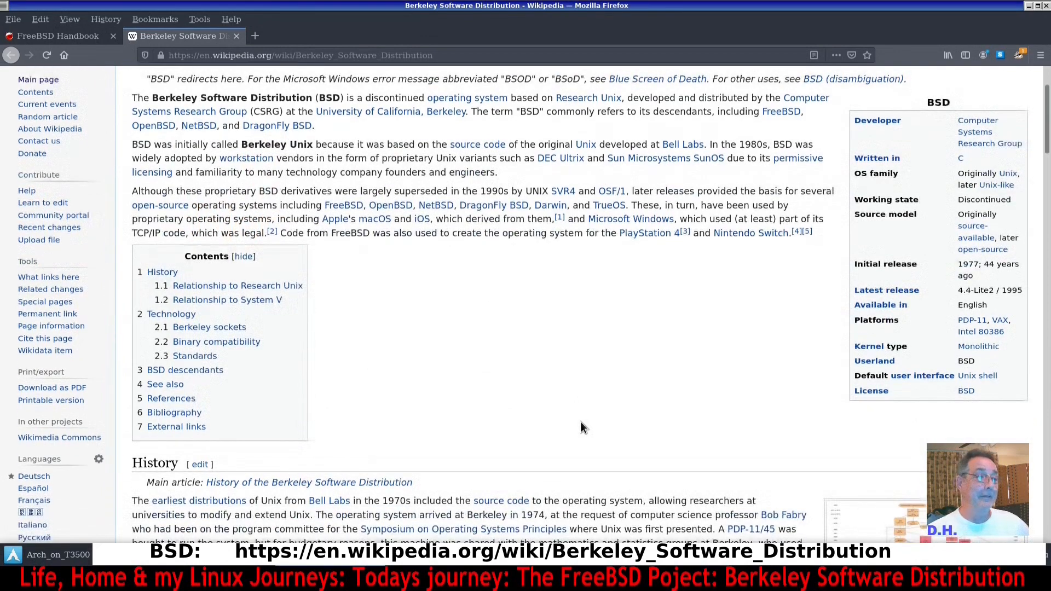
scroll(579, 421, "up", 3)
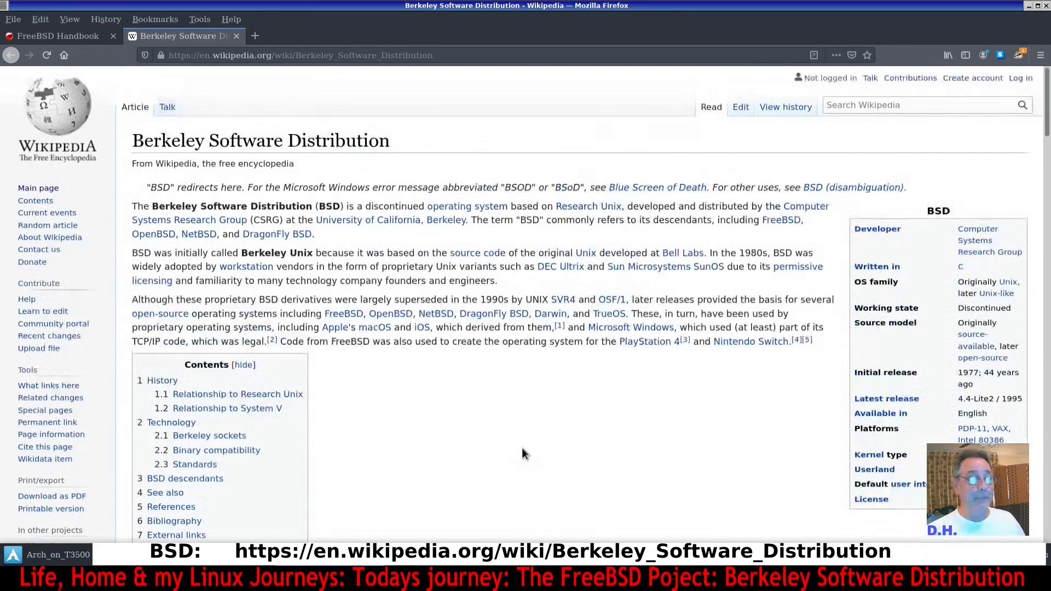
scroll(522, 447, "down", 2)
scroll(520, 456, "down", 1)
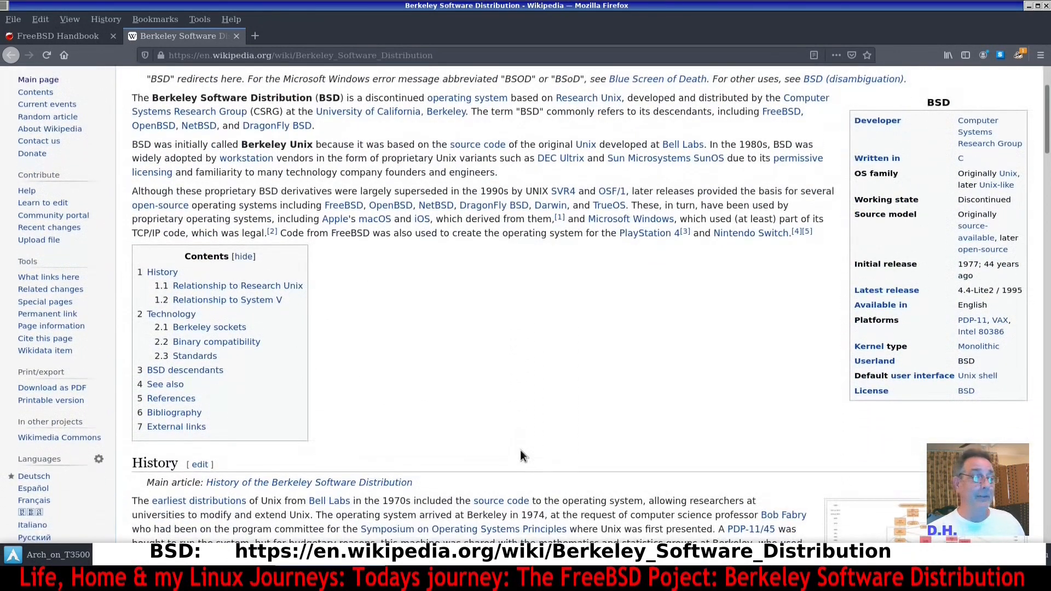
scroll(493, 421, "up", 3)
Return to the FreeBSD project homepage and glance at the package download progress in the virtual machine.
left_click(60, 37)
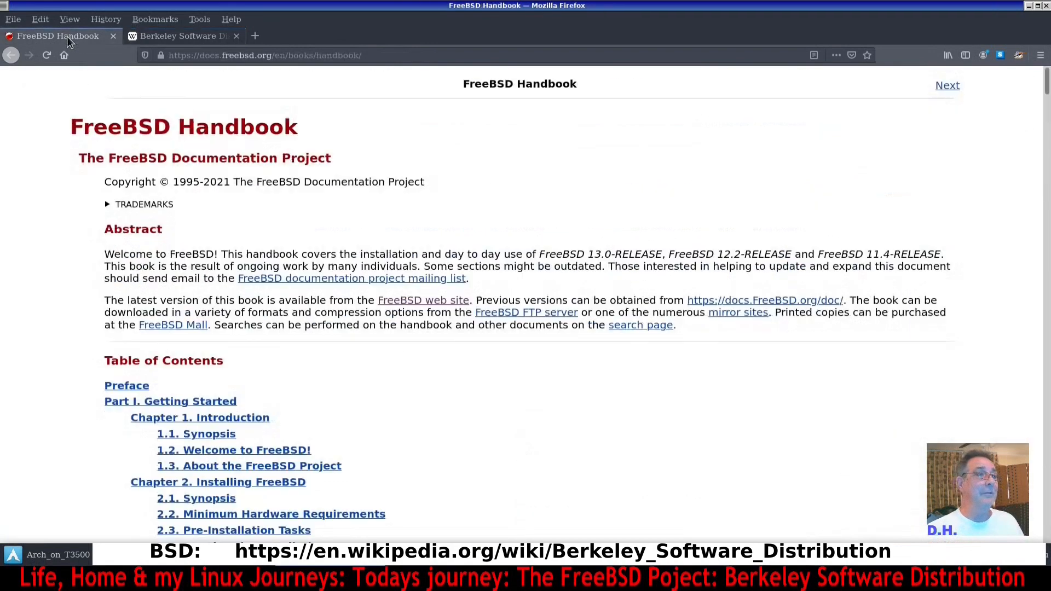
left_click(10, 55)
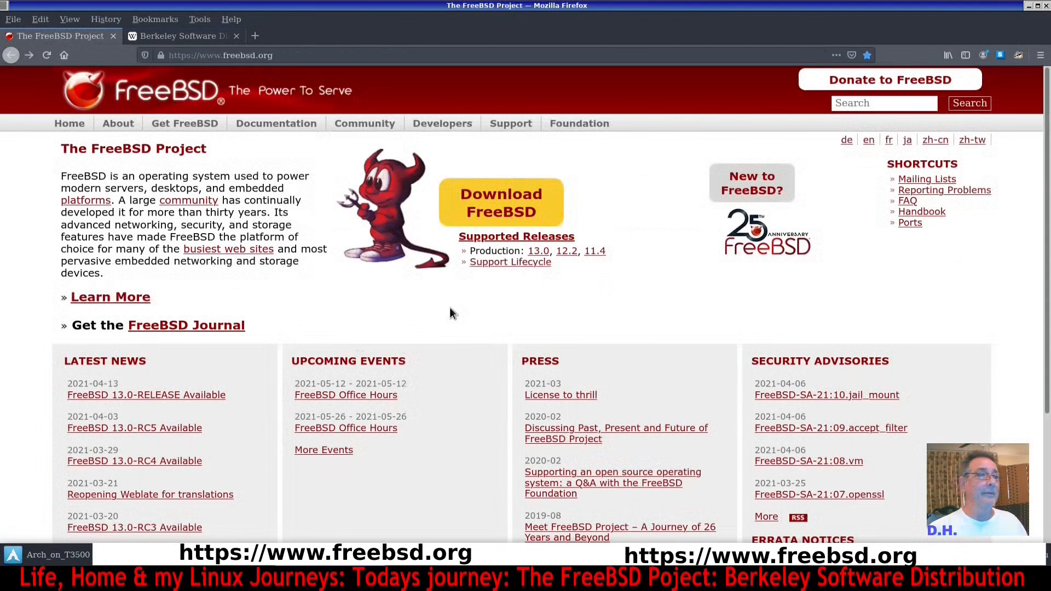
mouse_move(265, 127)
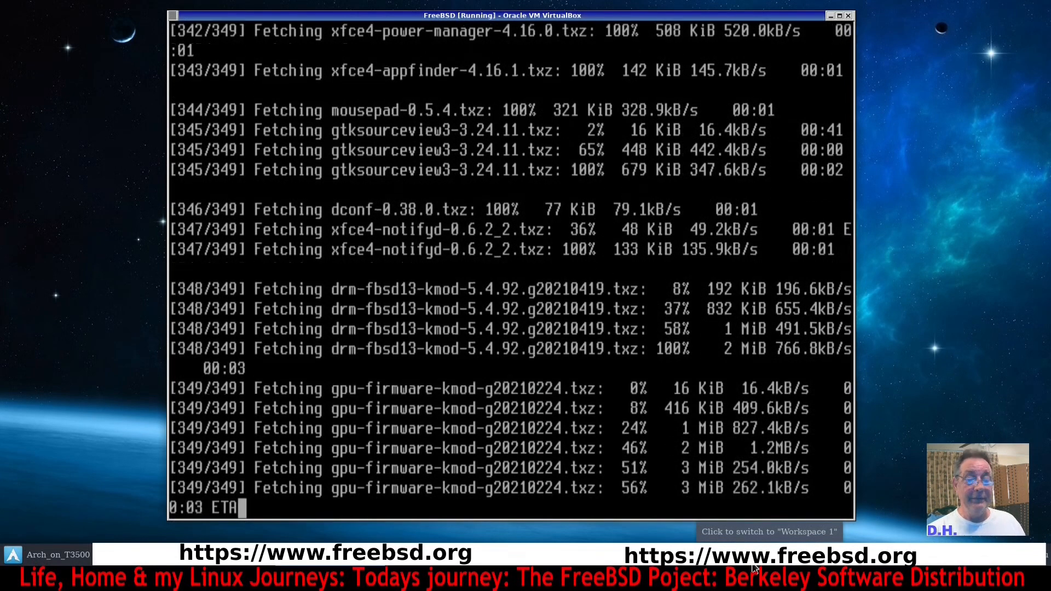
left_click(754, 569)
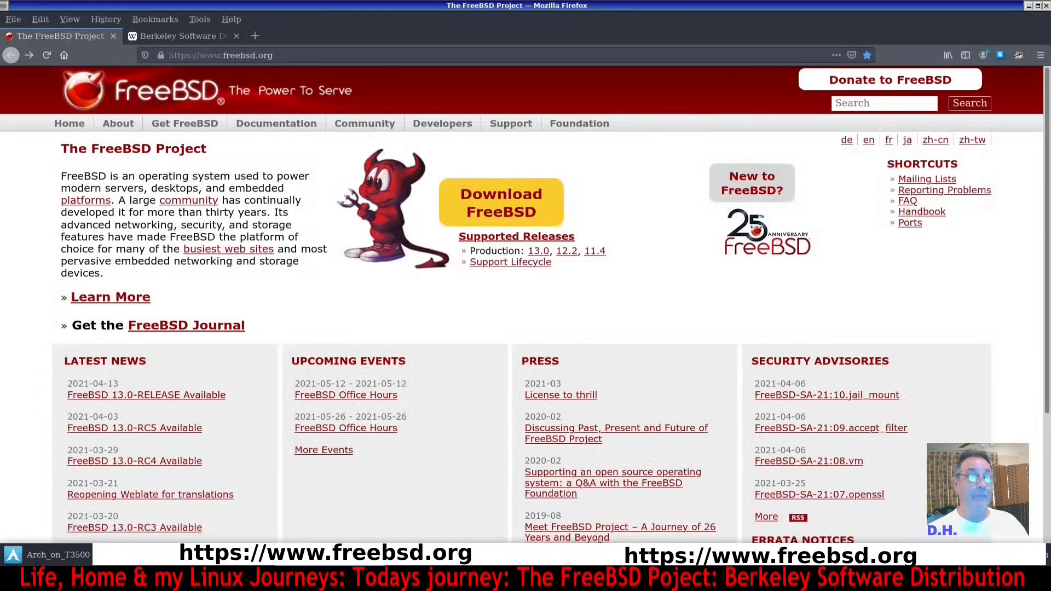
scroll(420, 377, "down", 3)
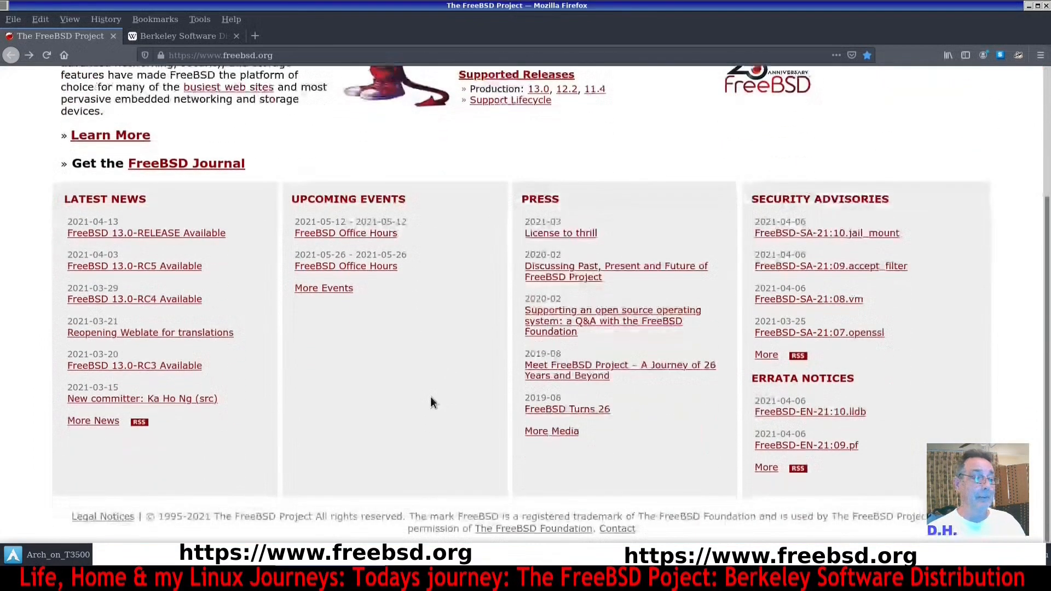
scroll(425, 408, "up", 3)
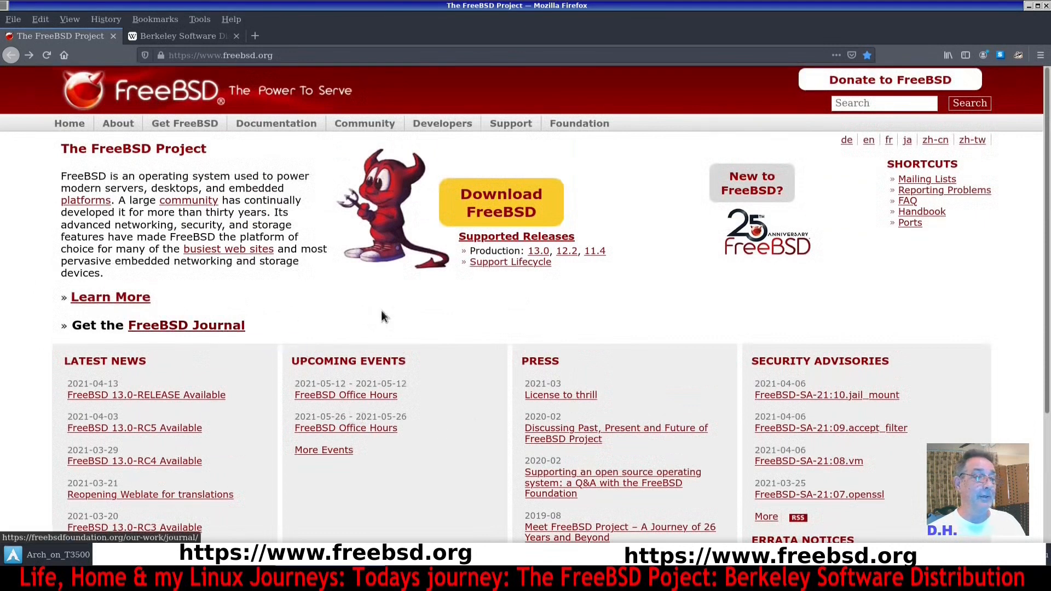
Open the About FreeBSD page from the site menus, read it, and return to the homepage.
mouse_move(287, 129)
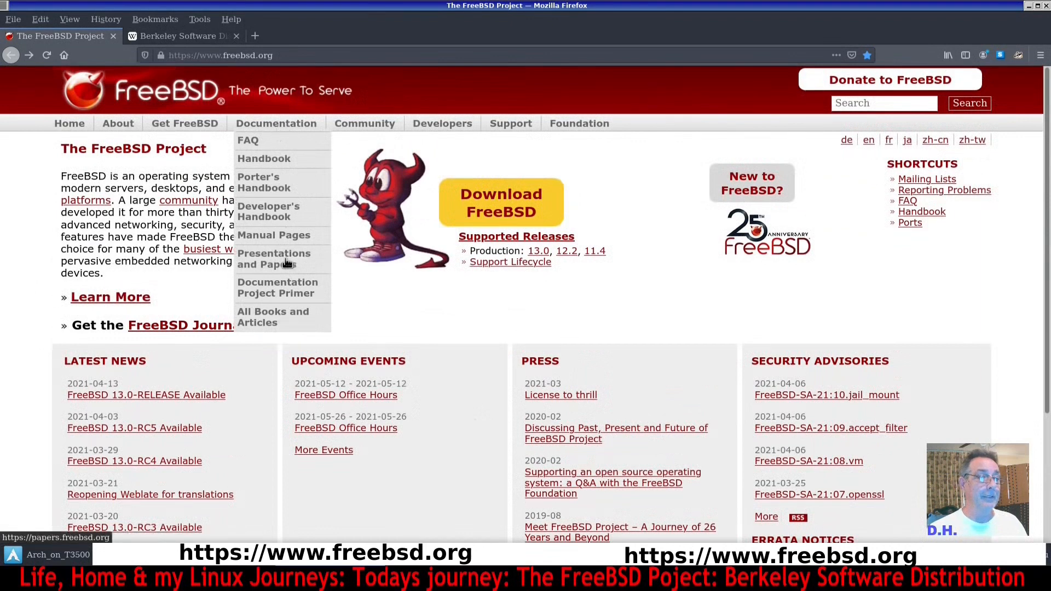
mouse_move(118, 131)
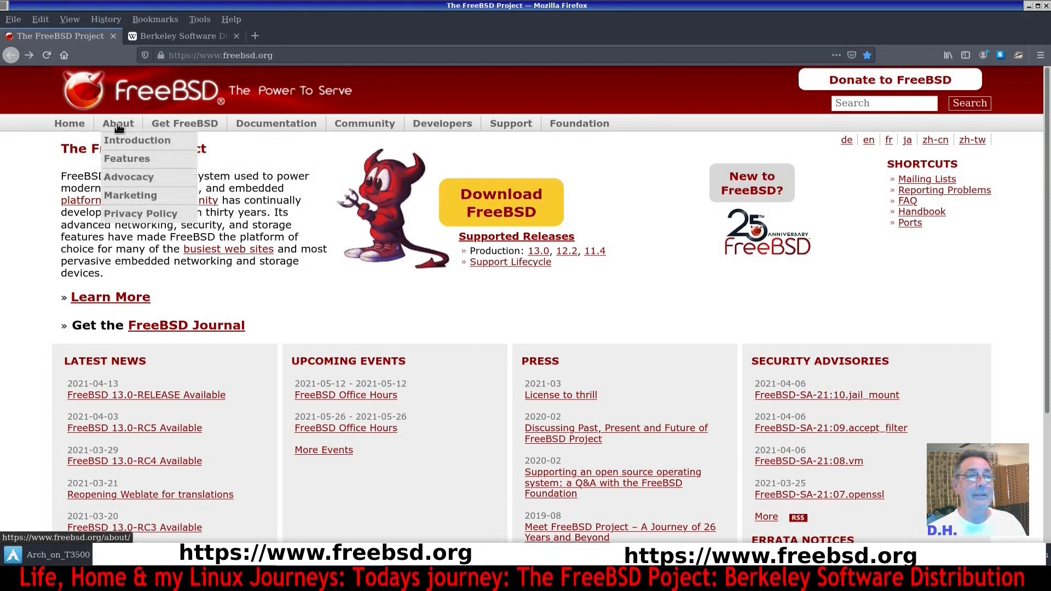
mouse_move(365, 126)
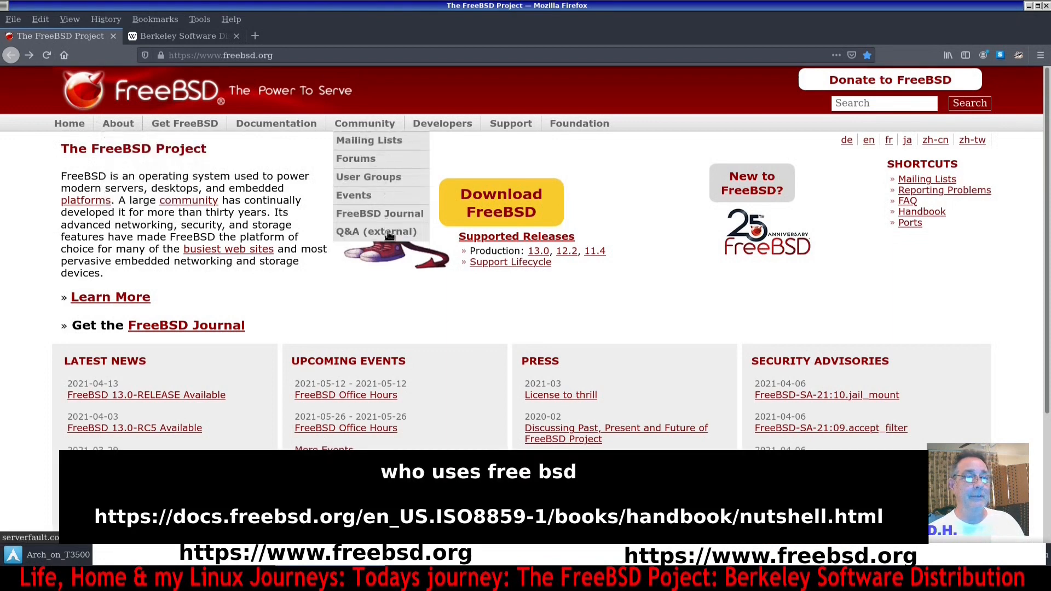
mouse_move(445, 126)
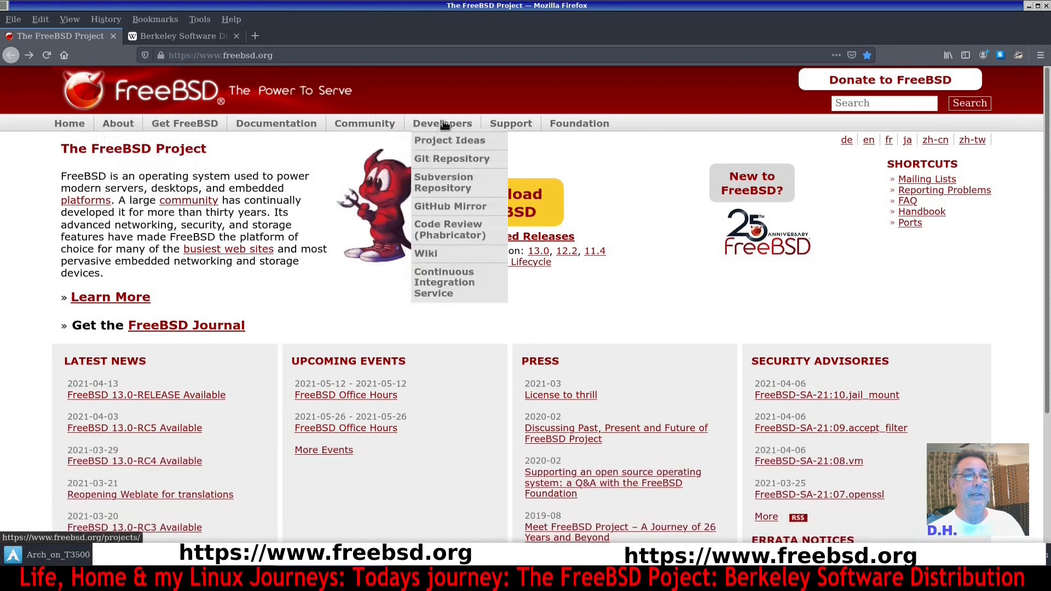
mouse_move(520, 129)
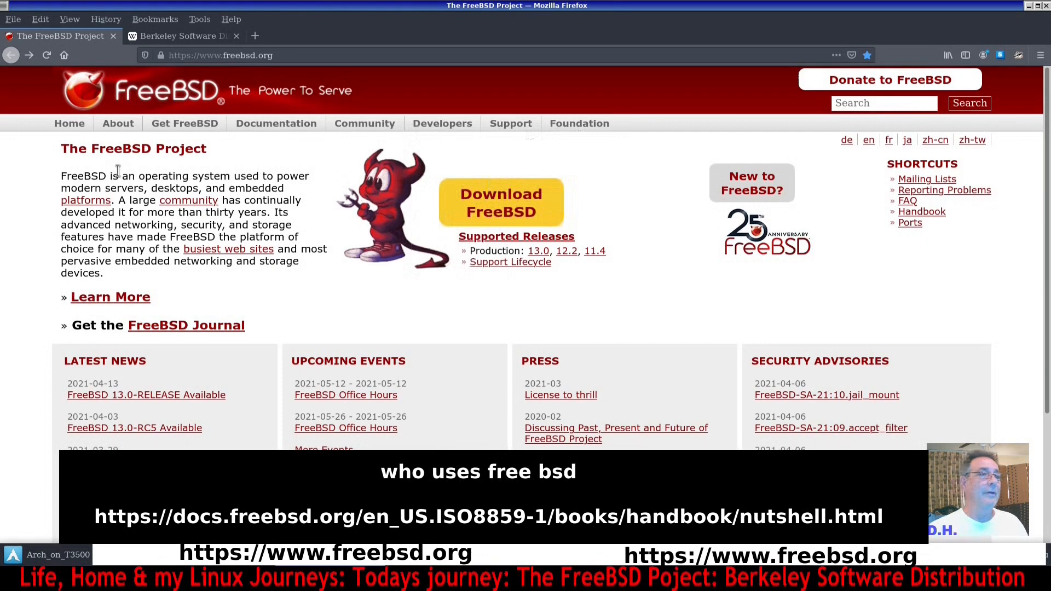
left_click(131, 127)
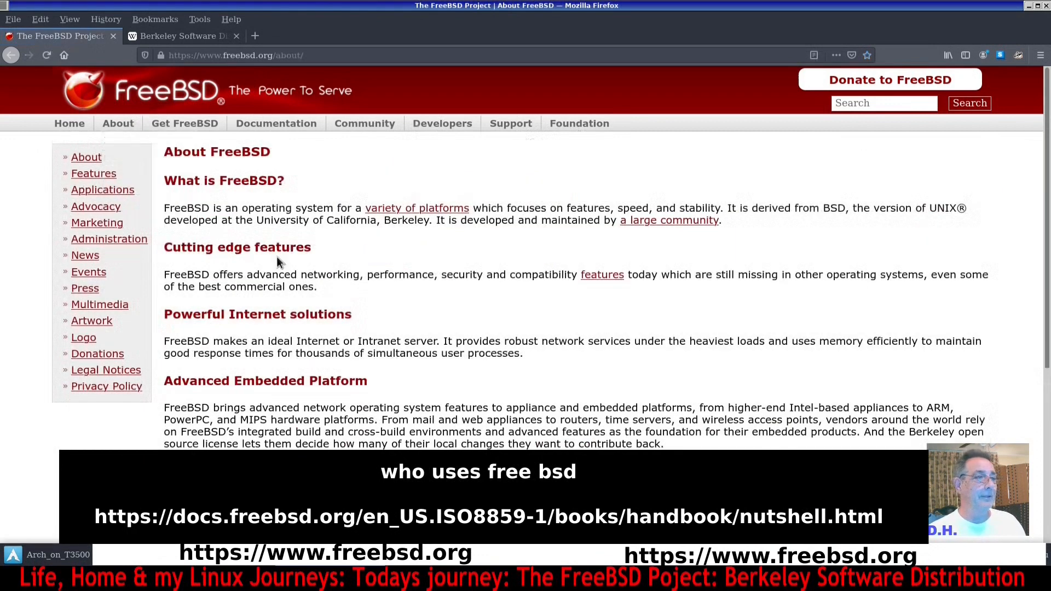
scroll(352, 279, "down", 5)
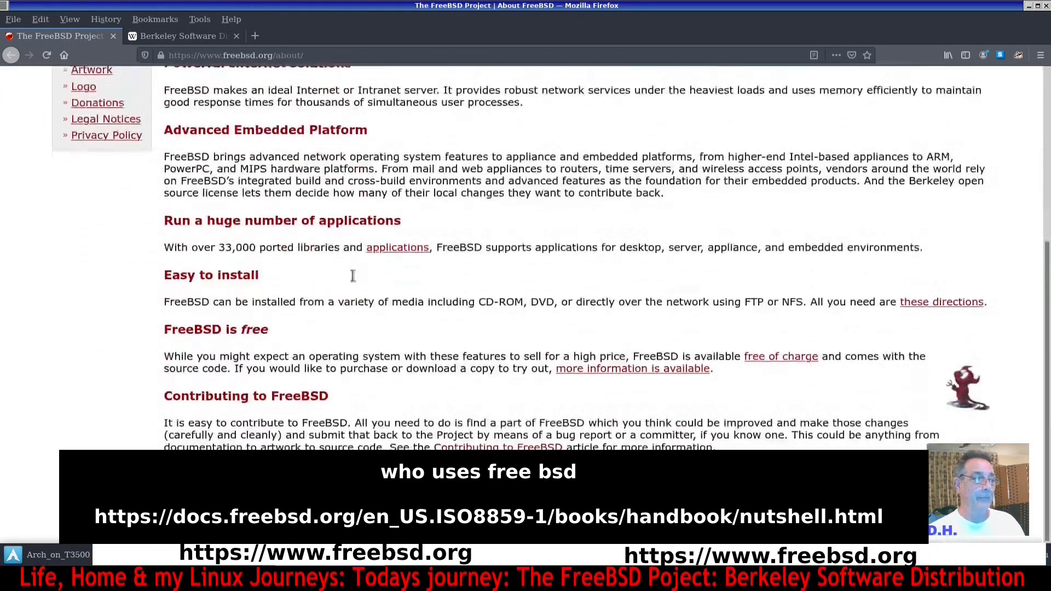
scroll(330, 293, "up", 5)
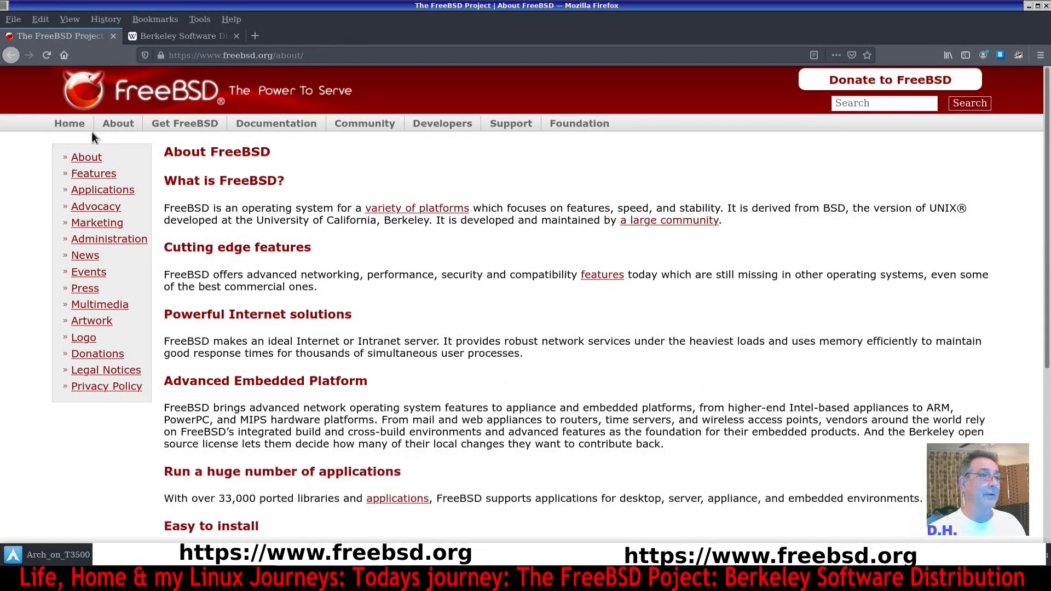
left_click(76, 124)
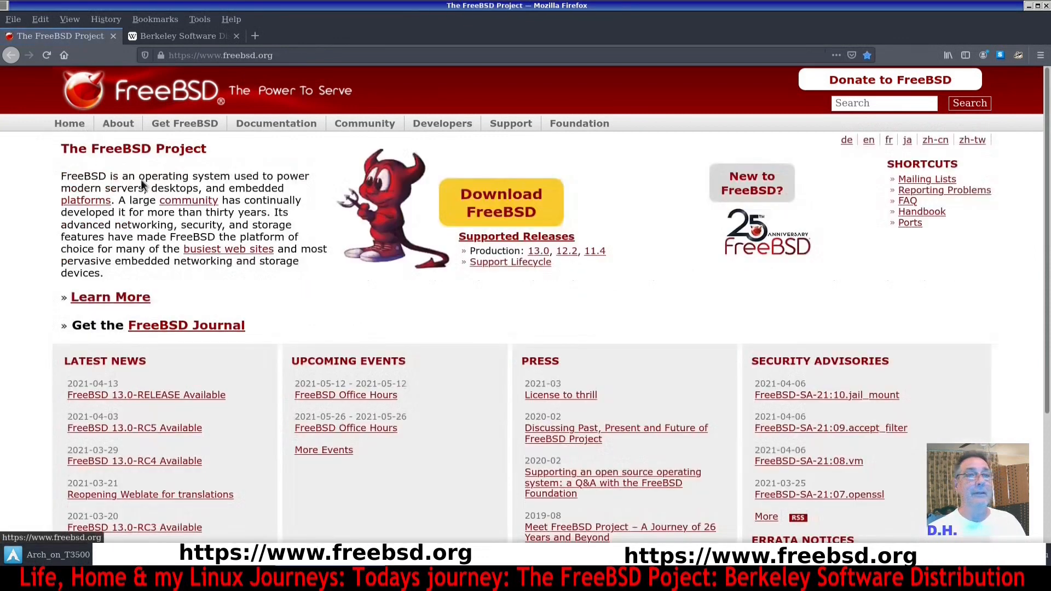
Switch back to the virtual machine window and move it slightly toward the upper left.
left_click(795, 567)
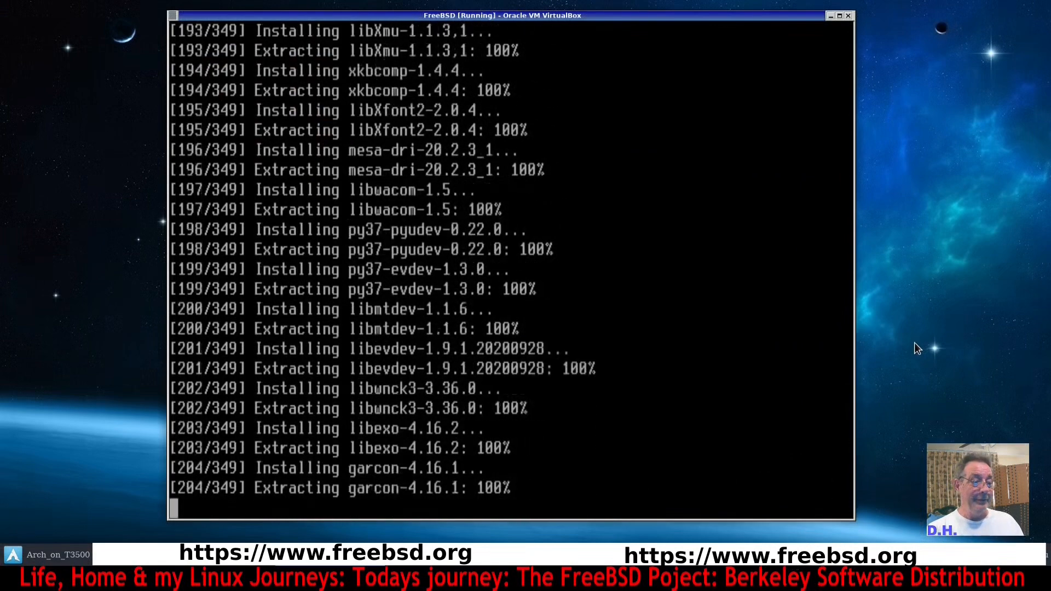
left_click_drag(798, 18, 778, 7)
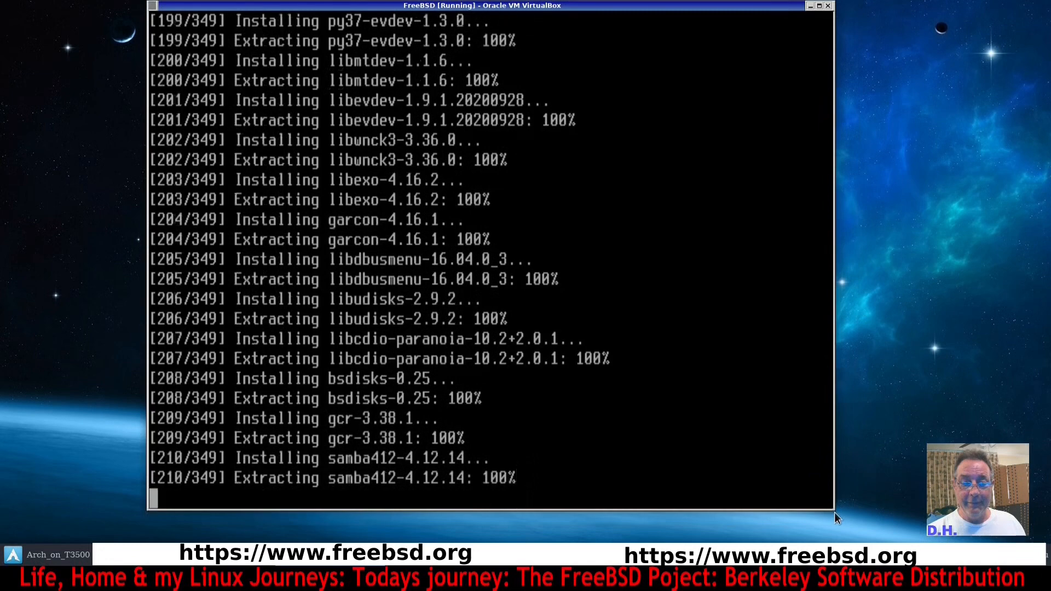
Enlarge the virtual machine window and clear the terminal screen.
left_click_drag(834, 512, 868, 527)
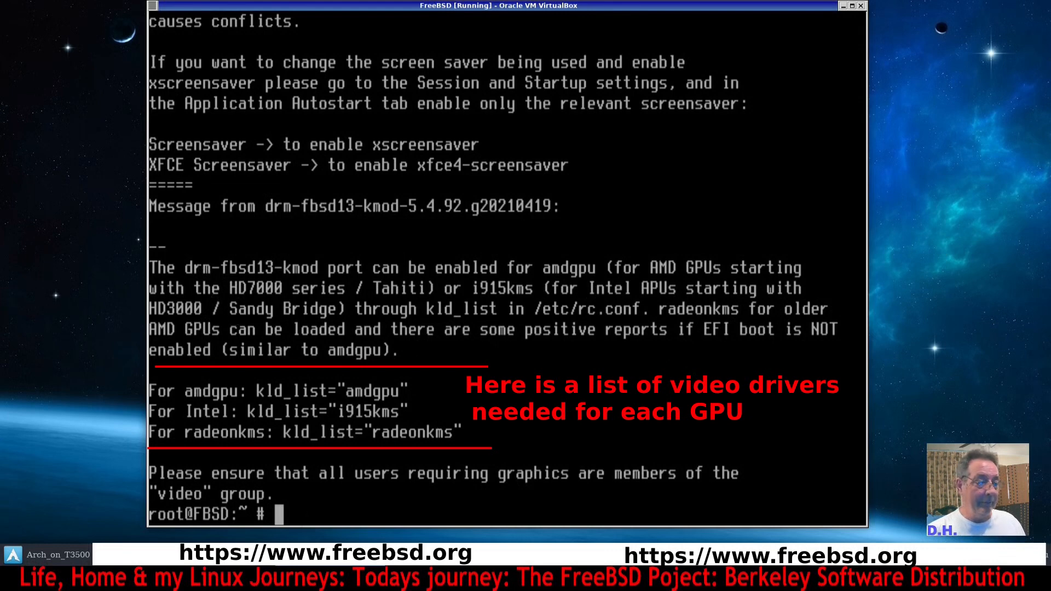
key("ctrl+l")
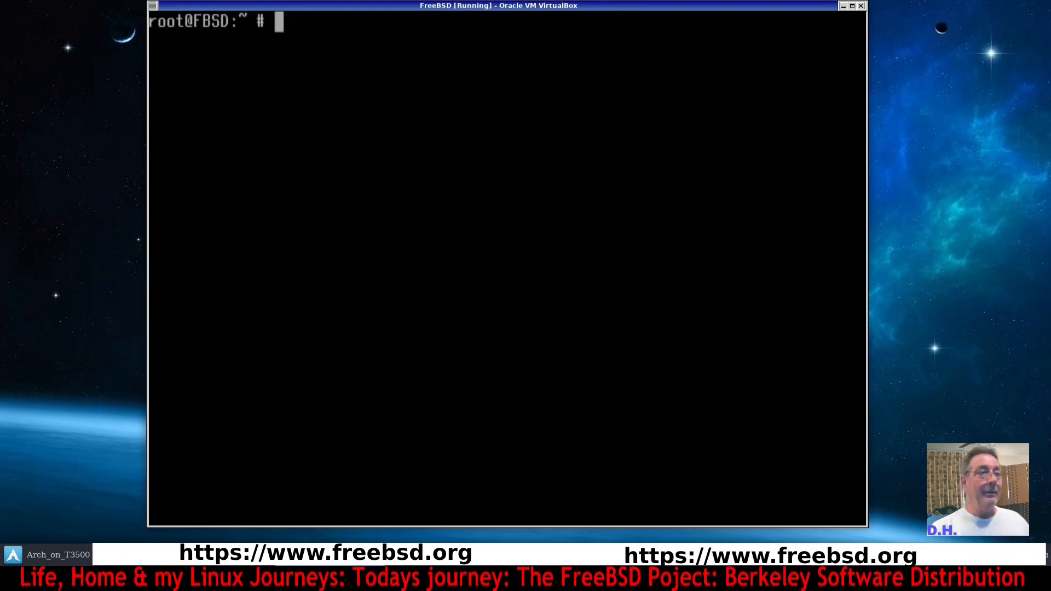
key("Return")
key("Return")
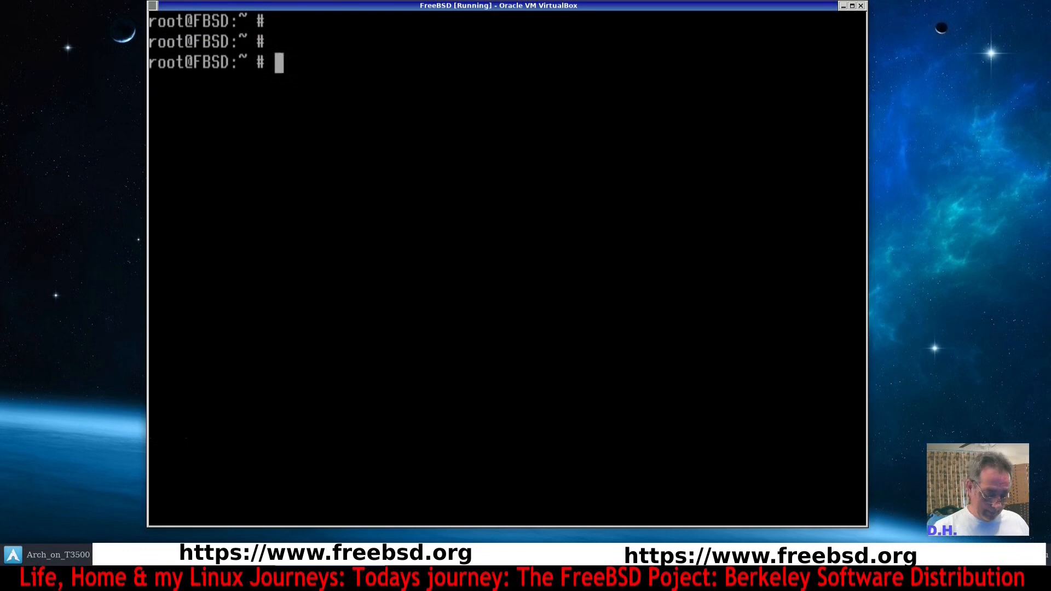
Install the nano package with pkg and confirm the installation.
type("pkg install nano")
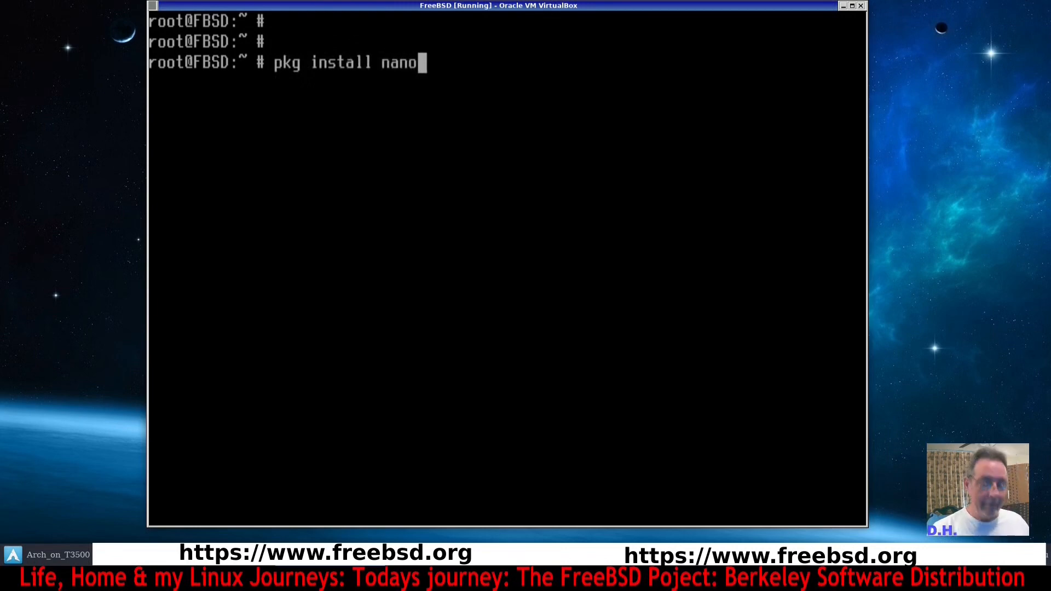
key("Return")
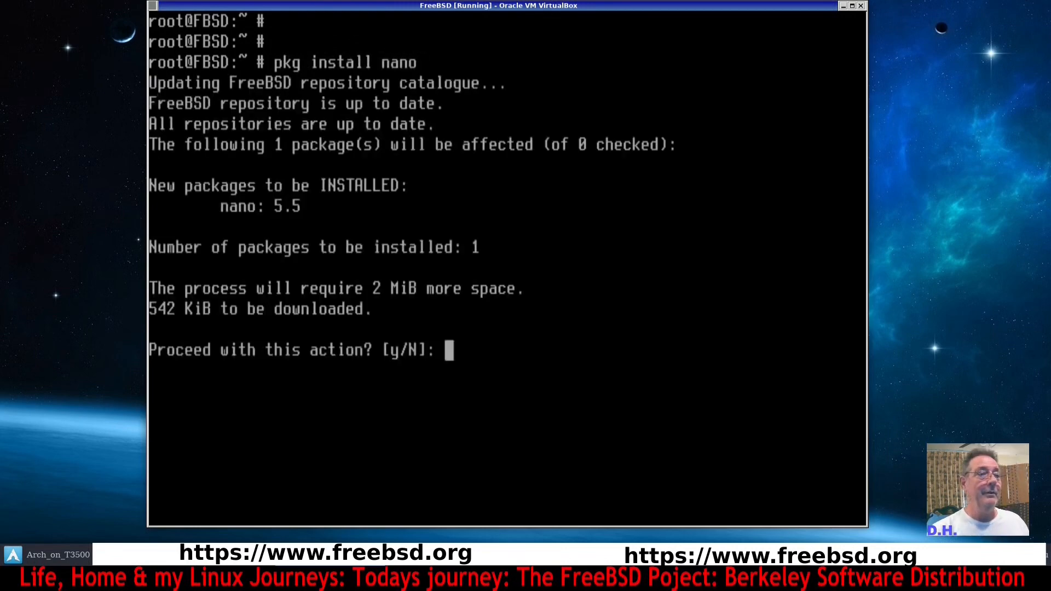
type("y")
key("Return")
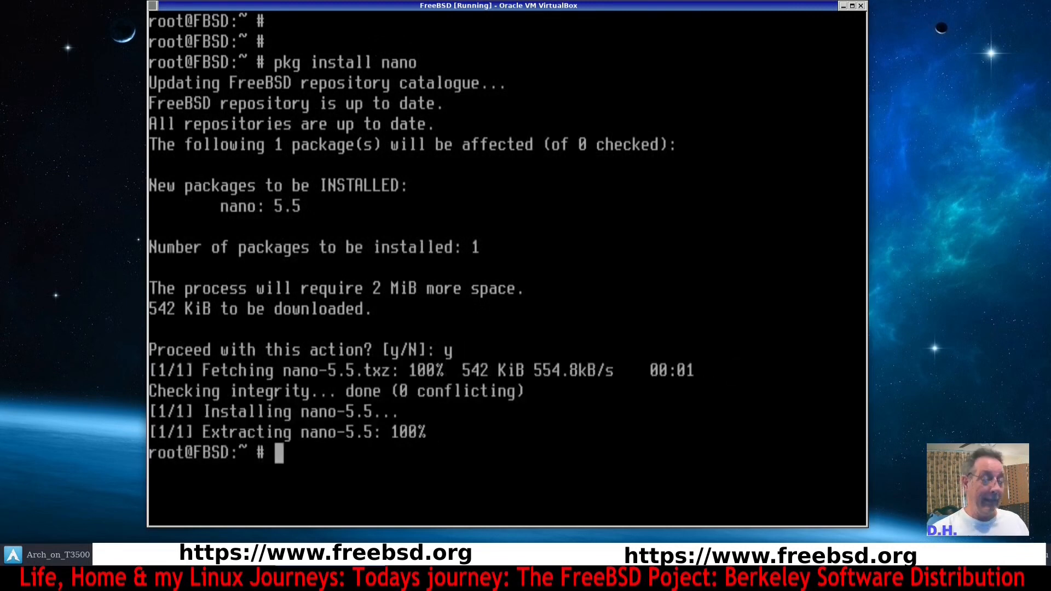
Clear the screen and open /etc/rc.conf in the nano editor.
key("ctrl+l")
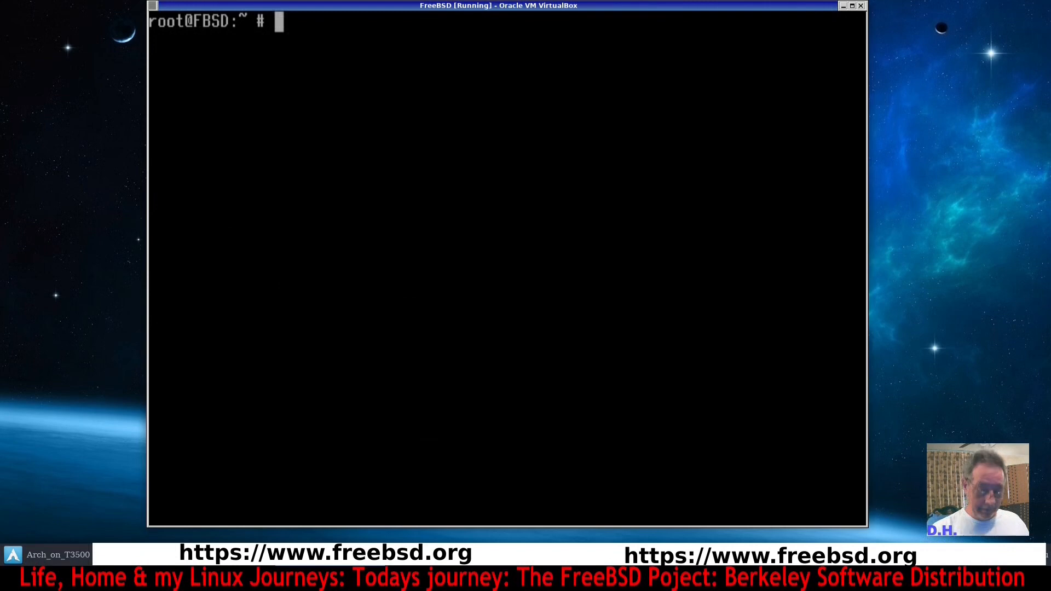
type("ee")
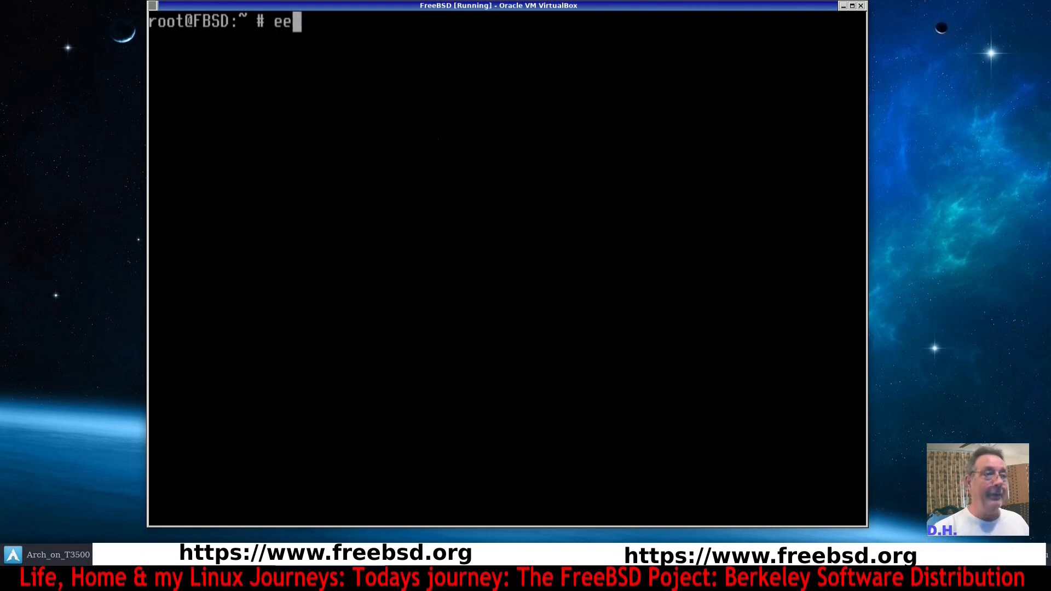
key("BackSpace")
key("BackSpace")
type("nano")
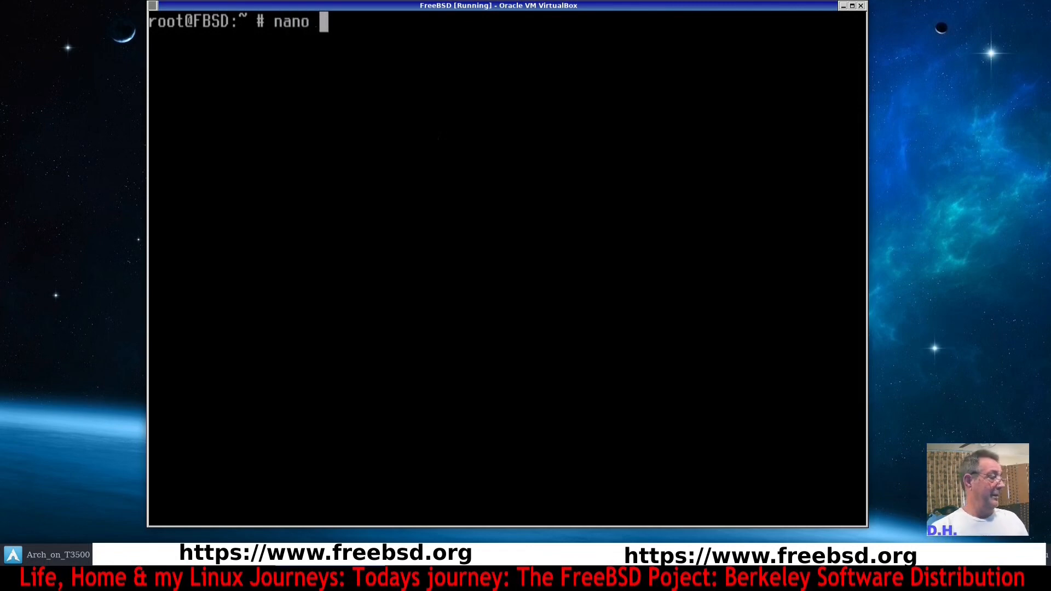
type("/etc/")
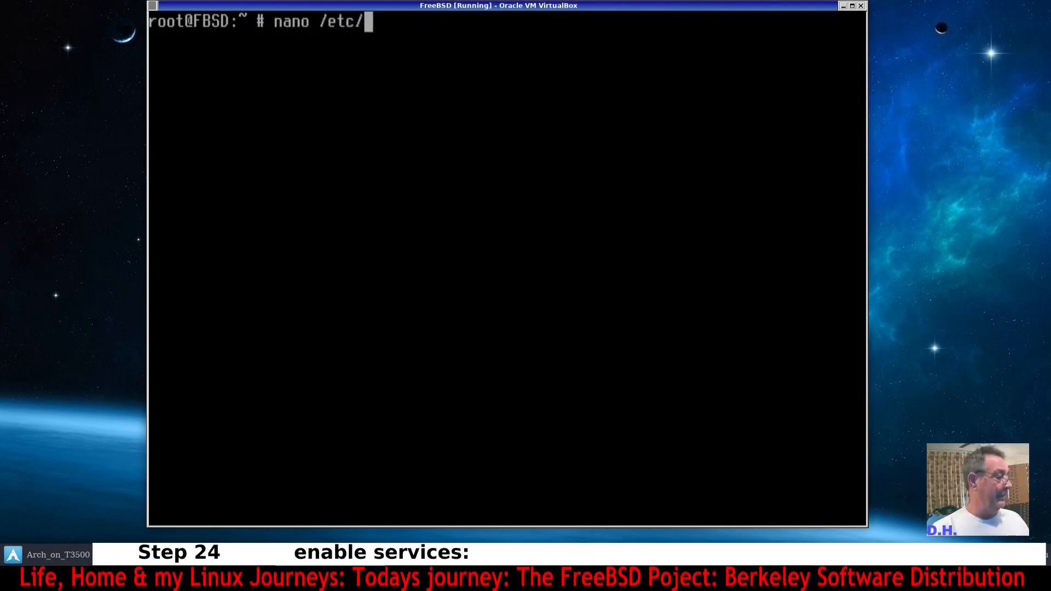
type("rc")
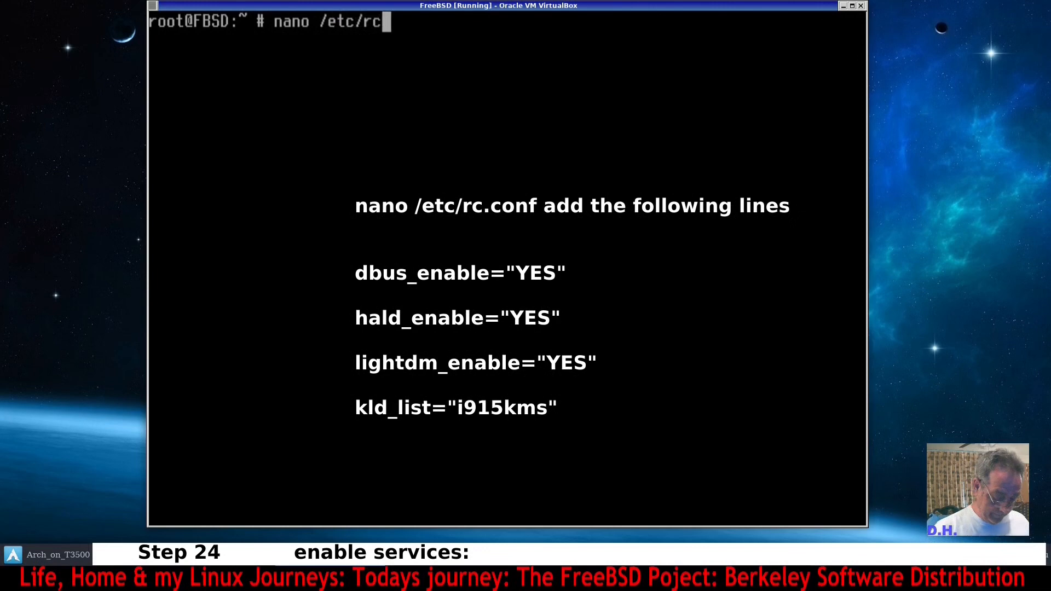
type(".conf")
key("Return")
Add a separator line of # characters below the existing settings, followed by a blank line.
key("Down")
key("Down")
key("Down")
key("Down")
key("Down")
key("Down")
key("Down")
key("Down")
key("Down")
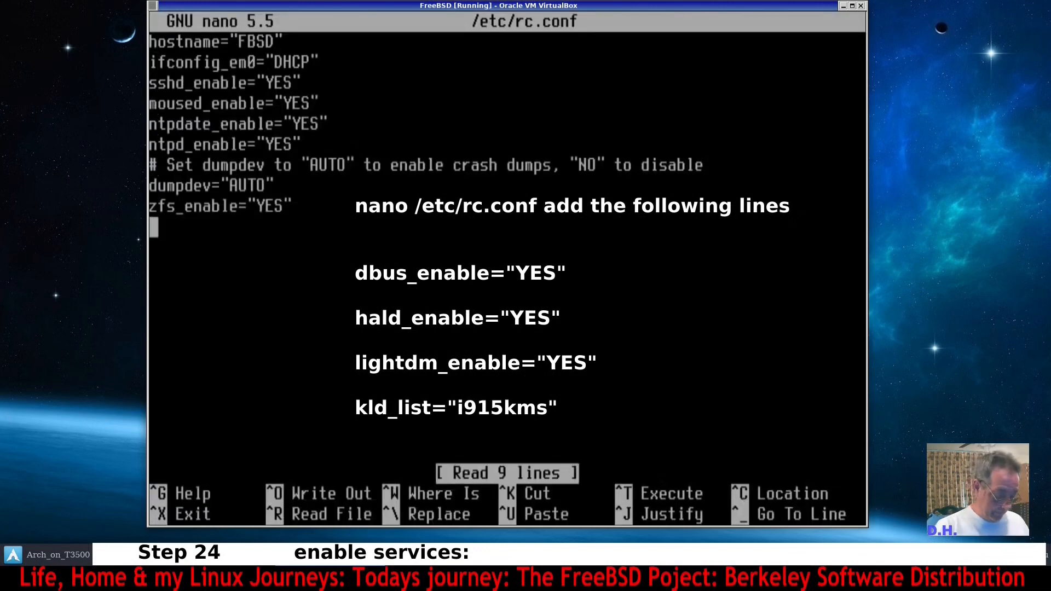
type("##############################################################################")
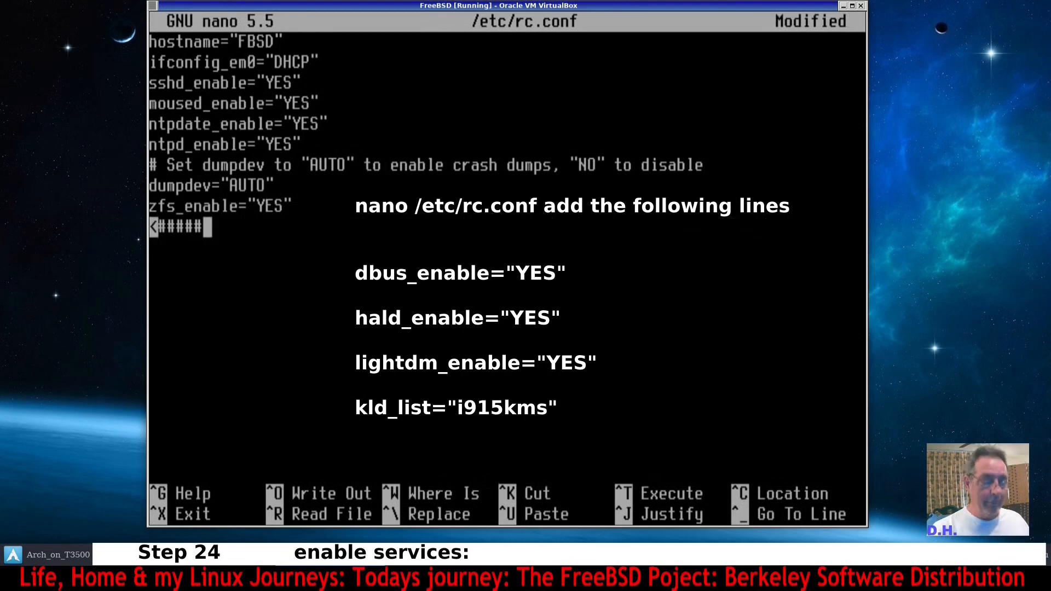
key("BackSpace")
key("BackSpace")
type("##")
key("BackSpace")
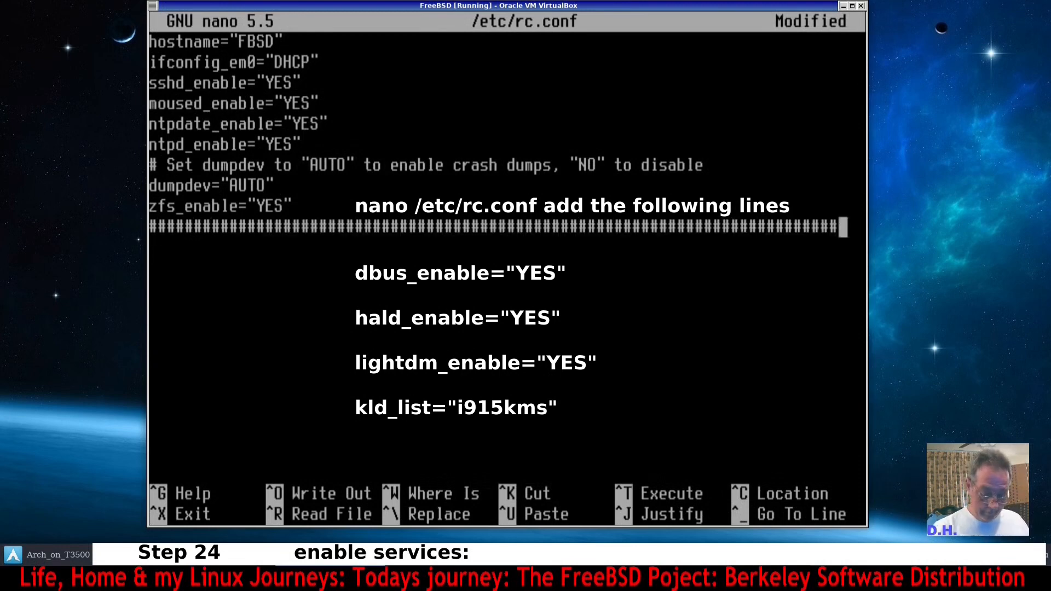
key("Return")
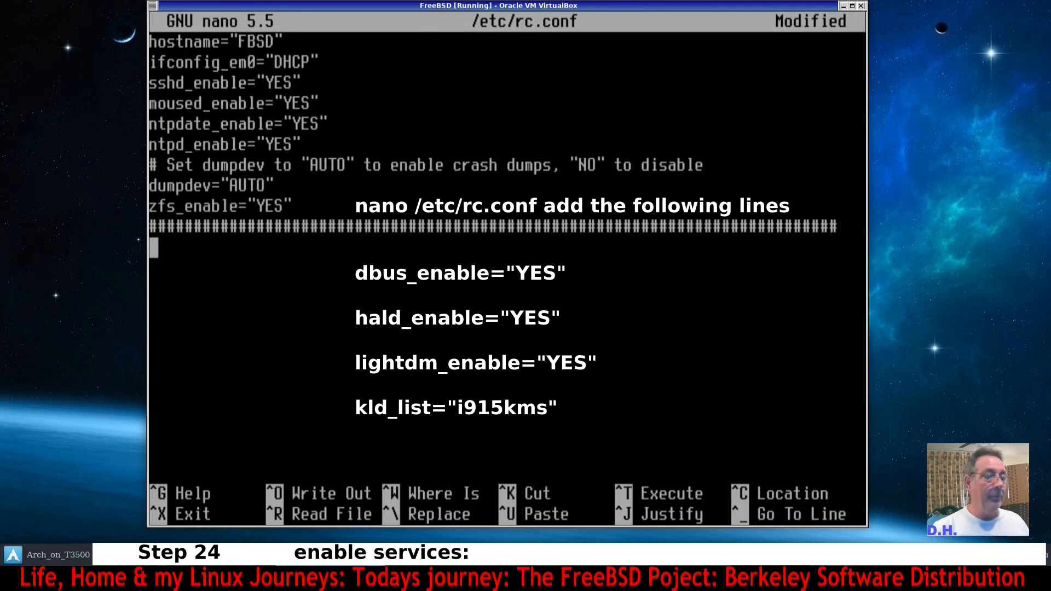
key("Return")
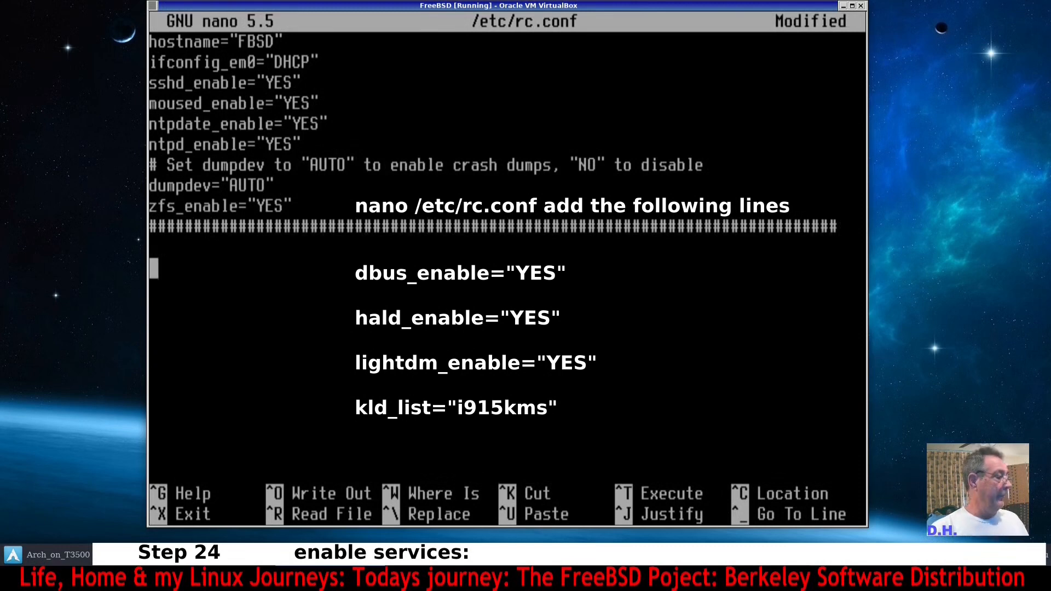
Add the line dbus_enable="YES" to rc.conf, correcting the misspelled dbus name.
type("d")
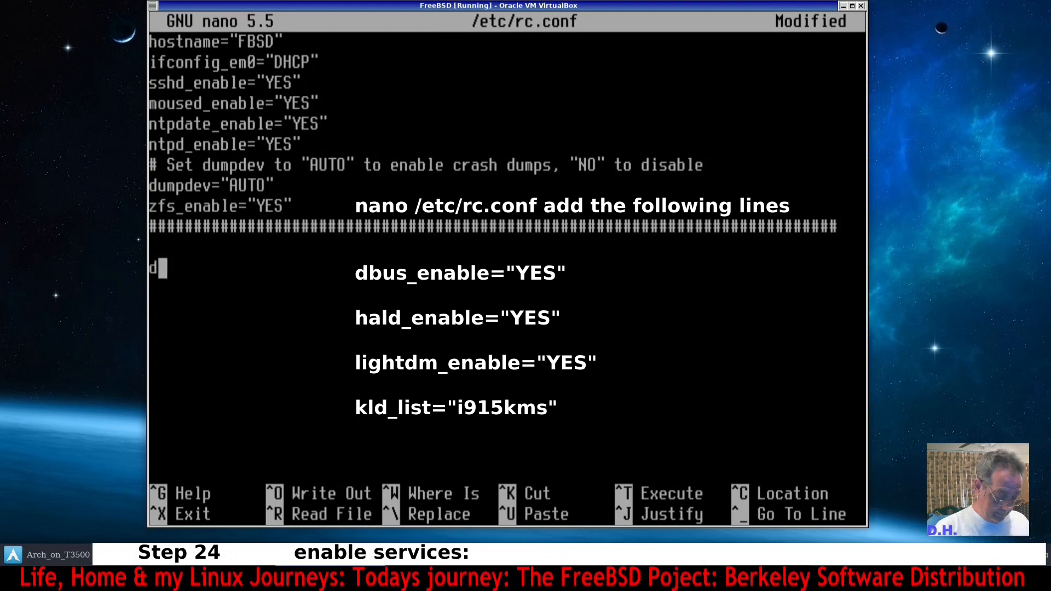
type("bu_enable=\"")
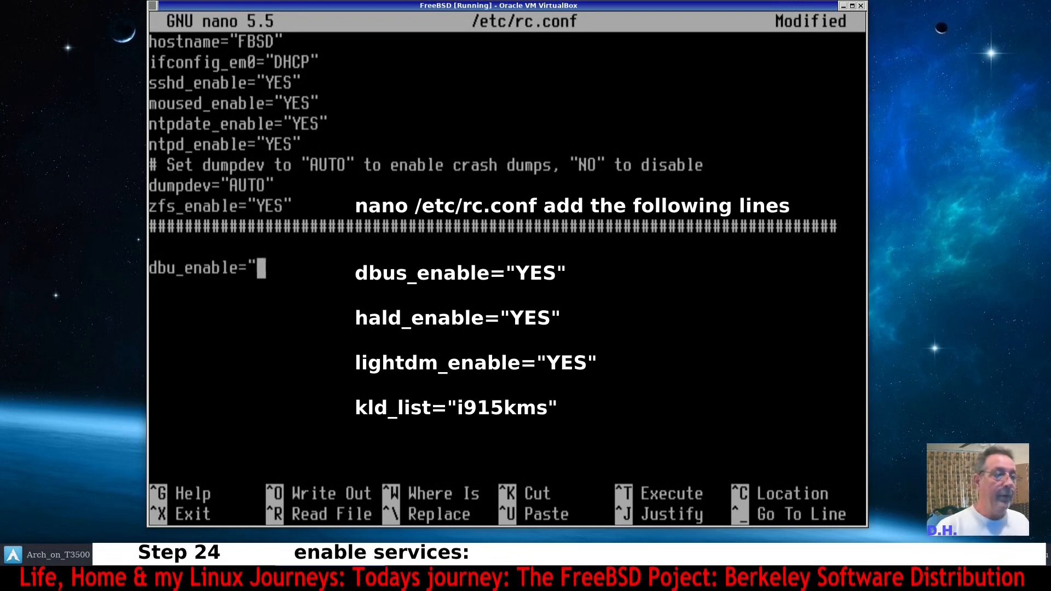
type("Y")
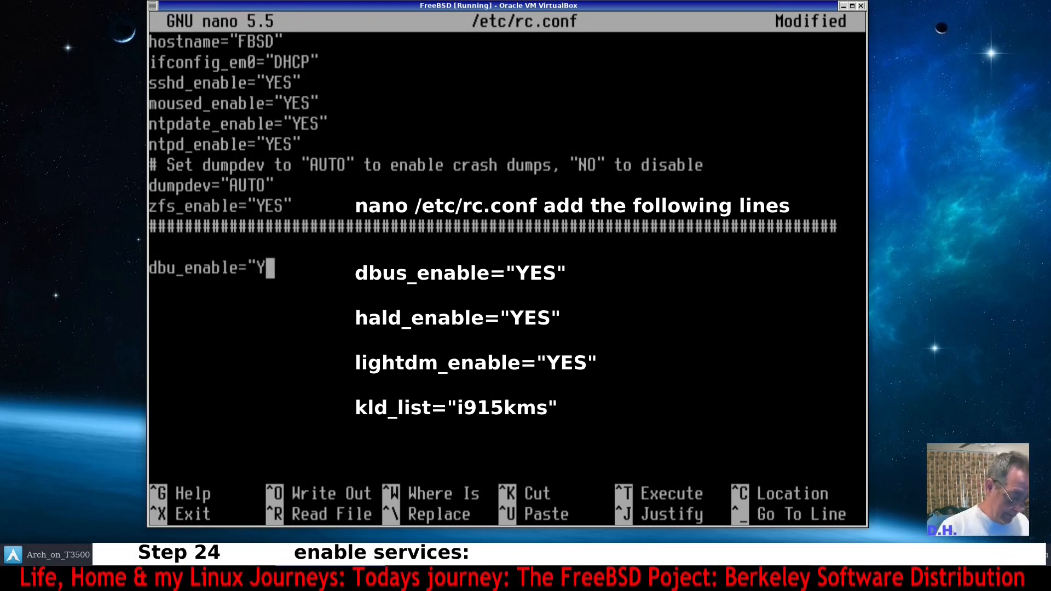
type("ES\"")
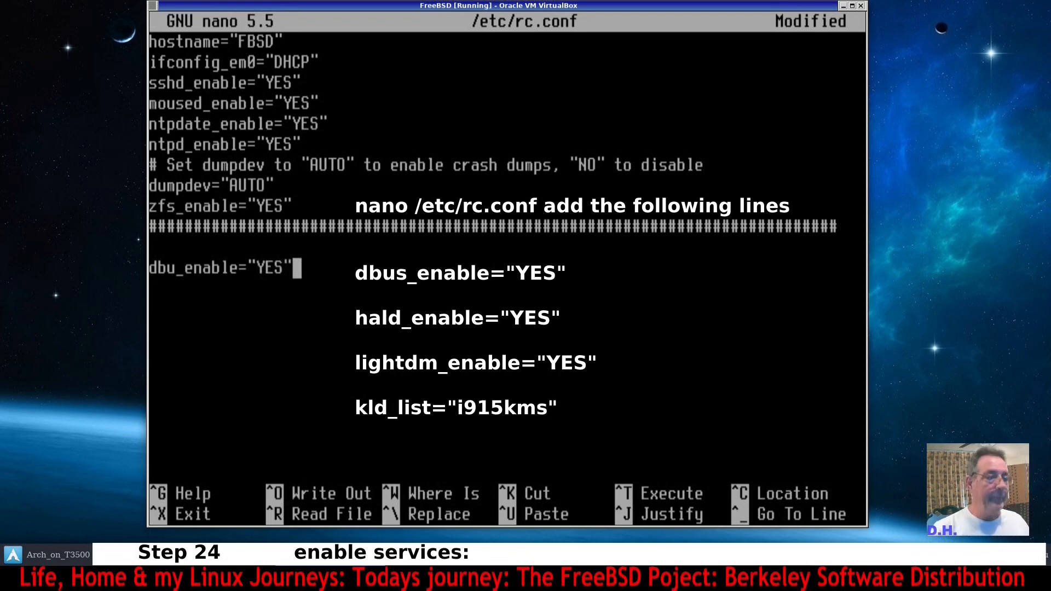
key("Left")
key("Left")
key("Left")
key("Left")
key("Left")
key("Left")
key("Left")
key("Left")
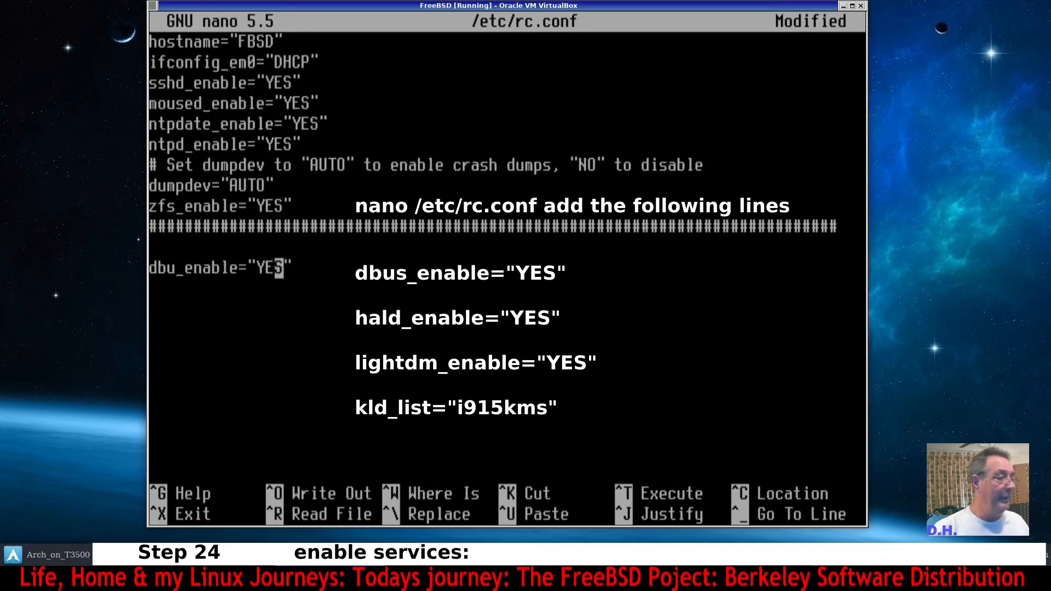
key("Left")
key("Left")
key("Left")
key("Left")
key("Left")
key("Left")
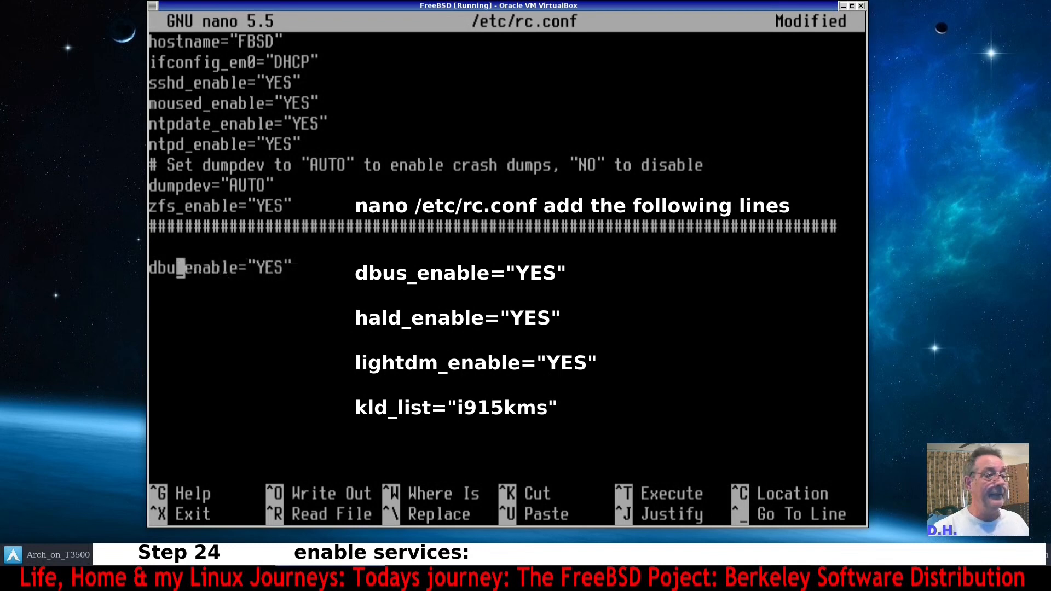
key("Right")
type("s")
key("Right")
key("Down")
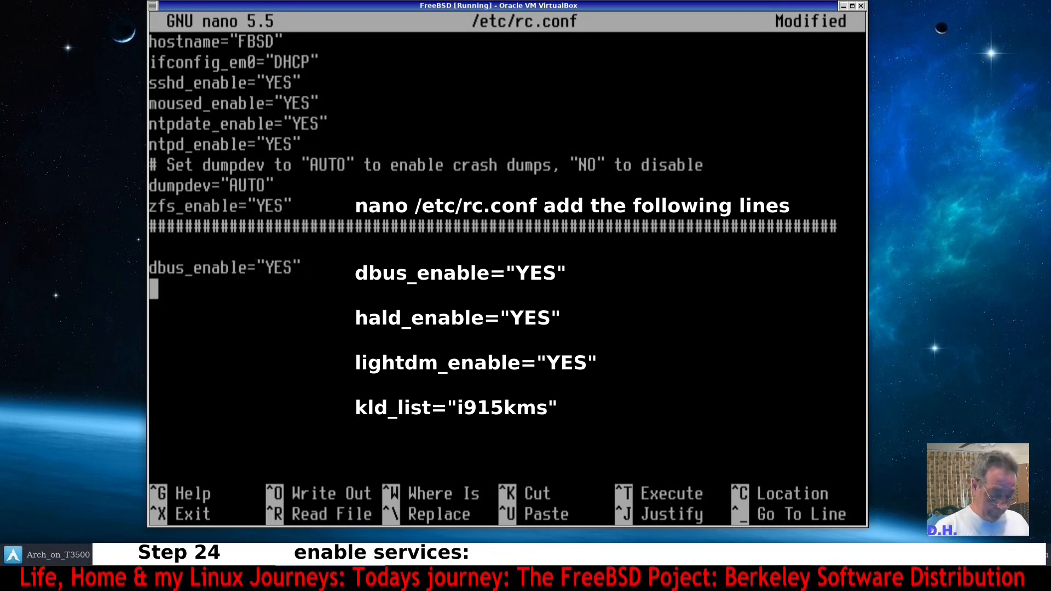
Add the line hald_enable="YES" on the next line and start a new line.
type("hal")
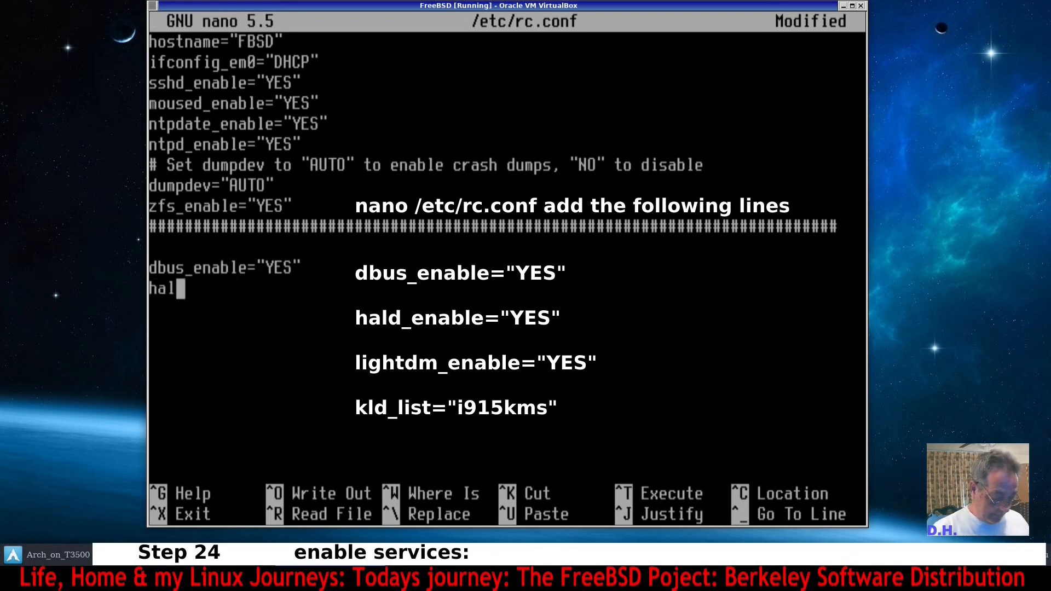
type("d_")
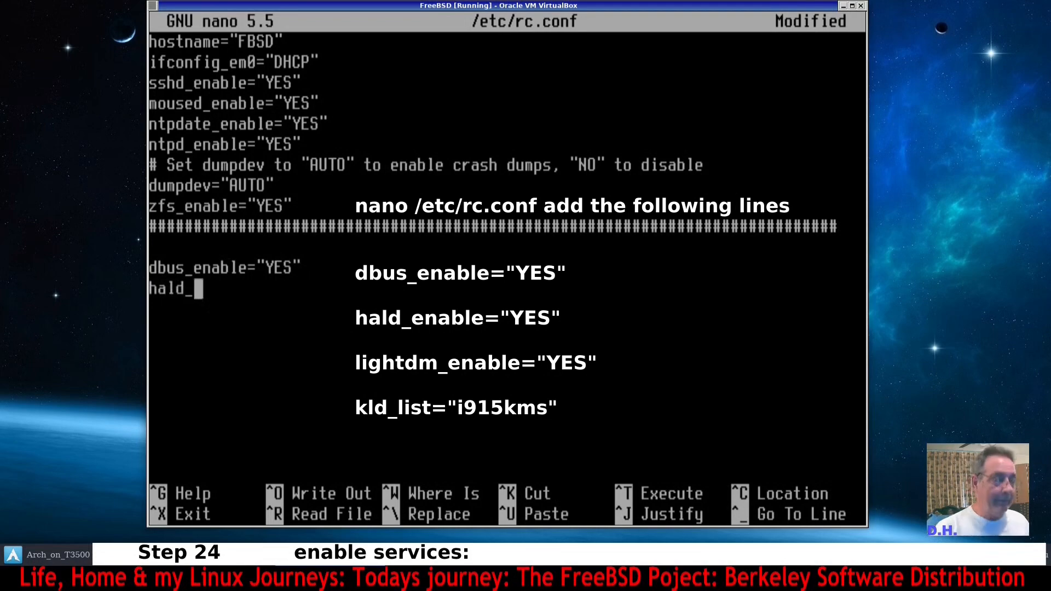
type("enable")
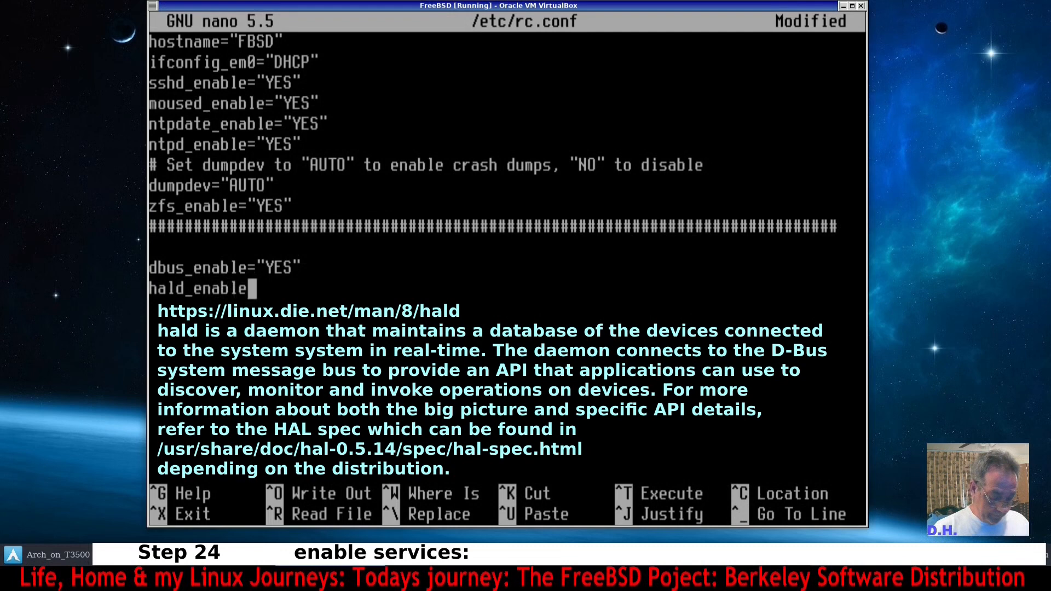
type("=\"")
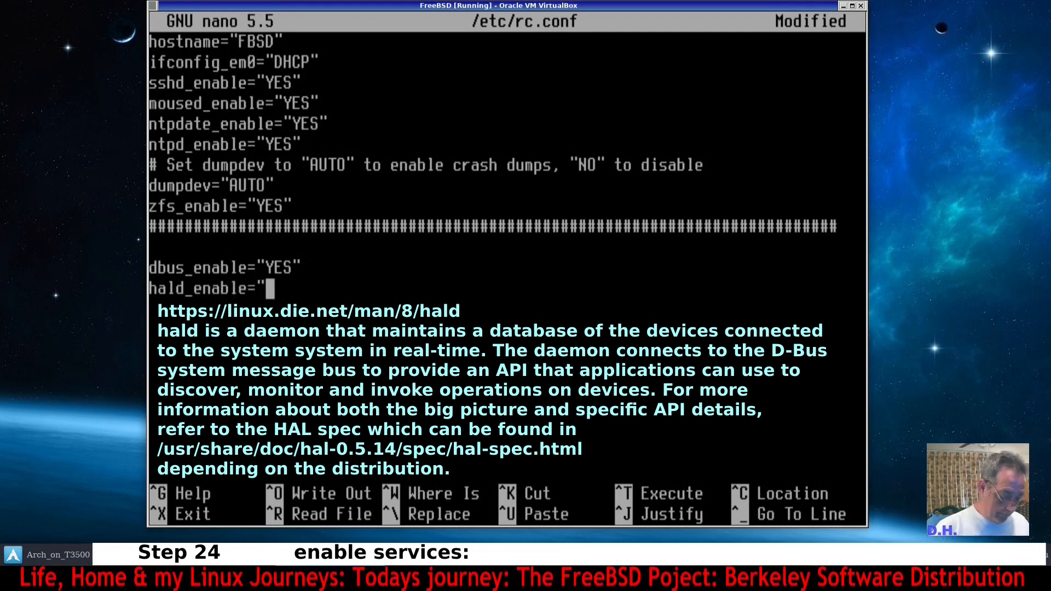
type("YES")
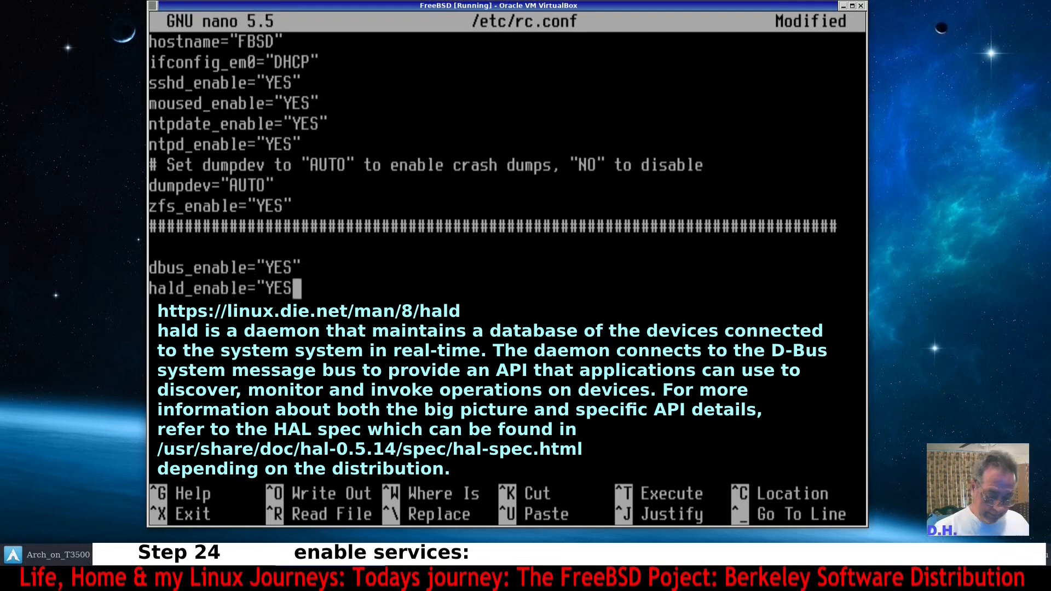
type("\"")
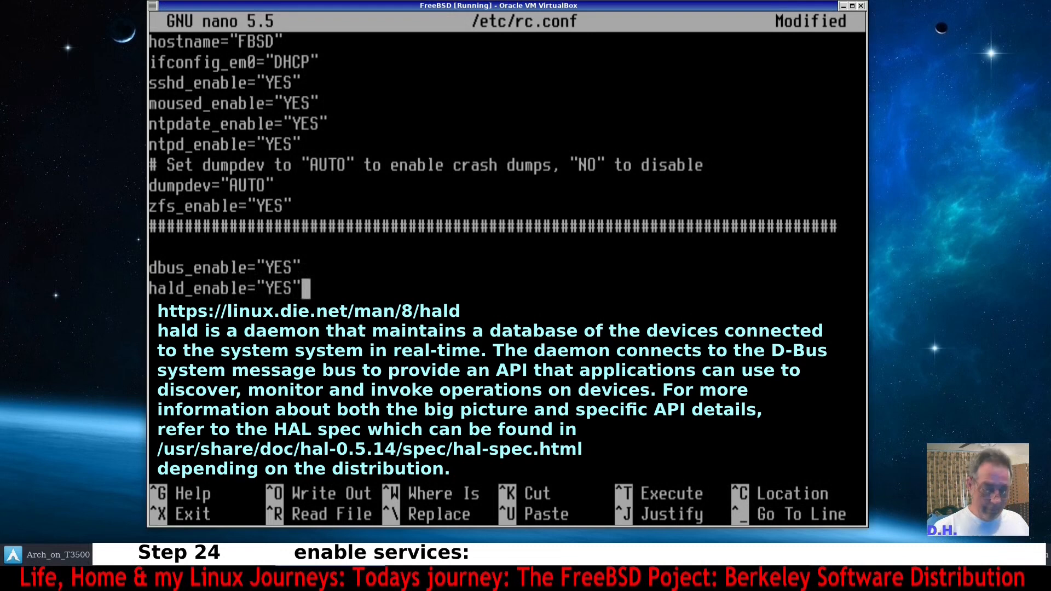
key("Return")
Add the line lightdm_enable="YES" to rc.conf.
type("lightdm")
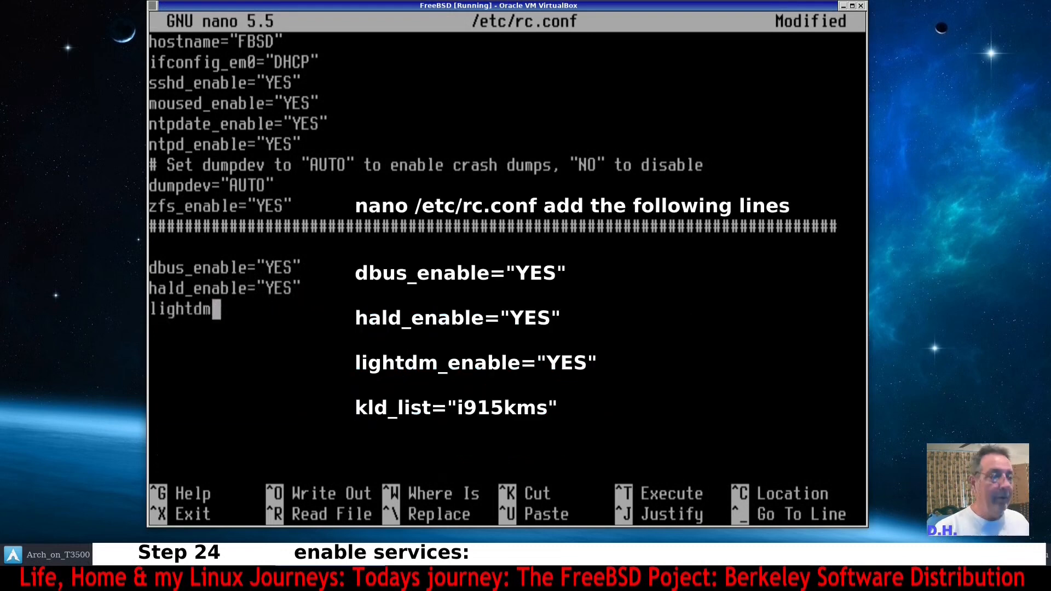
type("_en")
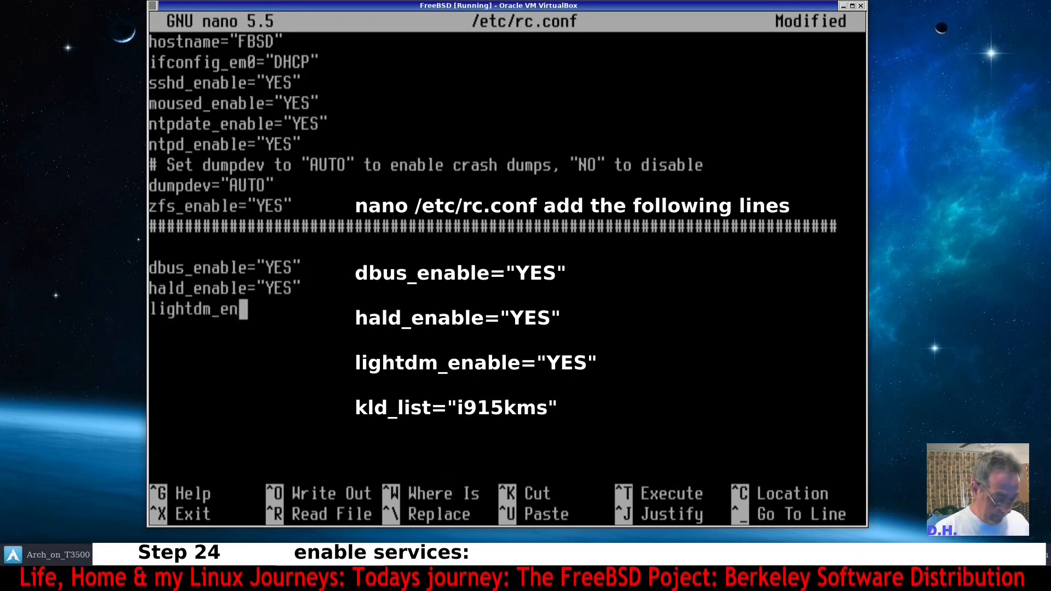
type("able")
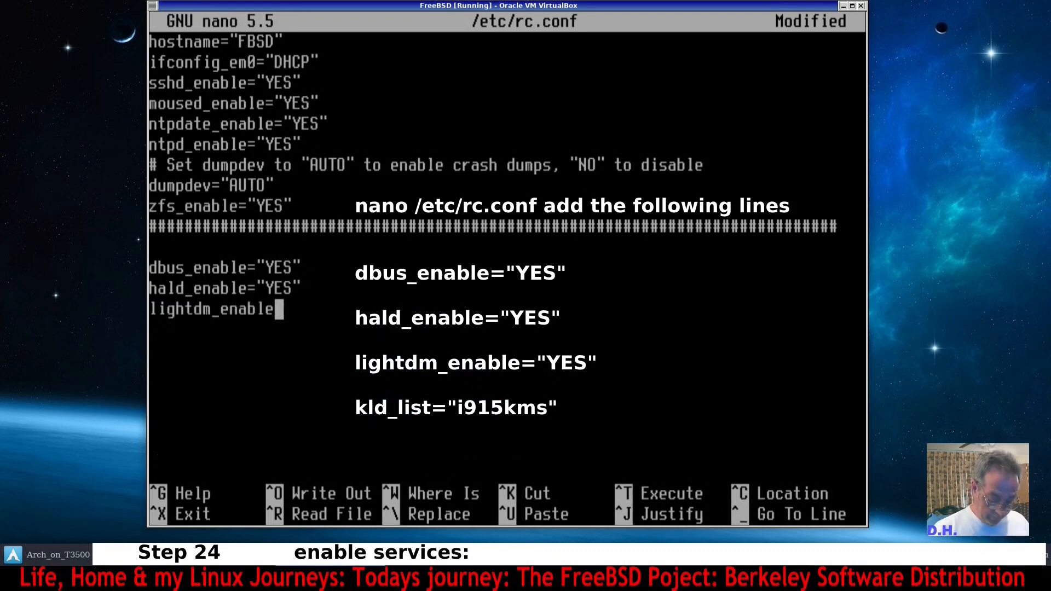
type("=\"")
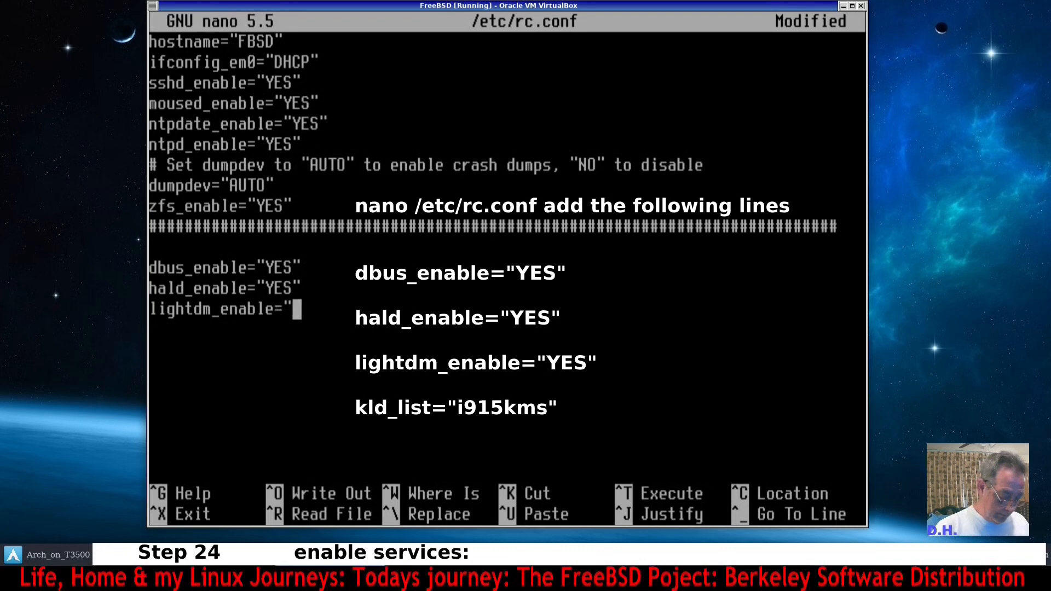
type("Y")
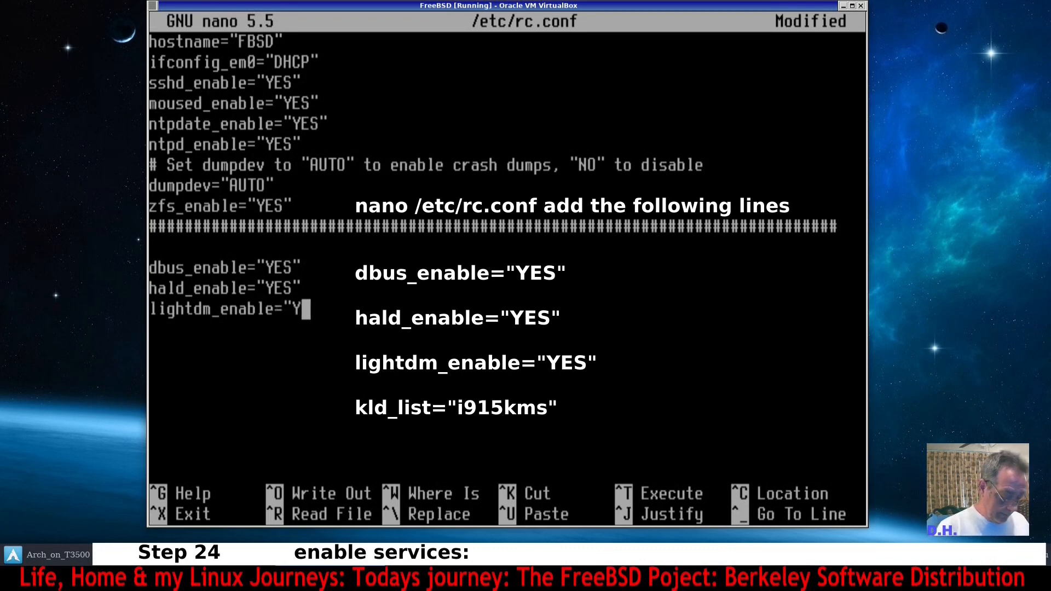
type("ES\"")
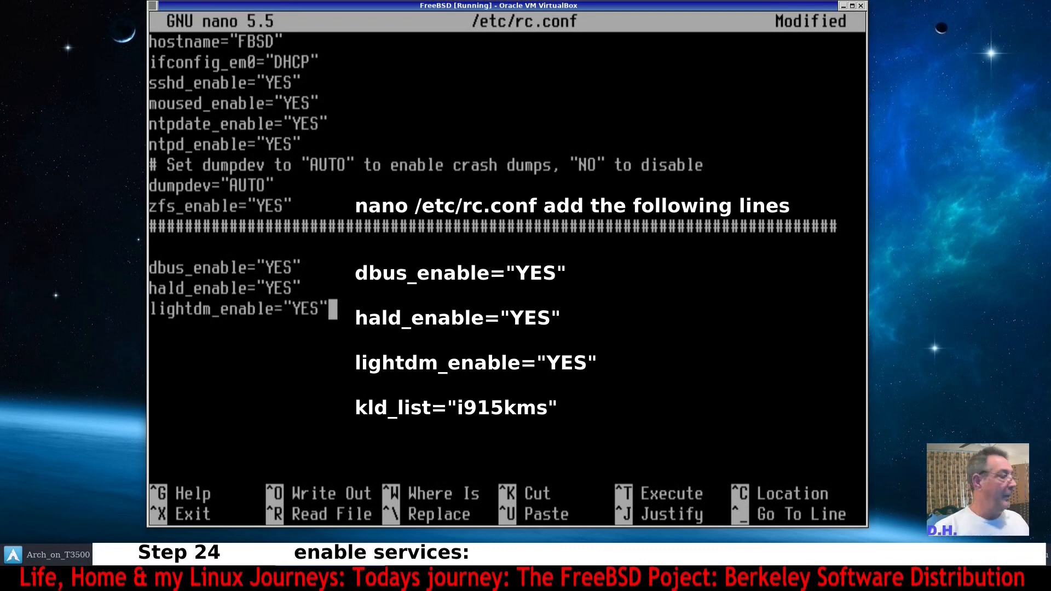
Start a new line in rc.conf and enter kld_list=i915kms.
key("Return")
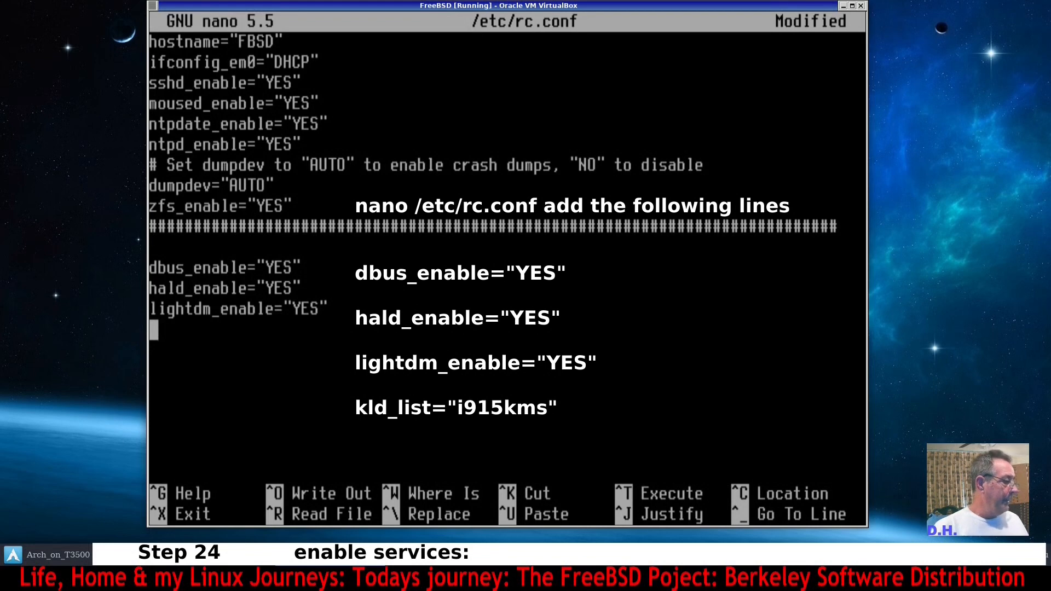
type("kld")
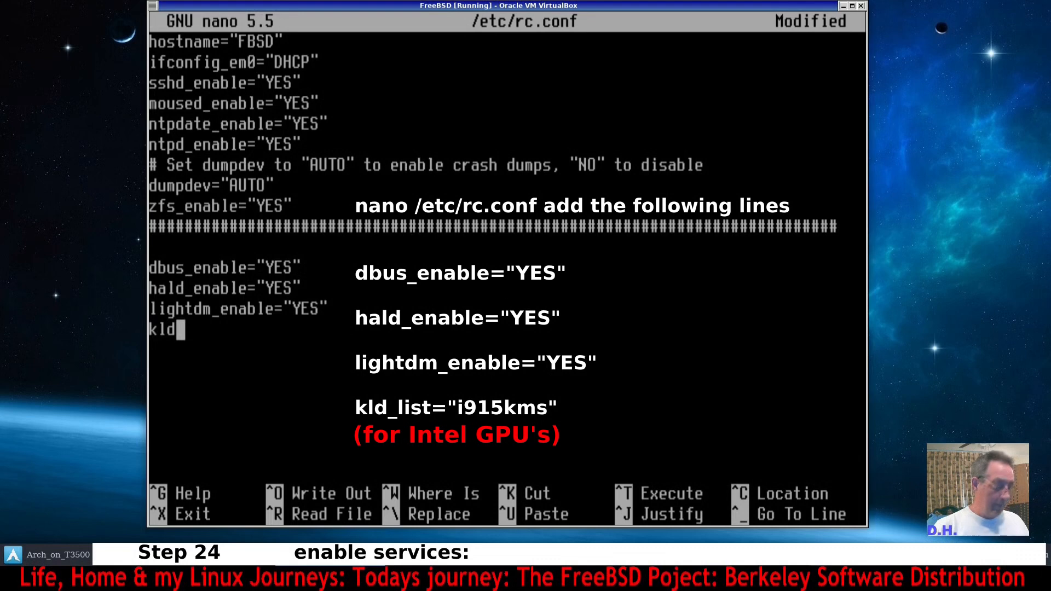
type("_list")
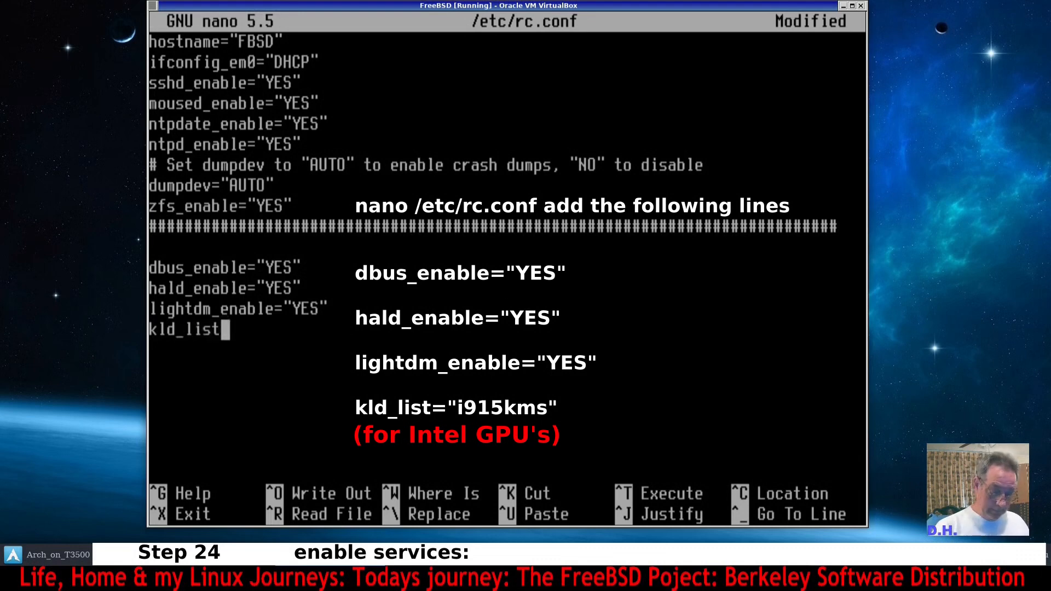
type("=")
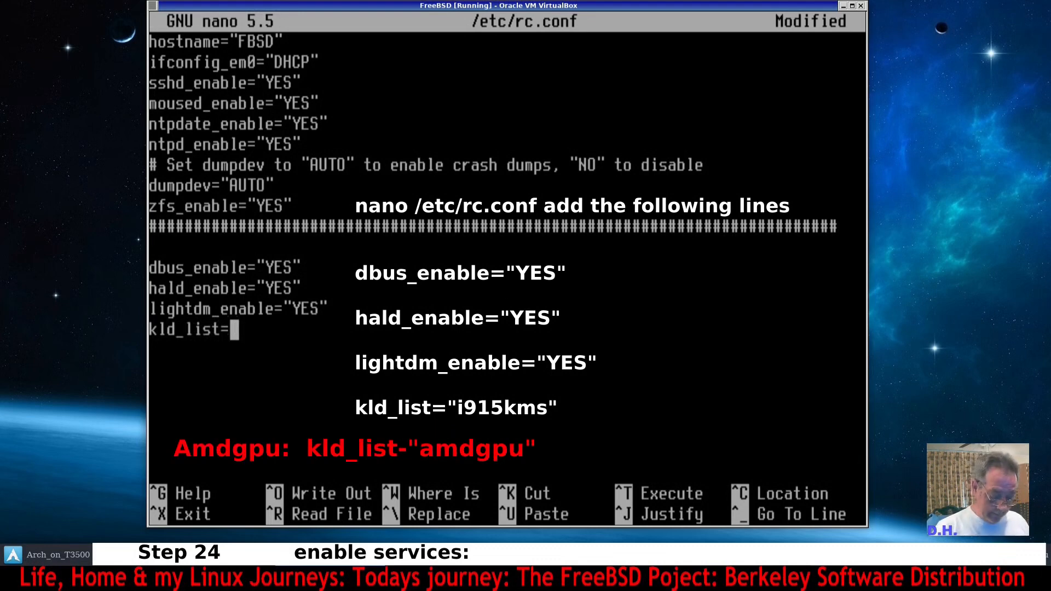
type("i915")
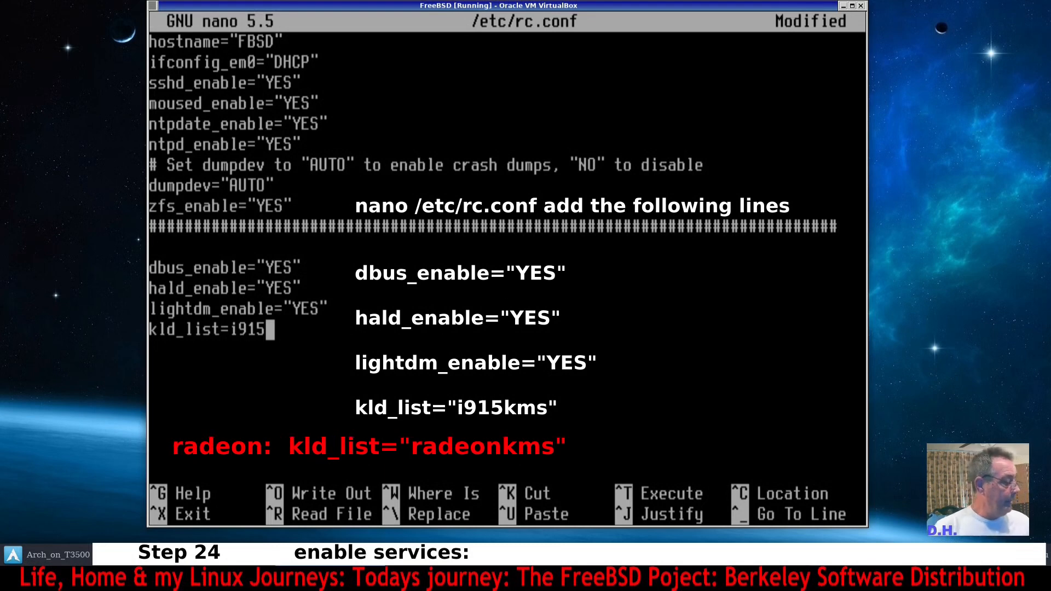
type("kms")
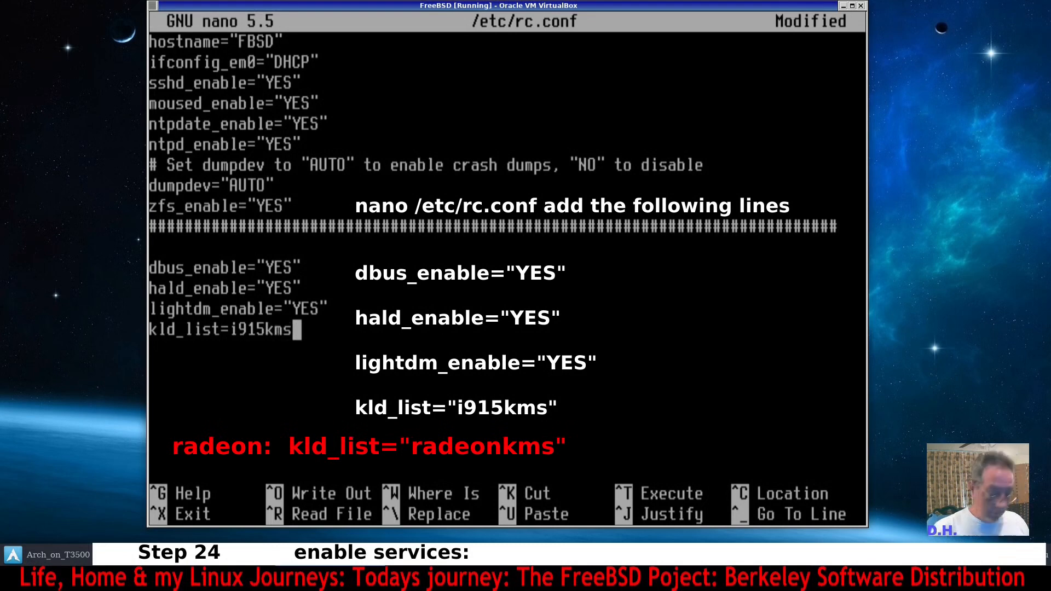
Enclose the i915kms value of the kld_list line in quotation marks.
key("Left")
key("Left")
key("Left")
key("Left")
key("Left")
key("Left")
key("Left")
key("Left")
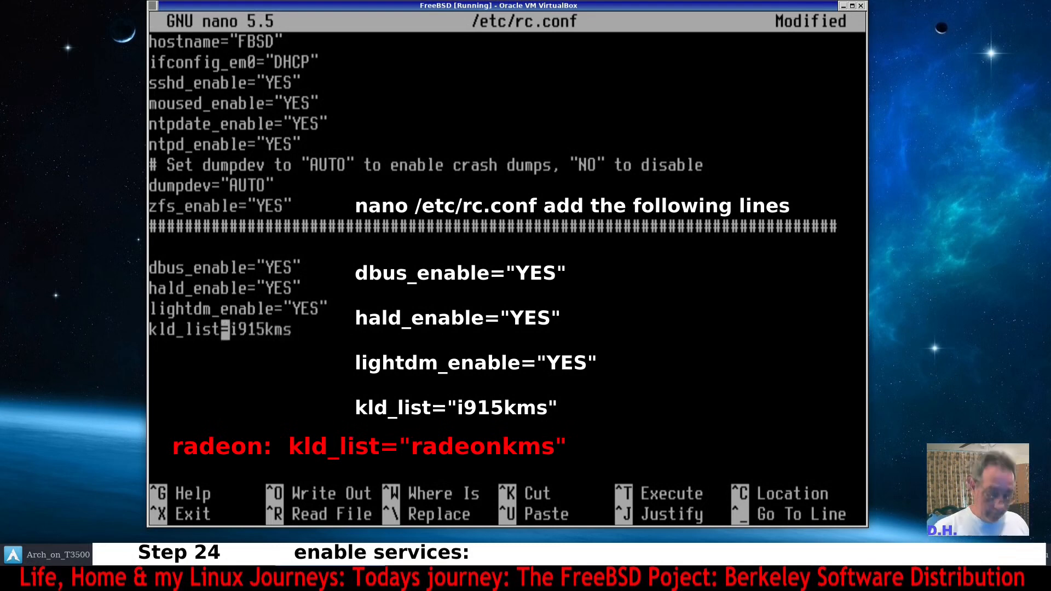
key("Right")
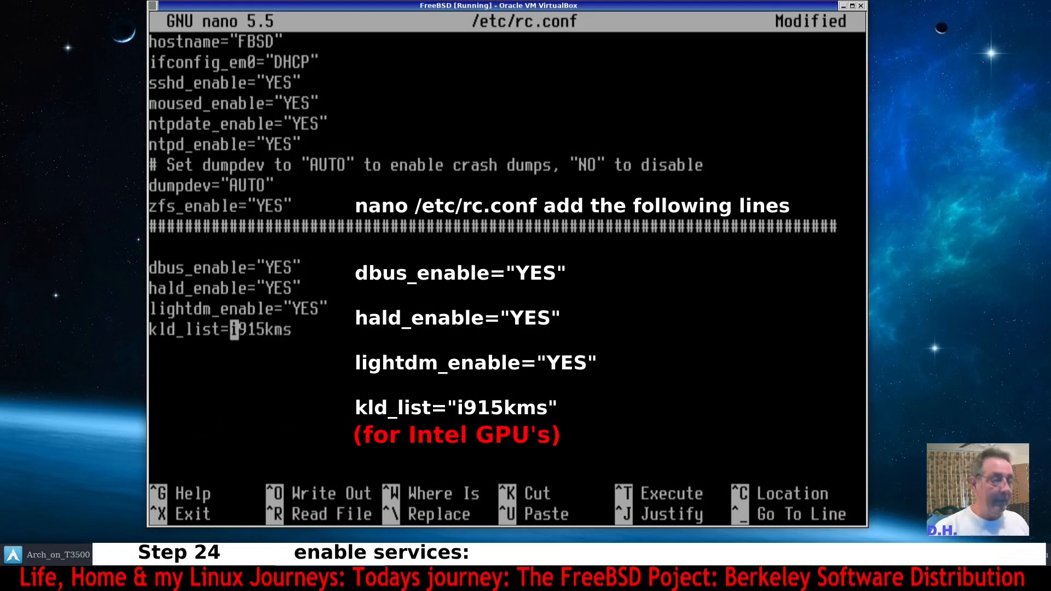
type("\"")
key("Right")
key("Right")
key("Right")
key("Right")
key("Right")
key("Right")
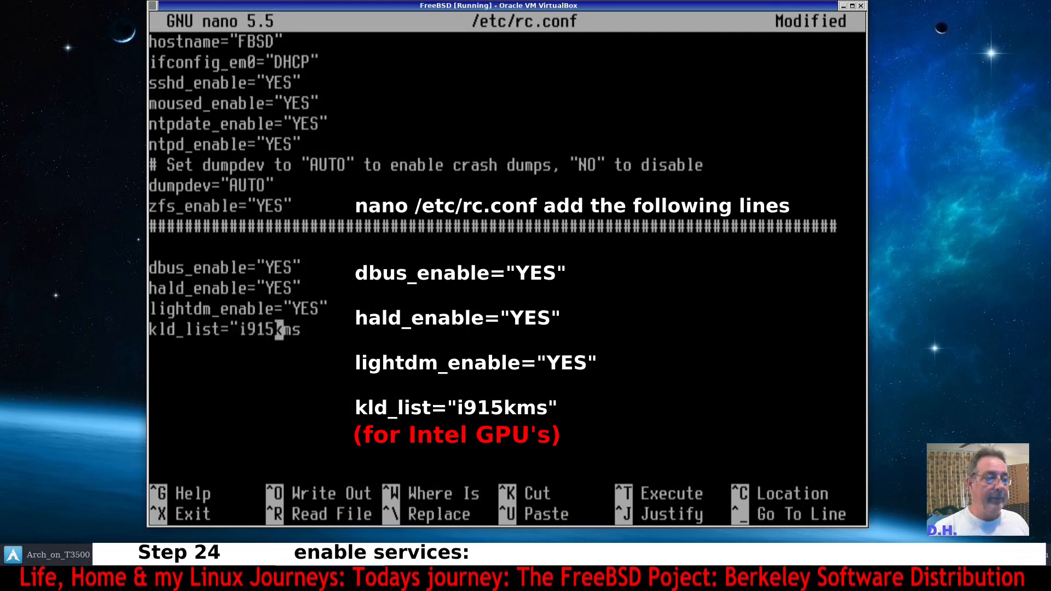
key("Right")
type("\"")
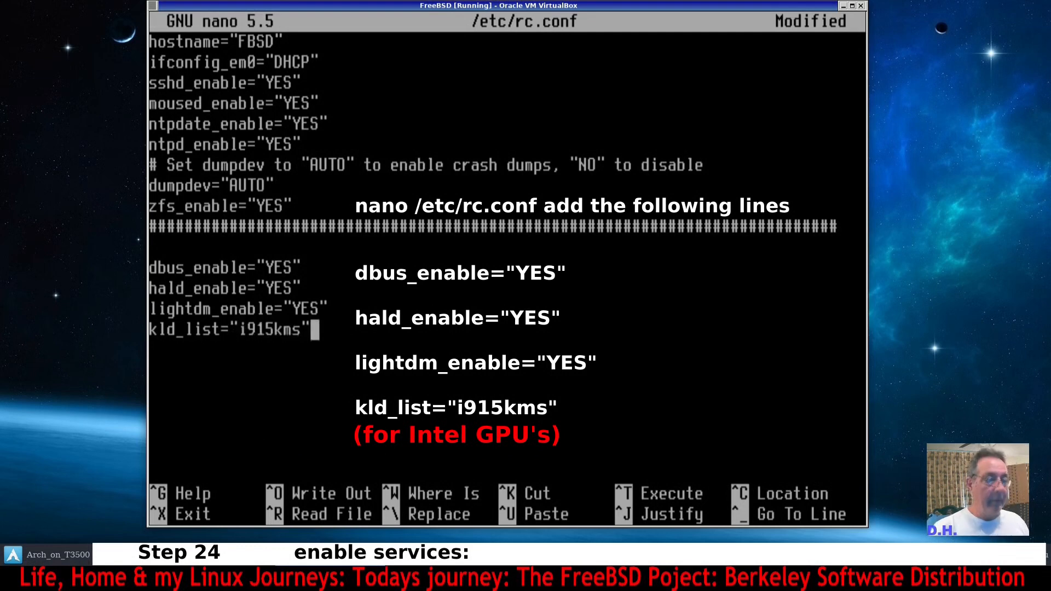
Add a trailing blank line, save rc.conf, exit the editor and clear the terminal.
key("Return")
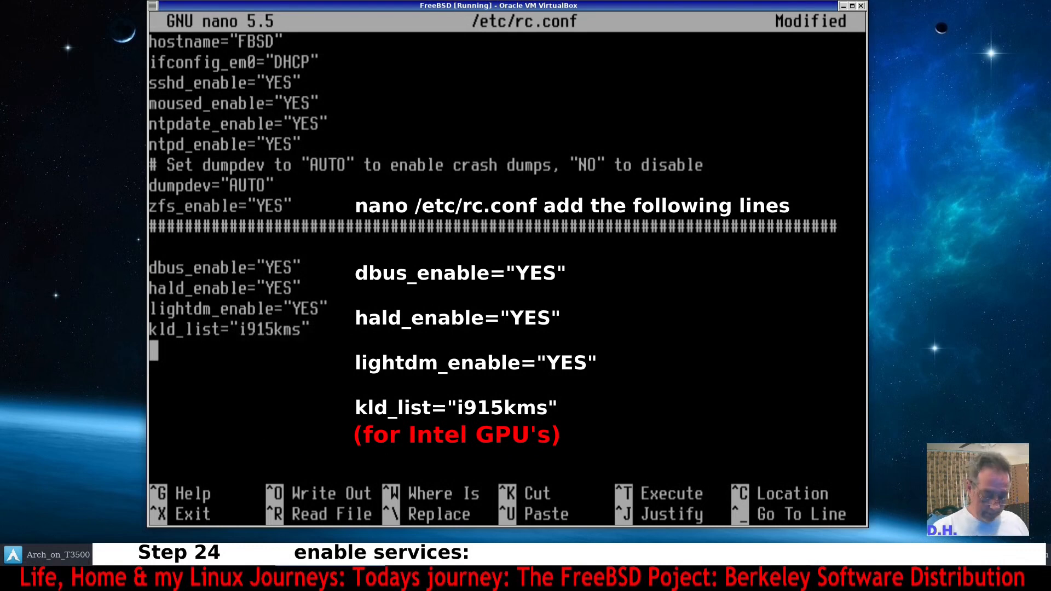
key("ctrl+o")
key("Return")
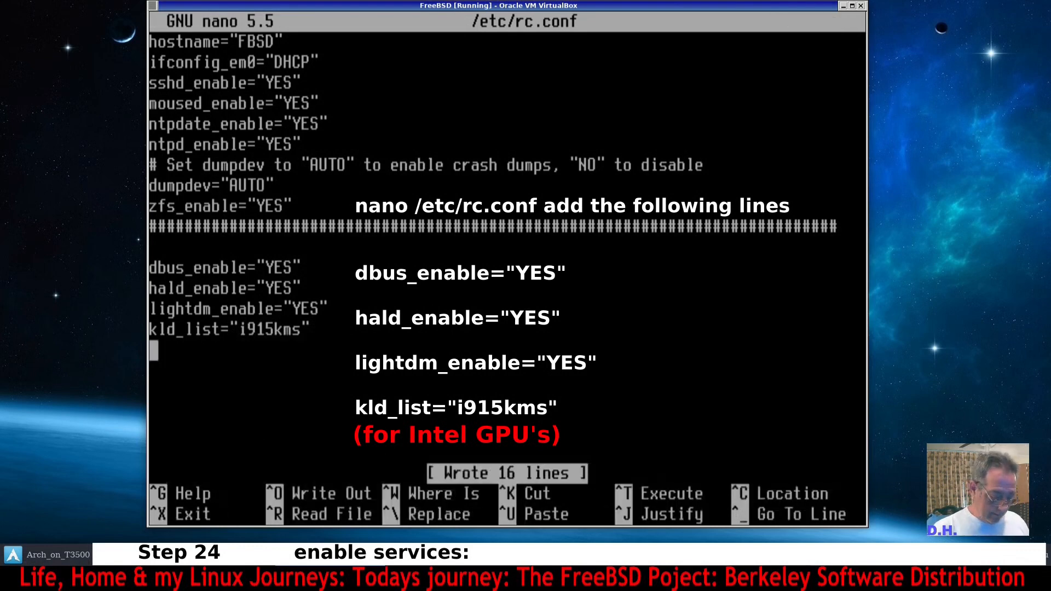
key("ctrl+x")
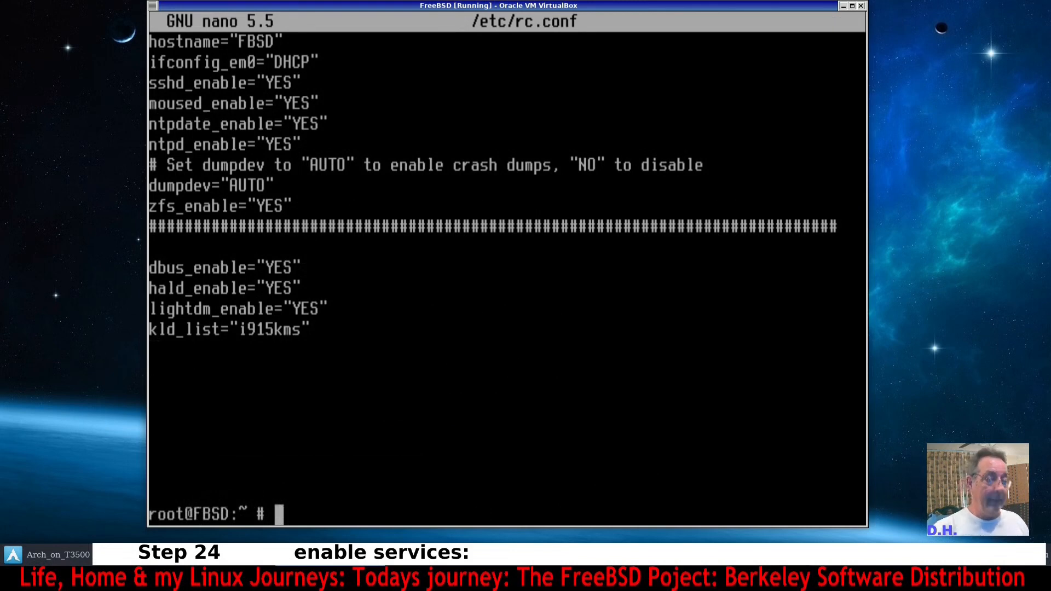
key("ctrl+l")
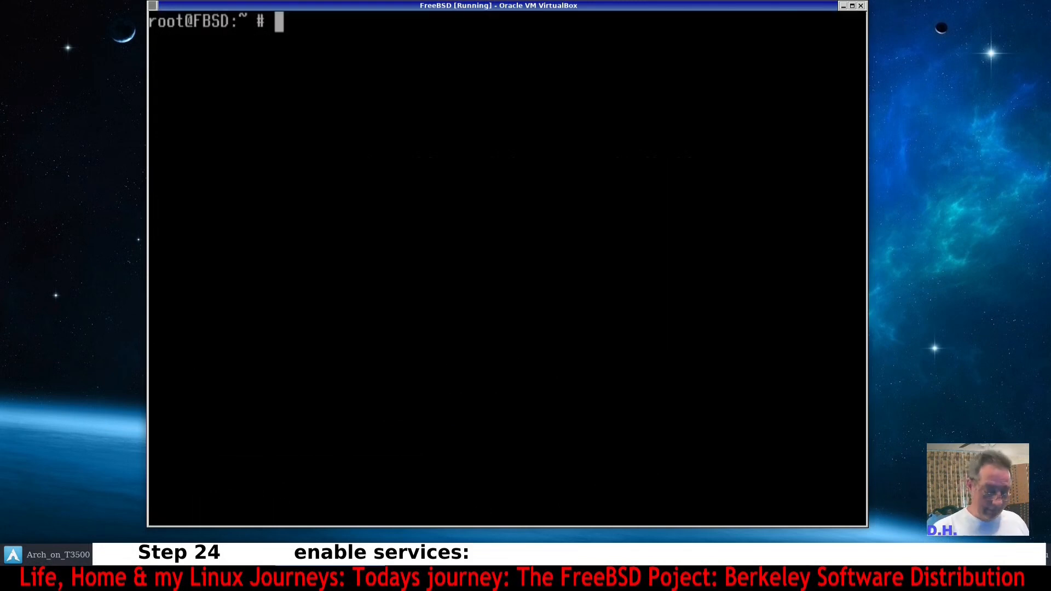
Open a new .xinitrc file in the home directory with nano.
key("Return")
key("Return")
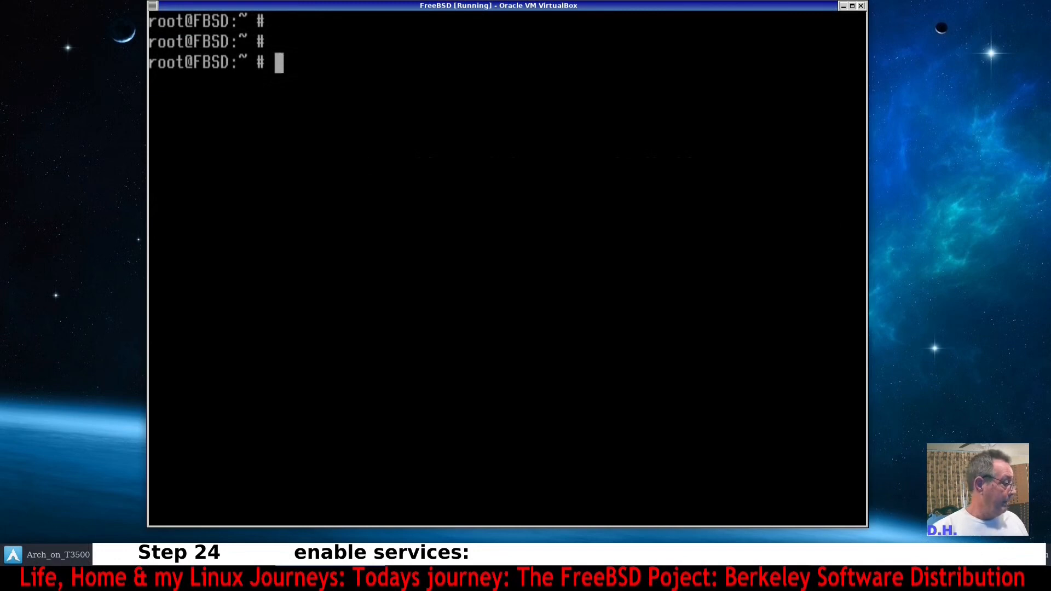
type("nano ")
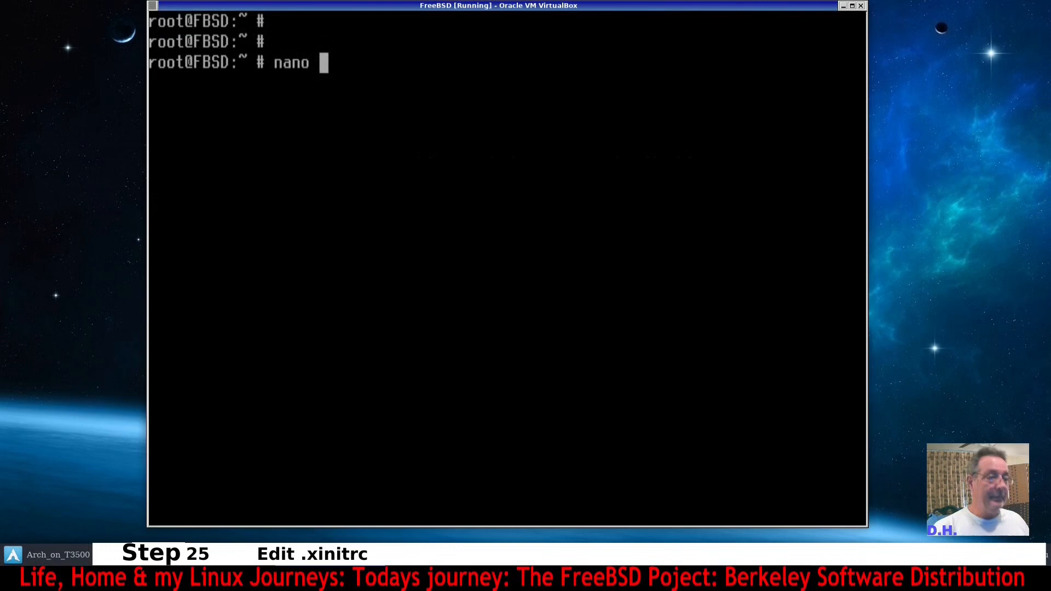
type(".xinitr")
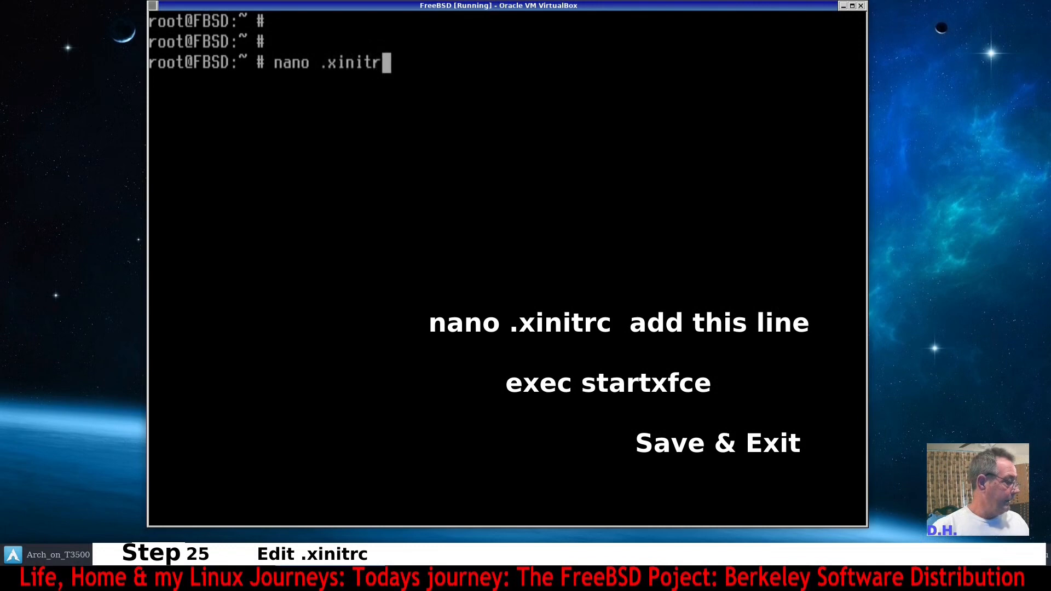
type("c")
key("Return")
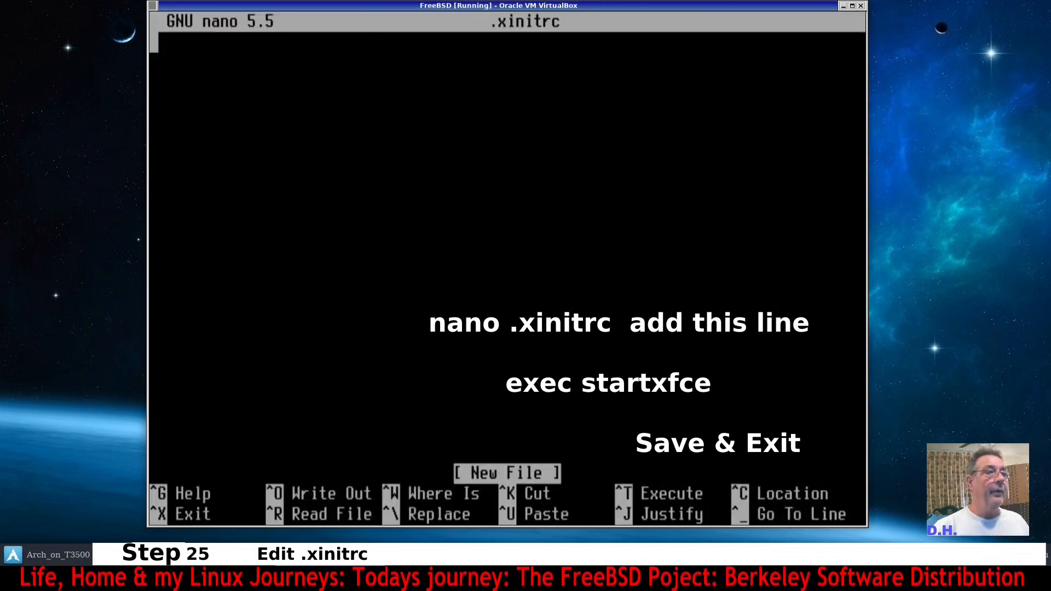
Add the line exec startxfce4 to .xinitrc, save it, exit the editor and clear the screen.
type("ex")
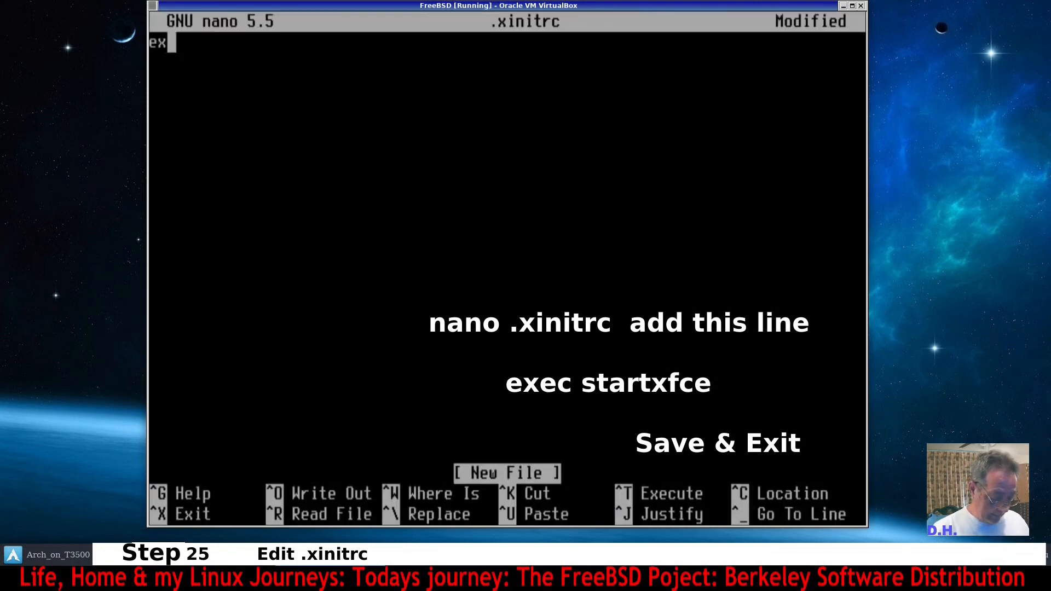
type("ec st")
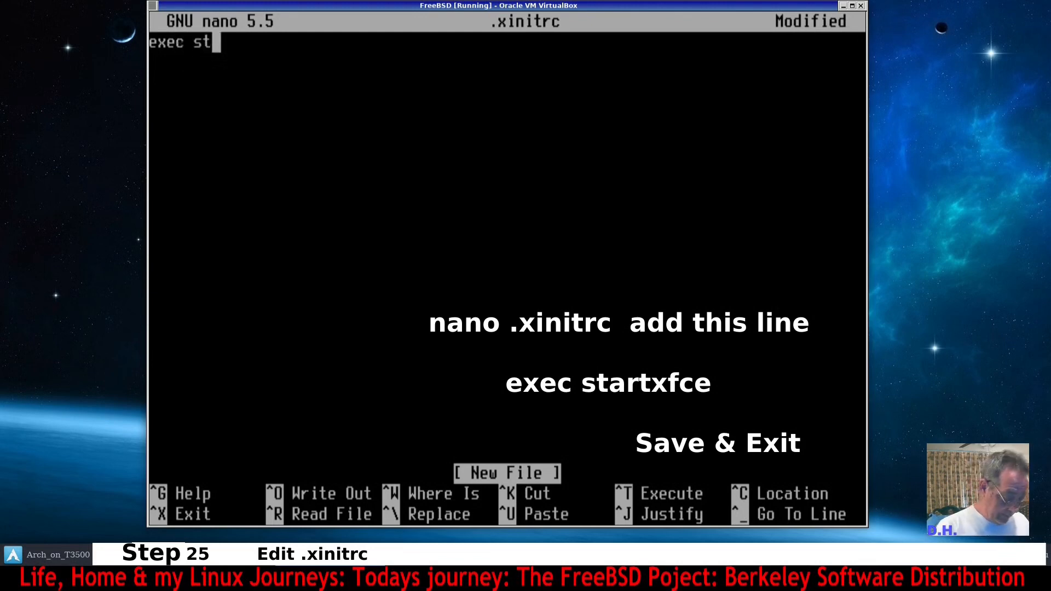
type("artxfce4")
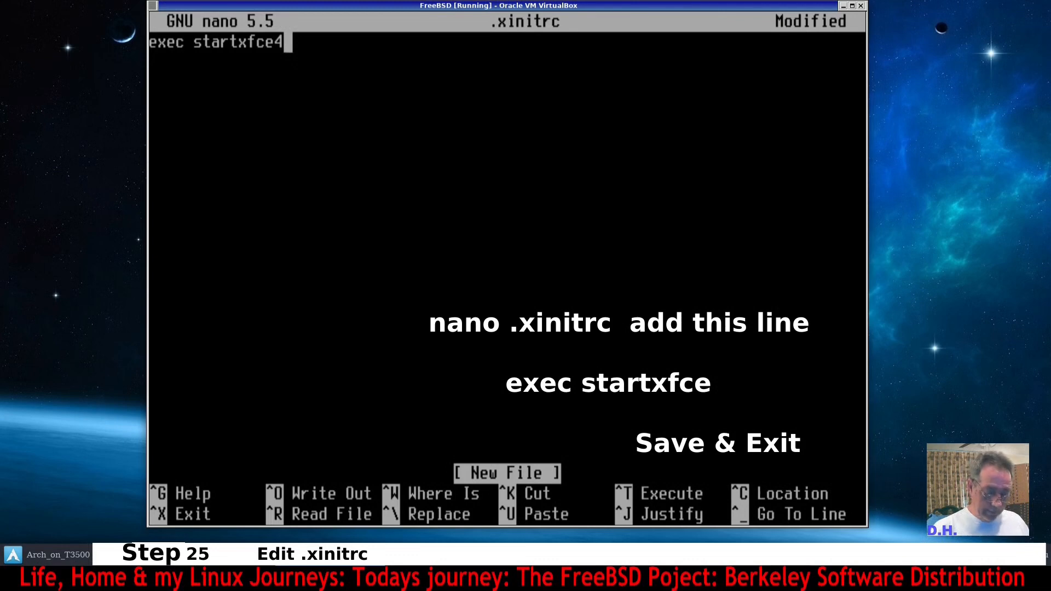
key("ctrl+o")
key("Return")
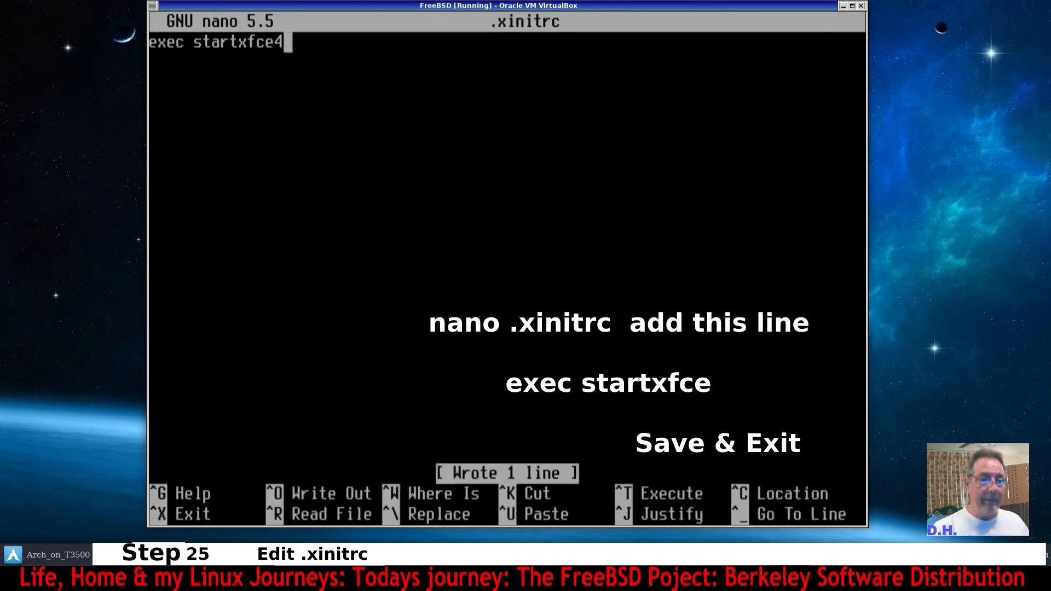
key("ctrl+x")
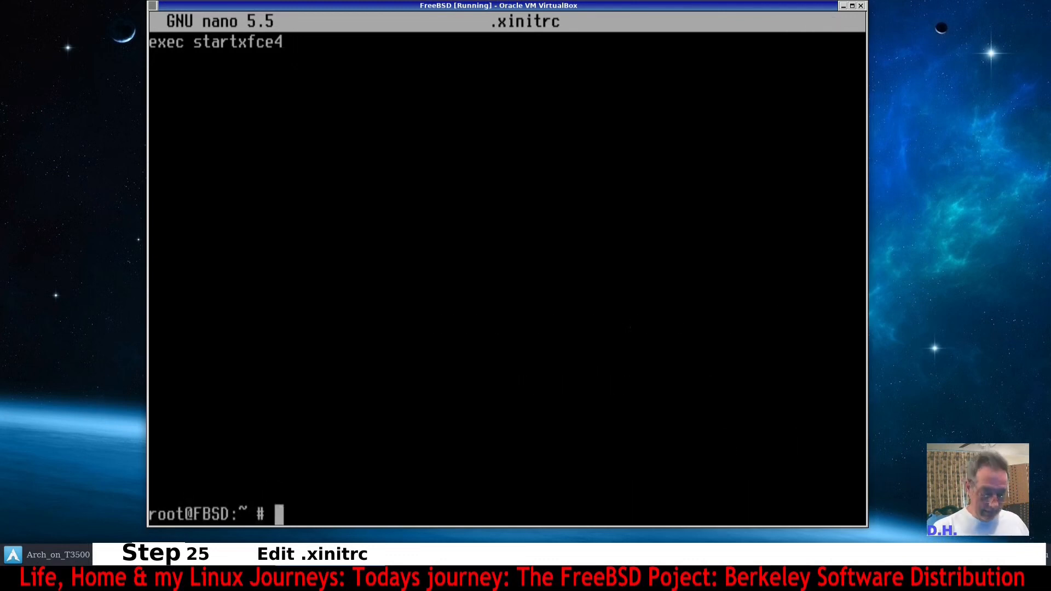
key("ctrl+l")
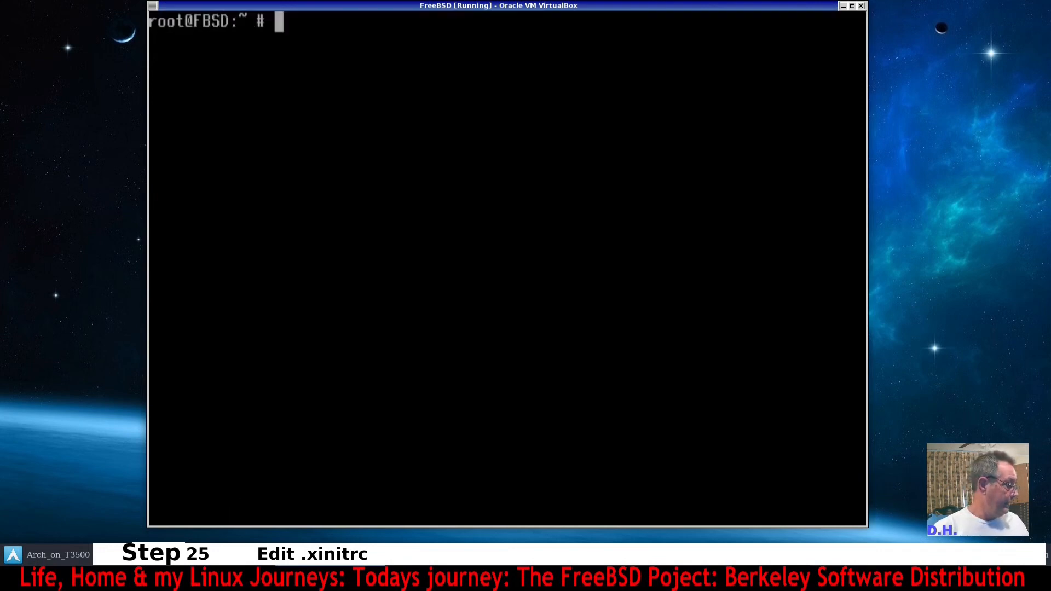
Open /boot/loader.conf in nano.
type("nano ")
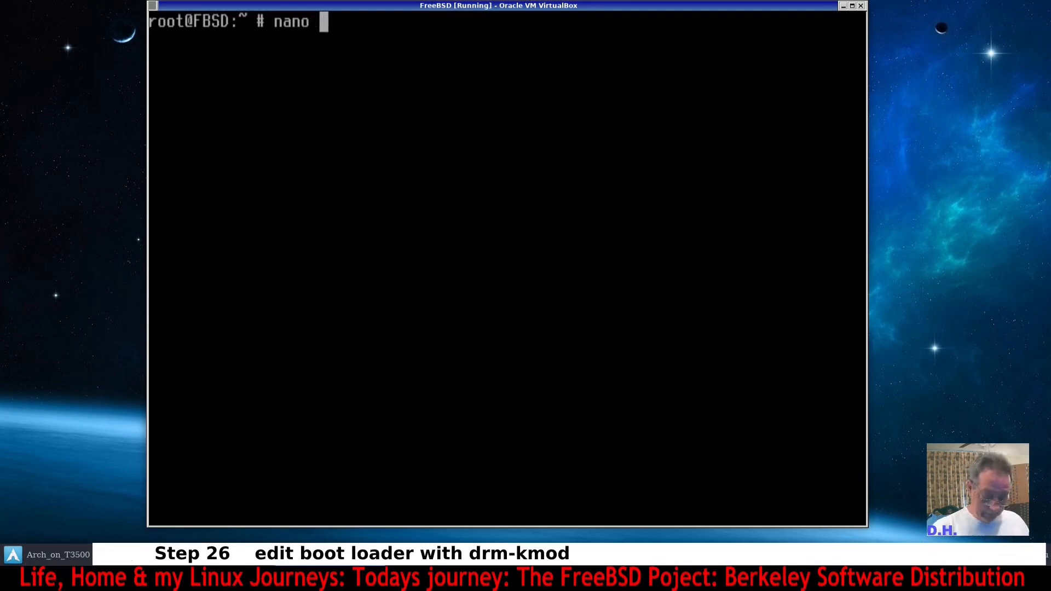
type("/boot/")
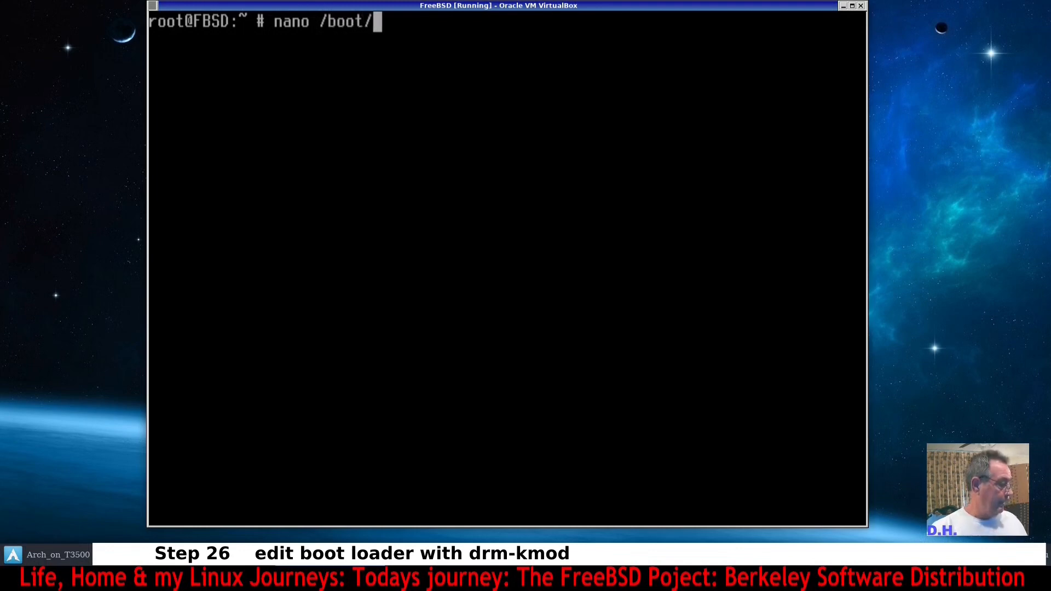
type("lo")
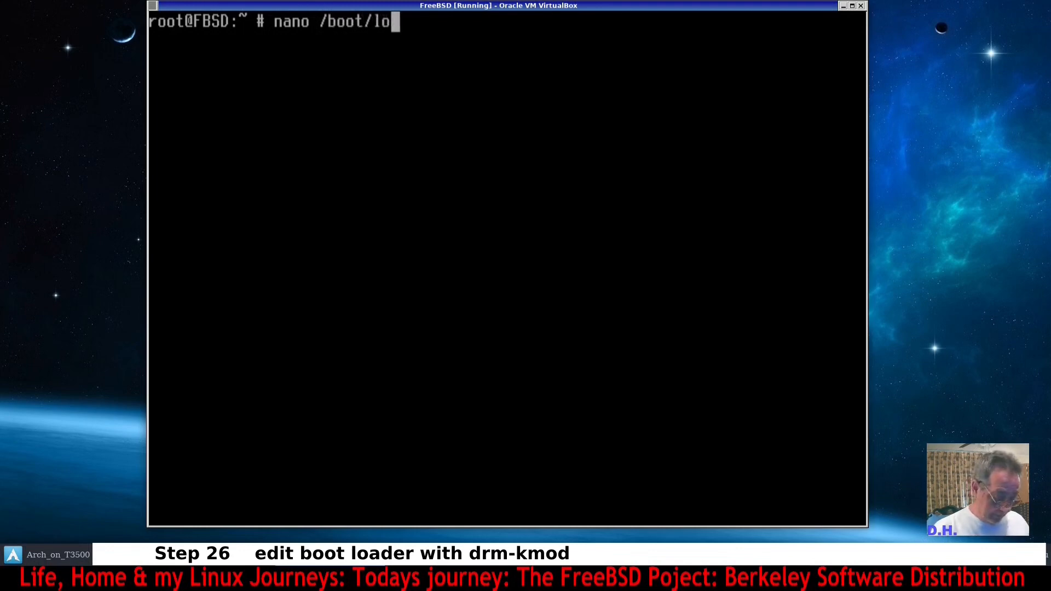
type("ader.c")
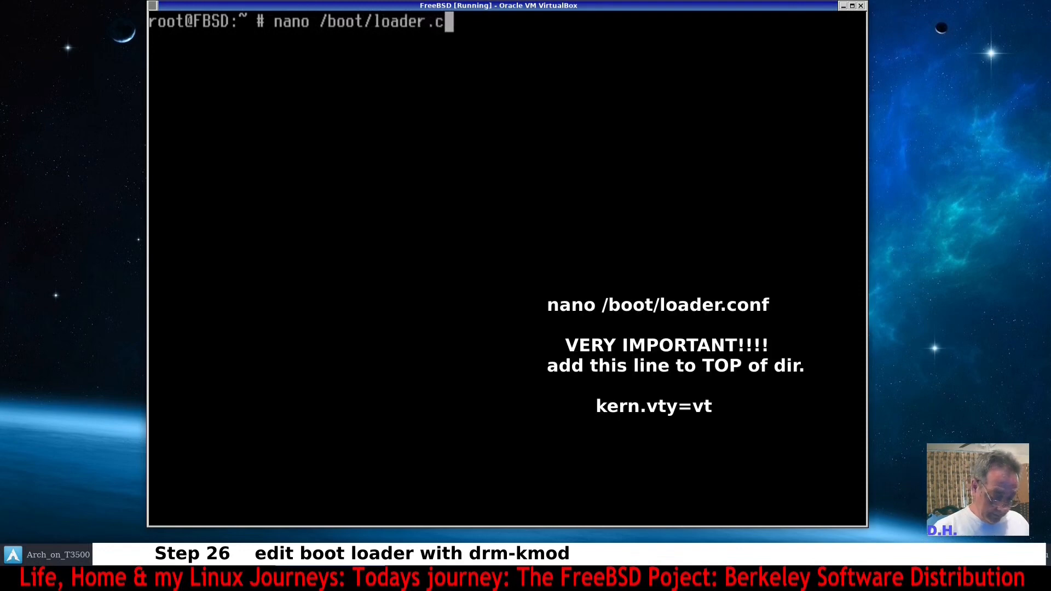
type("onf")
key("Return")
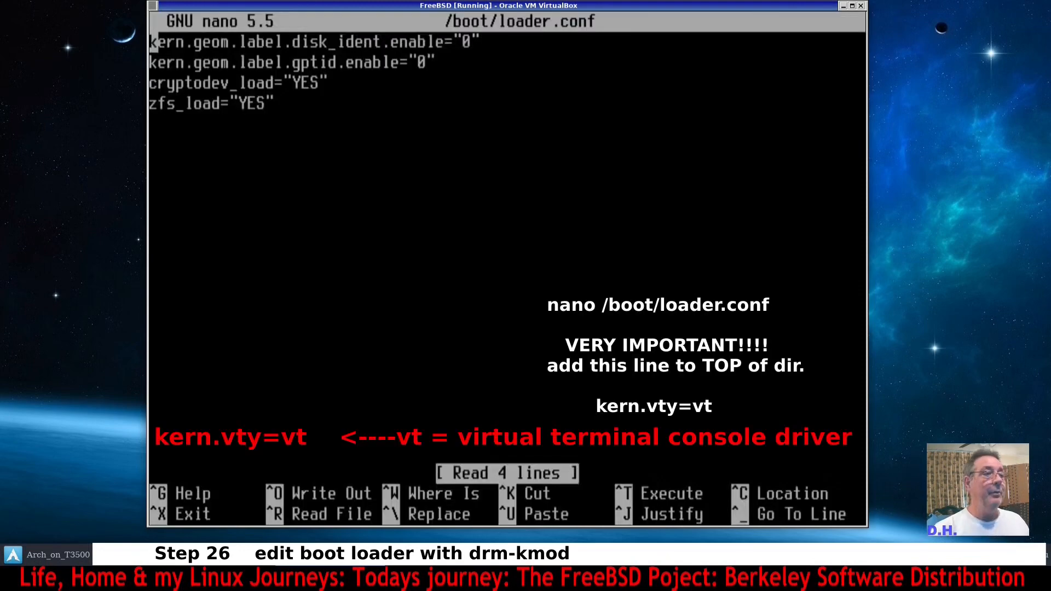
Insert kern.vty=vt as the first line of /boot/loader.conf, save the file, exit nano and clear the screen.
key("Return")
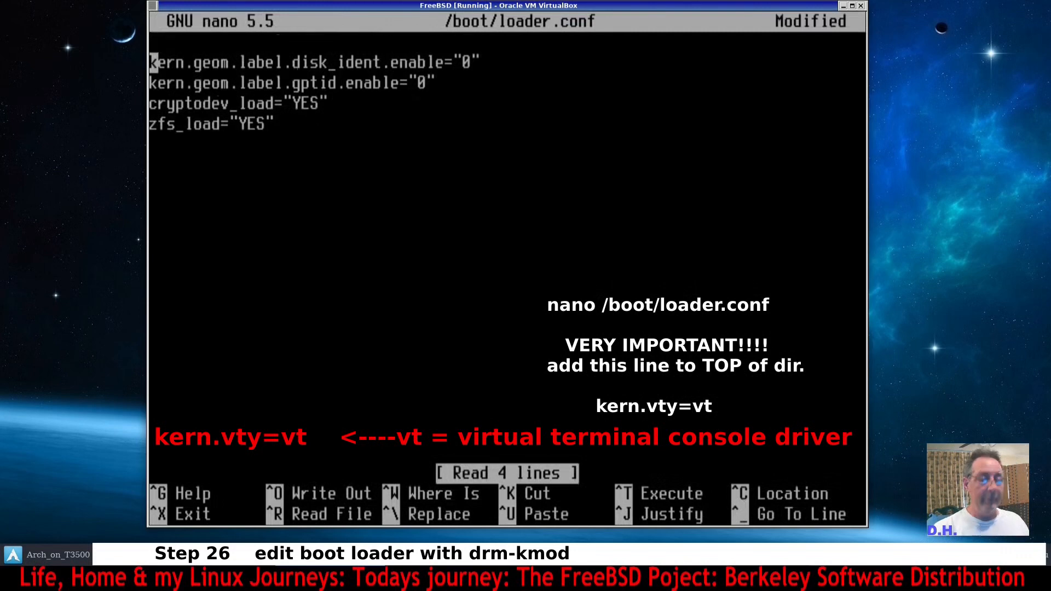
key("Up")
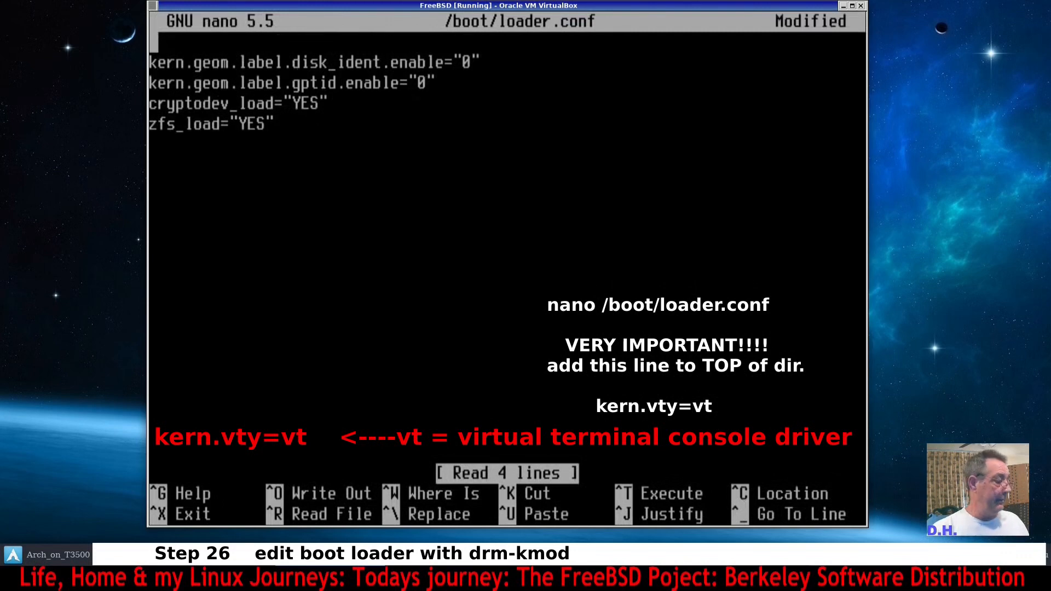
type("k")
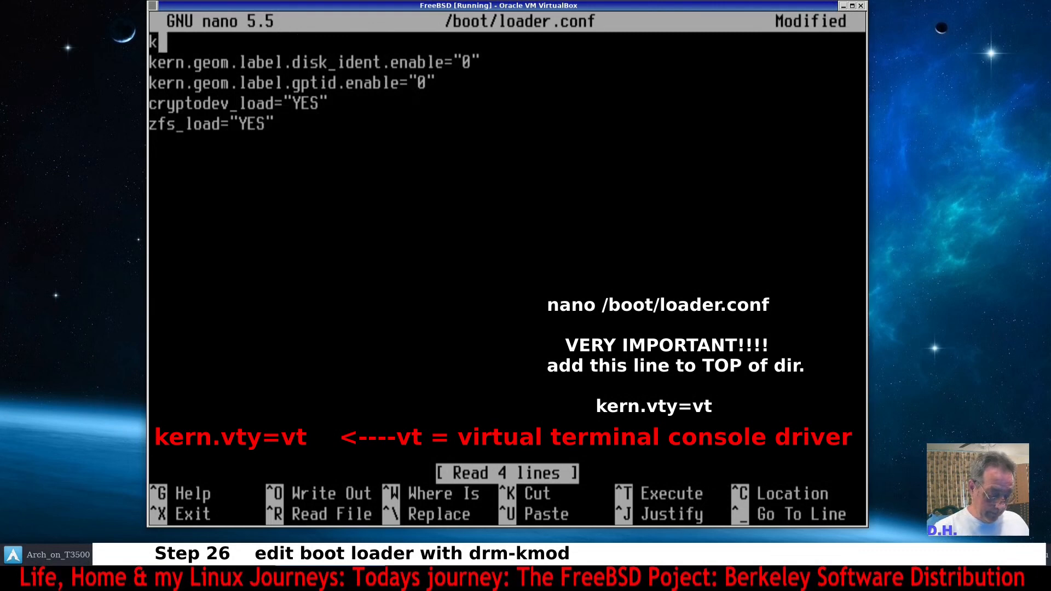
type("ern")
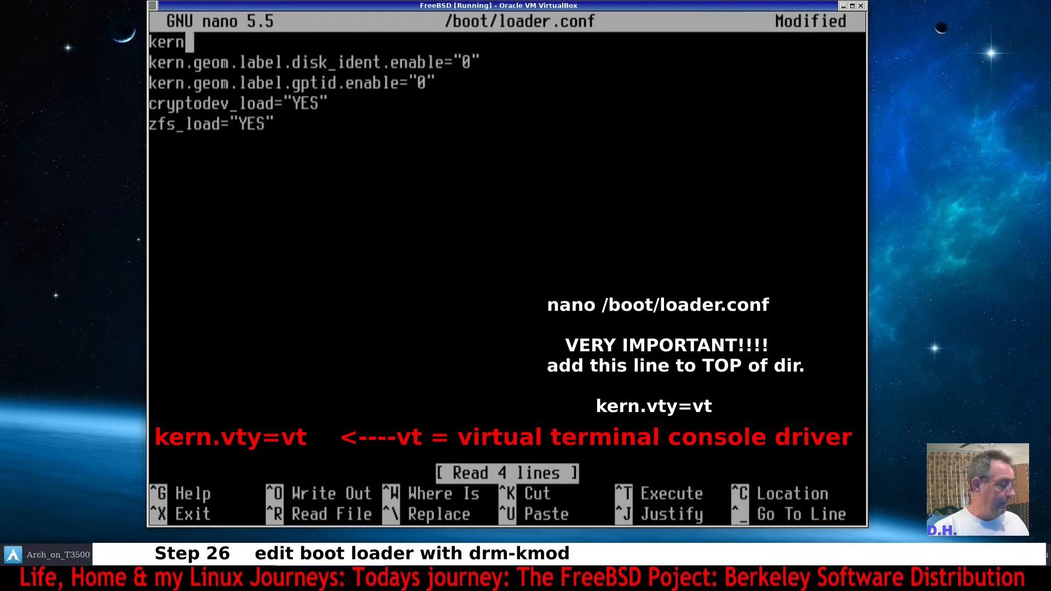
type(".")
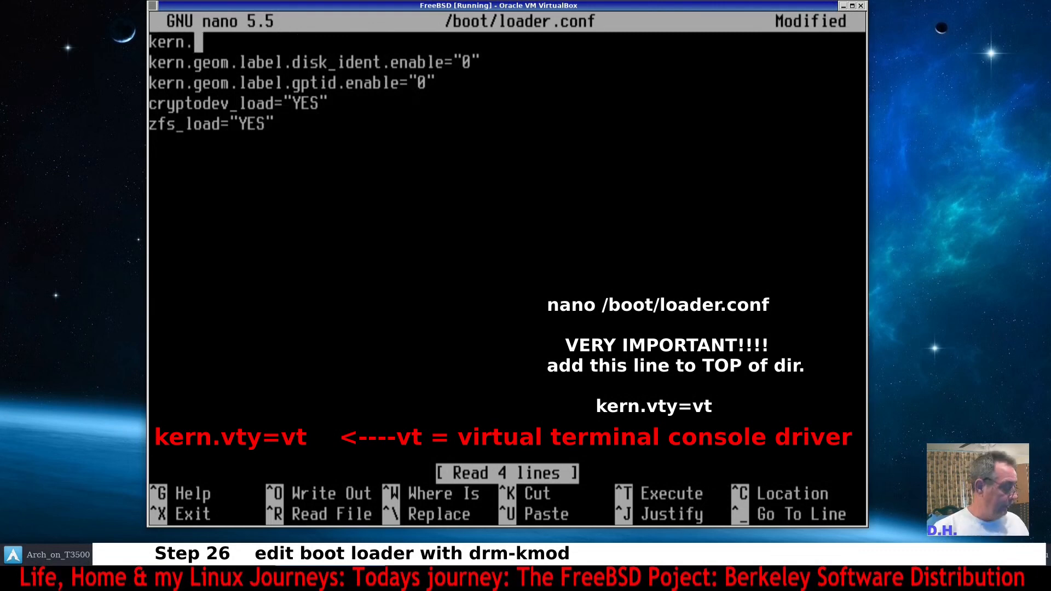
type("vty")
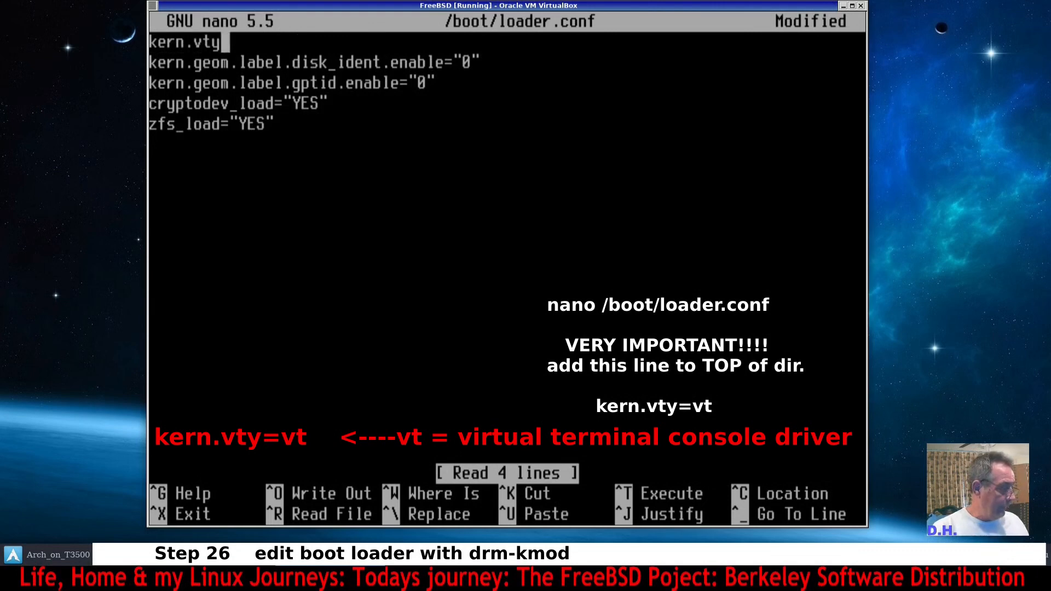
type("=vt")
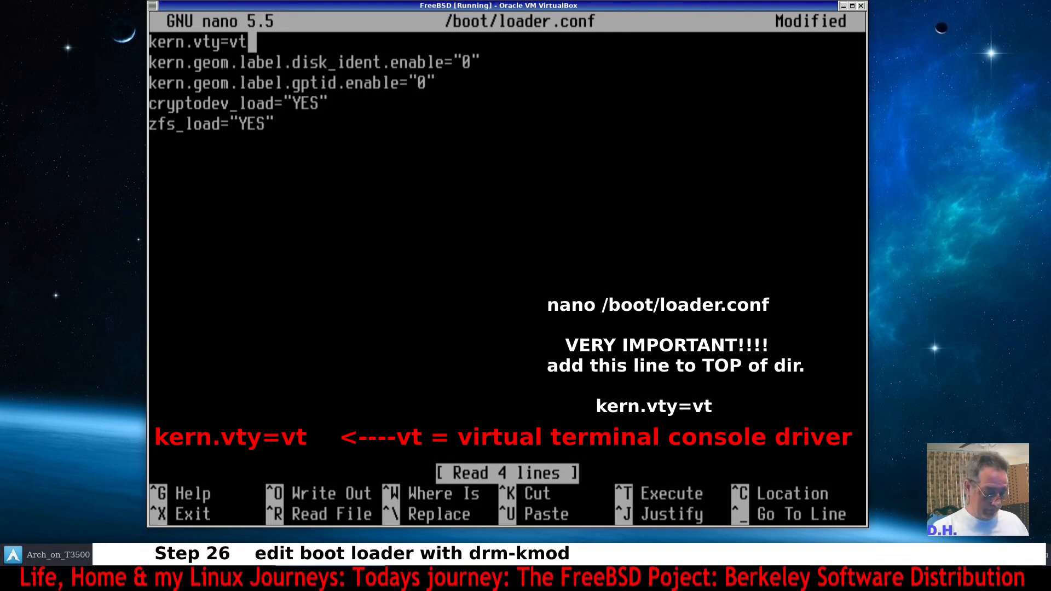
key("ctrl+o")
key("Return")
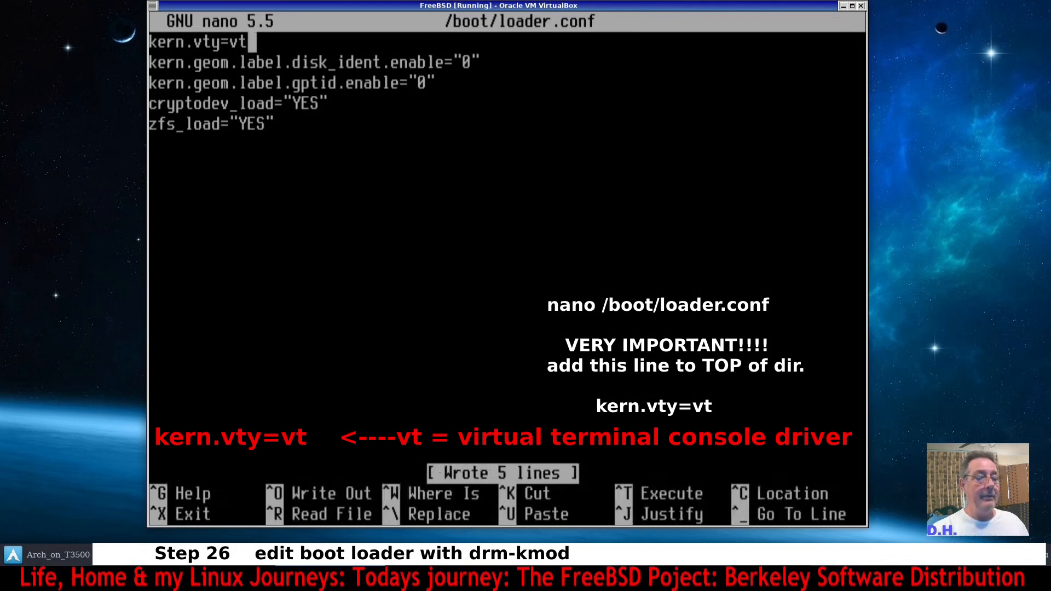
key("ctrl+x")
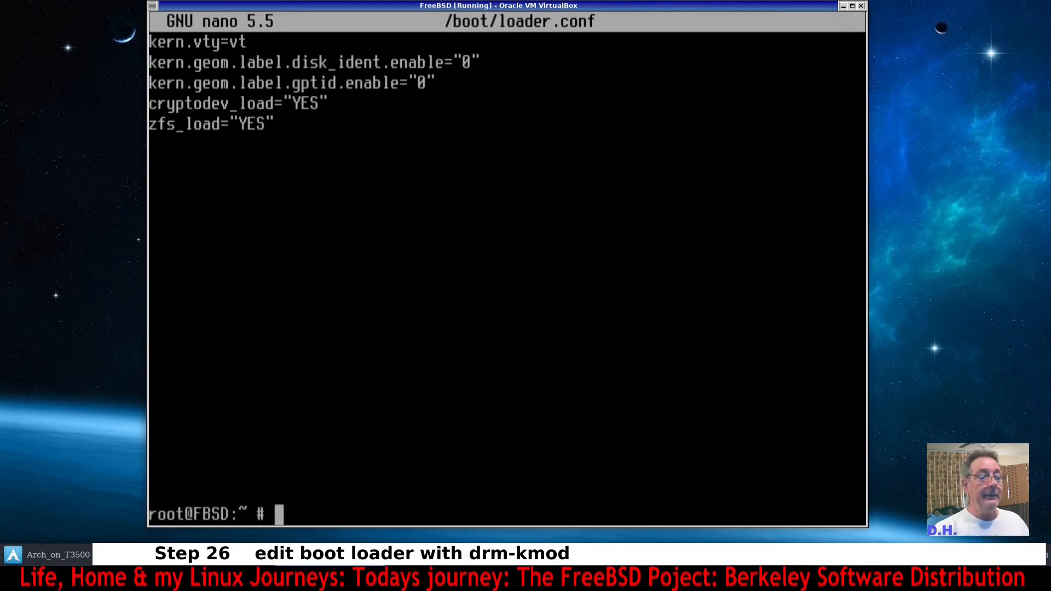
key("ctrl+l")
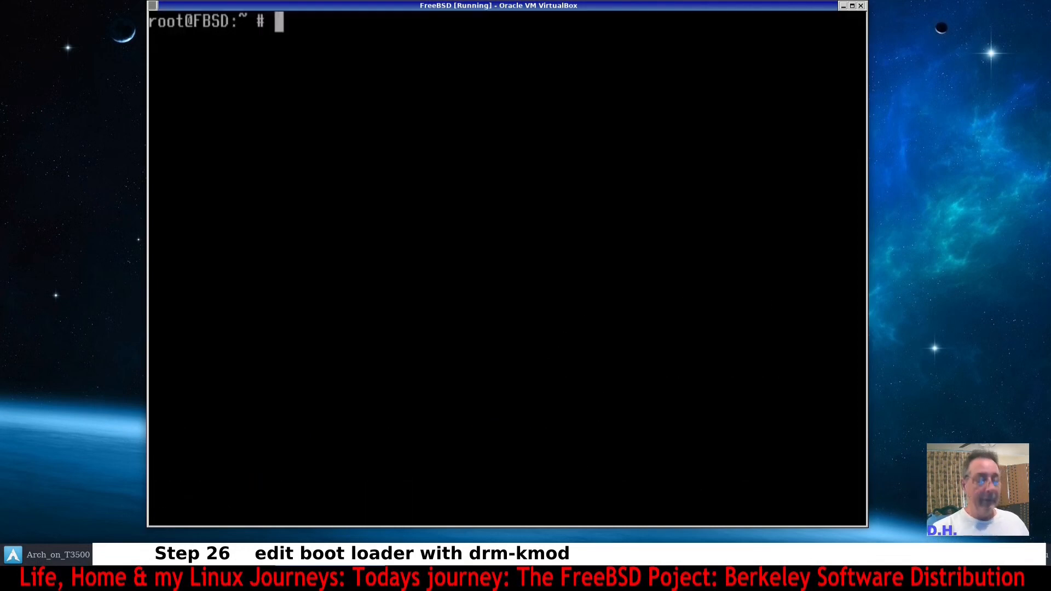
key("Return")
key("Return")
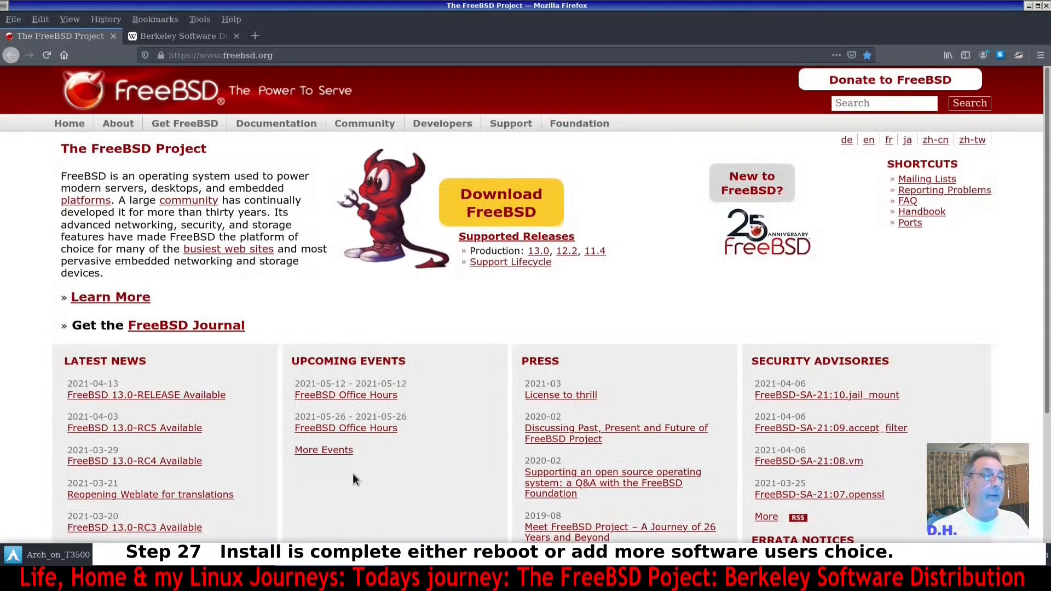
left_click(222, 559)
scroll(319, 171, "down", 9)
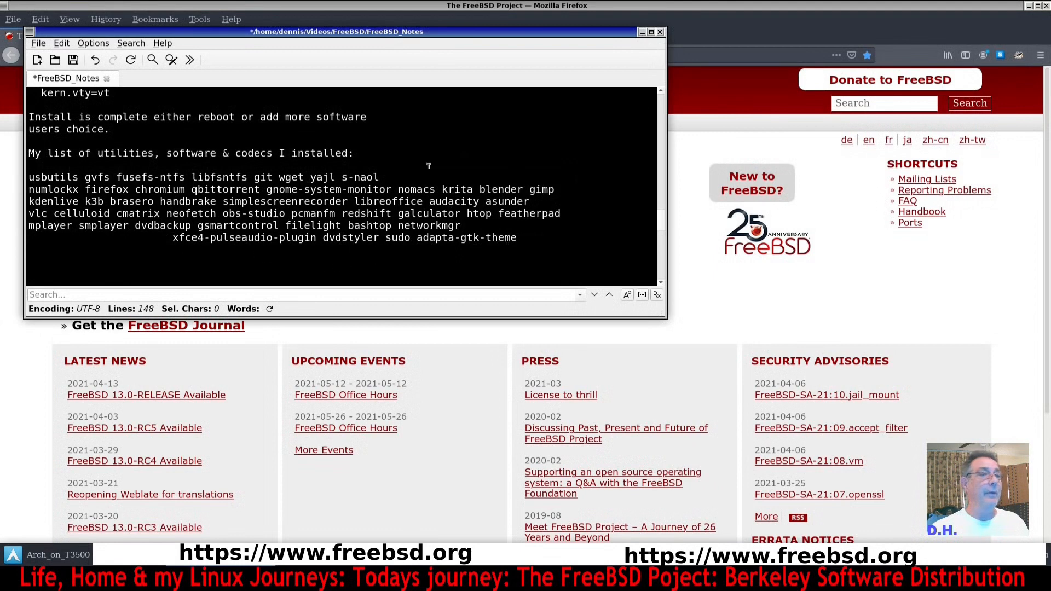
left_click(790, 28)
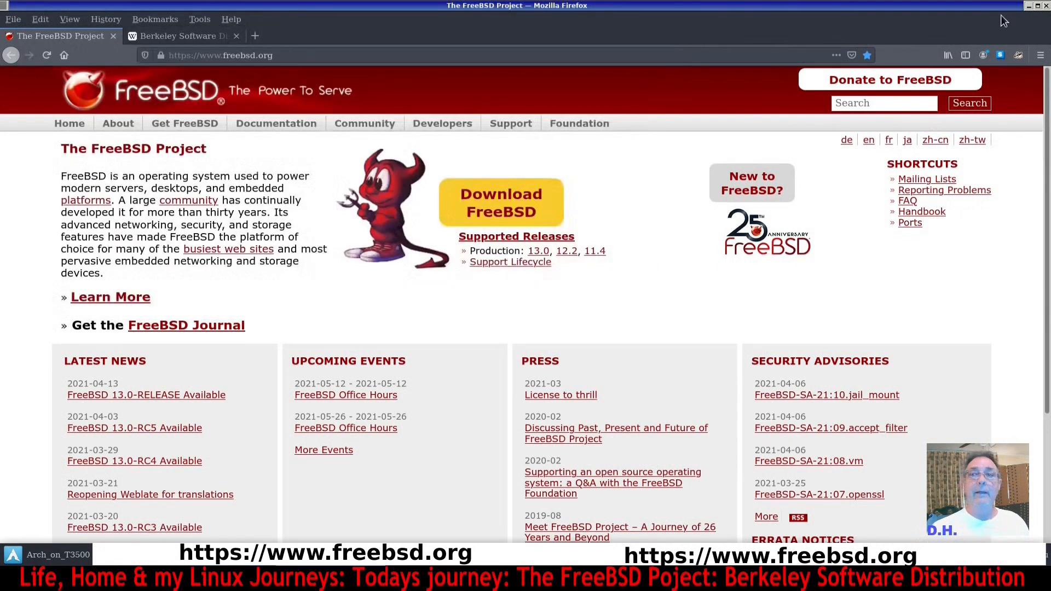
left_click(791, 568)
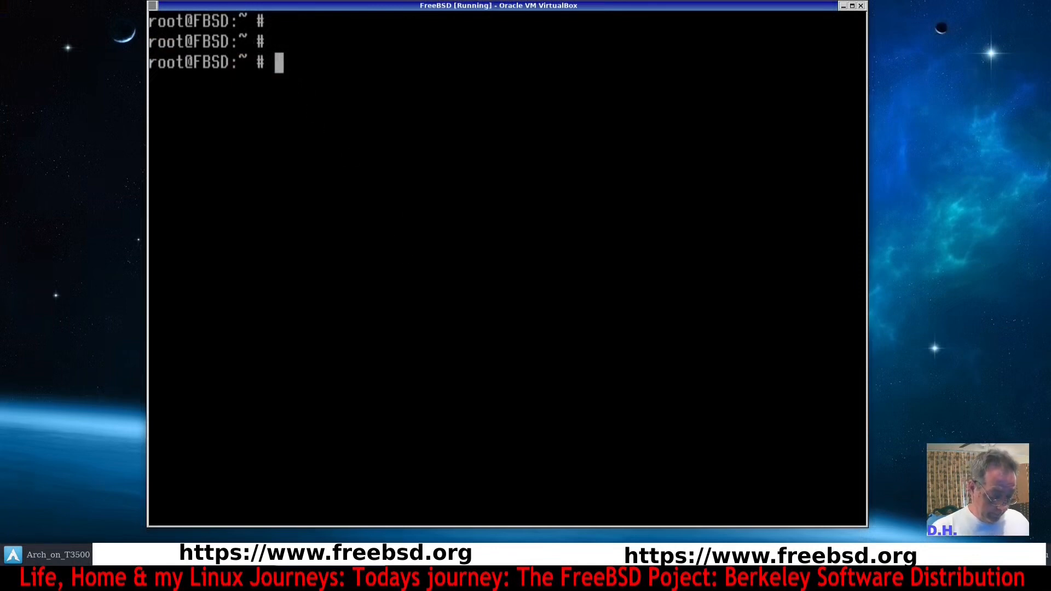
Reboot the system, boot multi-user and log in to the desktop with the user's account password.
type("reboot")
key("Return")
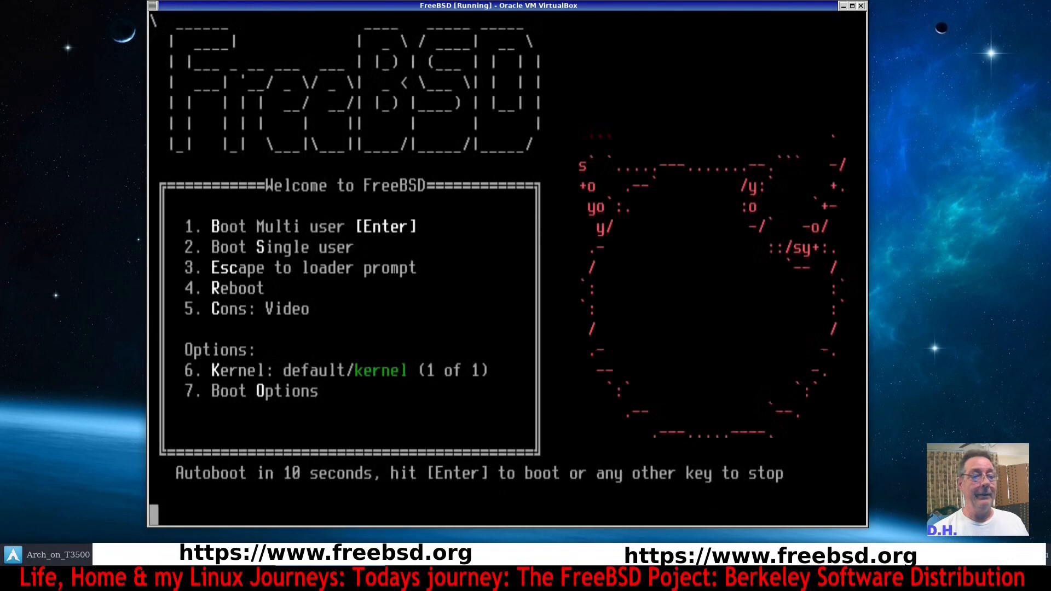
key("Return")
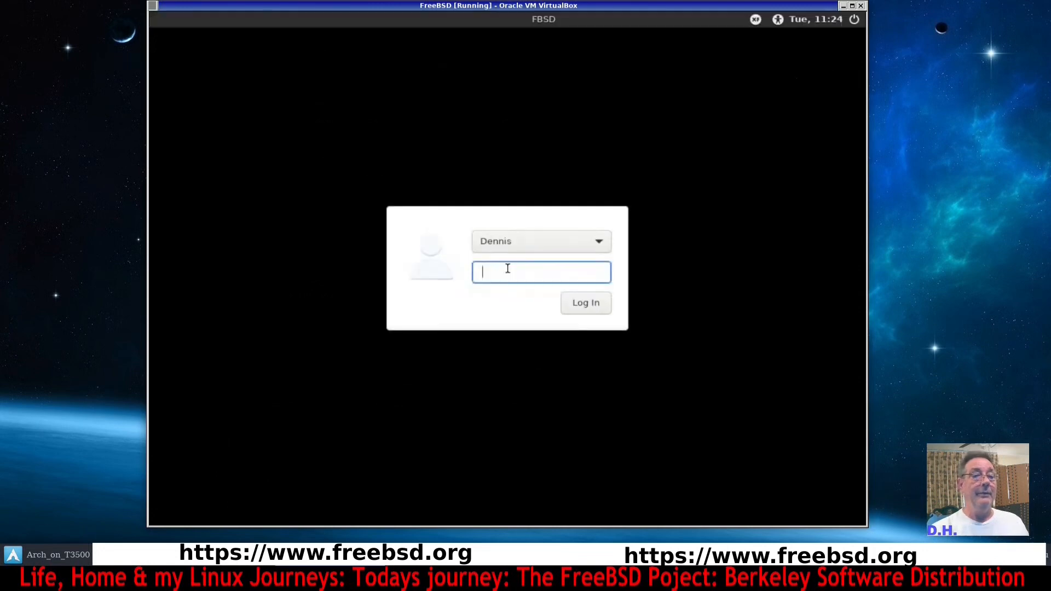
type("••••")
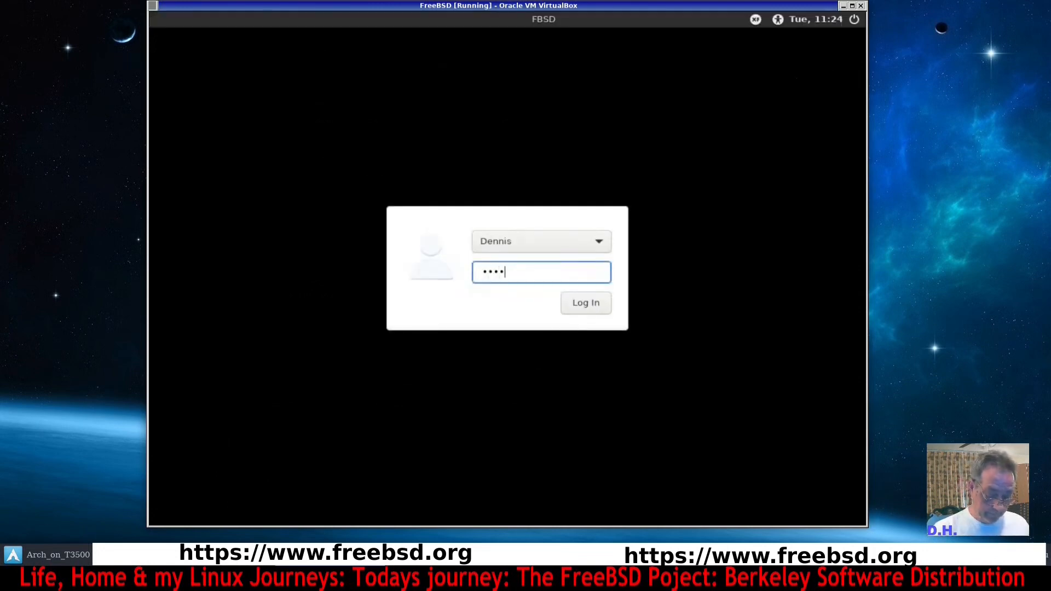
key("Return")
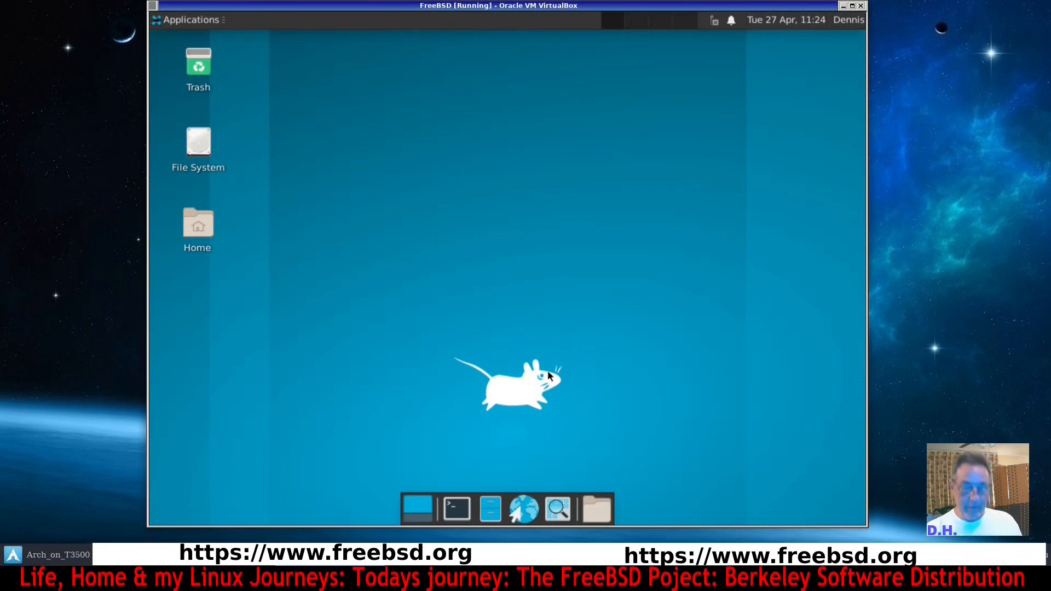
Examine the screen resolution in the XFCE Display settings, then close the dialog.
key("ctrl+c")
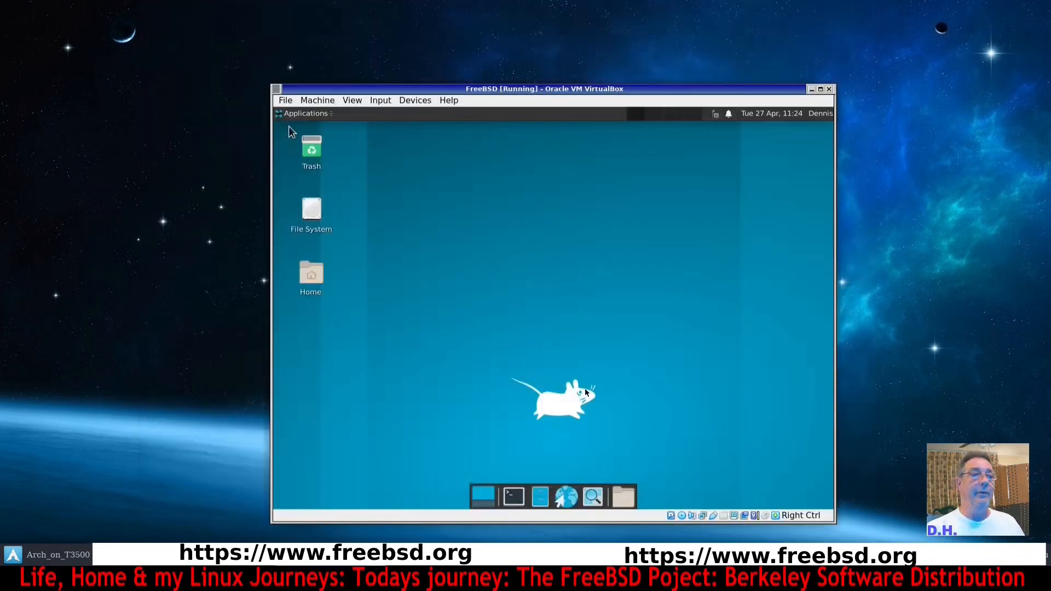
left_click_drag(369, 90, 194, 35)
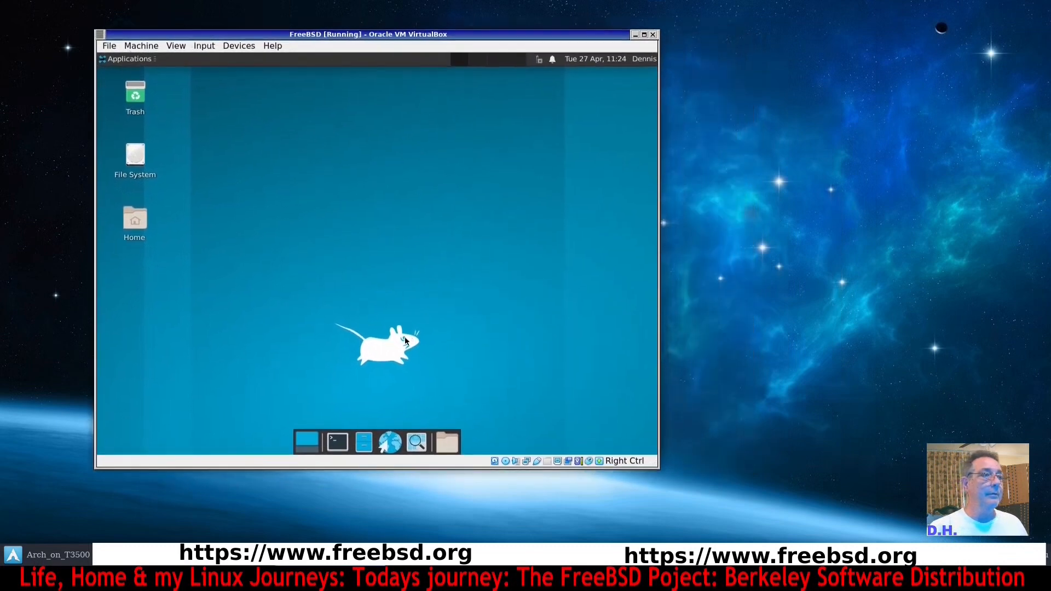
left_click(109, 60)
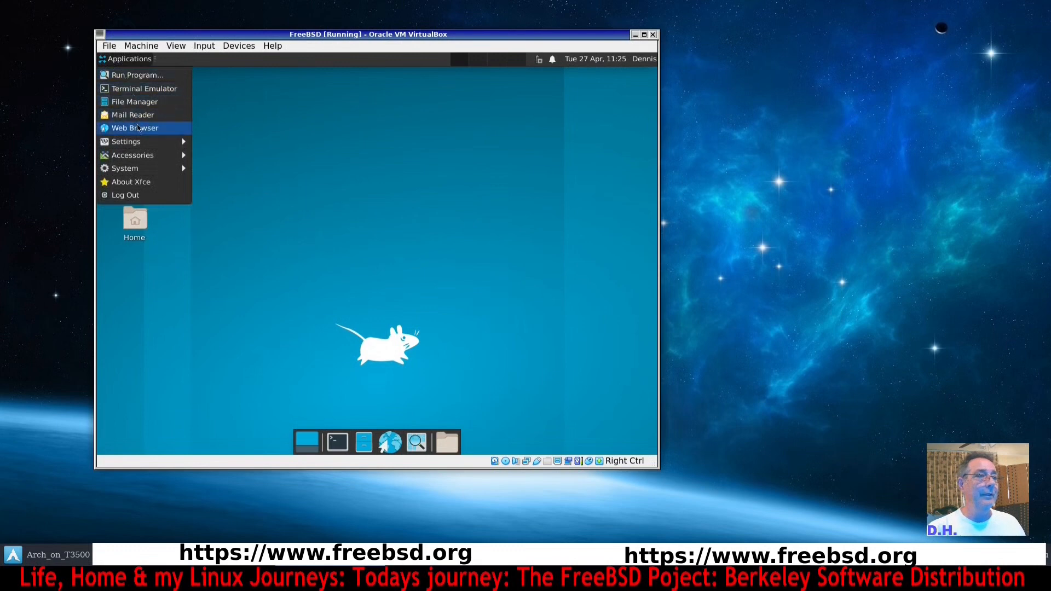
mouse_move(141, 145)
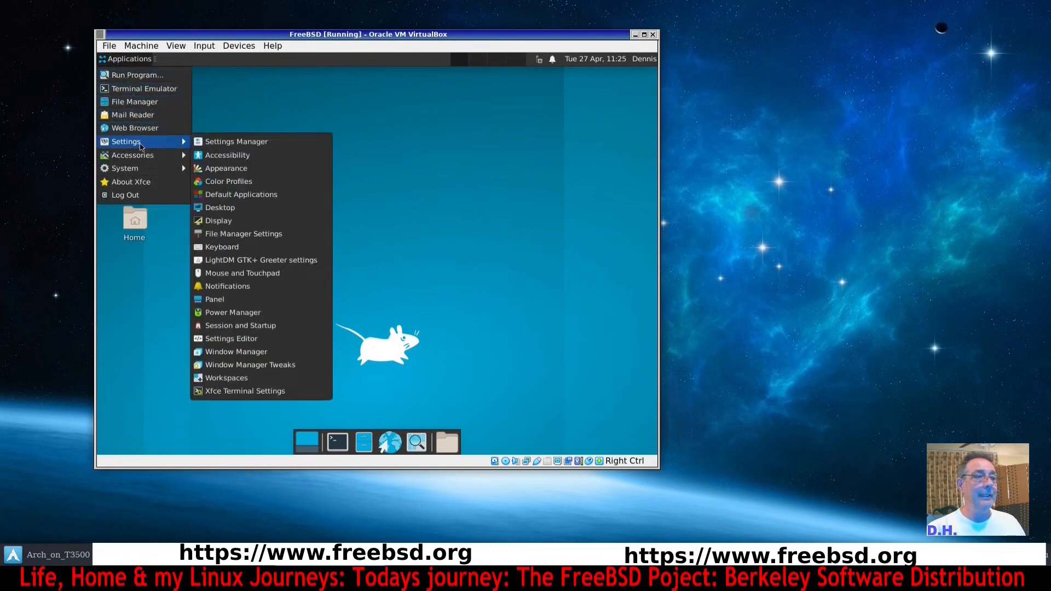
mouse_move(153, 162)
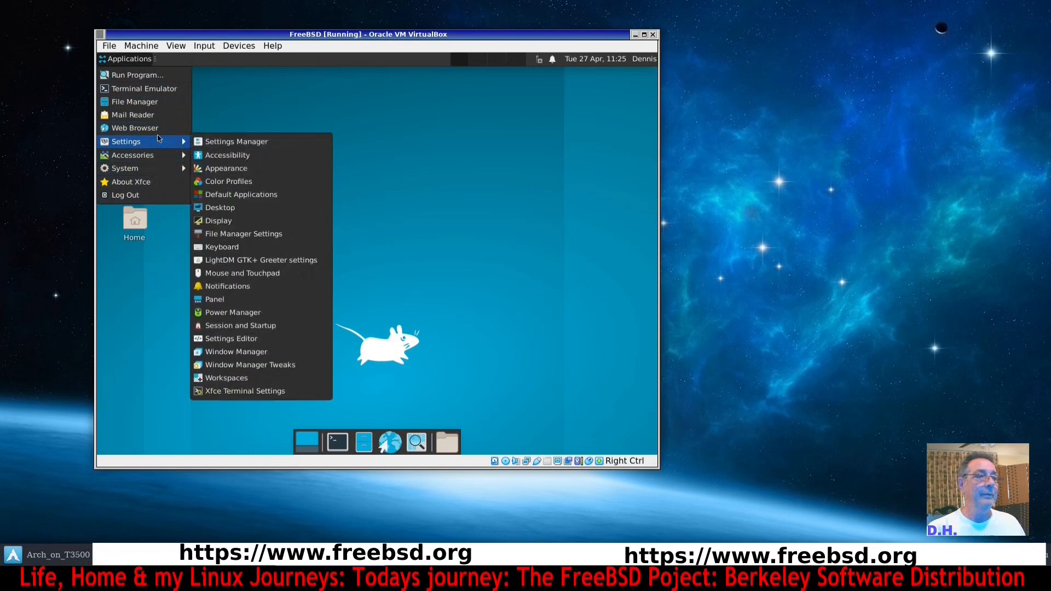
left_click(307, 219)
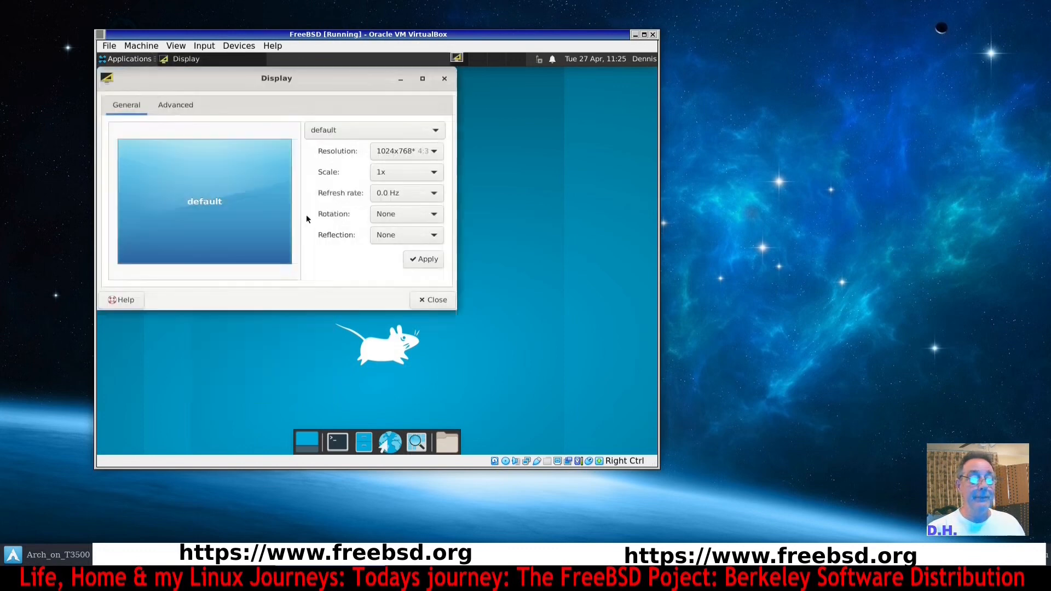
left_click_drag(369, 81, 416, 98)
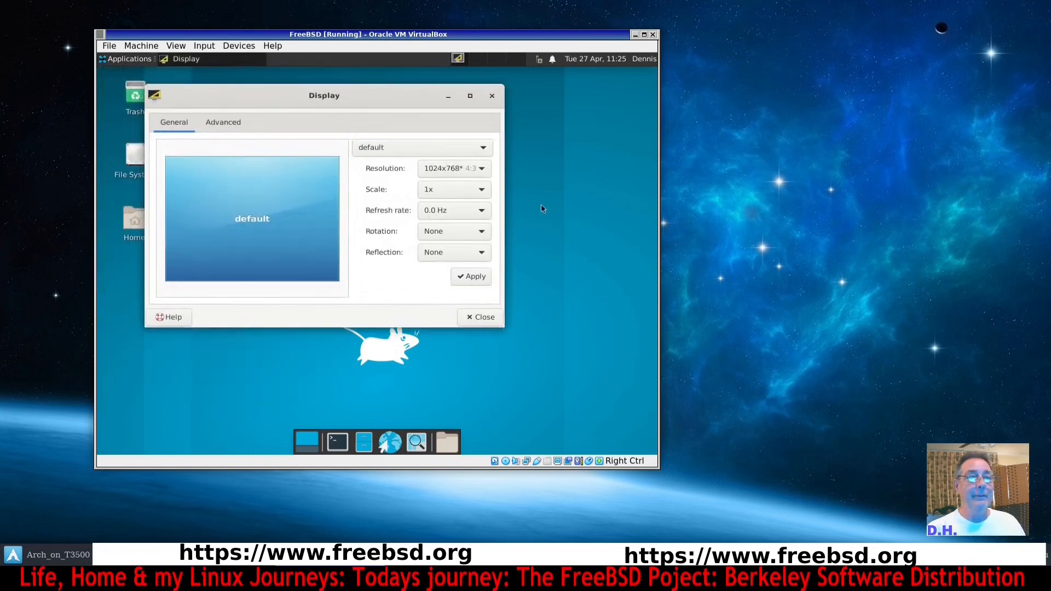
left_click(482, 169)
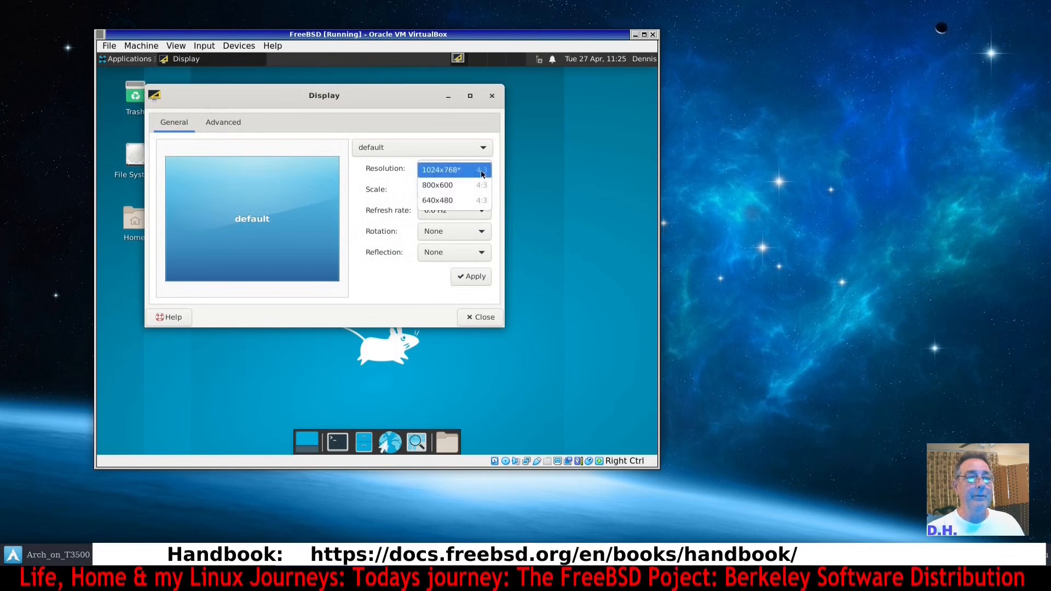
left_click(482, 173)
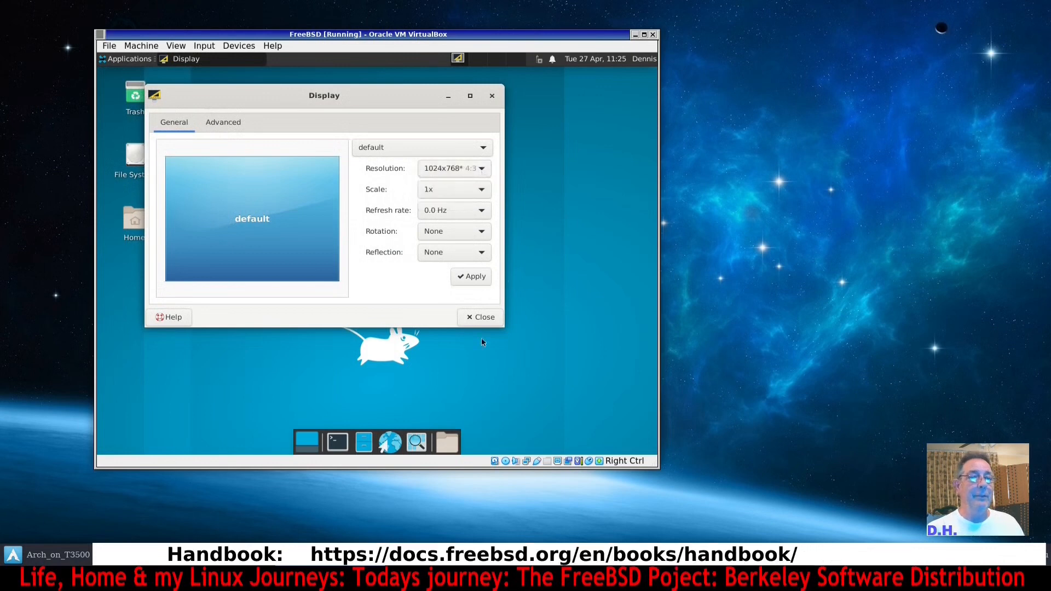
left_click(484, 322)
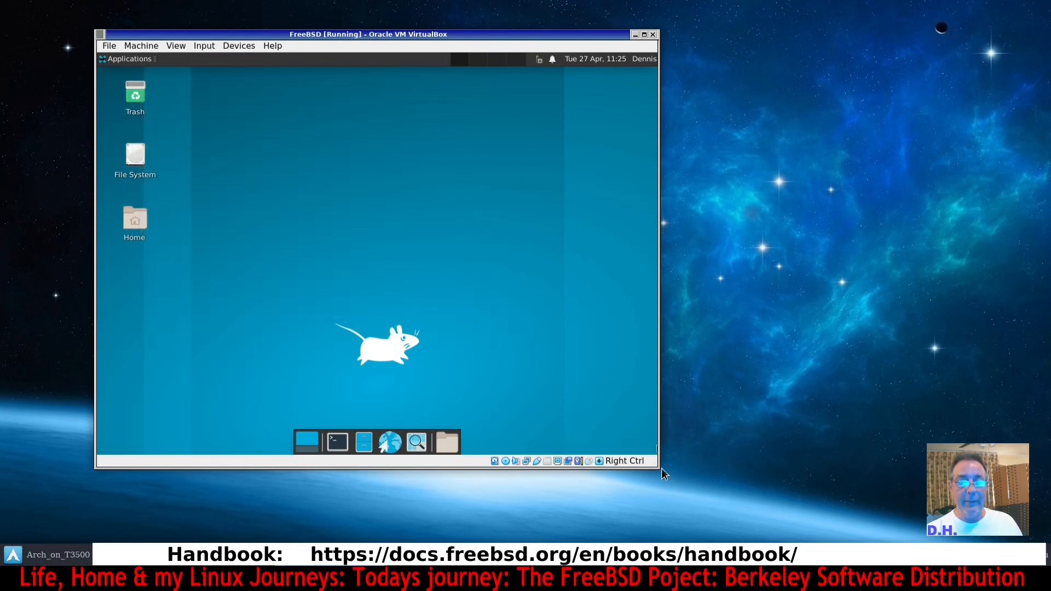
Enlarge the VM window and set its virtual screen scale to 125%.
left_click_drag(661, 468, 695, 477)
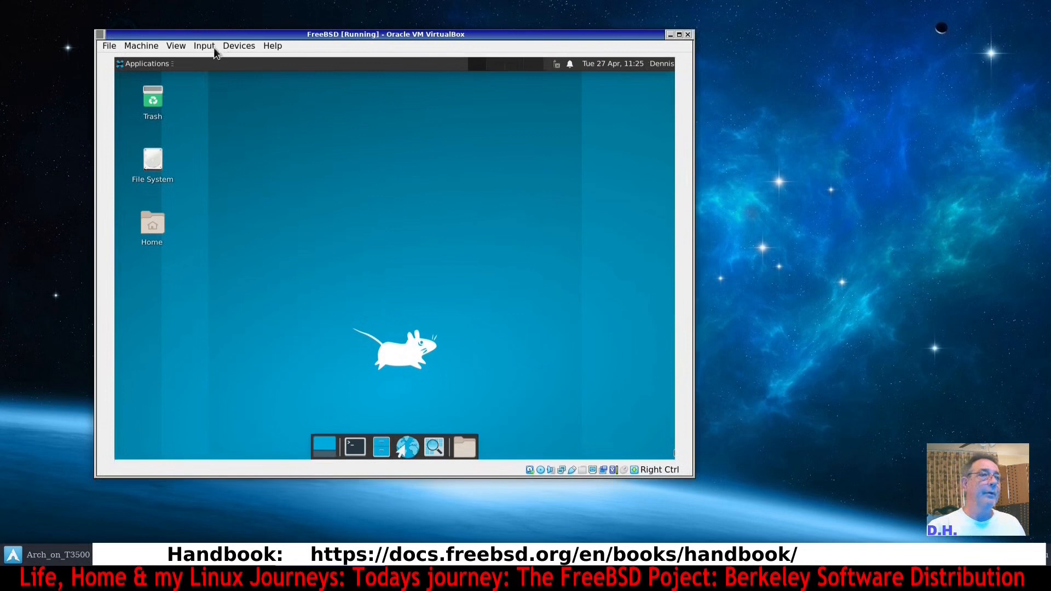
left_click(178, 46)
mouse_move(208, 201)
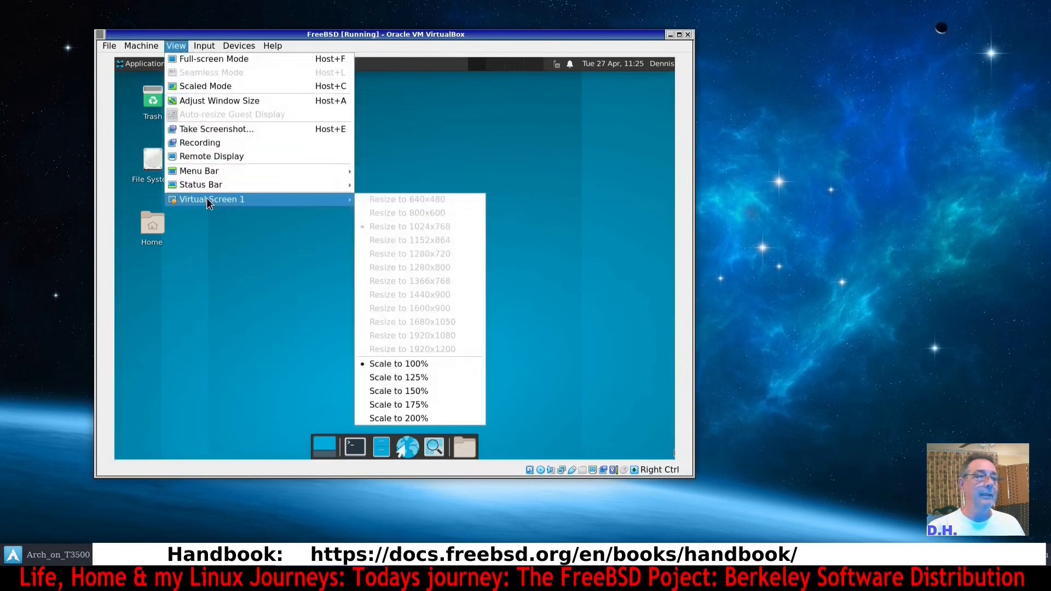
left_click(403, 376)
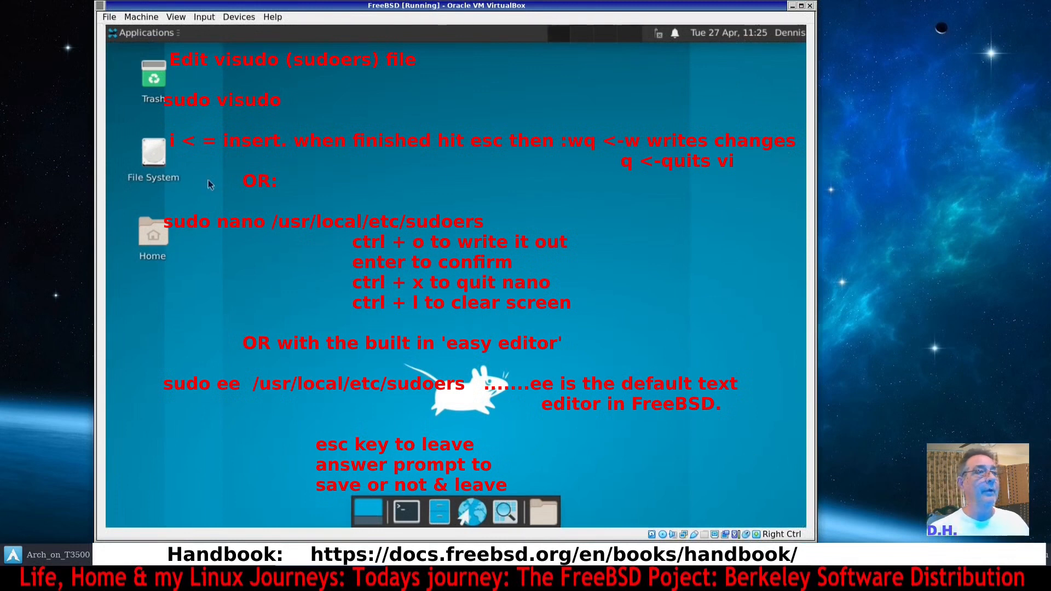
Open a terminal and try to run sudo freebsd-update fetch install.
left_click(412, 514)
type("sudo")
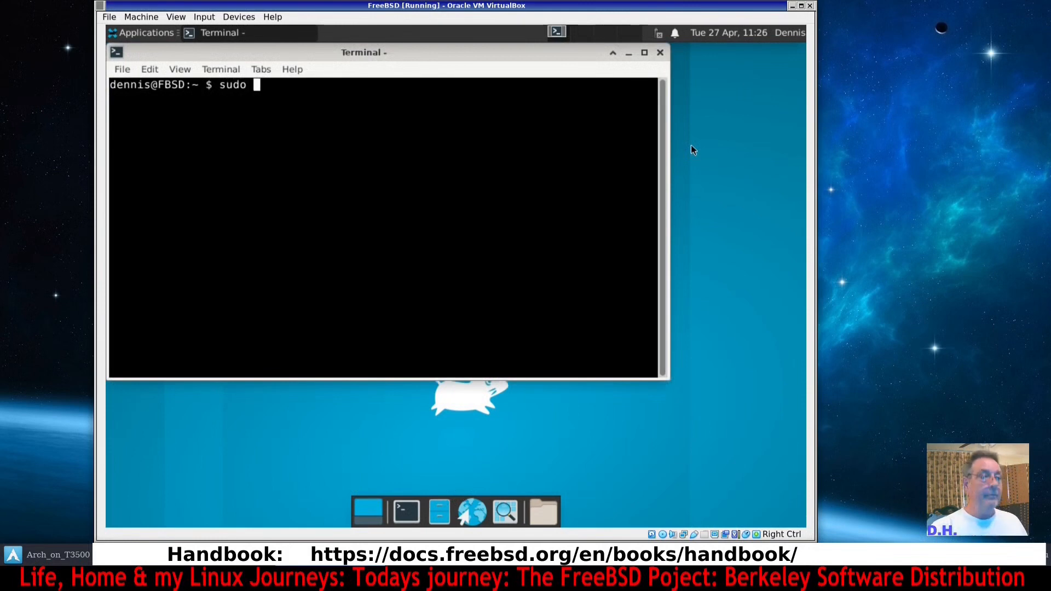
type("free")
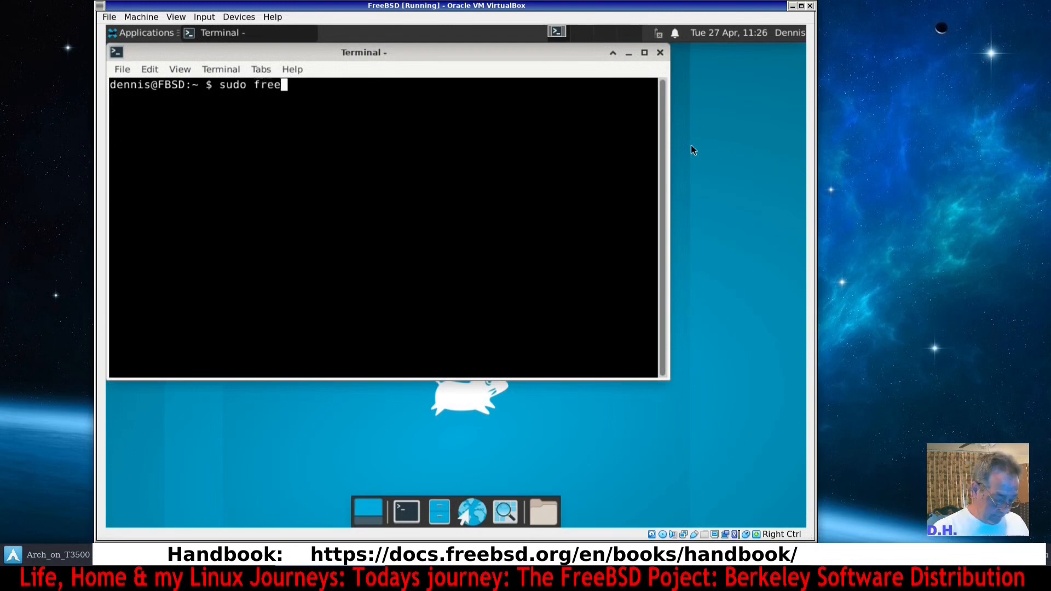
type("bsd-u")
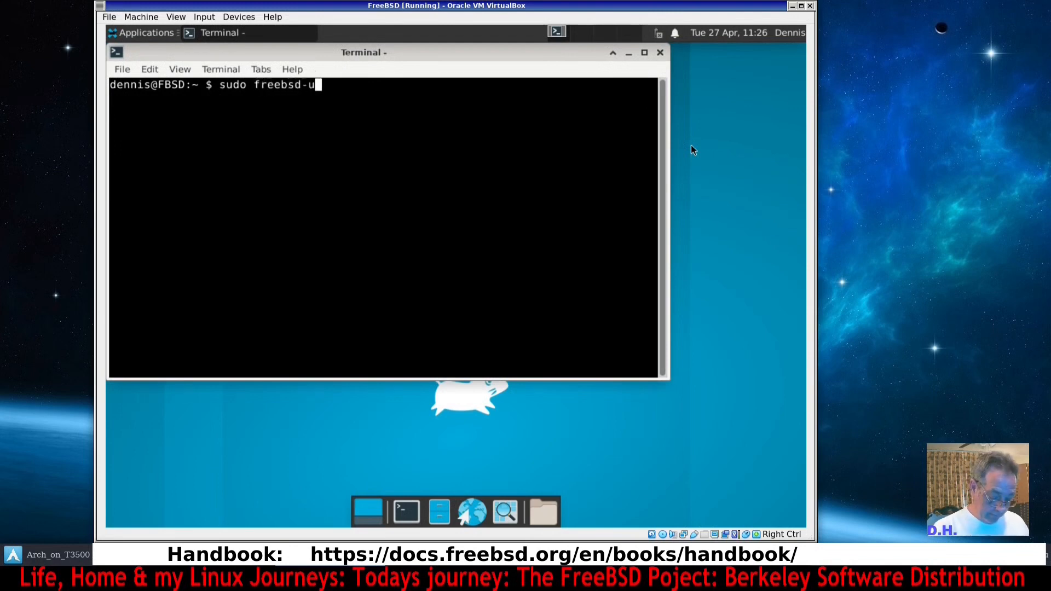
type("pdate ")
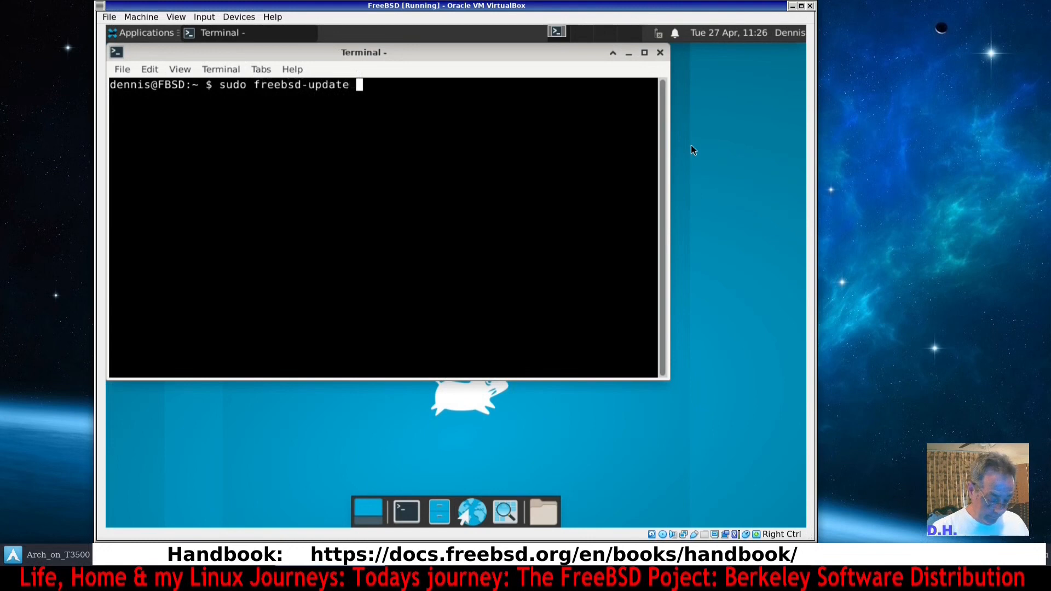
type("fetch ")
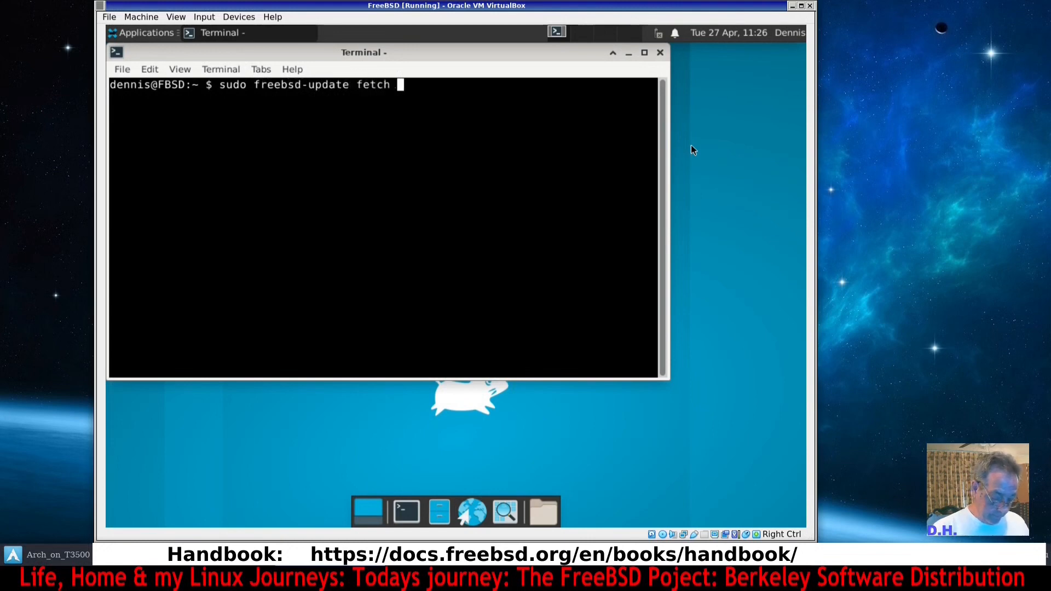
type("install")
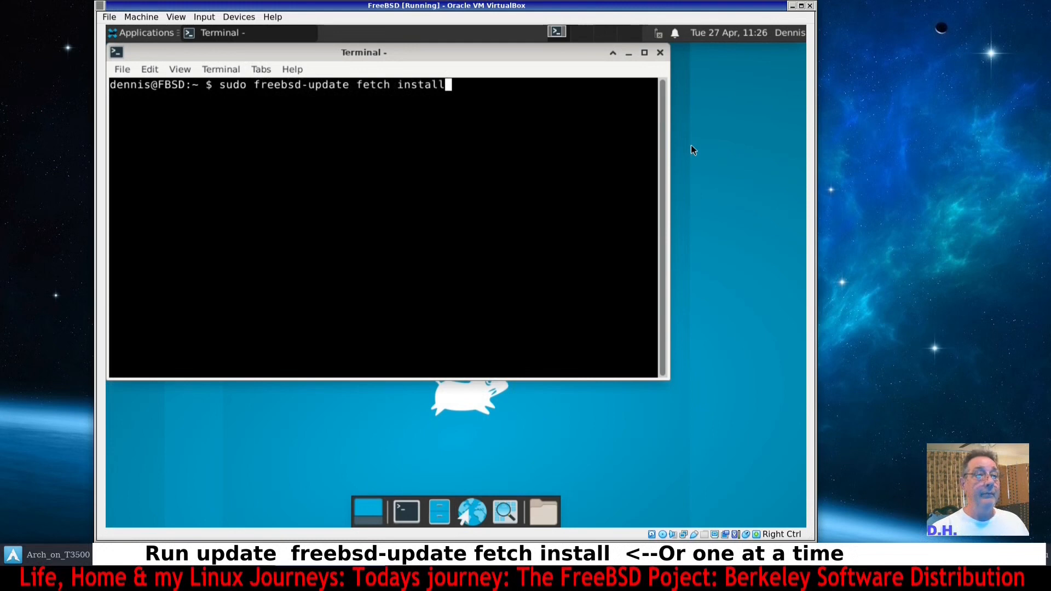
key("Return")
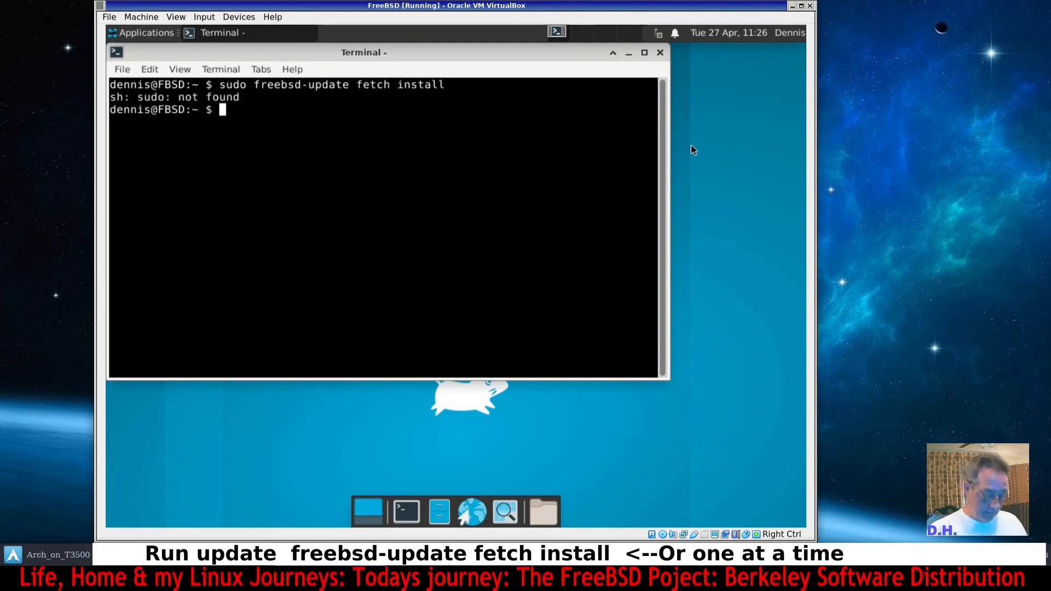
type("su -")
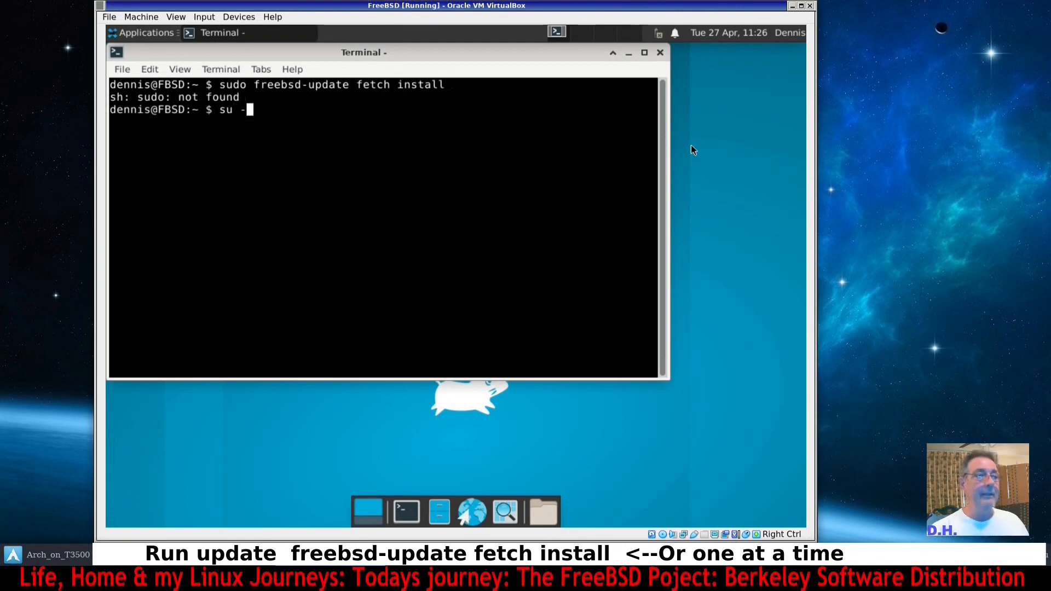
key("Return")
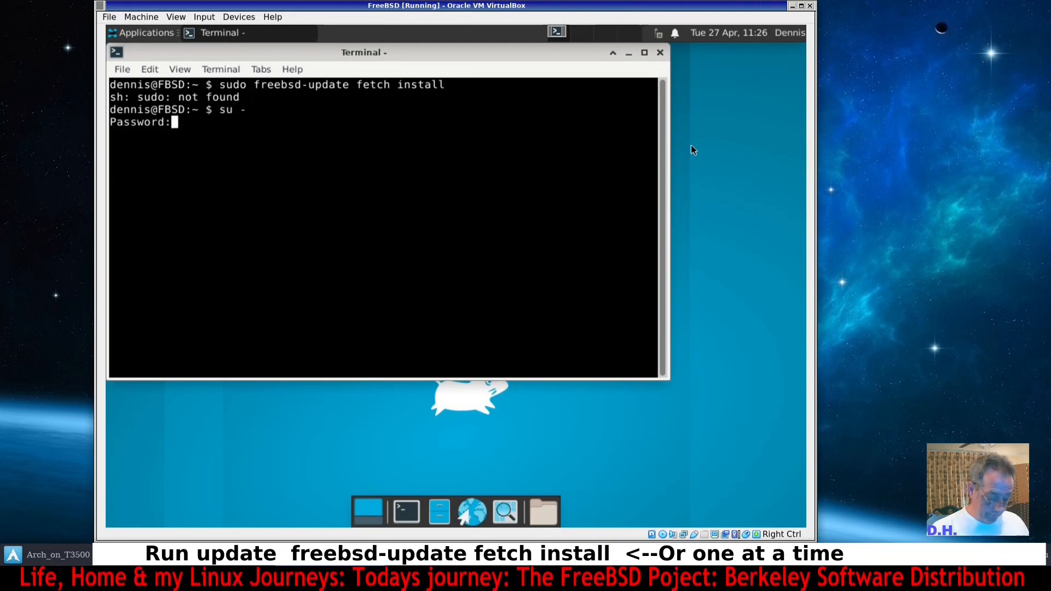
key("Return")
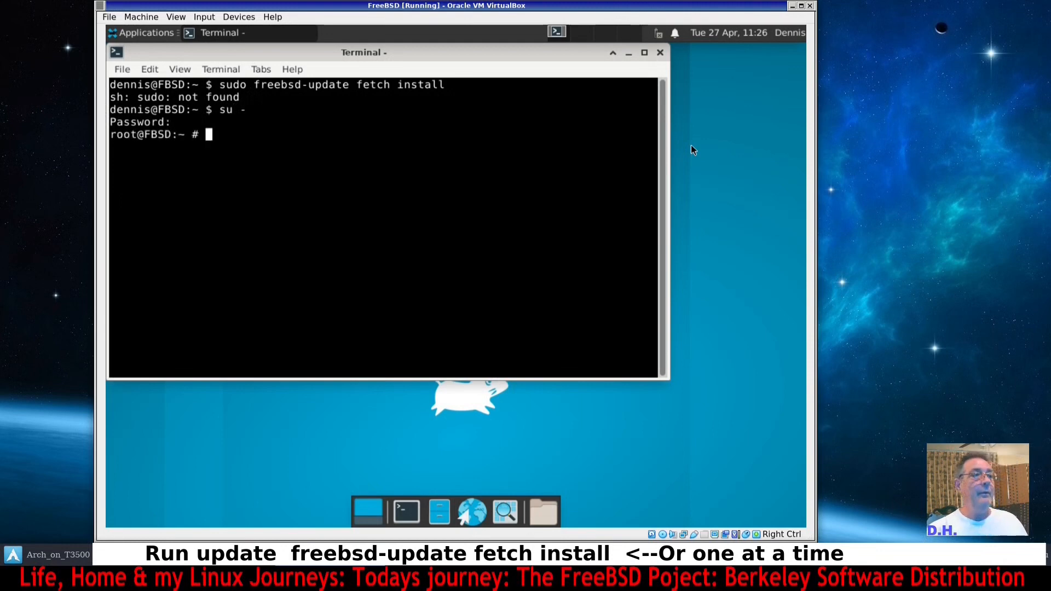
key("ctrl+d")
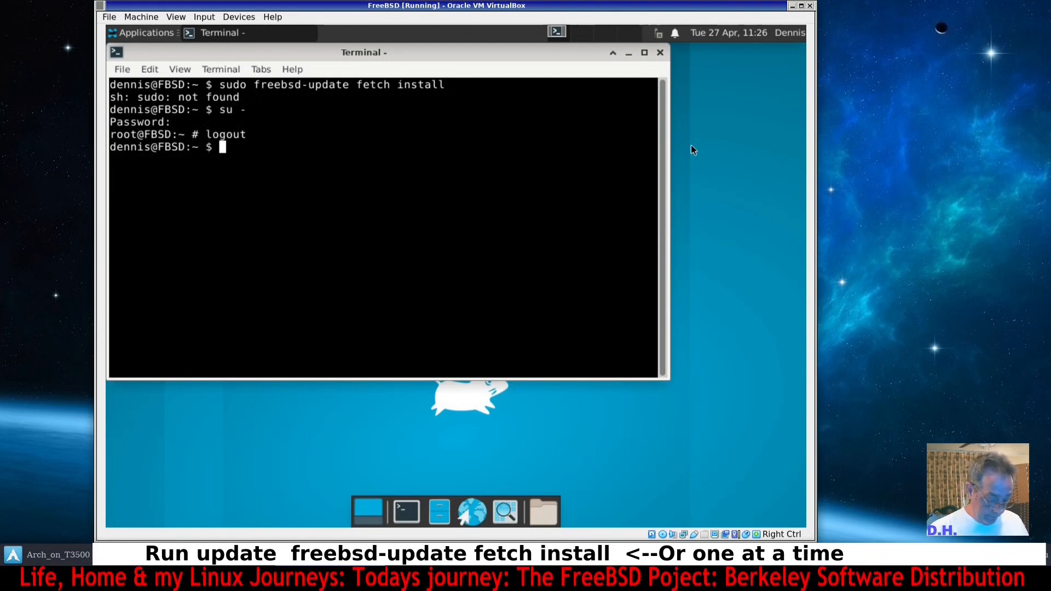
Become root with su - and the root password, then install the sudo package with pkg install sudo, confirming with y.
type("-")
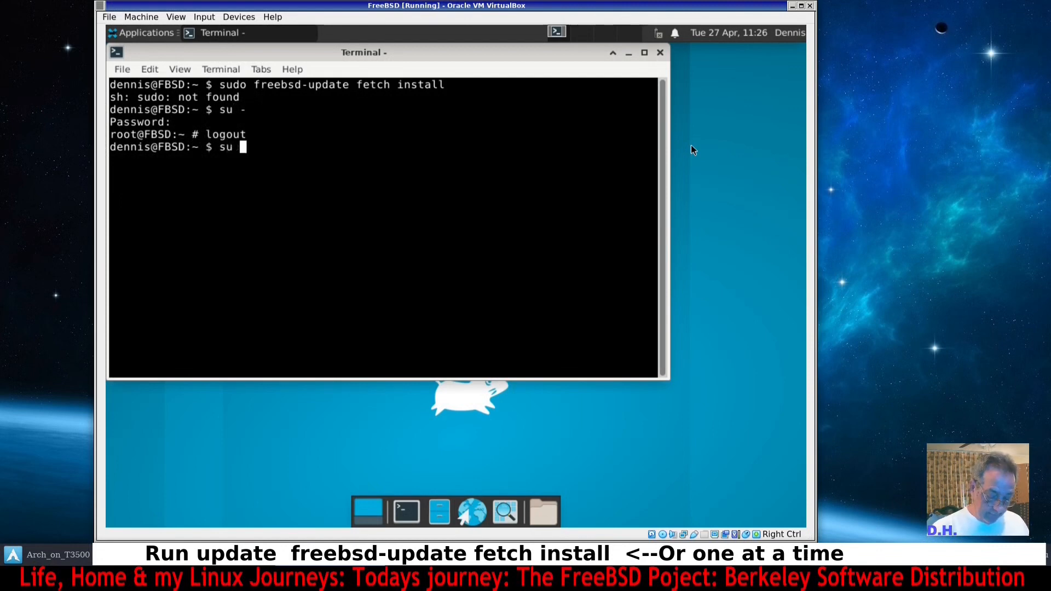
key("Return")
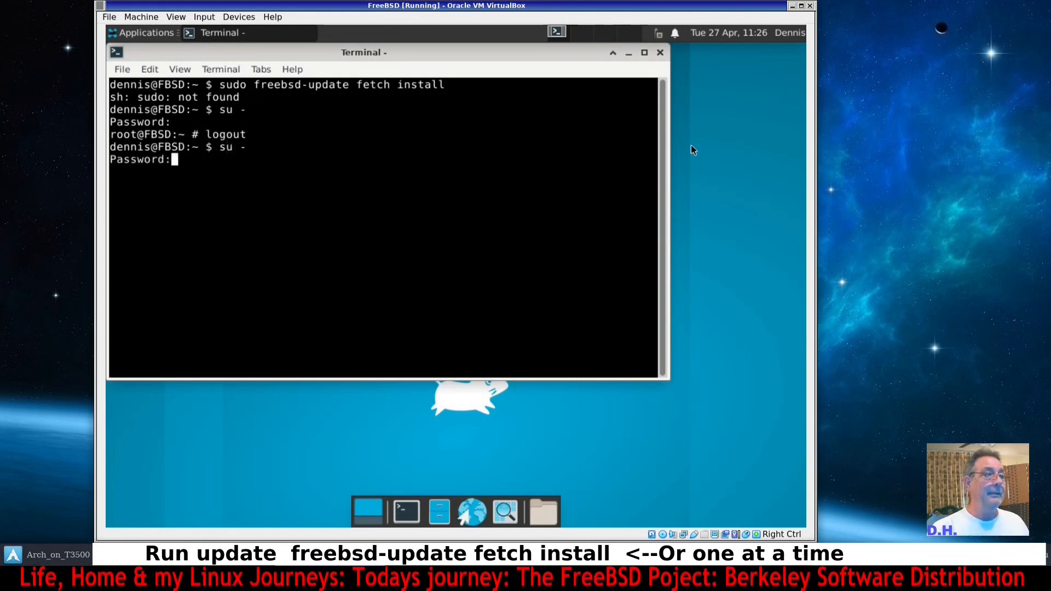
key("Return")
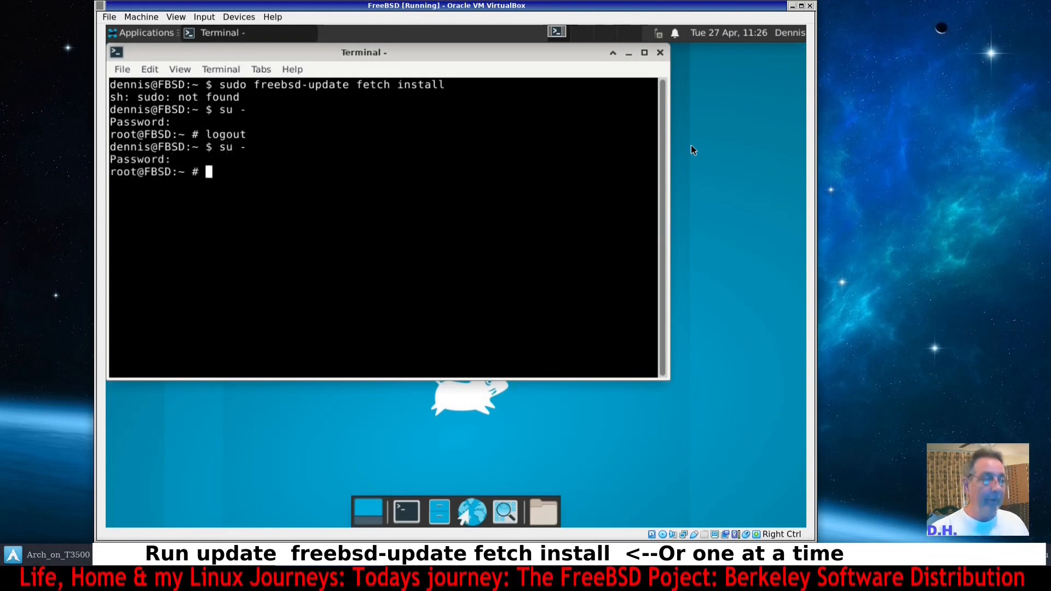
type("pkg install")
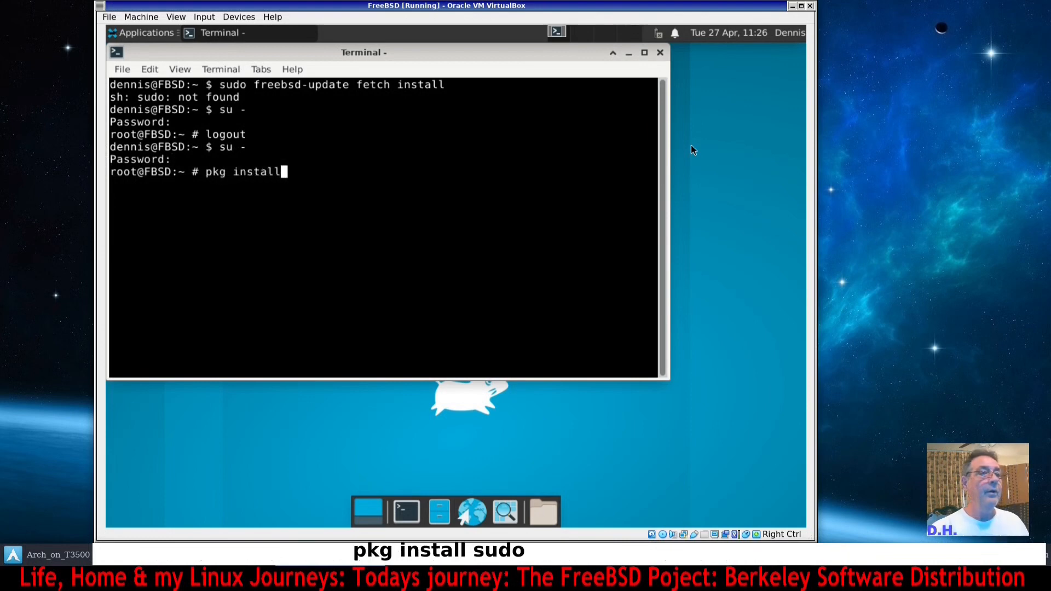
type(" sudo")
key("Return")
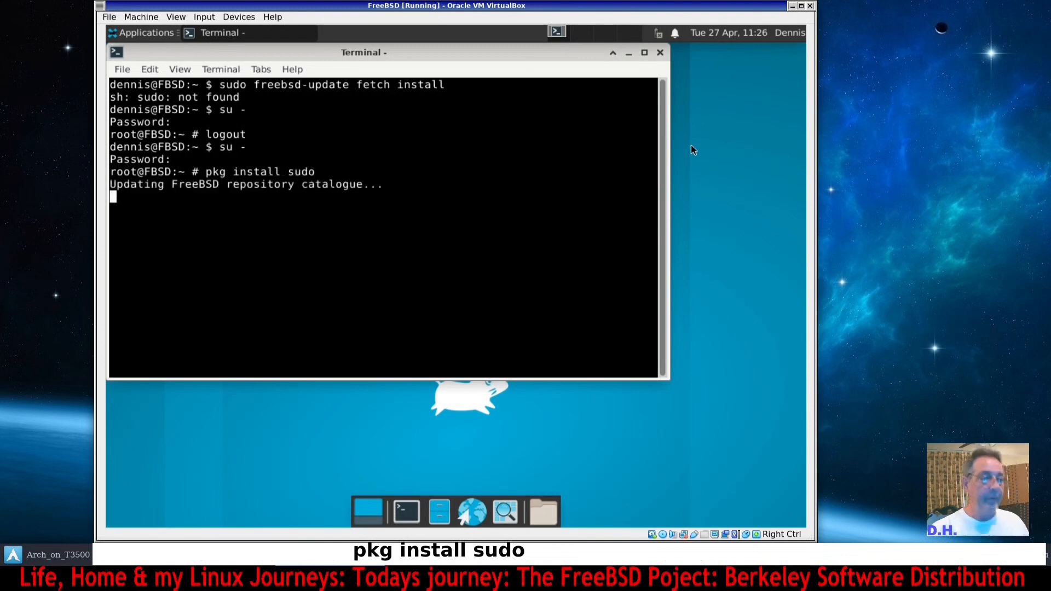
type("y")
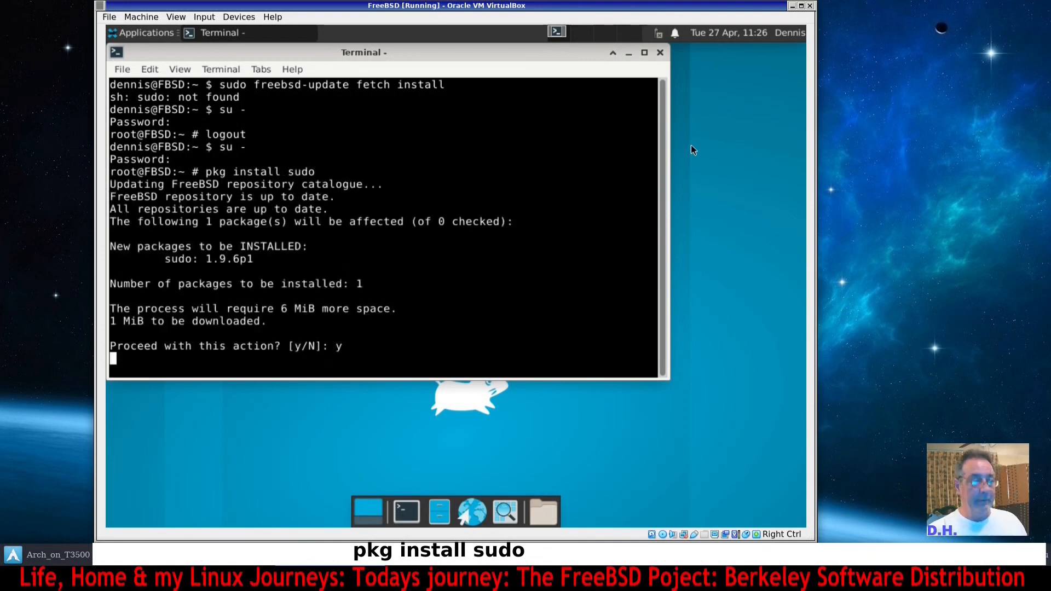
key("Return")
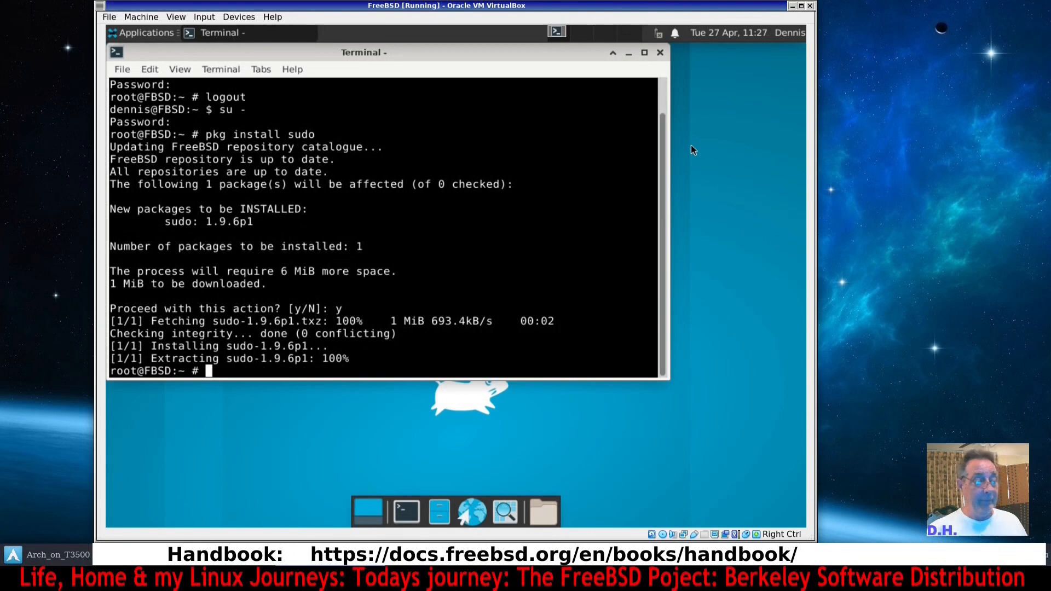
Log out of root, clear the screen and try sudo freebsd-update fetch install again, entering the user's account password.
key("ctrl+d")
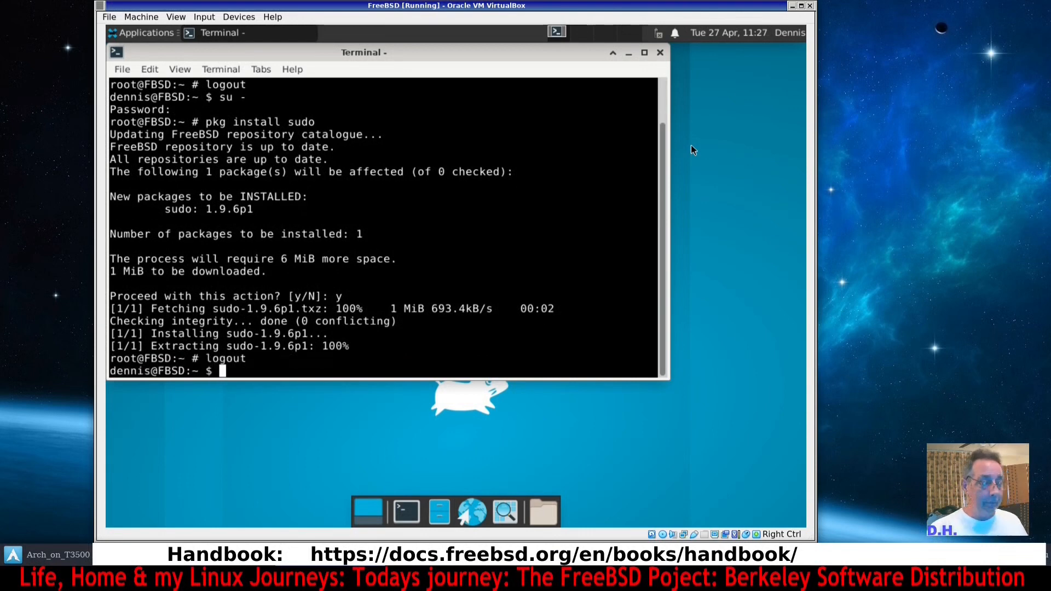
key("ctrl+l")
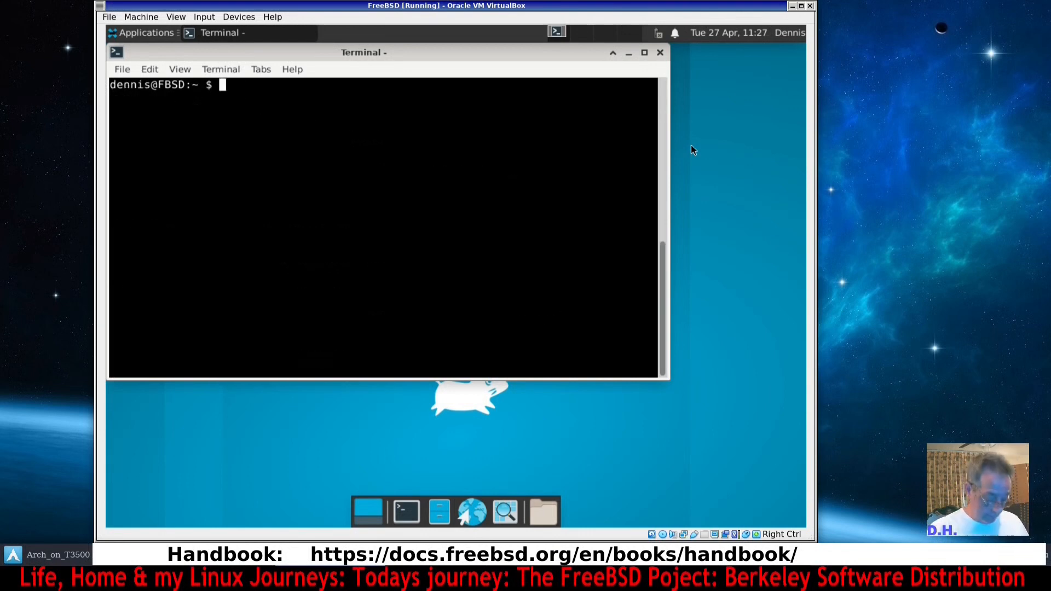
type("sudo ")
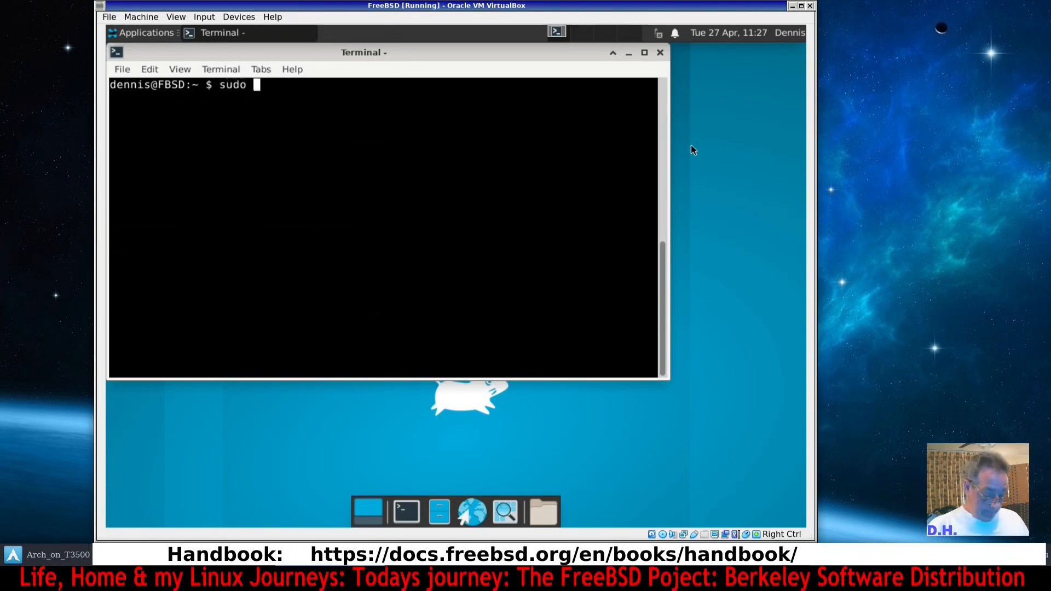
type("free")
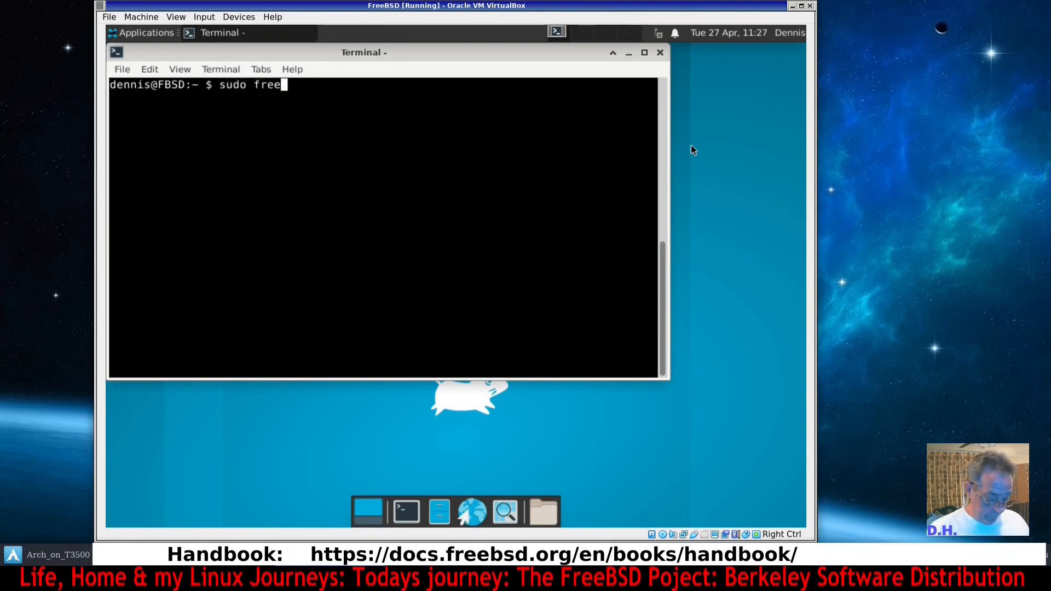
type("bsd")
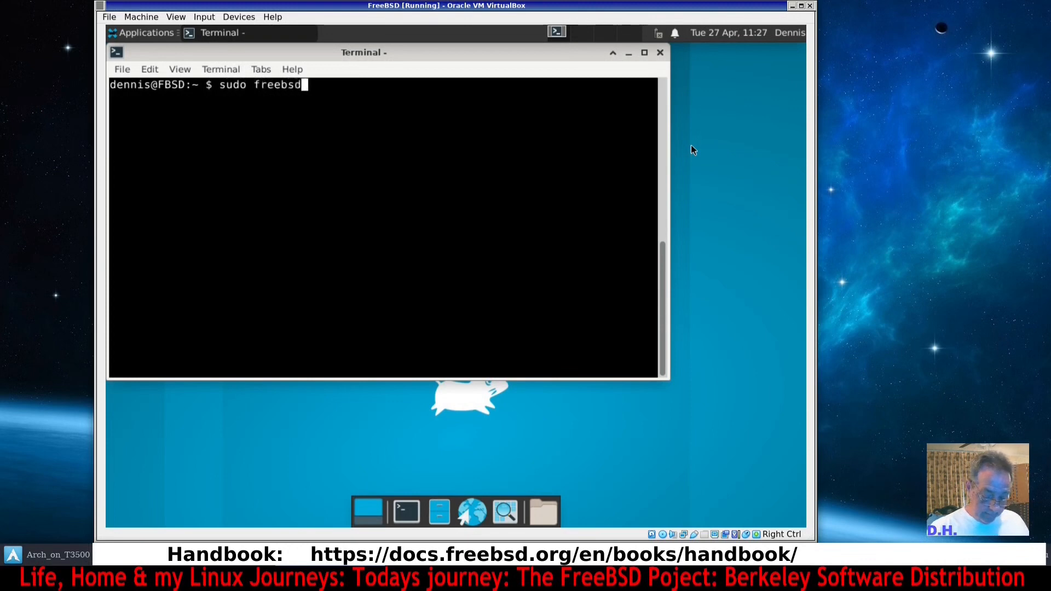
type("-update")
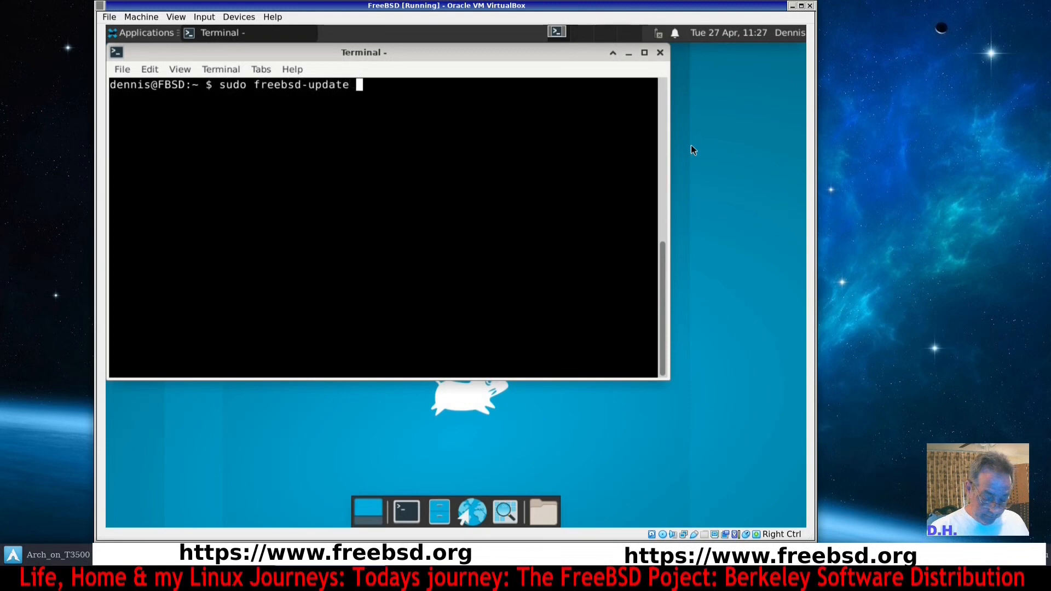
type(" fetch ")
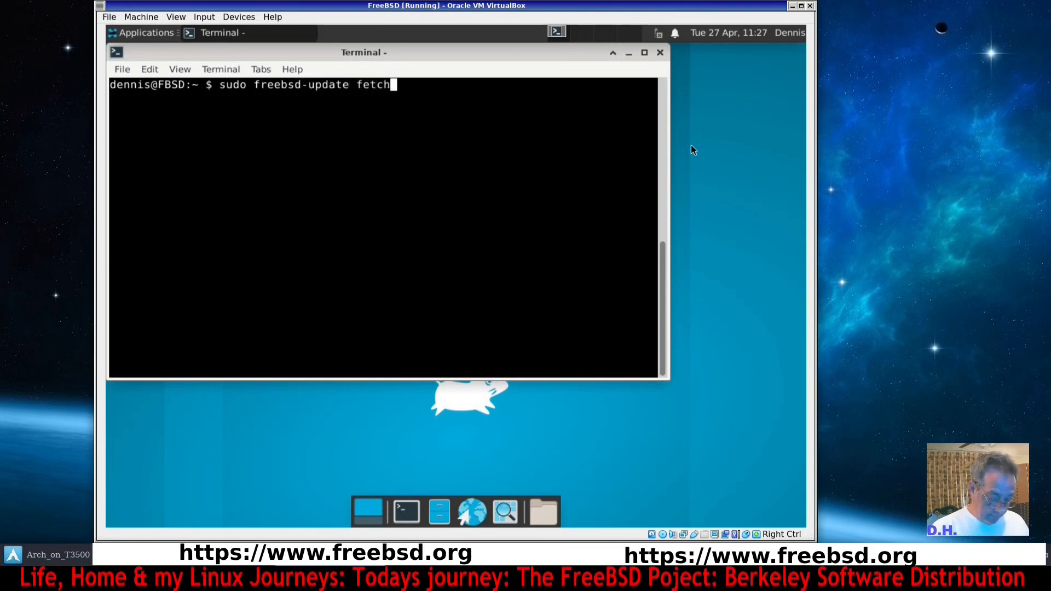
type("install")
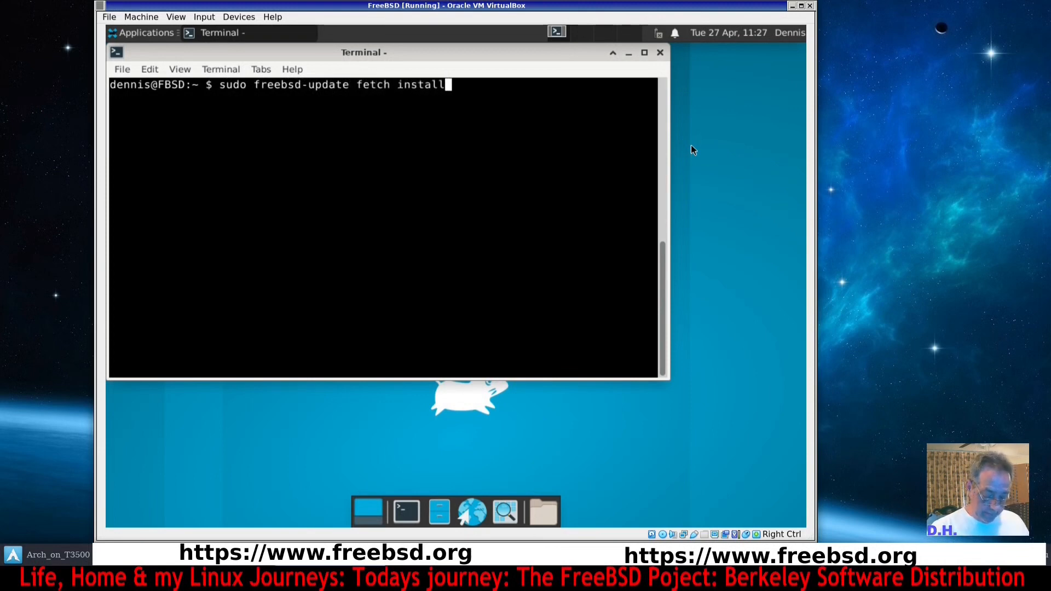
key("Return")
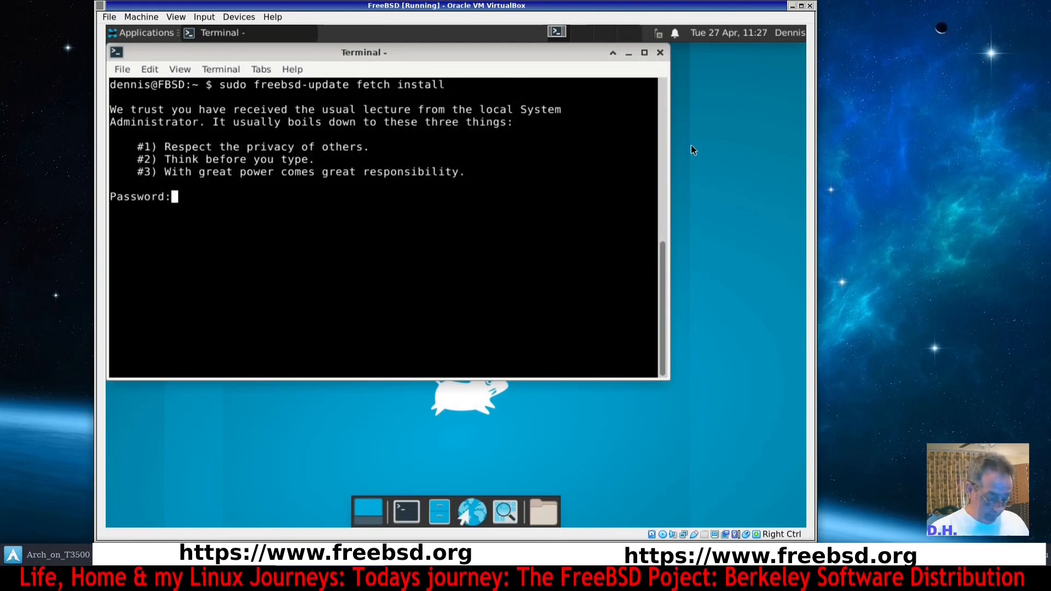
key("Return")
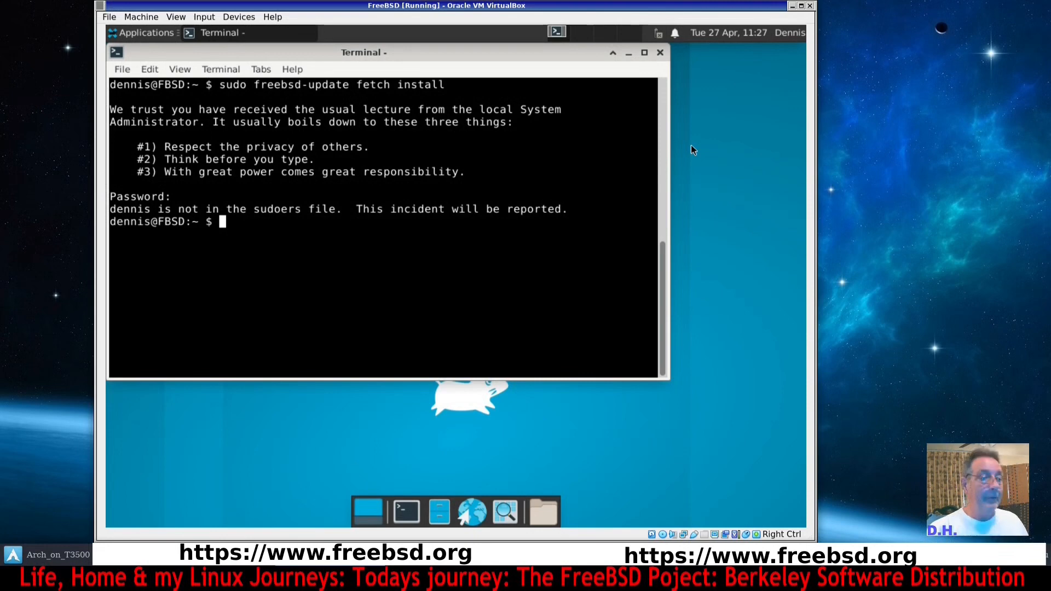
Become root with su - and enter the root password.
type("su -")
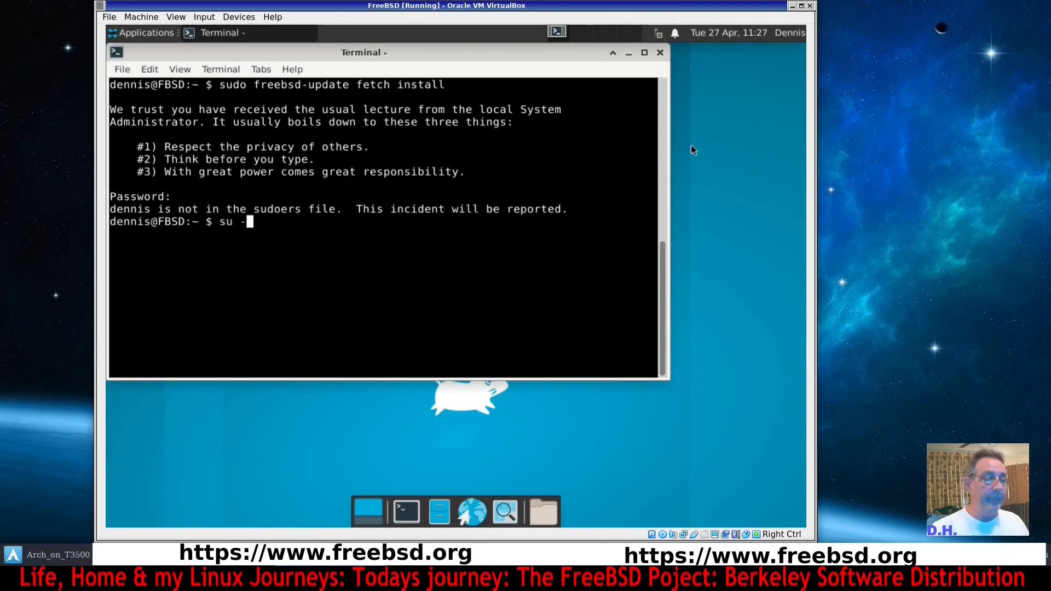
key("Return")
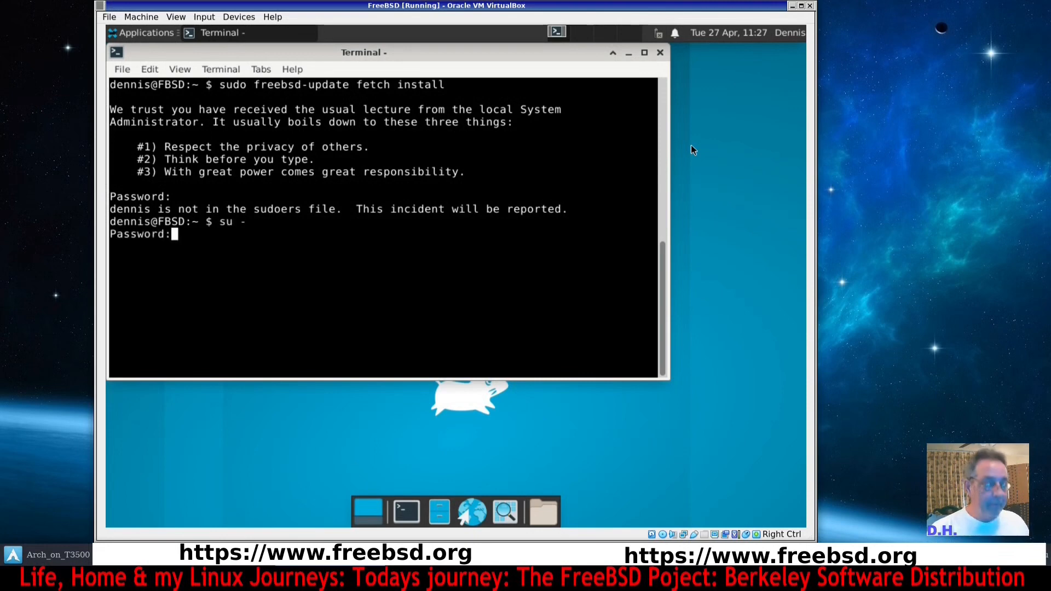
key("Return")
Open the sudoers file with visudo and uncomment the %wheel ALL=(ALL) ALL line.
type("visudo")
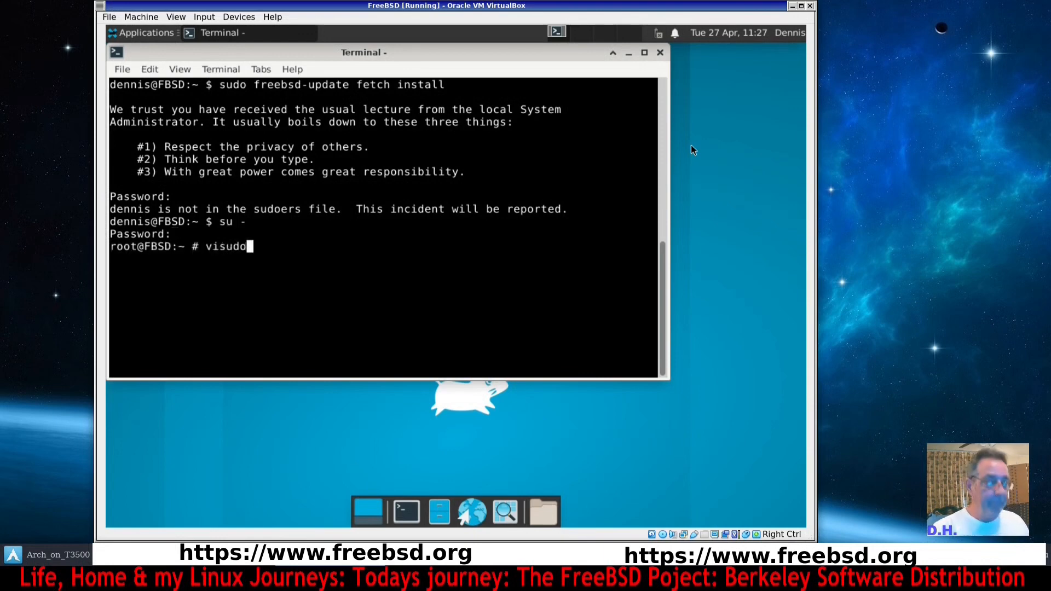
key("Return")
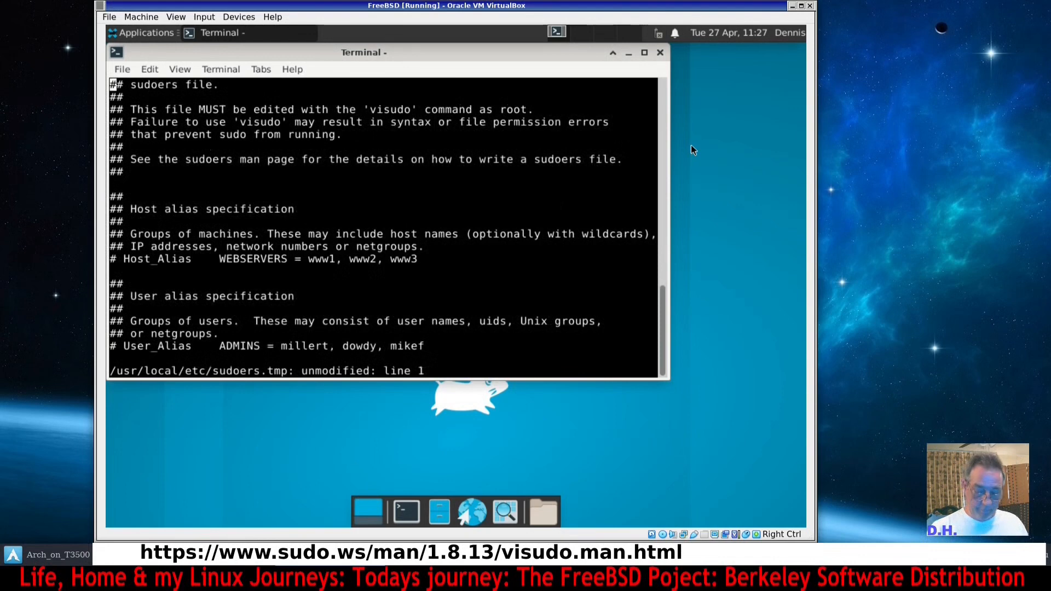
key("Down")
key("Down")
key("Down")
key("Down")
key("Down")
key("Down")
key("Down")
key("Down")
key("Down")
key("Down")
key("Down")
key("Down")
key("Down")
key("Down")
key("Down")
key("Down")
key("Down")
key("Down")
key("Down")
key("Down")
key("Down")
key("Down")
key("Down")
key("Down")
key("Down")
key("Down")
key("Down")
key("Down")
key("Down")
key("Down")
key("Down")
key("Down")
key("Down")
key("Down")
key("Down")
key("Down")
key("Down")
key("Down")
key("Down")
key("Down")
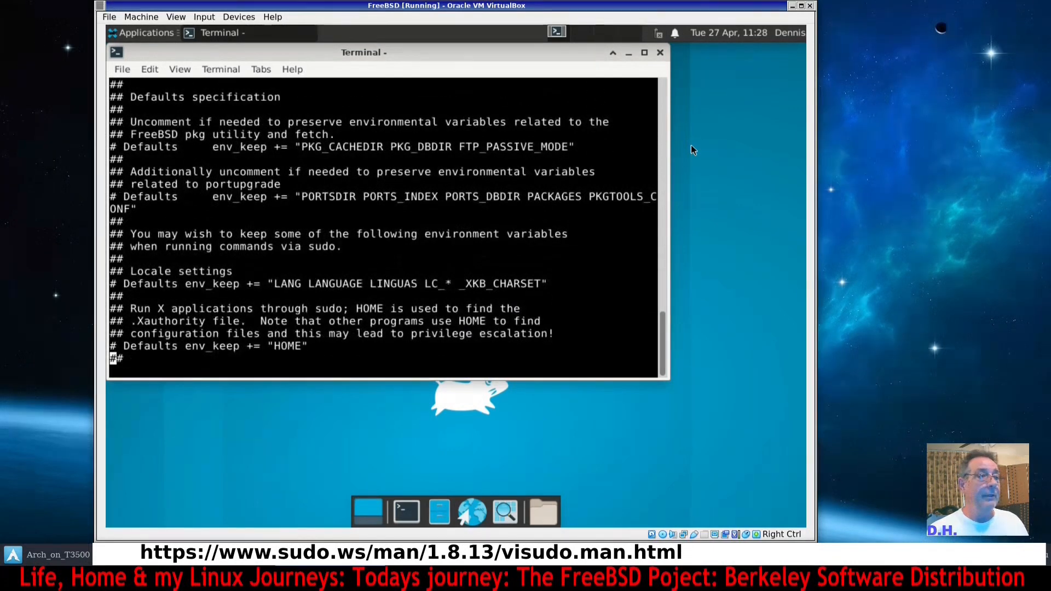
key("Down")
key("Down")
key("Down")
key("Down")
key("Down")
key("Down")
key("Down")
key("Down")
key("Down")
key("Down")
key("Down")
key("Down")
key("Down")
key("Down")
key("Down")
key("Down")
key("Down")
key("Down")
key("Down")
key("Down")
key("Down")
key("Down")
key("Down")
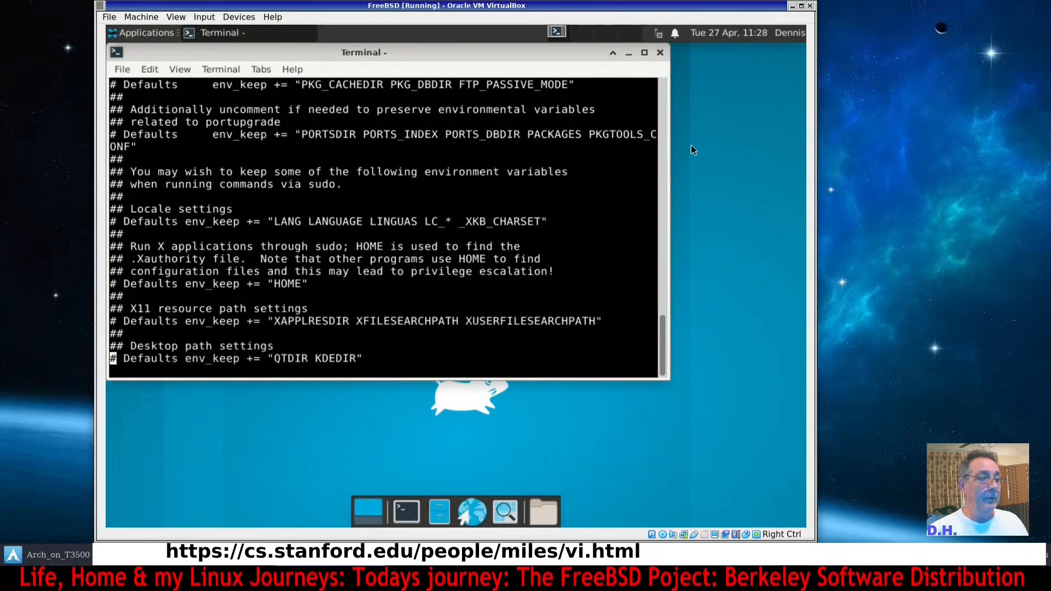
key("Down")
key("Down")
key("Down")
key("Down")
key("Down")
key("Down")
key("Down")
key("Down")
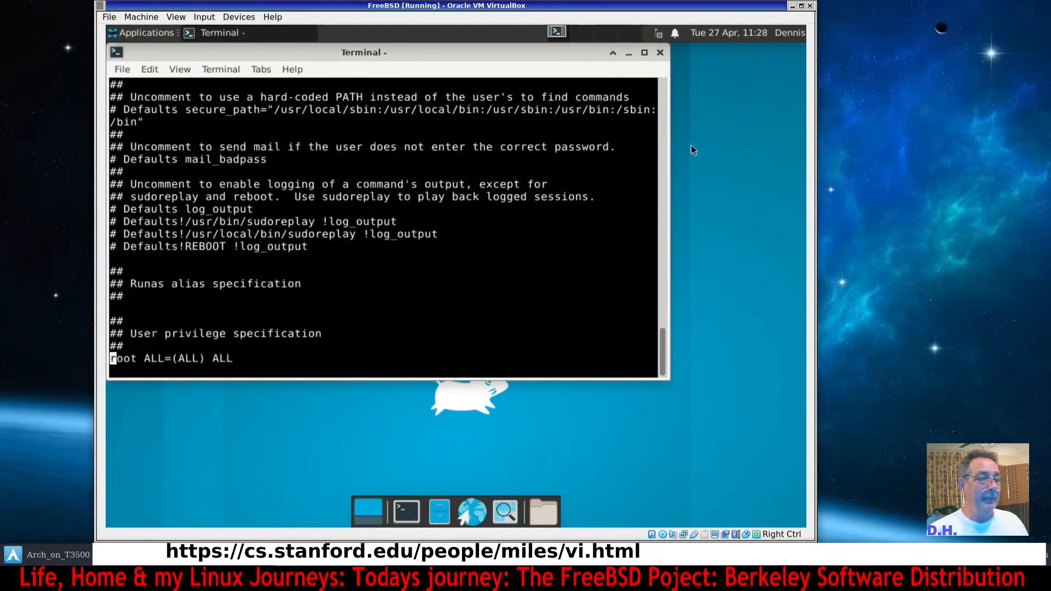
key("Down")
key("Down")
key("Down")
key("Down")
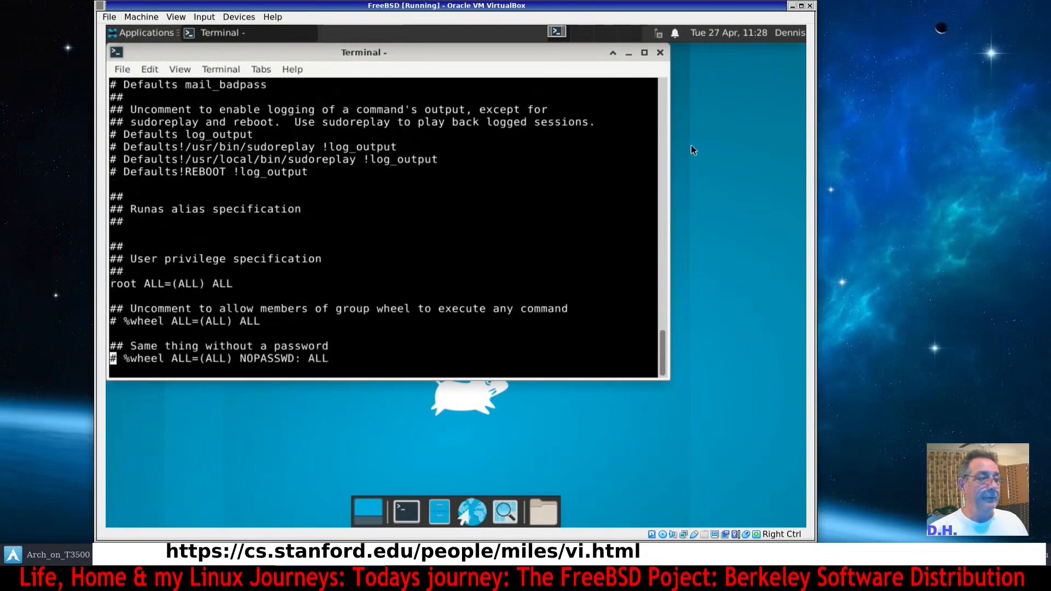
key("Up")
key("Up")
key("Up")
key("Up")
key("Up")
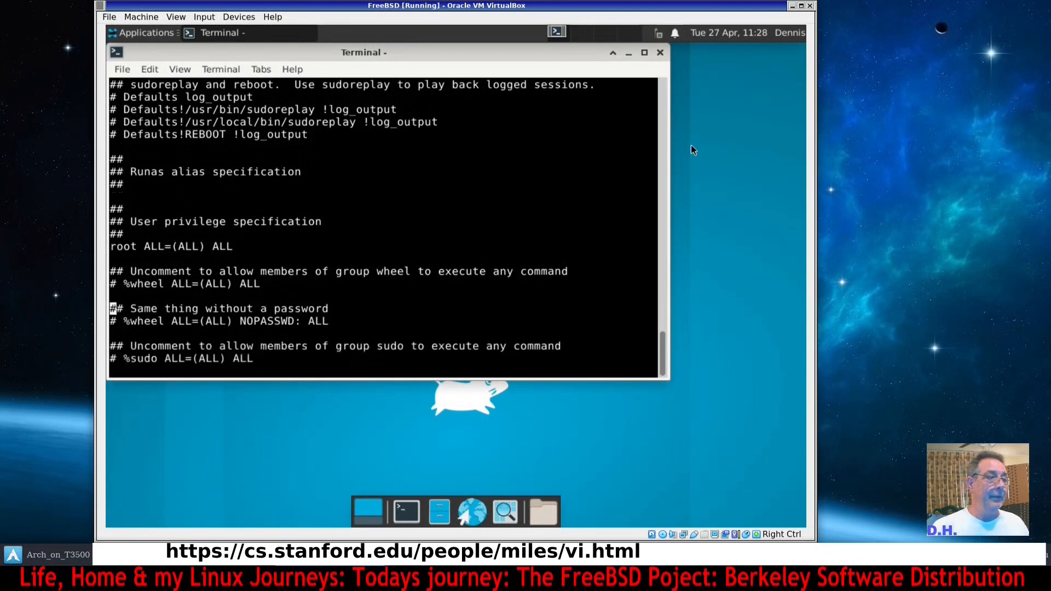
key("Up")
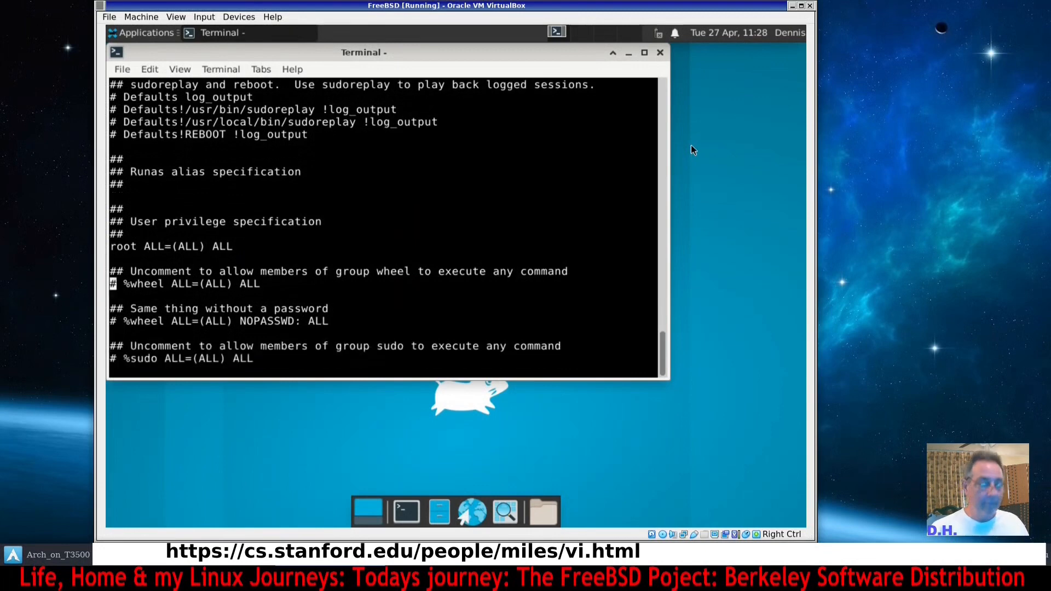
key("Right")
key("Right")
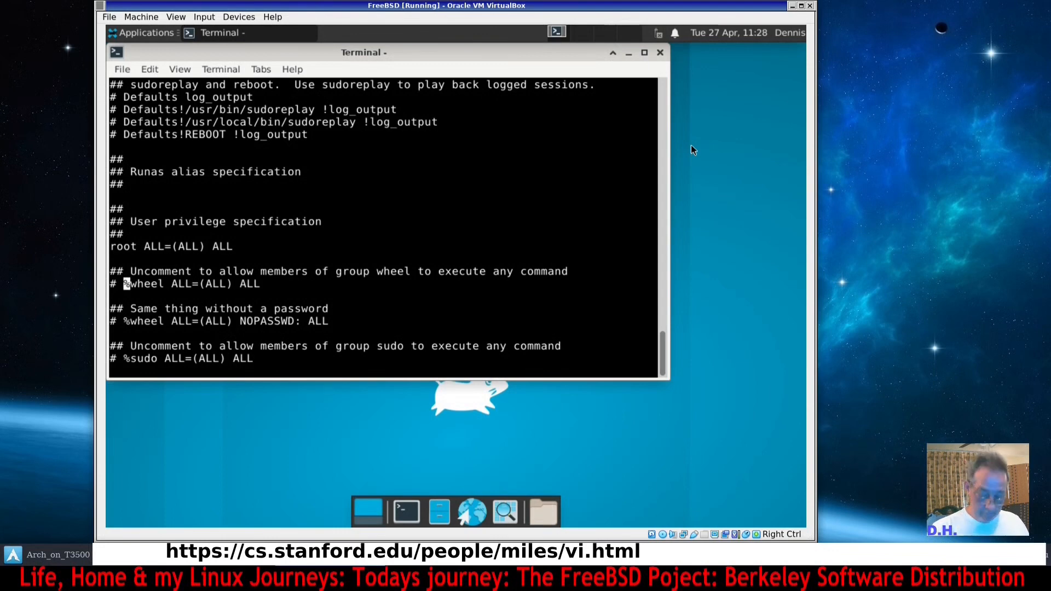
key("h")
key("h")
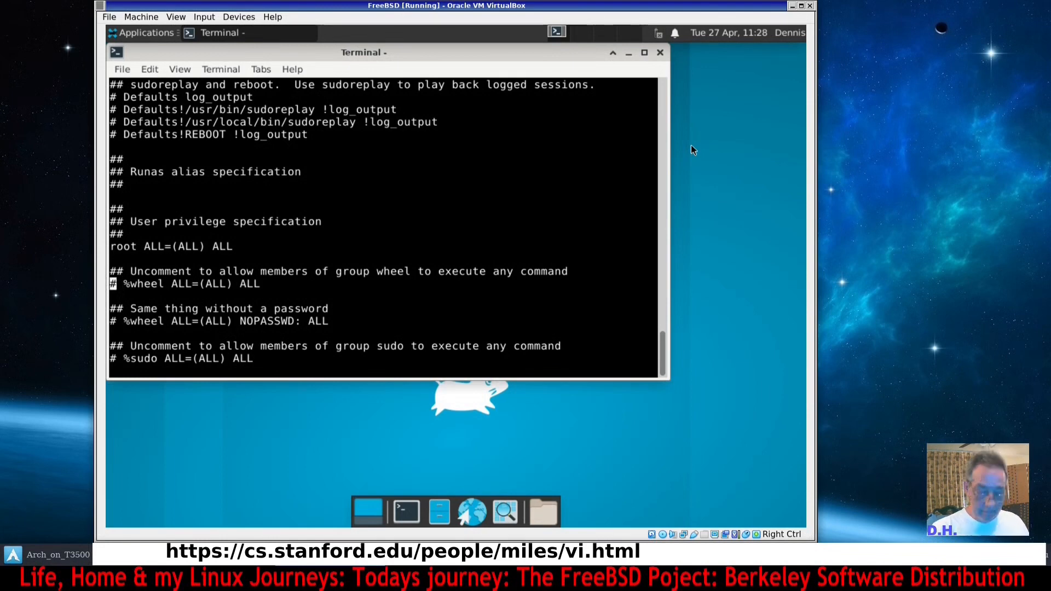
key("l")
key("x")
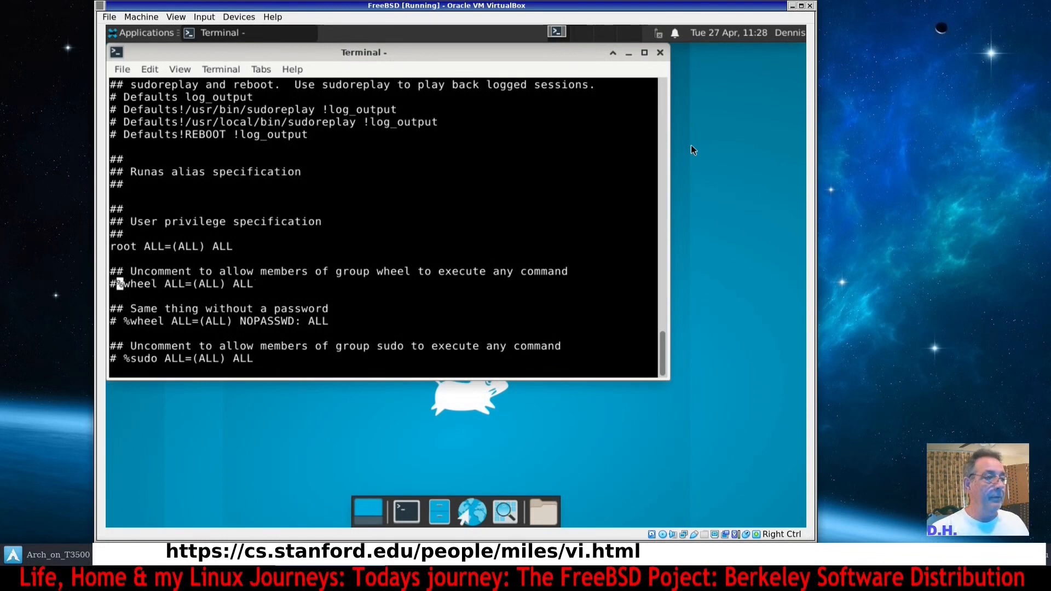
key("h")
key("x")
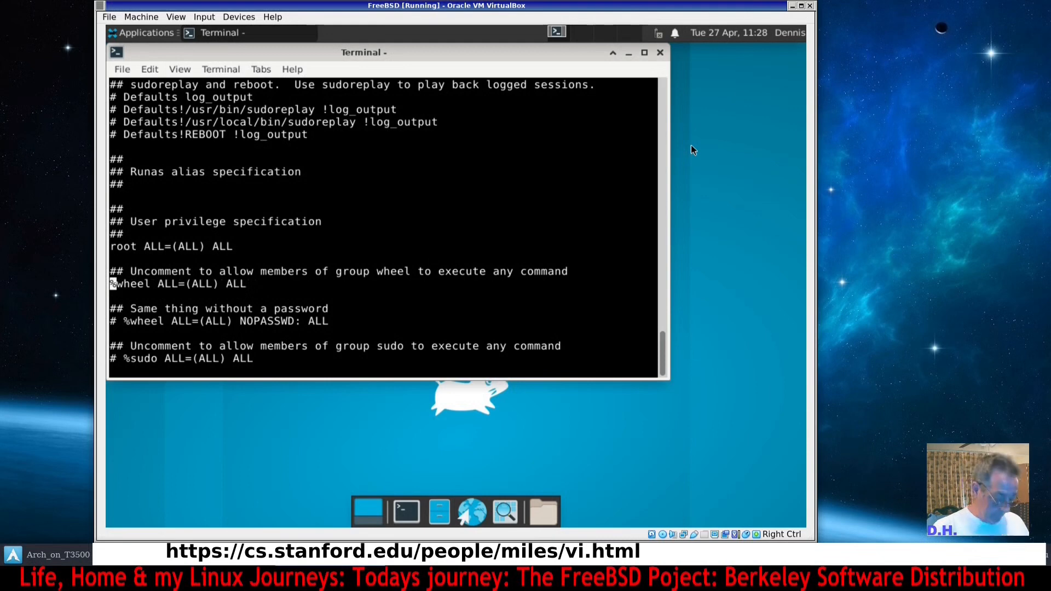
Save and quit the sudoers file with :wq, then clear the screen and log out of root.
type(":")
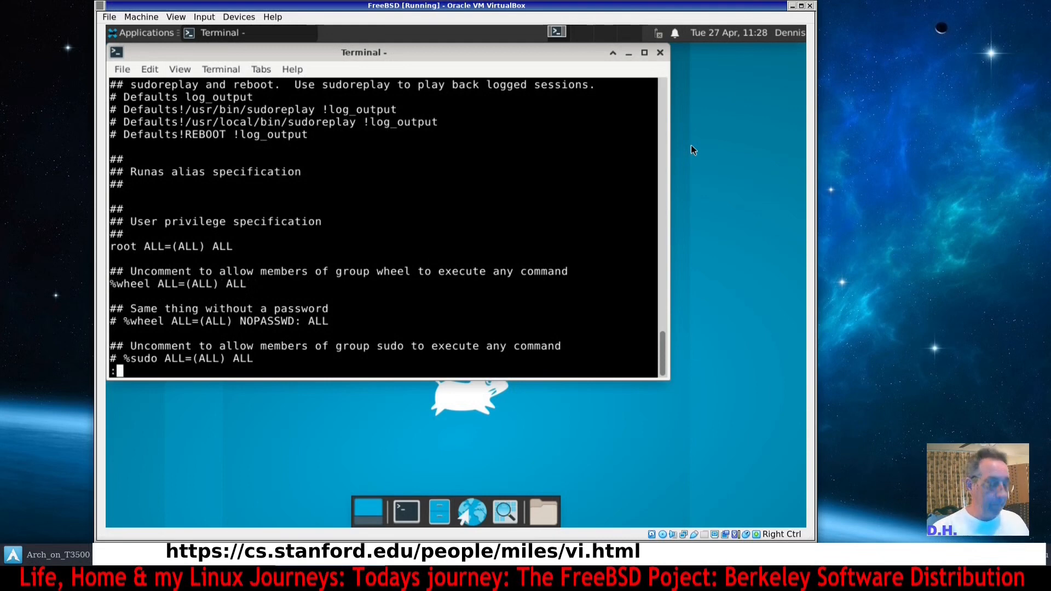
type("w")
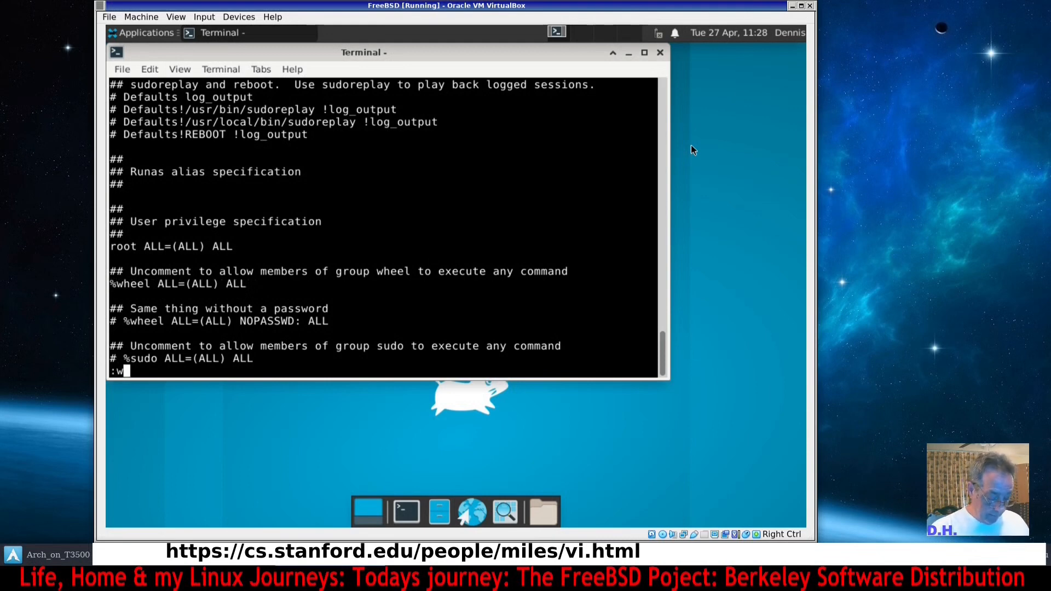
type("q")
key("Return")
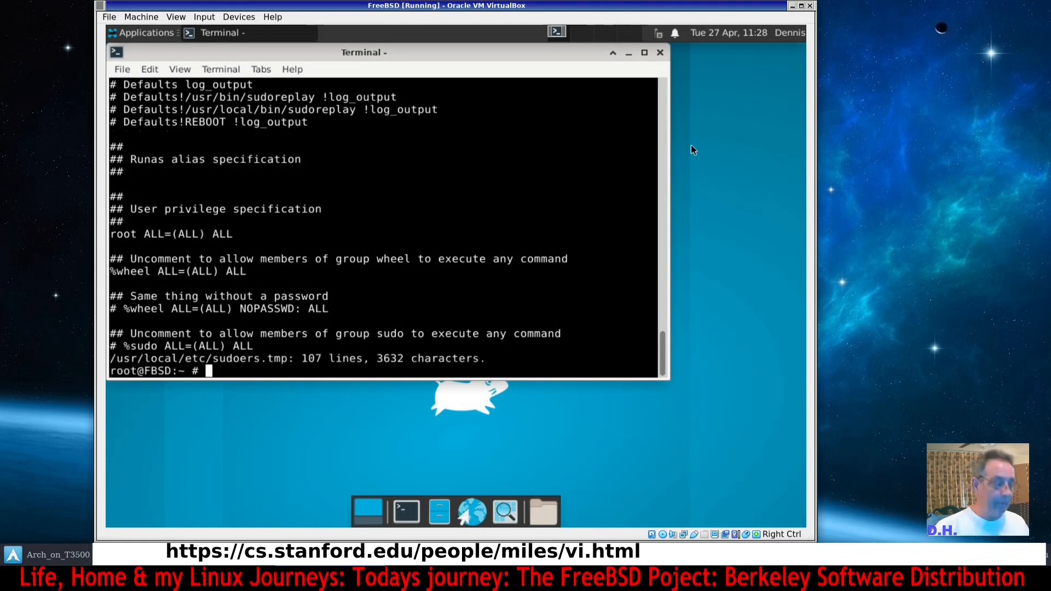
key("ctrl+l")
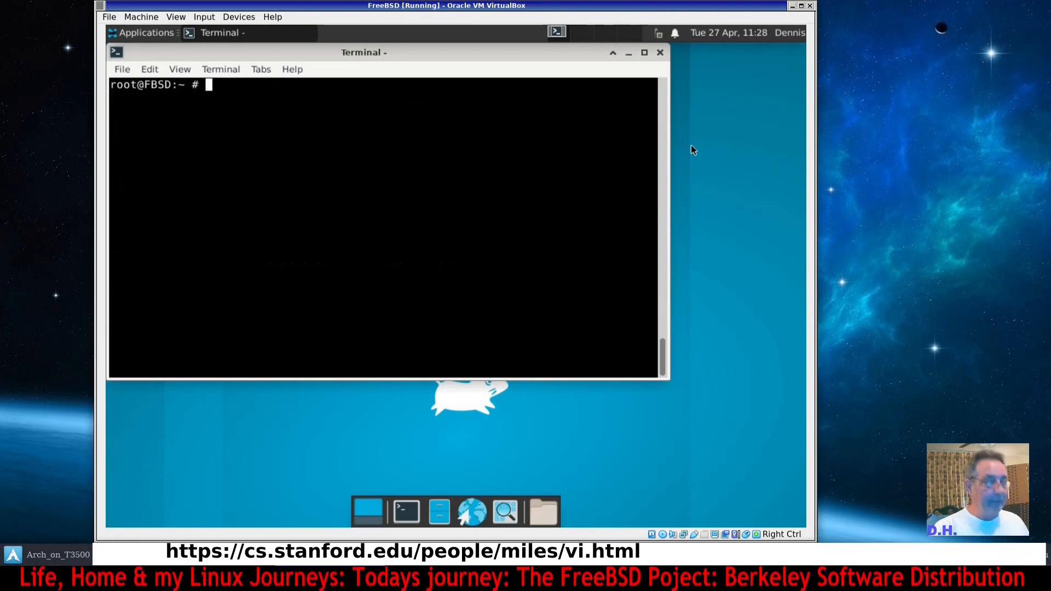
key("ctrl+d")
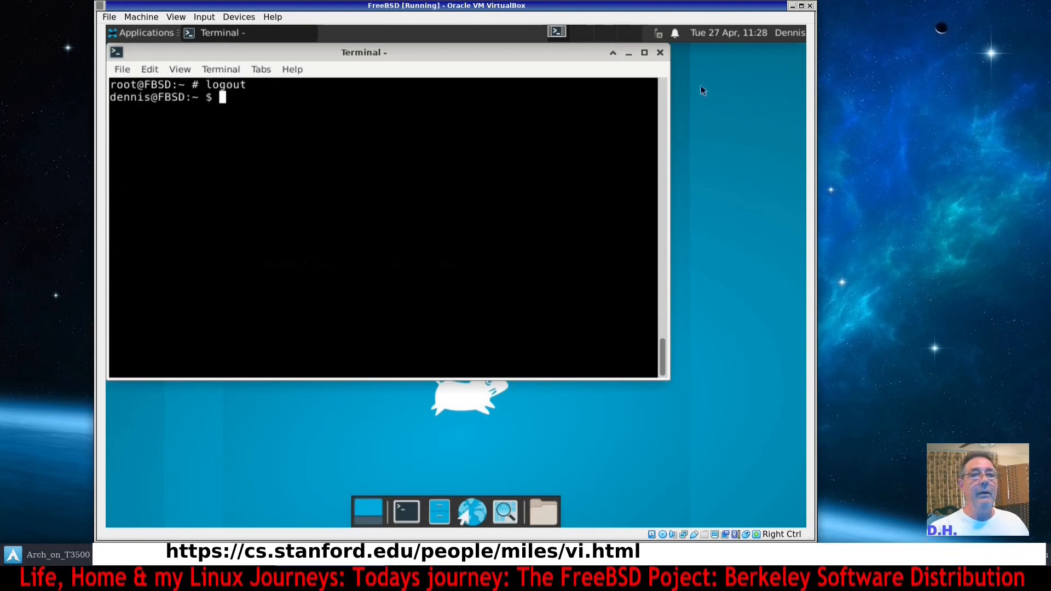
Close the terminal, open a new terminal window and move it lower on the desktop.
left_click(660, 53)
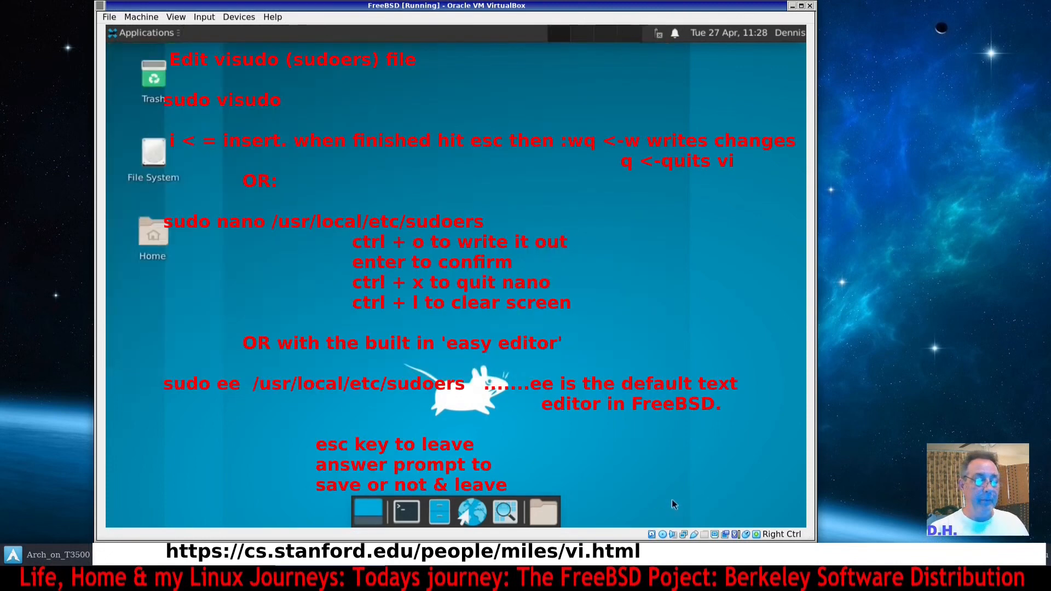
left_click(406, 512)
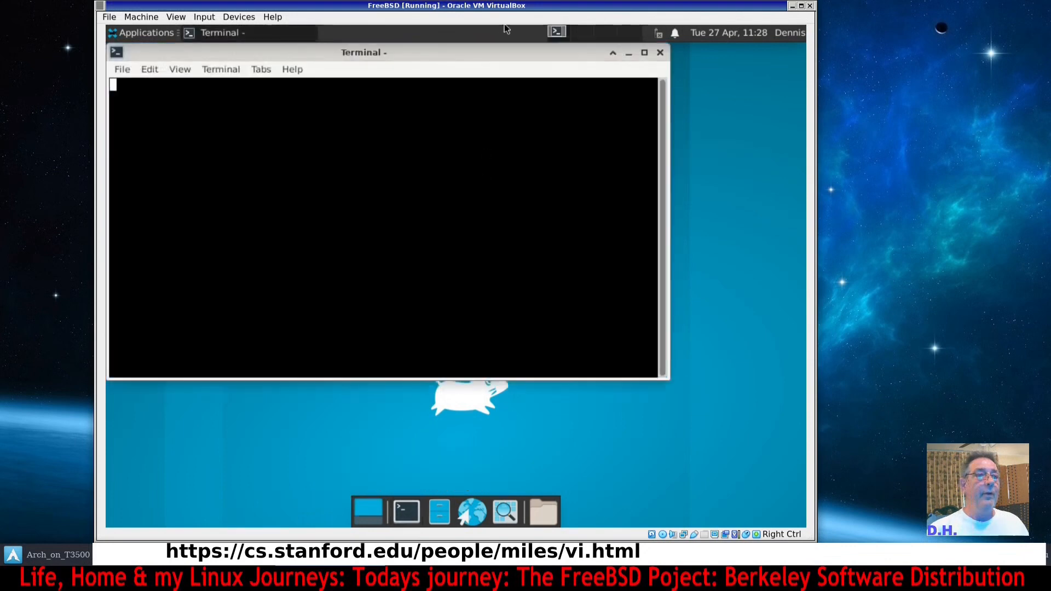
left_click_drag(490, 60, 530, 98)
Run sudo freebsd-updtae fetch install, entering the user's account password.
type("sudo ")
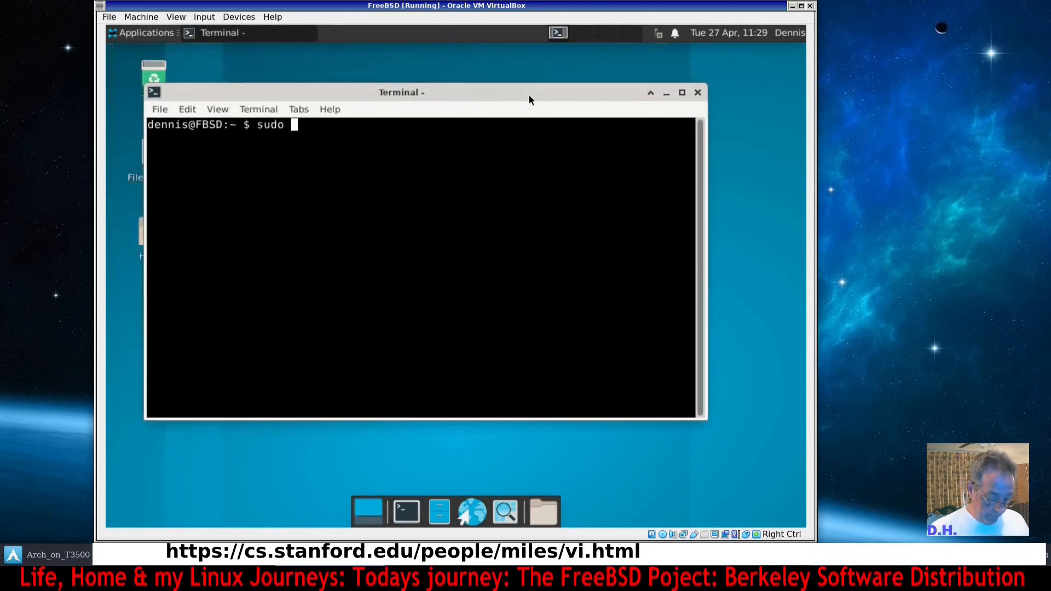
type("fr")
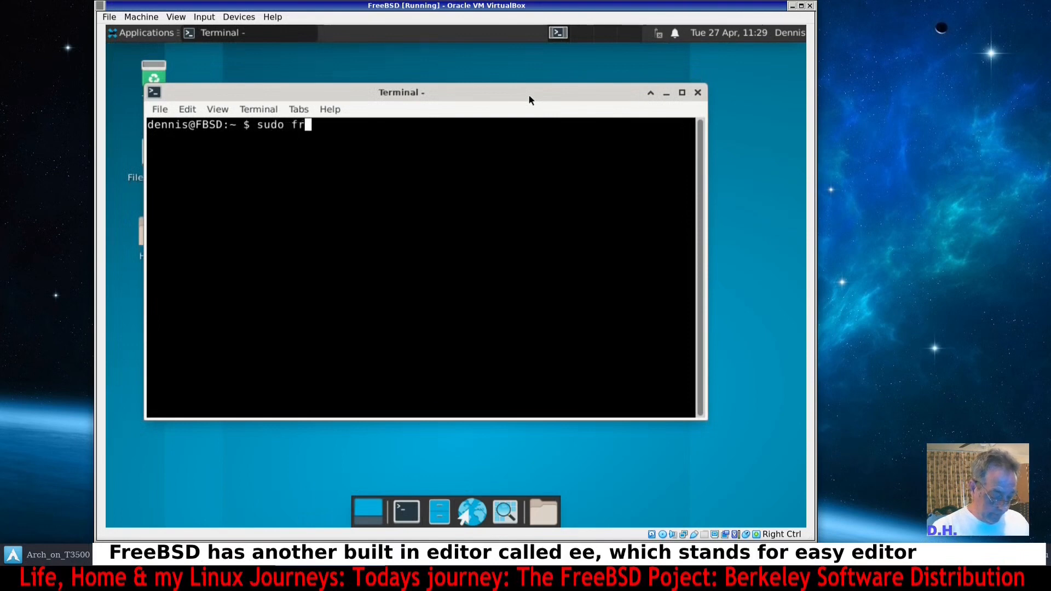
type("eebs")
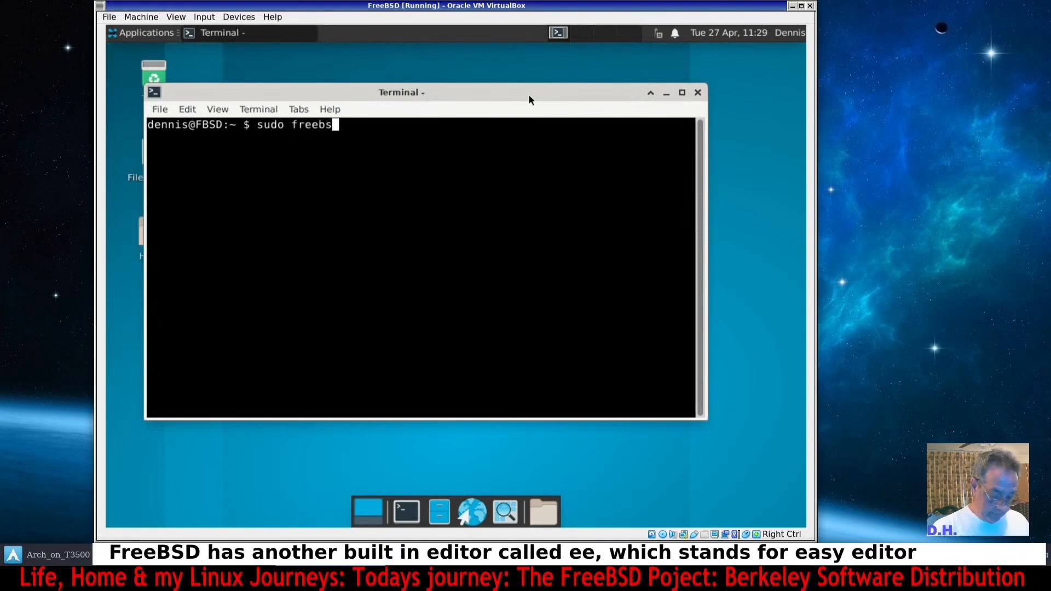
type("d-updt")
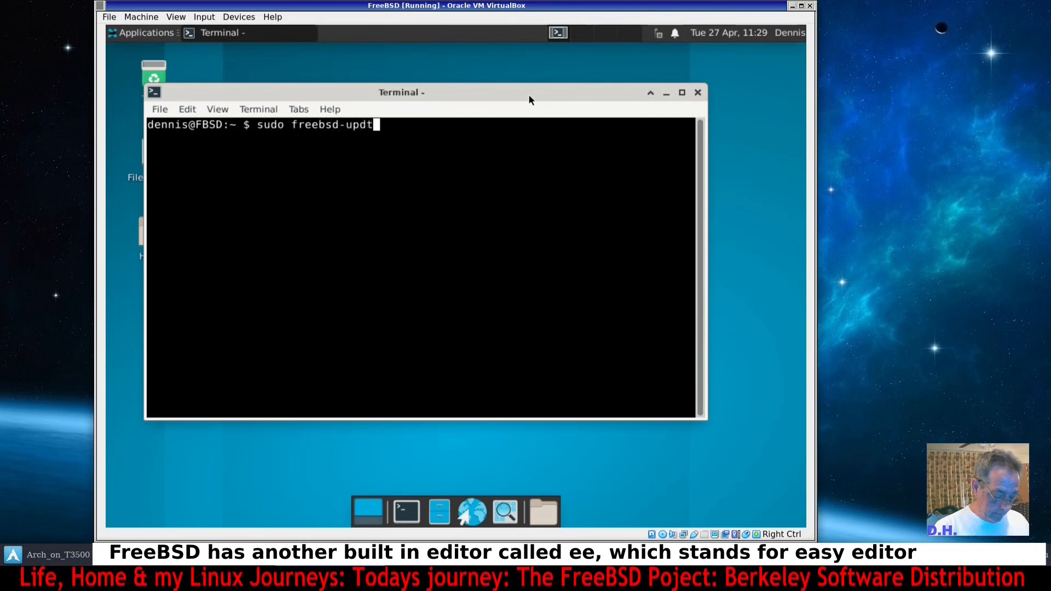
type("ae fetch ")
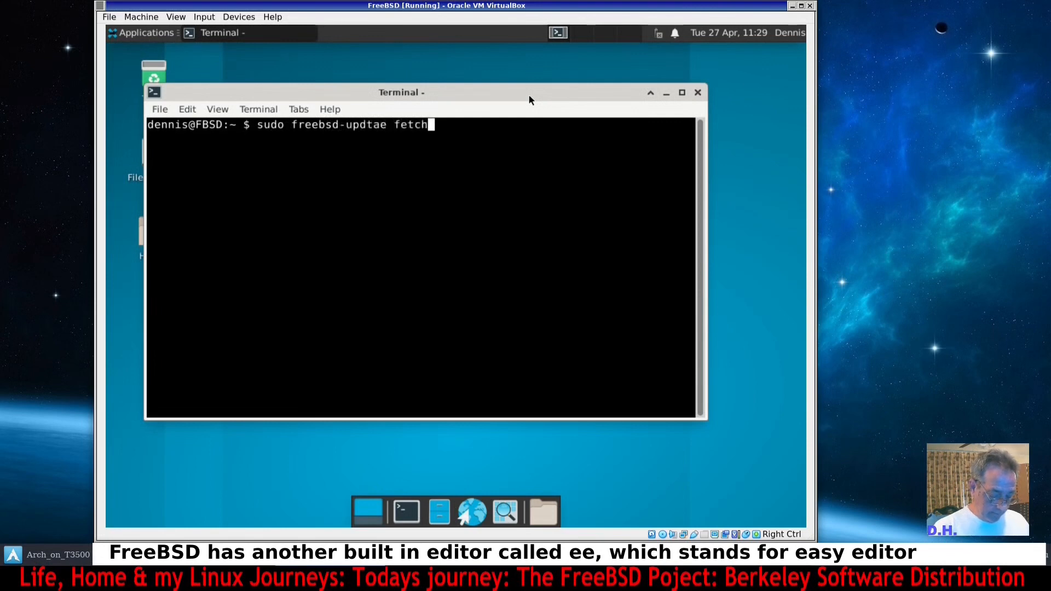
type("install")
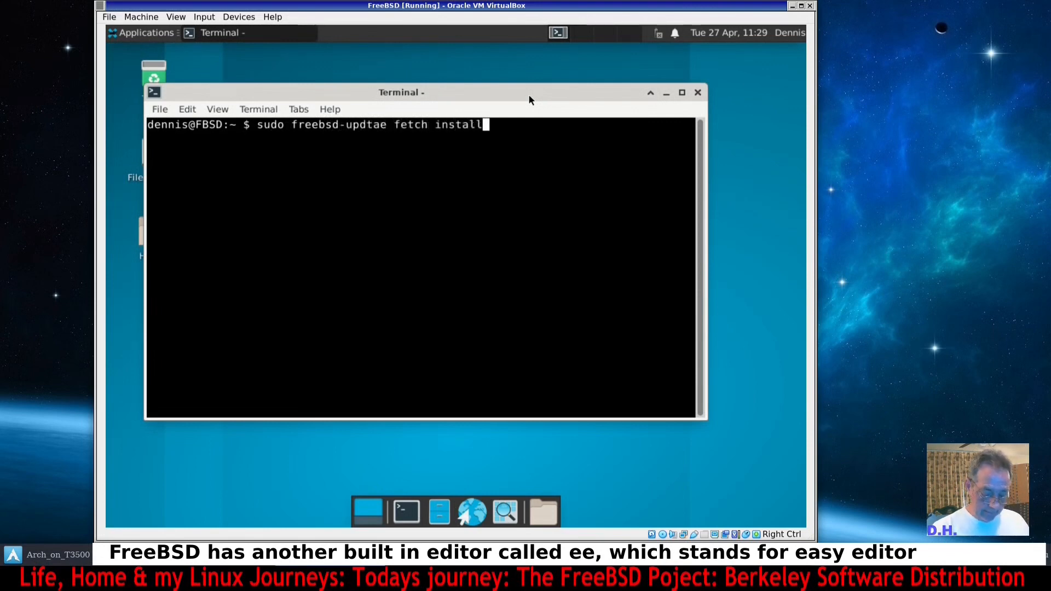
key("Return")
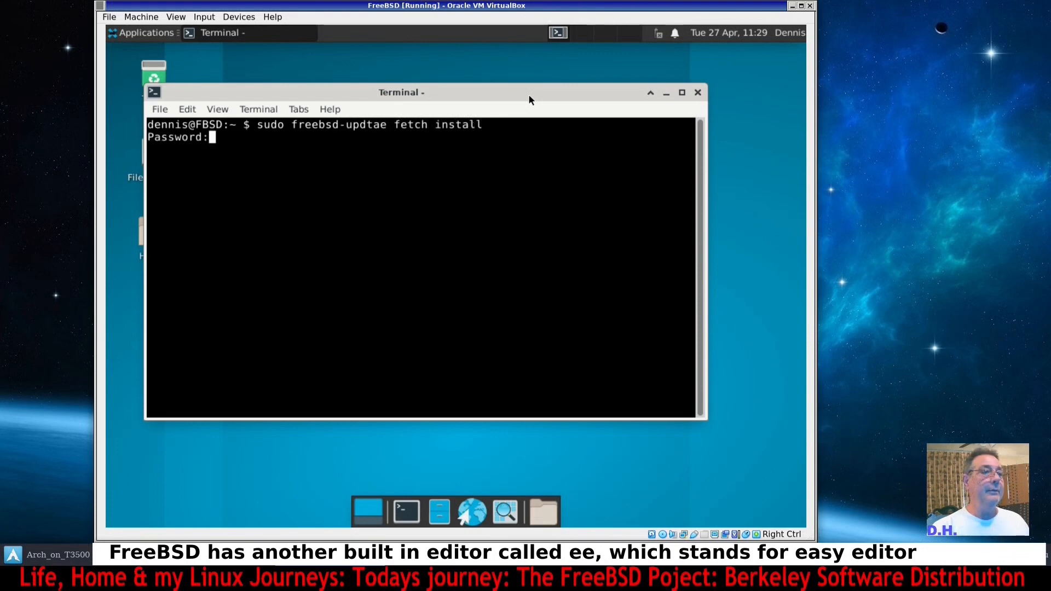
key("Return")
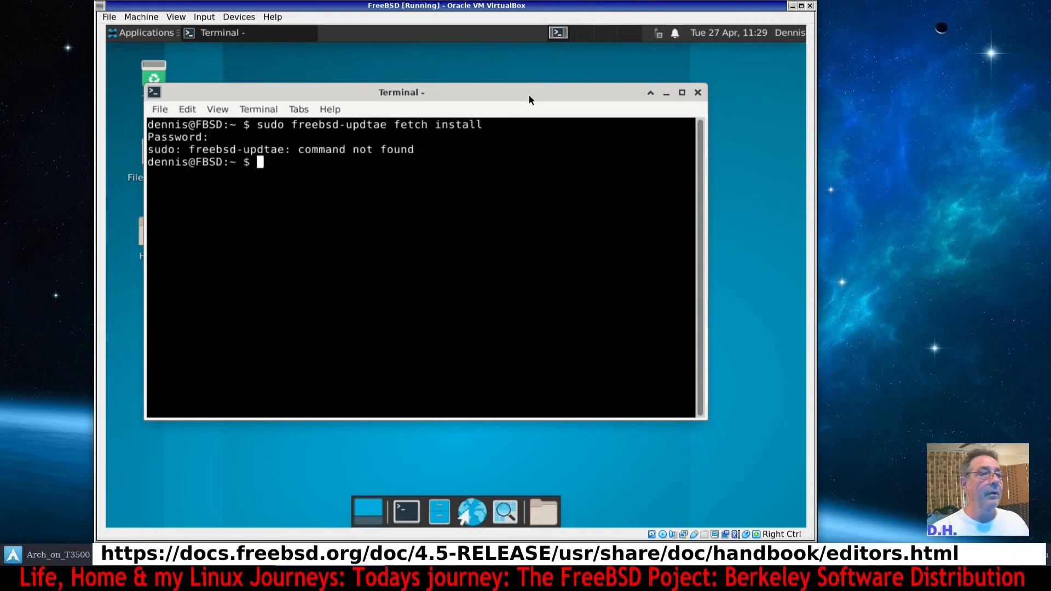
Recall the last command, correct it to sudo freebsd-update fetch install and run it.
key("Up")
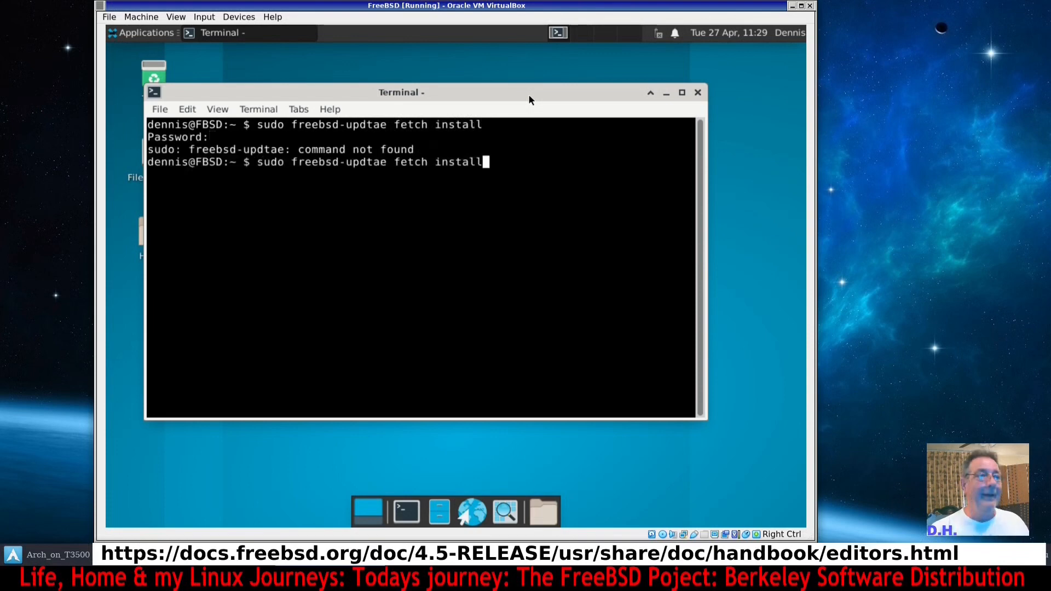
key("Left")
key("Left")
key("Left")
key("Left")
key("Left")
key("Left")
key("Left")
key("Left")
key("Left")
key("Left")
key("Left")
key("Left")
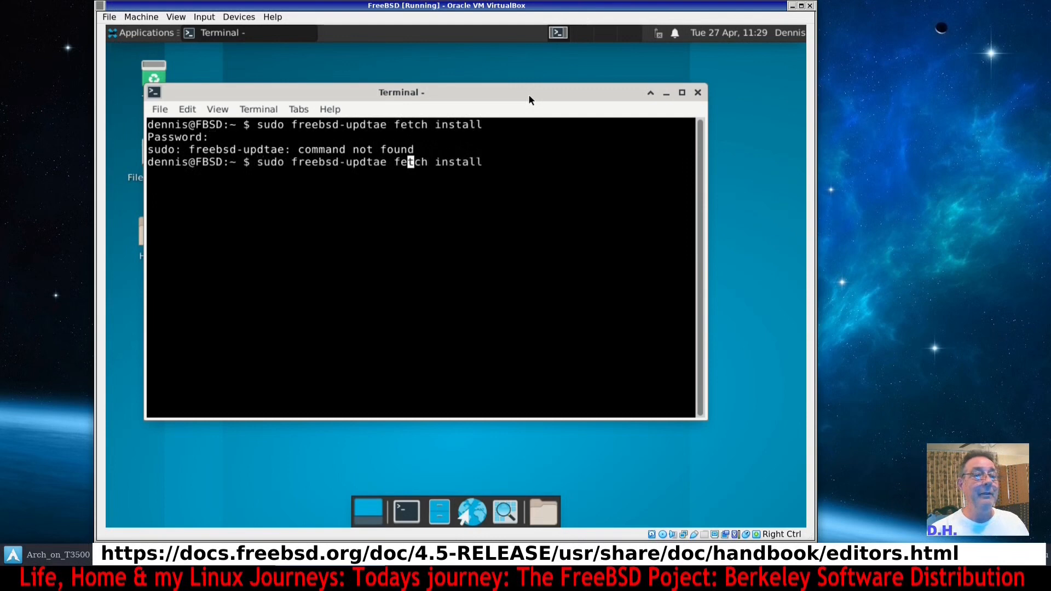
key("Left")
key("BackSpace")
key("BackSpace")
key("BackSpace")
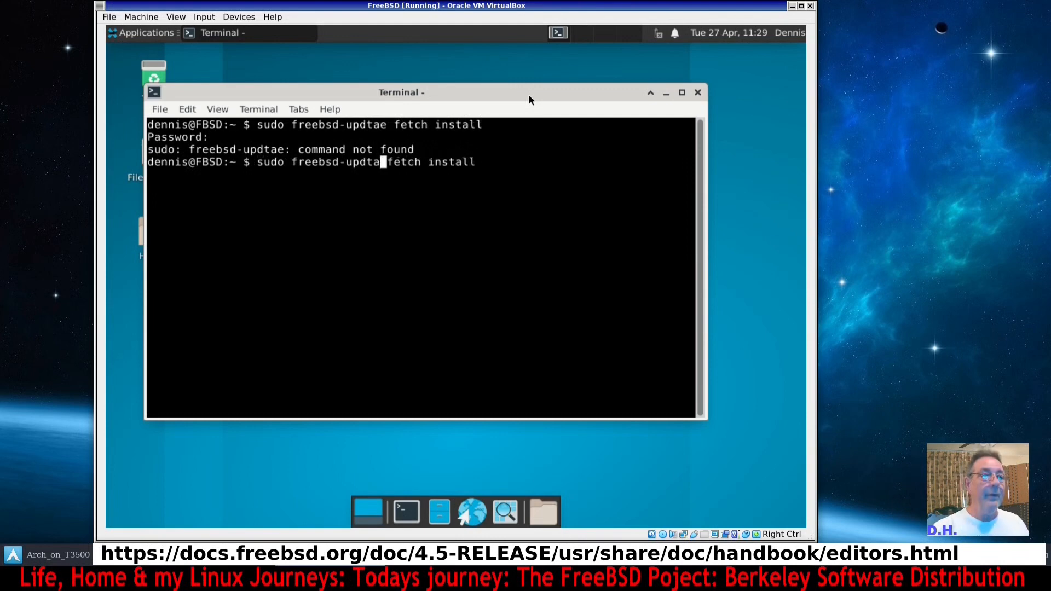
key("BackSpace")
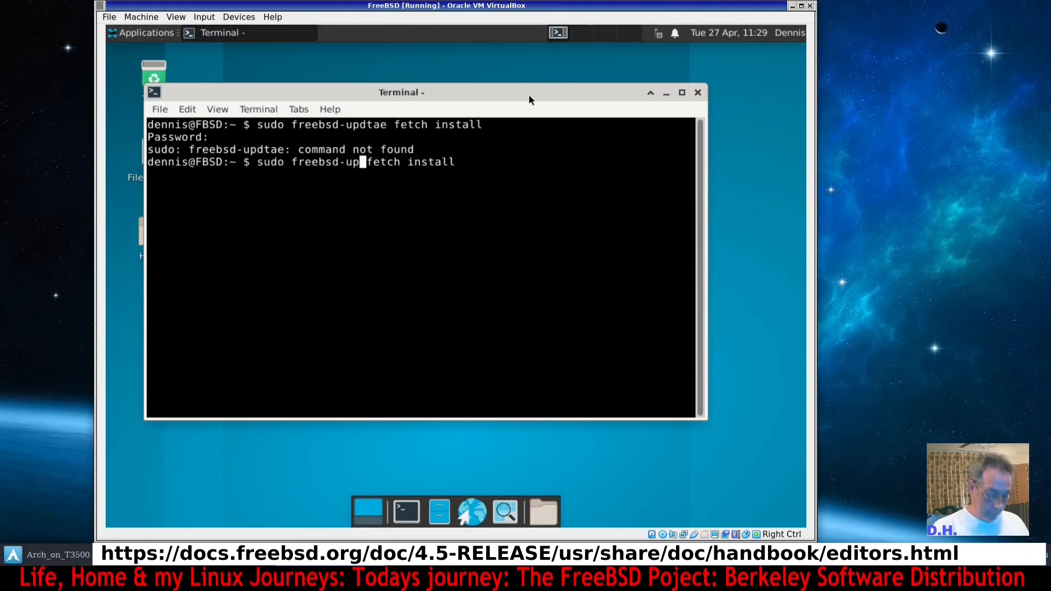
type("date")
key("Return")
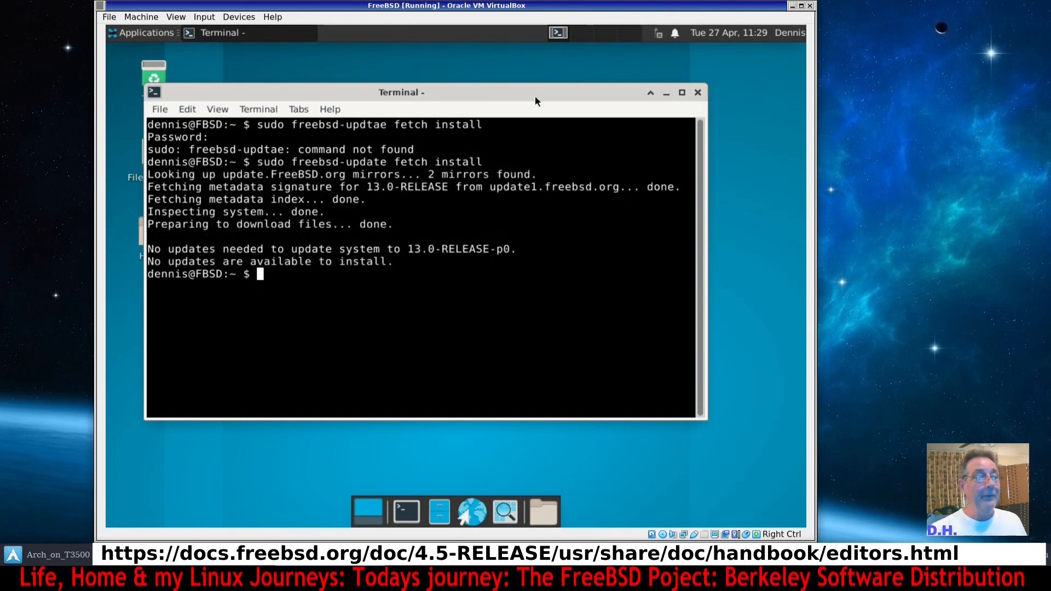
left_click(135, 34)
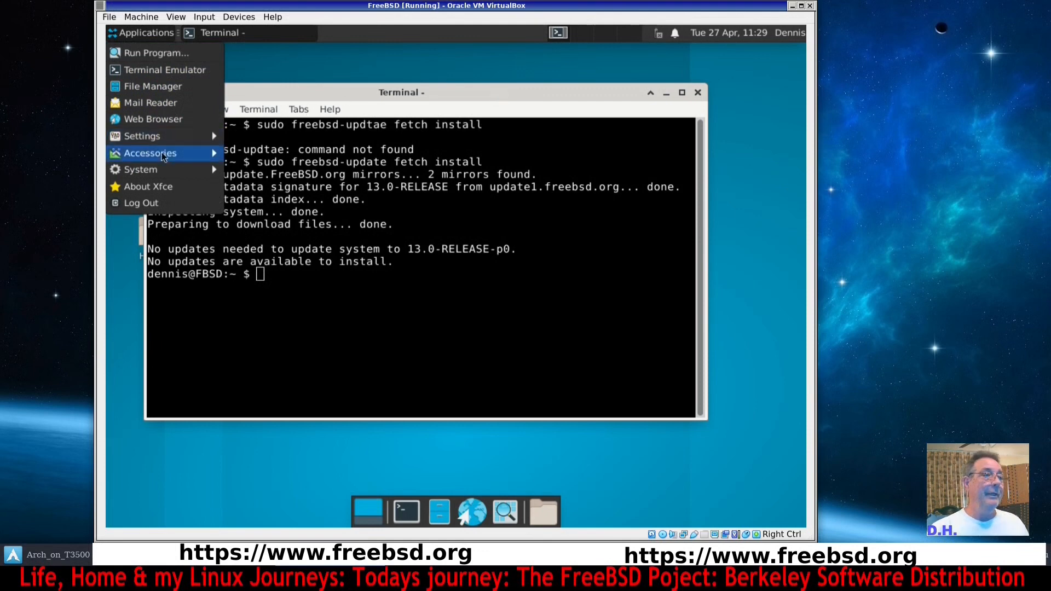
mouse_move(161, 141)
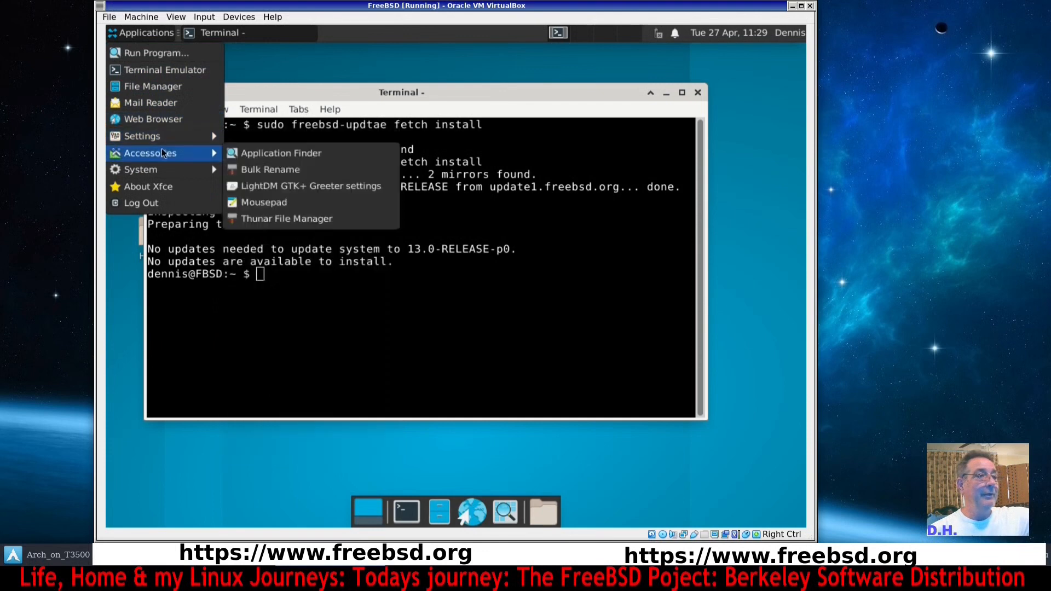
mouse_move(164, 172)
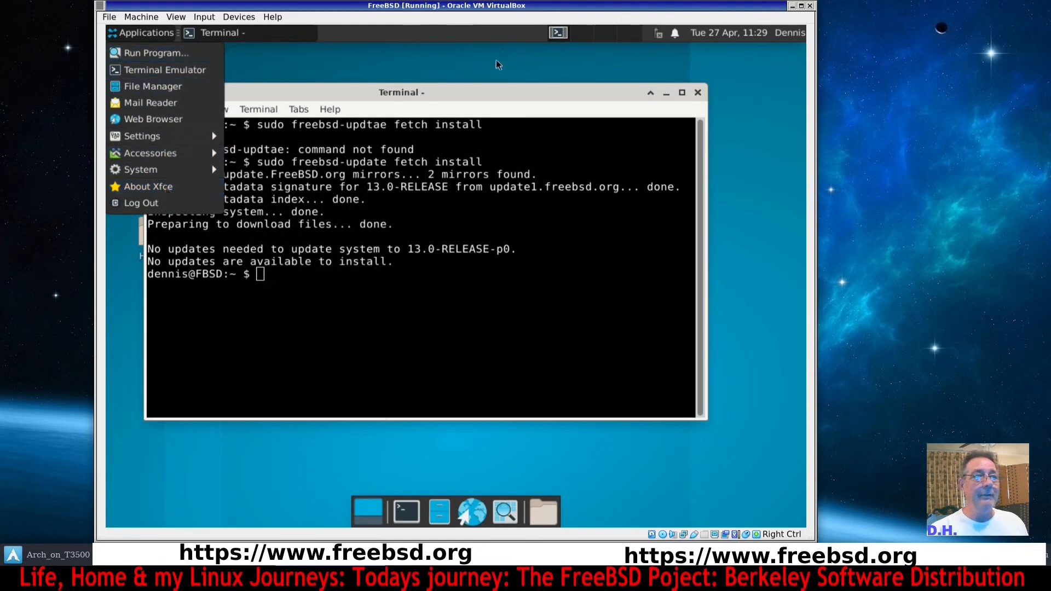
left_click(498, 91)
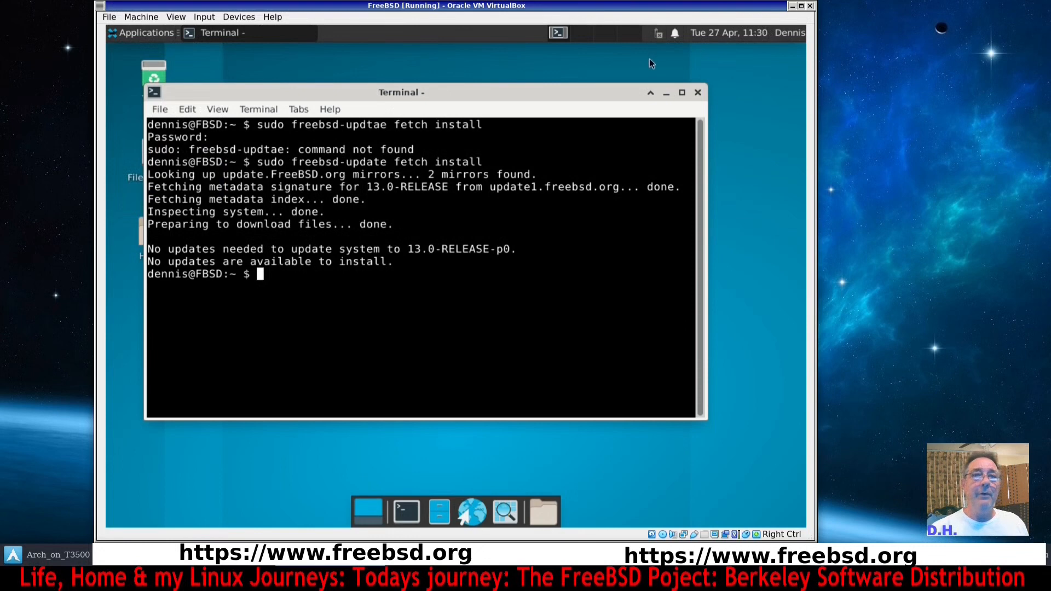
Install the networkmgr package with sudo pkg install networkmgr and confirm the installation.
left_click_drag(596, 94, 623, 120)
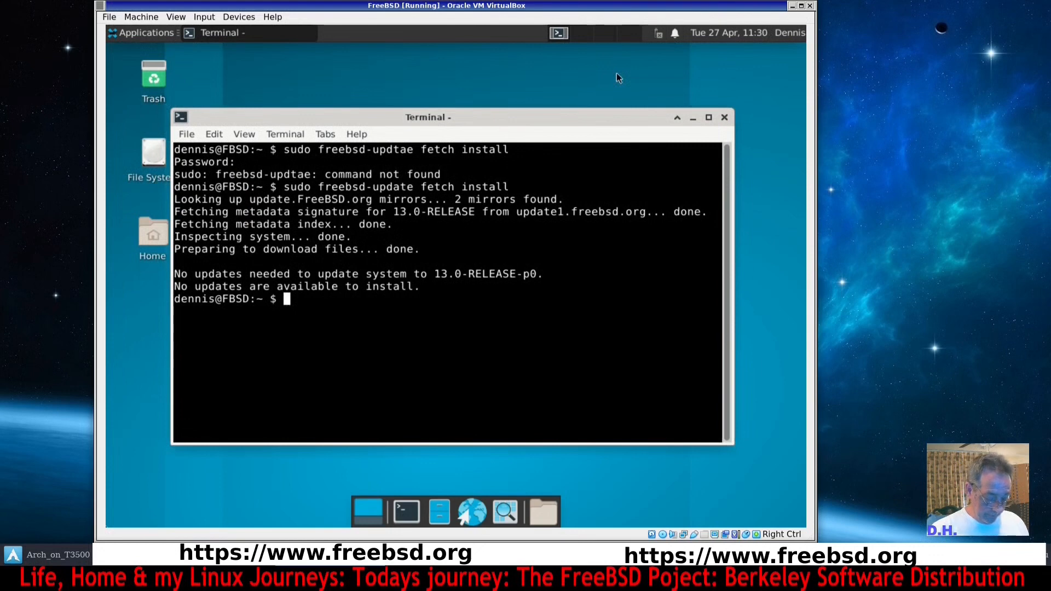
type("s")
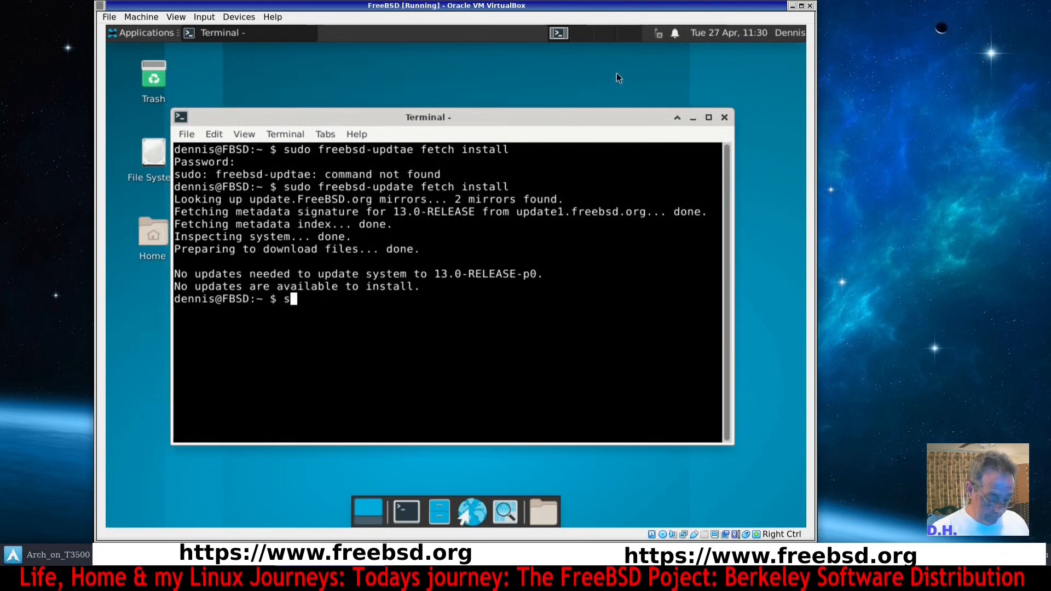
type("udo p")
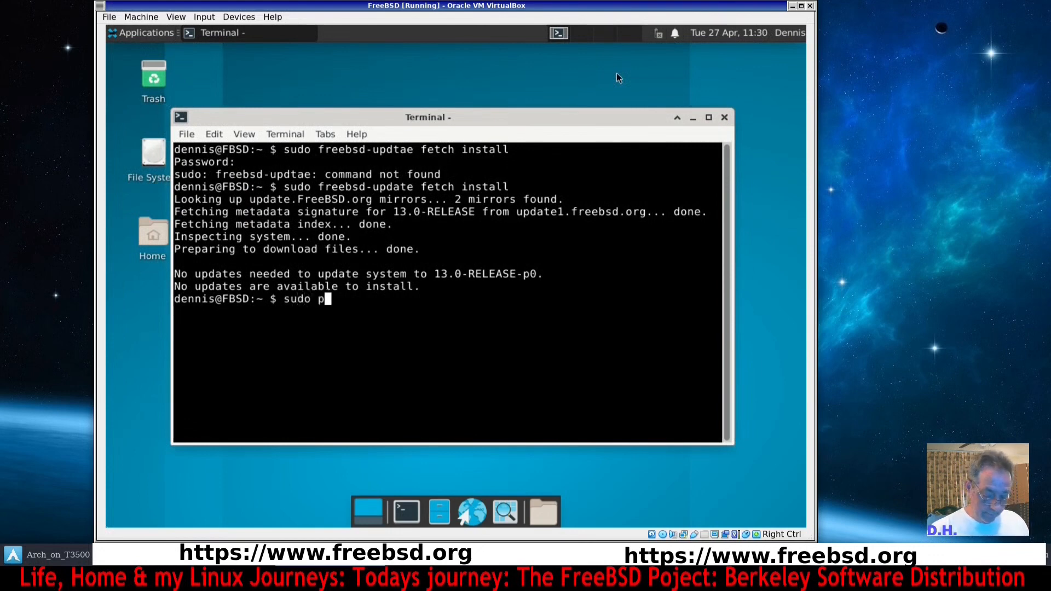
type("kg in")
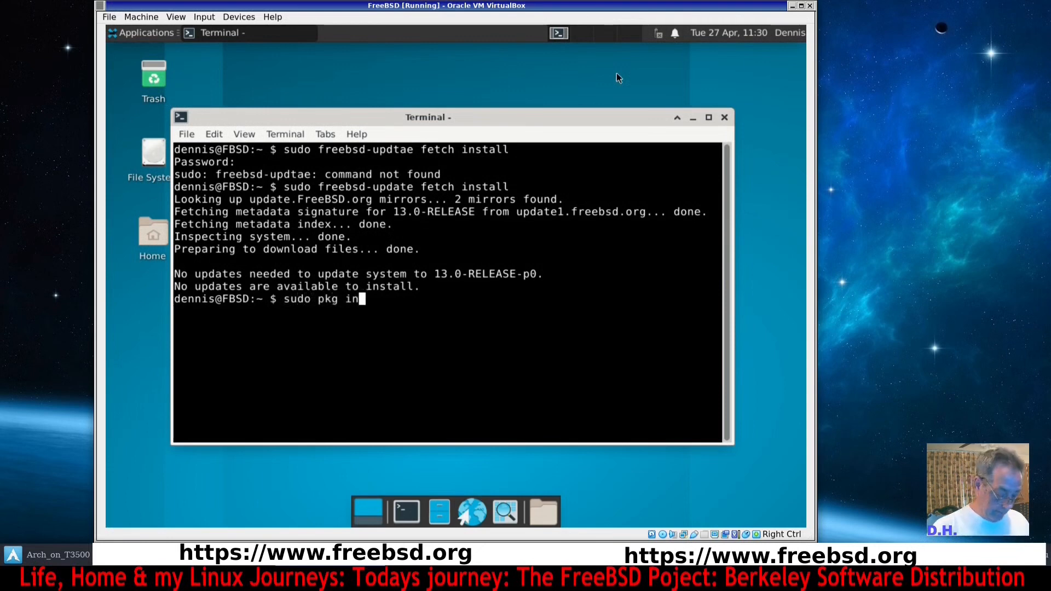
type("stall netw")
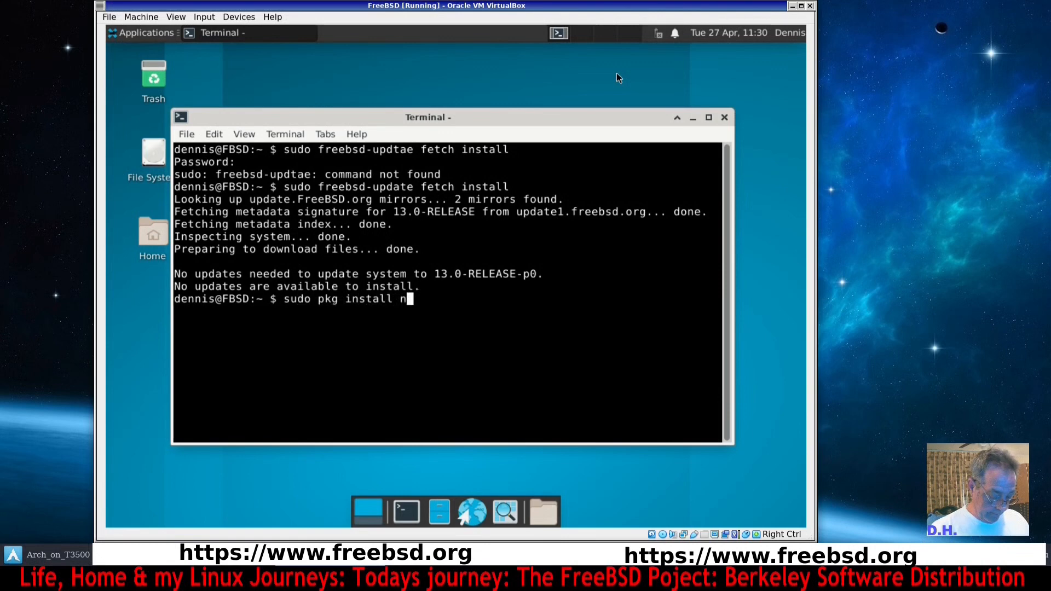
type("r")
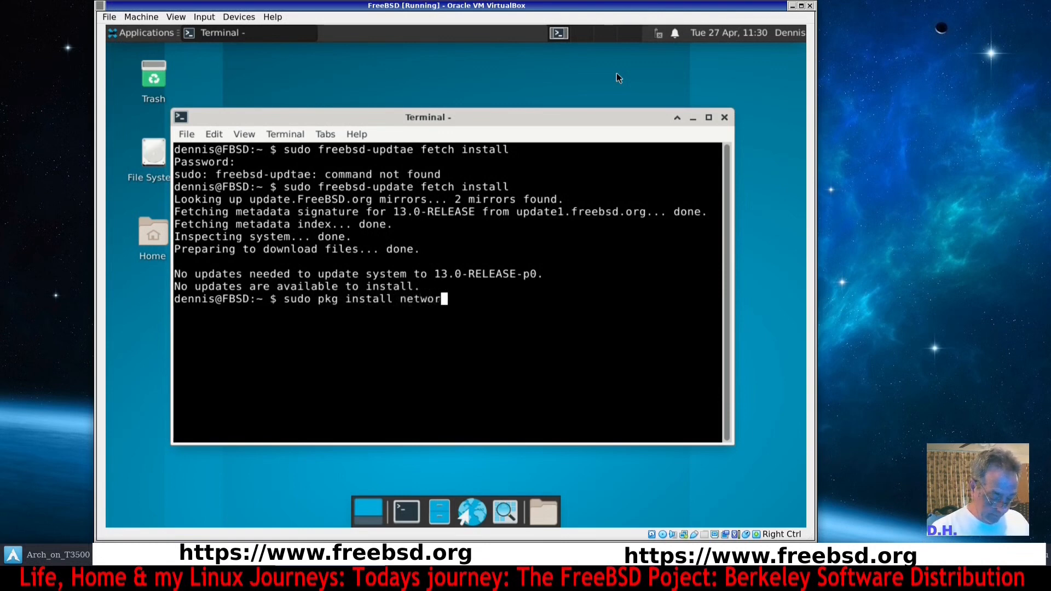
type("kmgr")
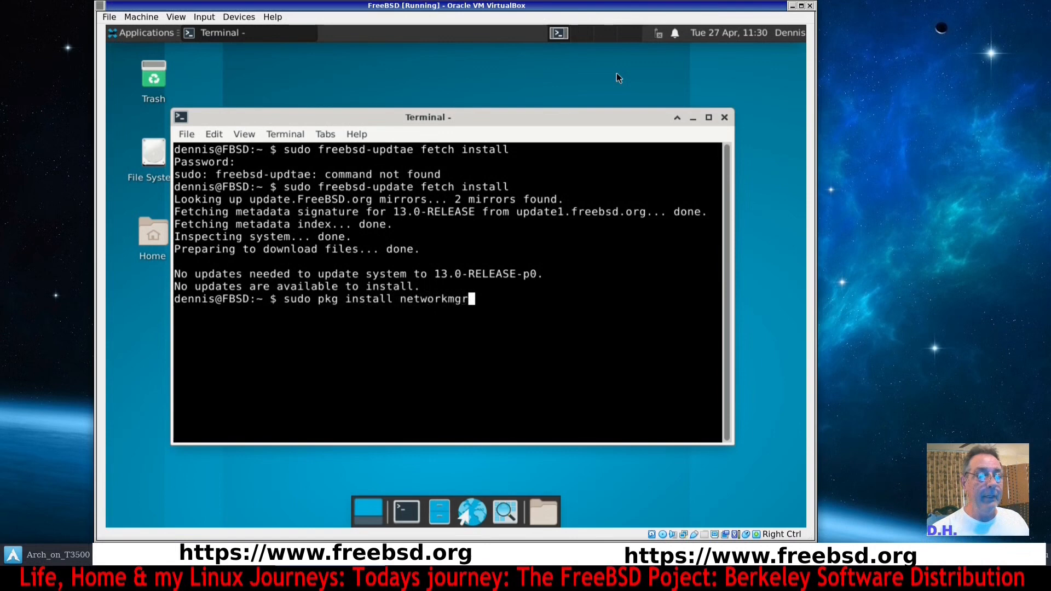
key("Return")
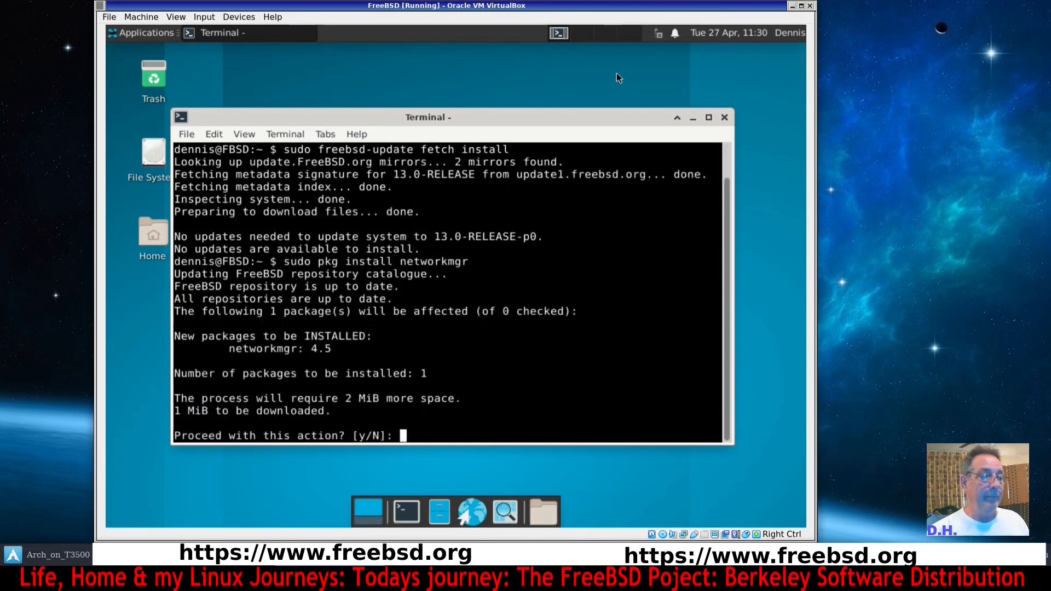
type("y")
key("Return")
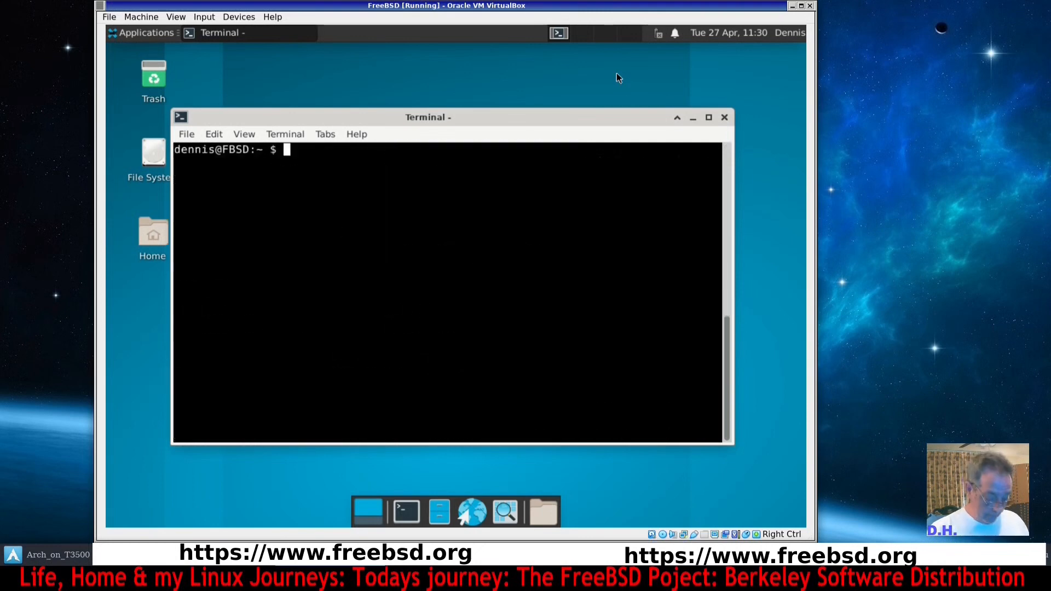
Install gvfs, usbutils, fusefs-ntfs and libfsntfs with a single sudo pkg install command and confirm.
type("sudo p")
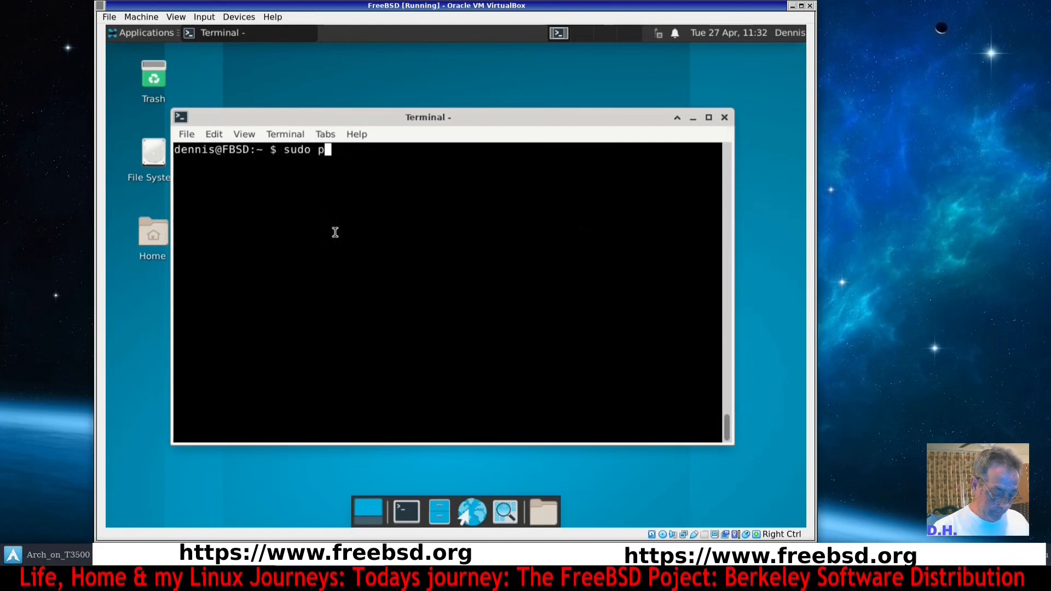
type("kg ")
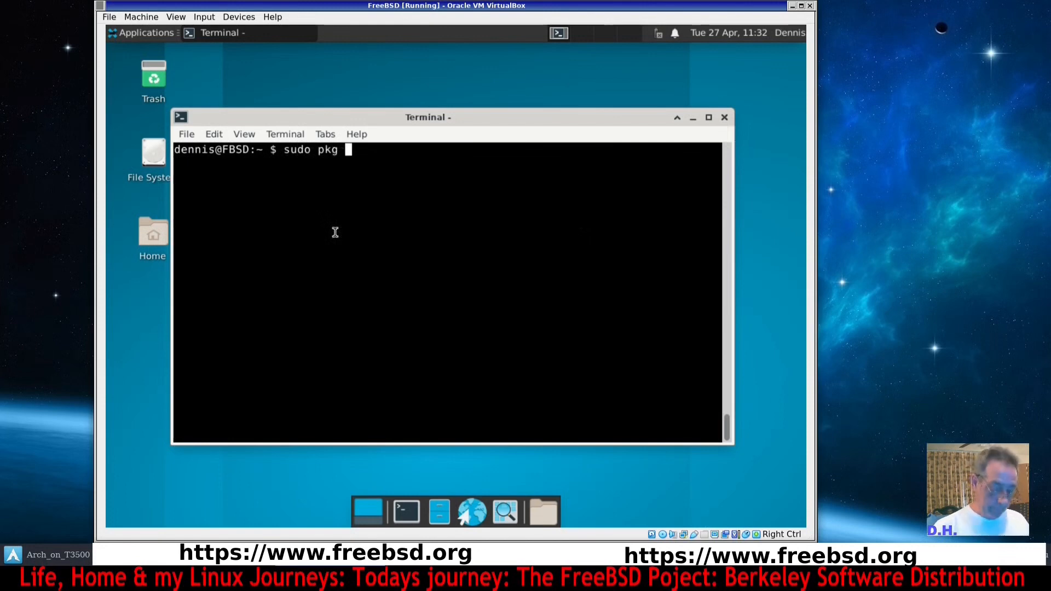
type("install")
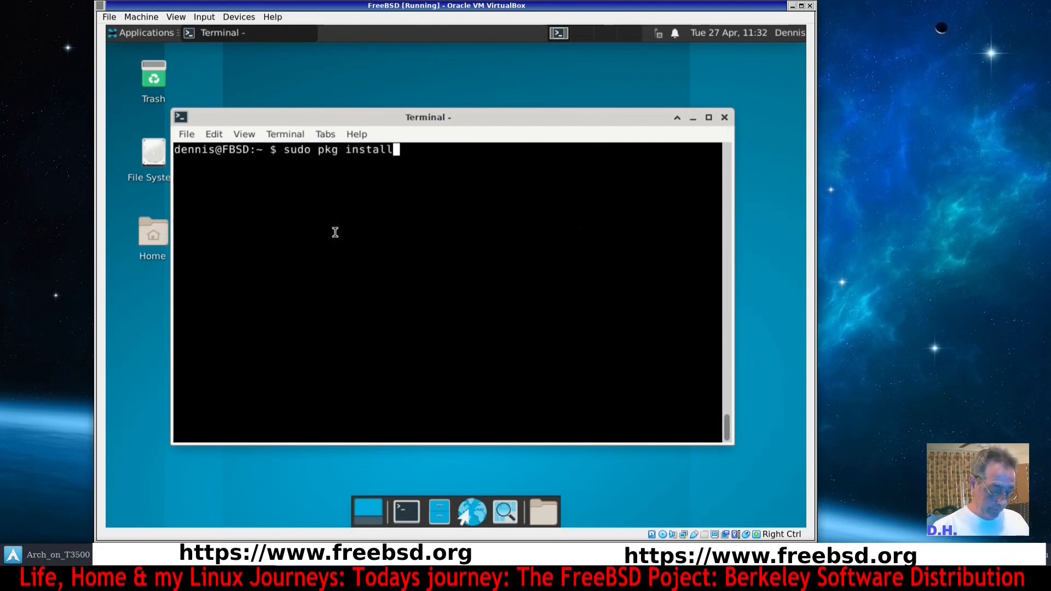
type(" gvfs")
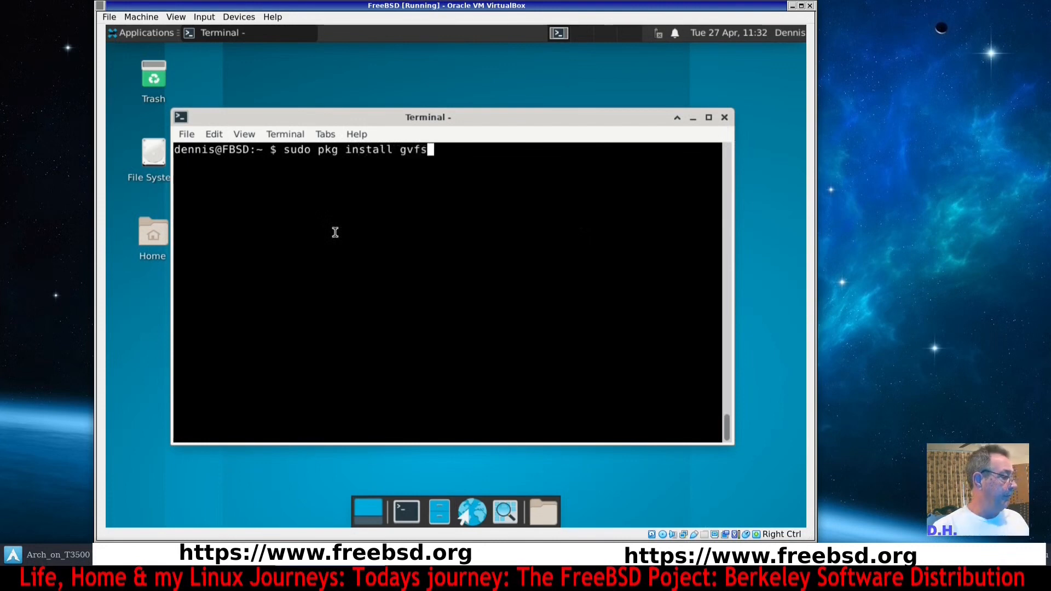
type(" usbutil")
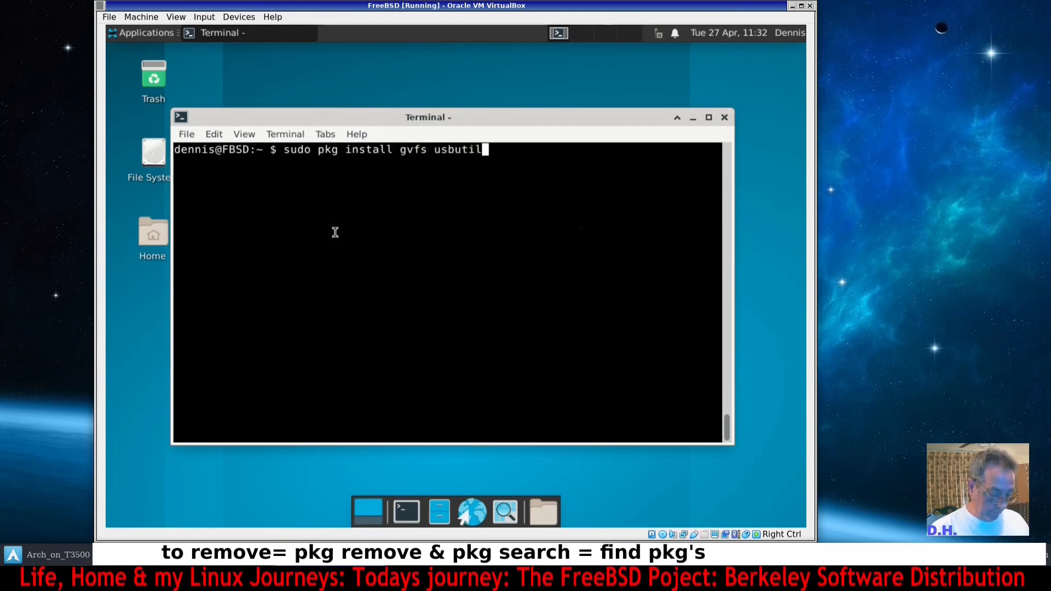
type("s ")
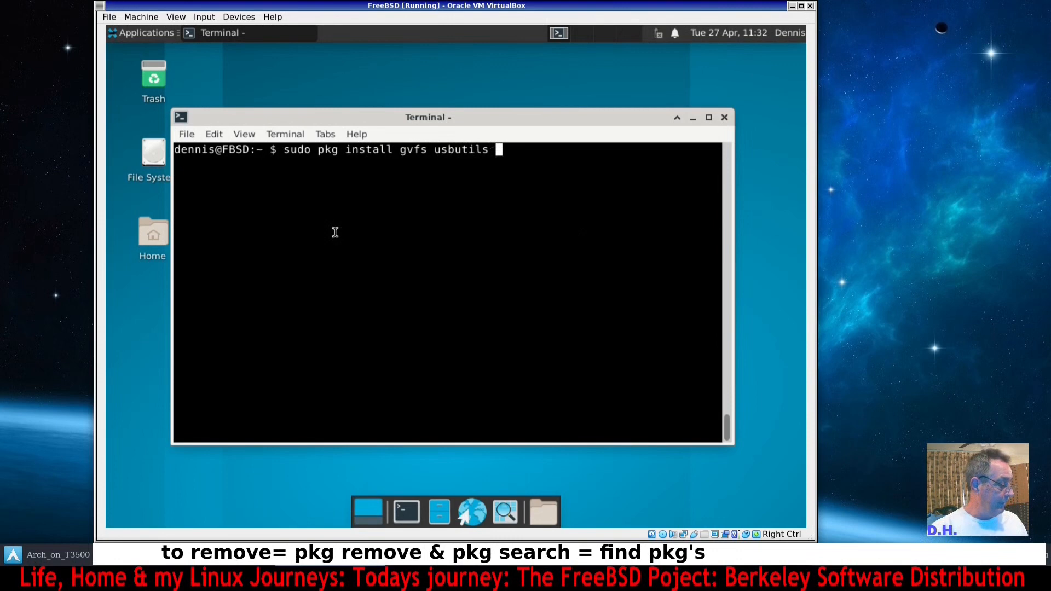
type("fu")
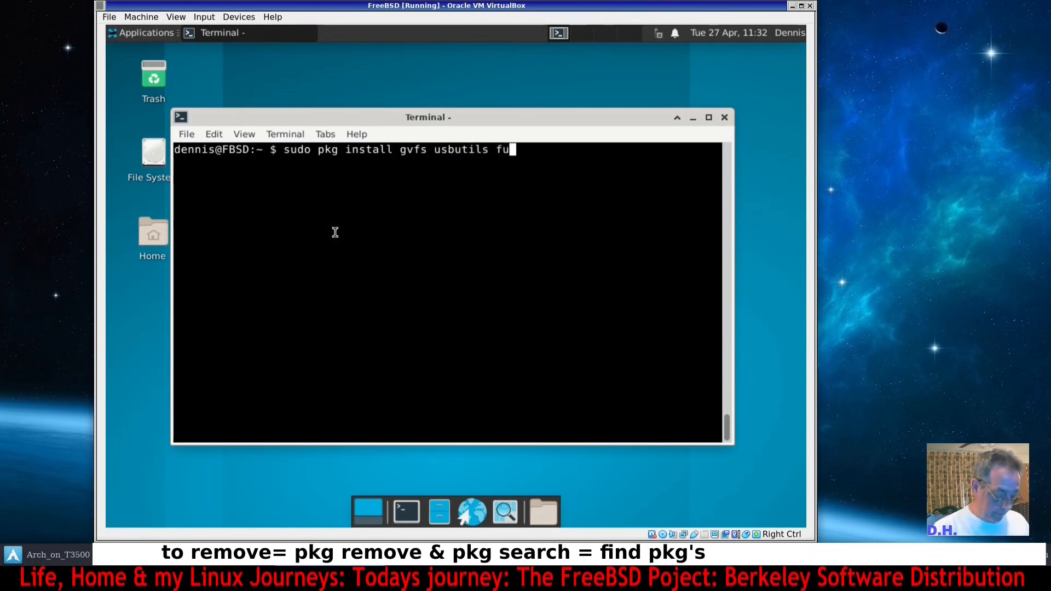
type("sefs")
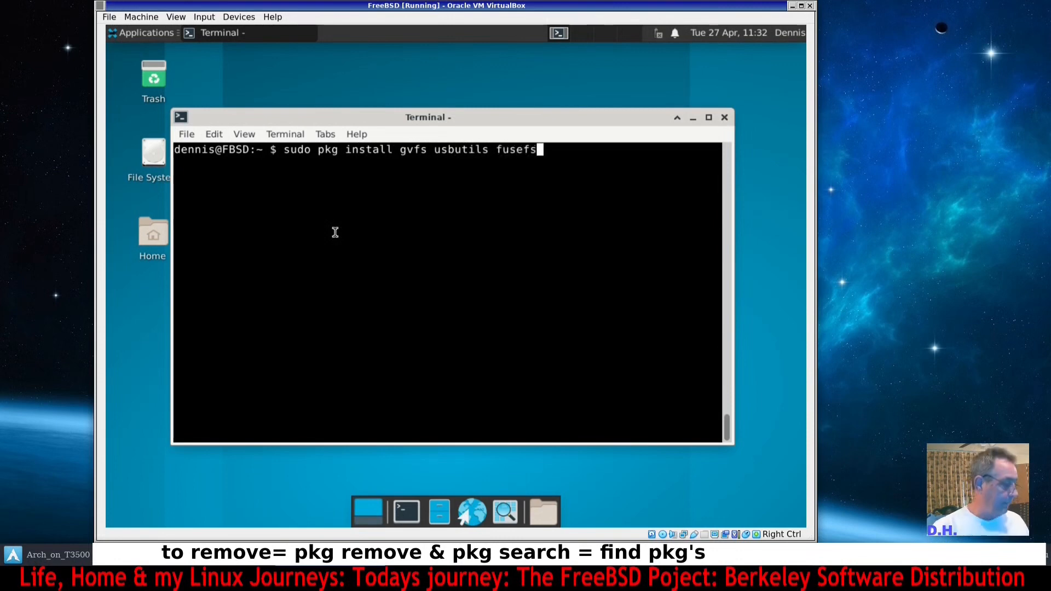
type("-ntfs")
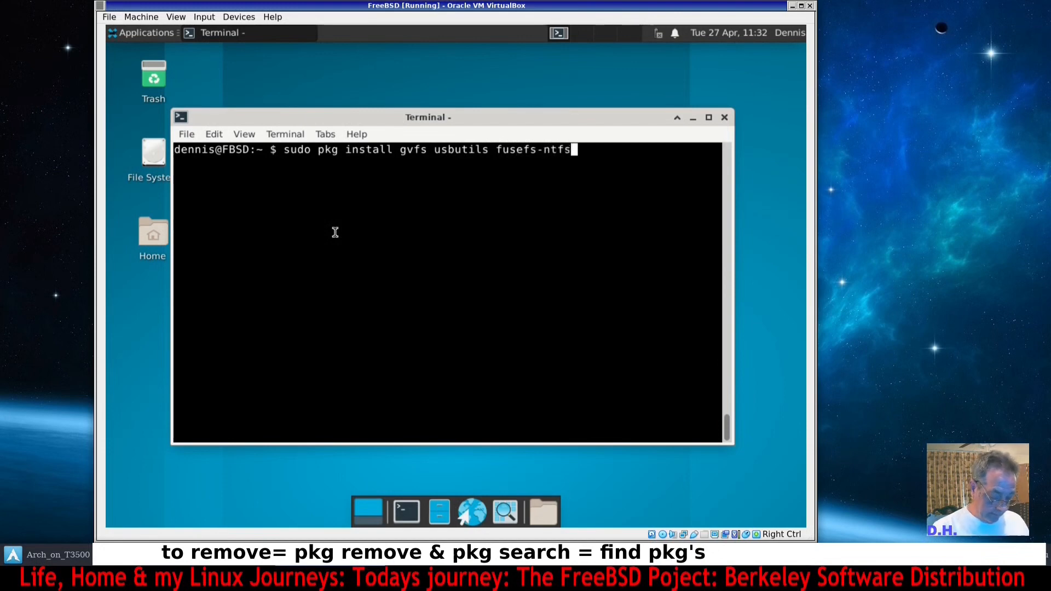
type(" l")
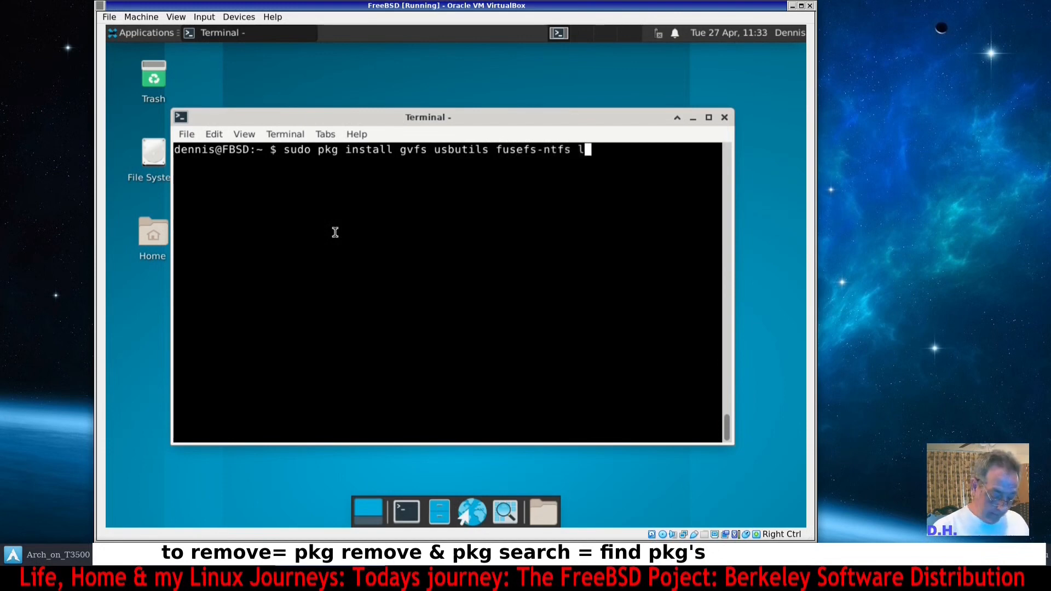
type("ibntfs")
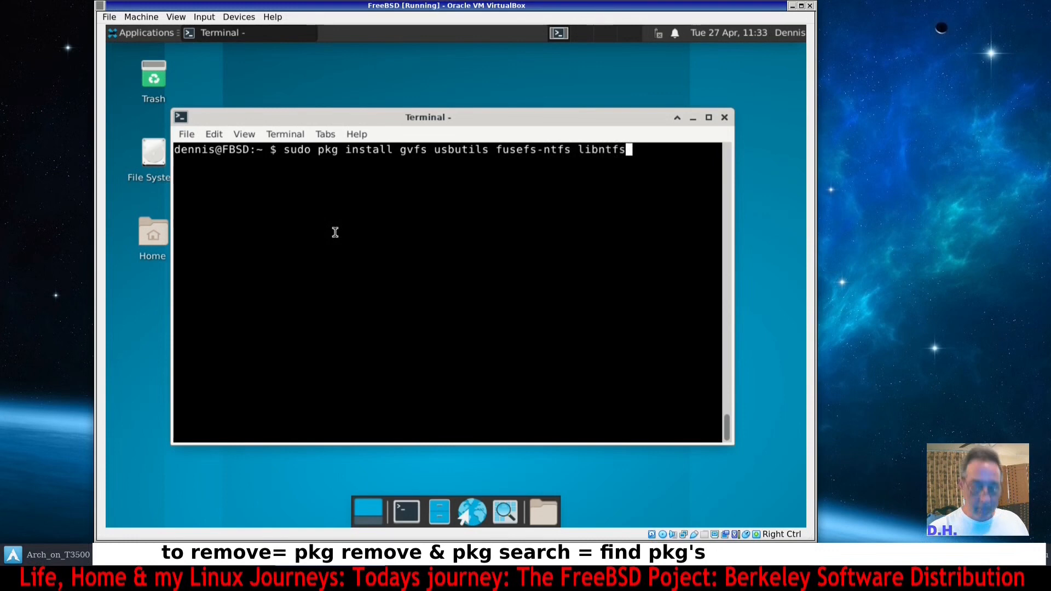
key("BackSpace")
key("BackSpace")
key("BackSpace")
key("BackSpace")
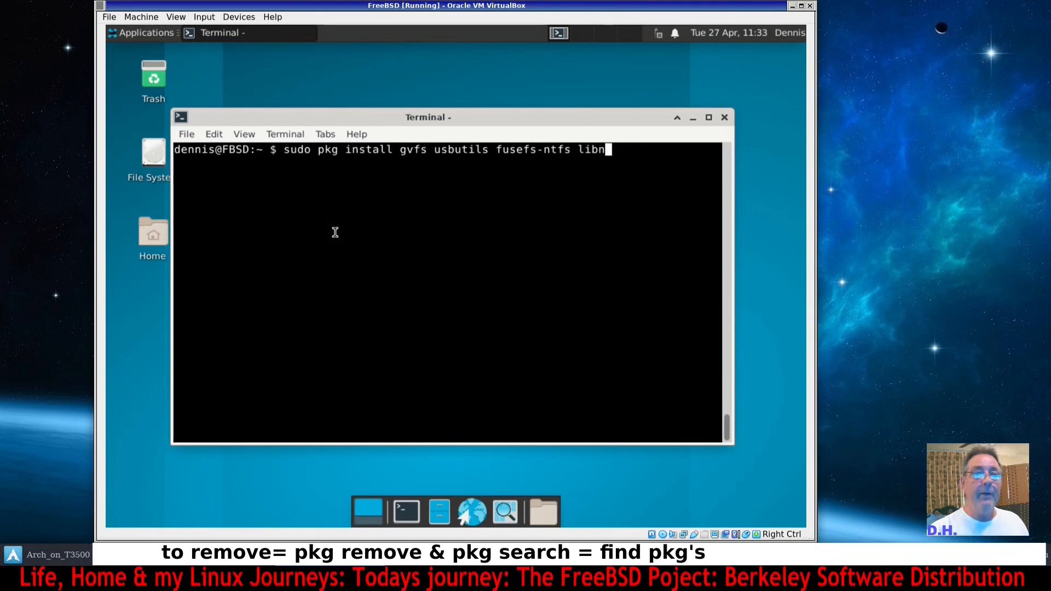
type("fs")
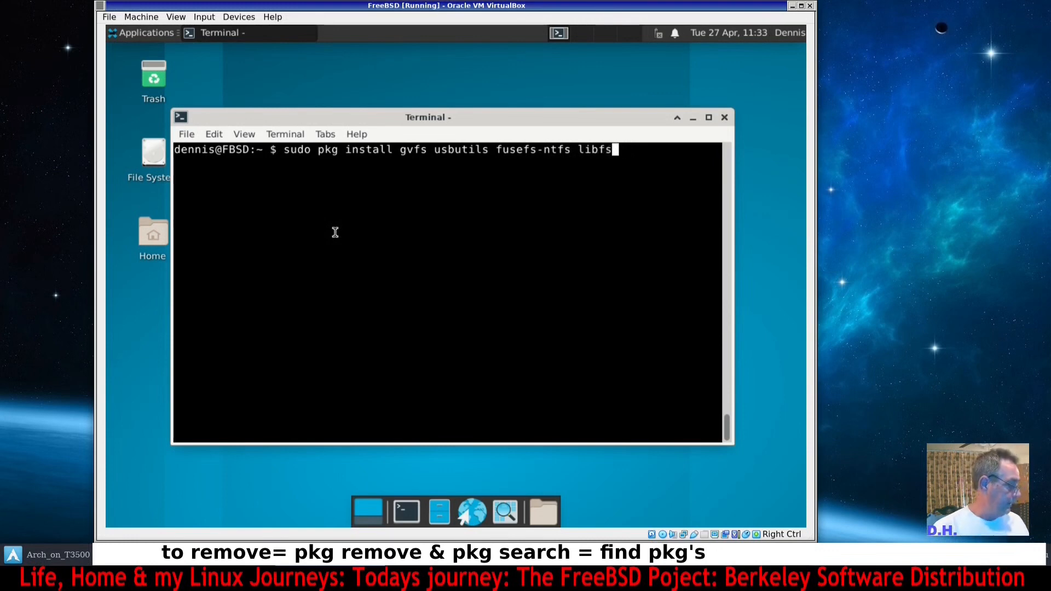
type("ntfs")
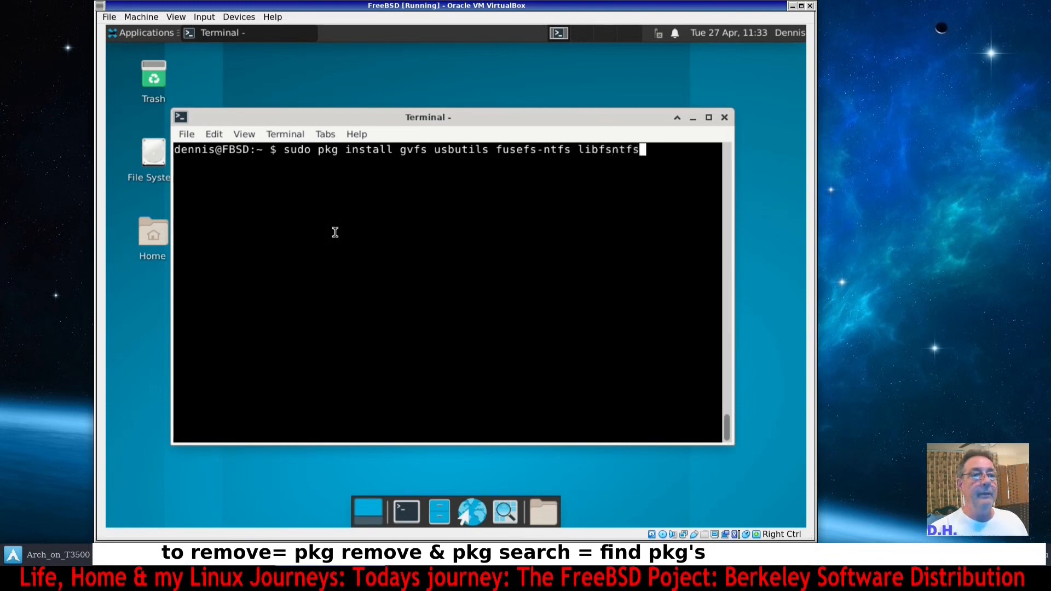
key("Return")
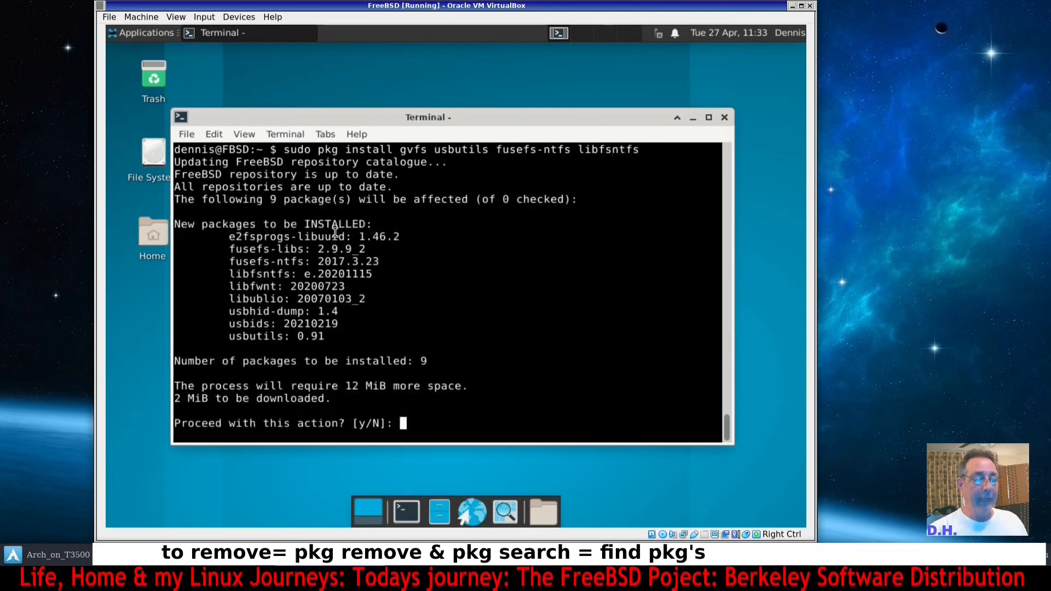
type("y")
key("Return")
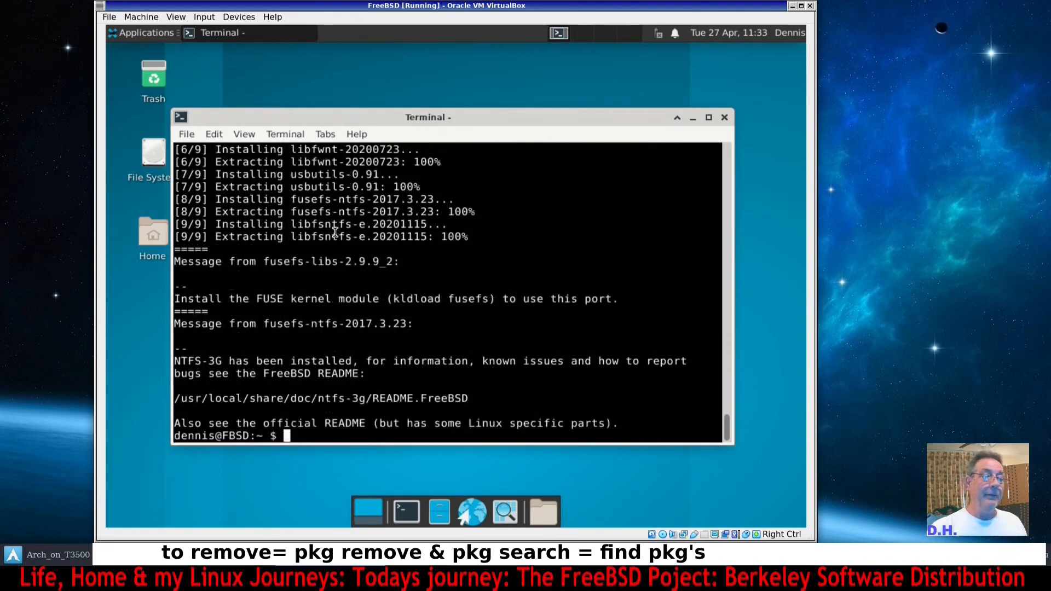
Close the terminal window.
left_click(724, 117)
left_click(784, 33)
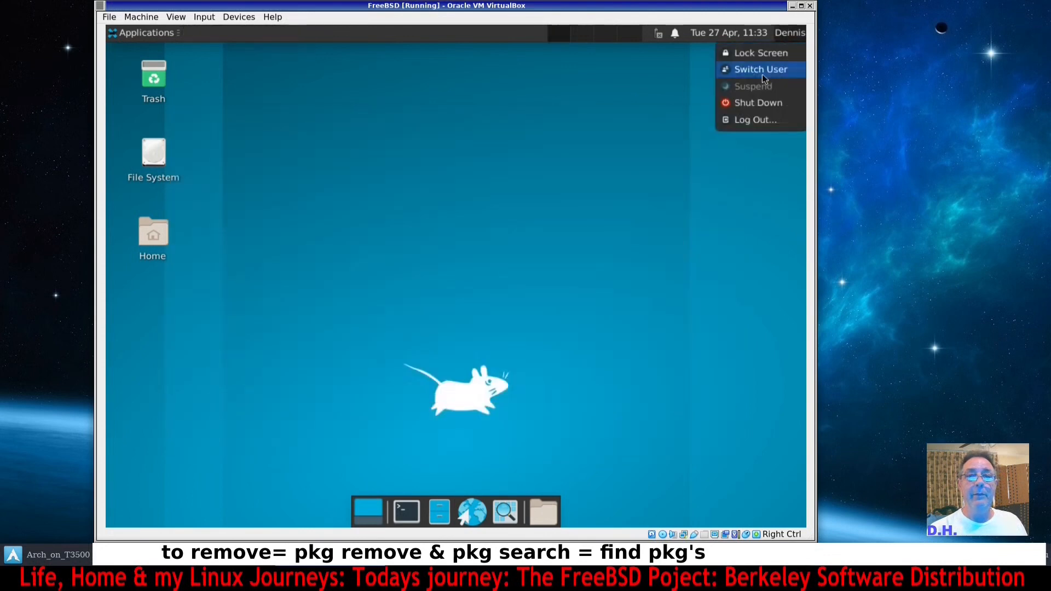
left_click(784, 33)
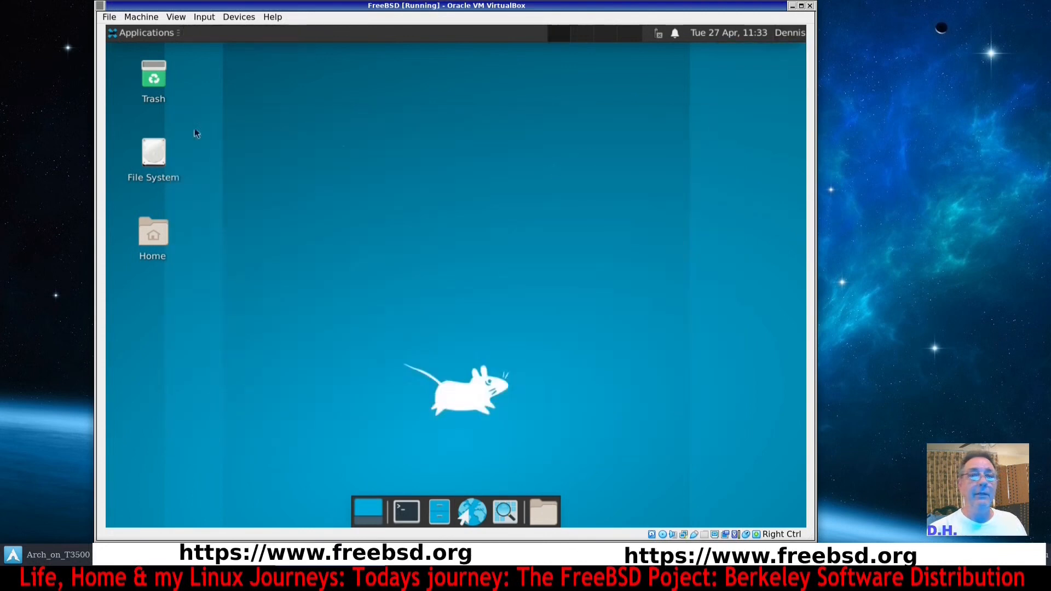
Restart the system from the log-out dialog and boot the default multi-user entry.
left_click(141, 34)
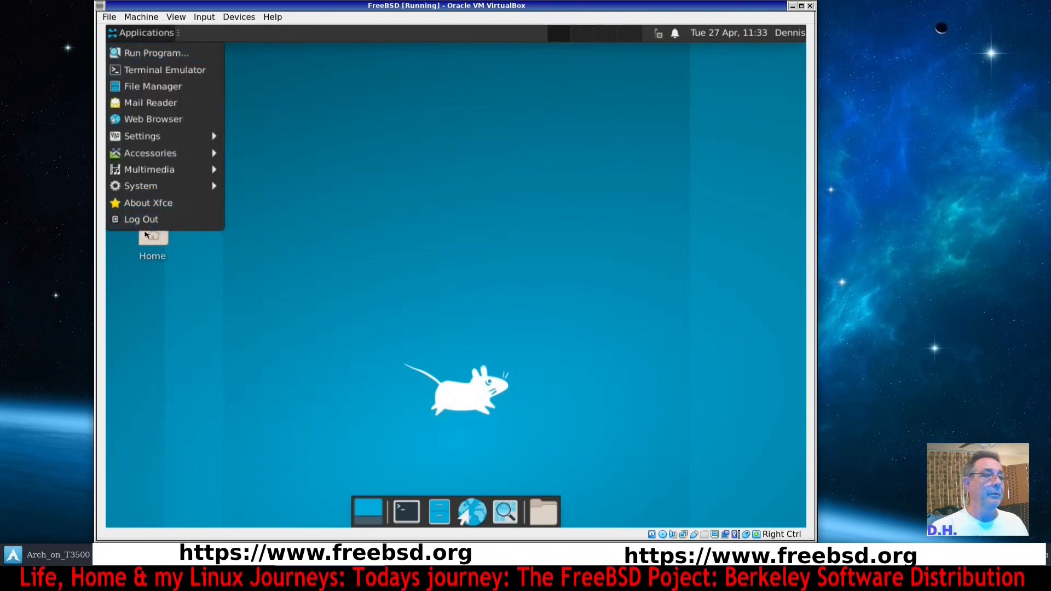
left_click(146, 225)
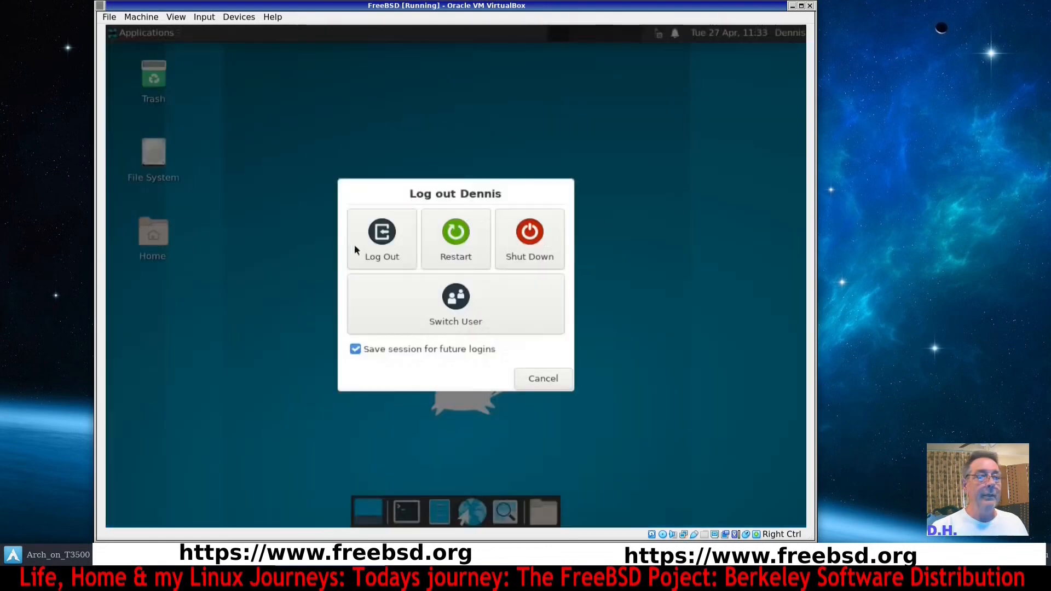
left_click(472, 256)
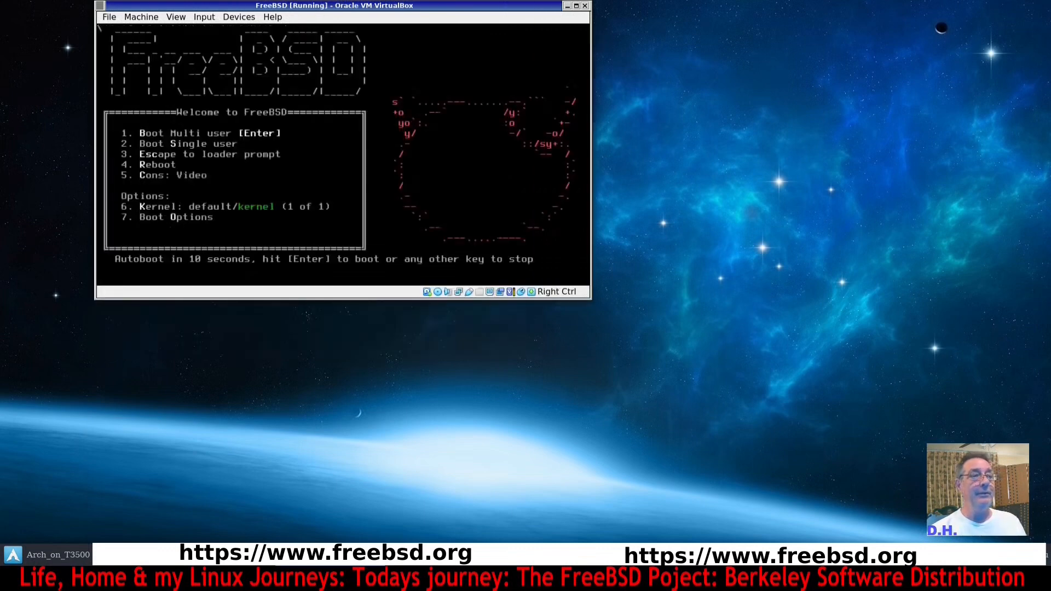
key("Return")
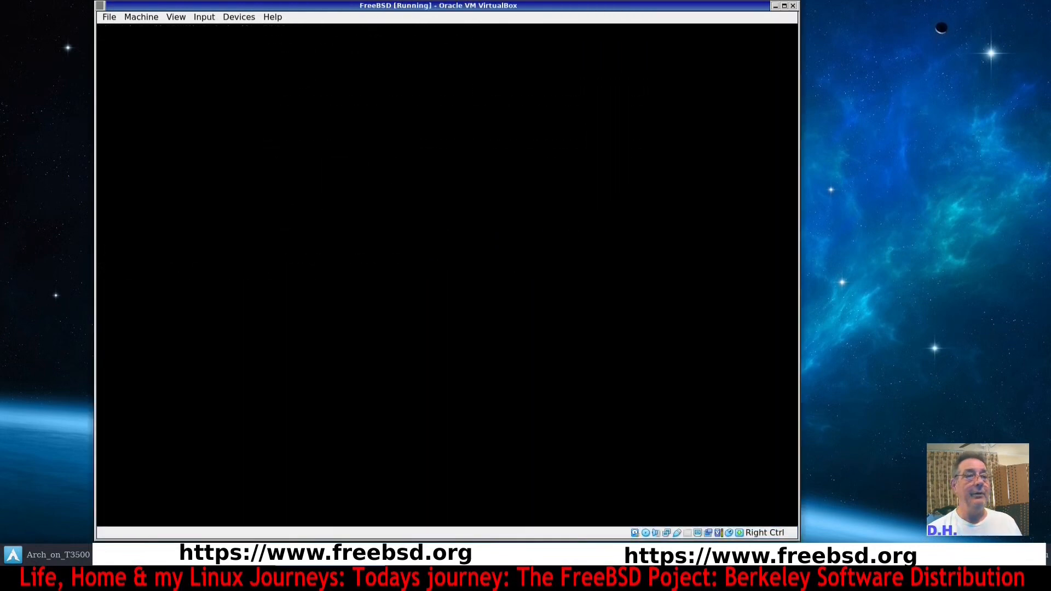
Log in to the desktop by entering the account password.
type("•••")
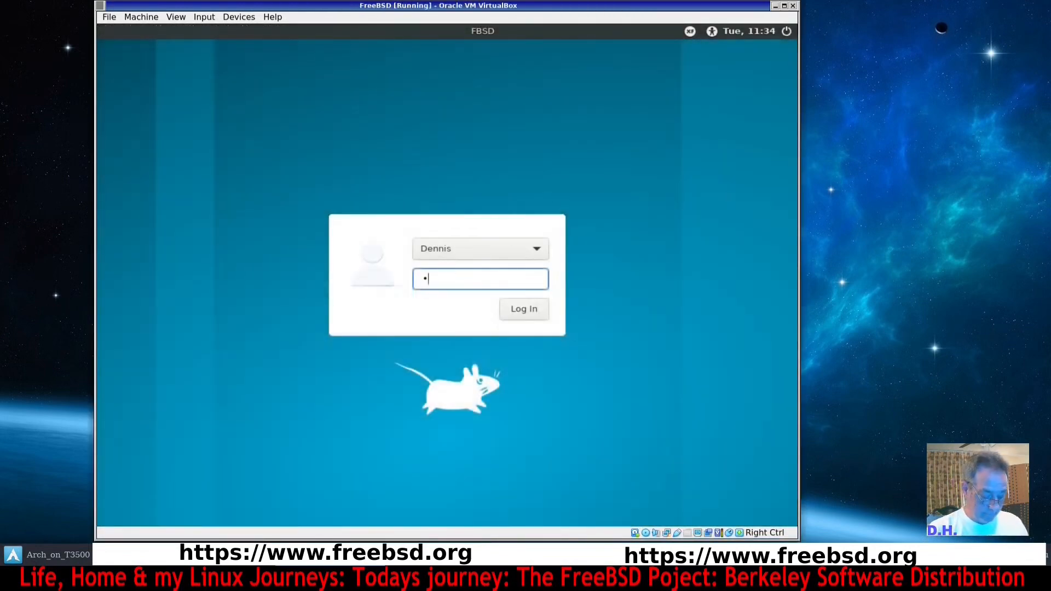
type("••")
key("Return")
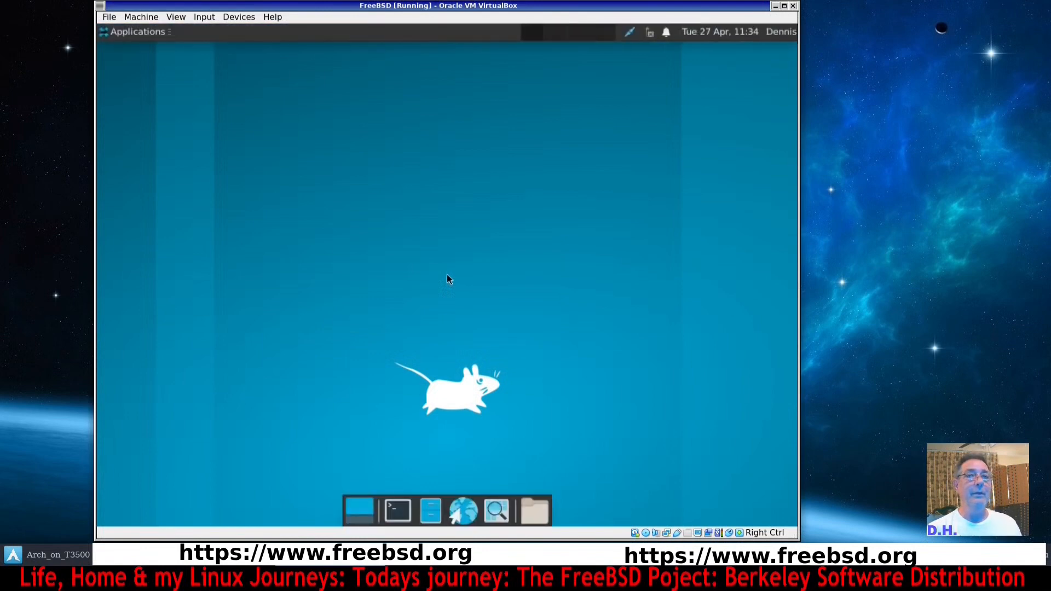
left_click(632, 32)
left_click(581, 106)
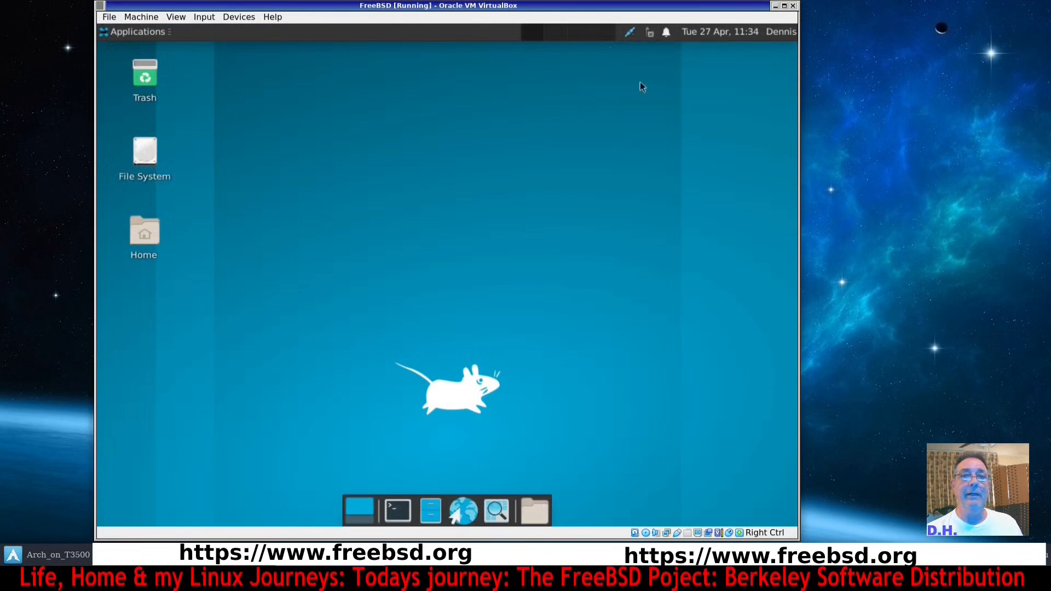
left_click(667, 34)
left_click(358, 250)
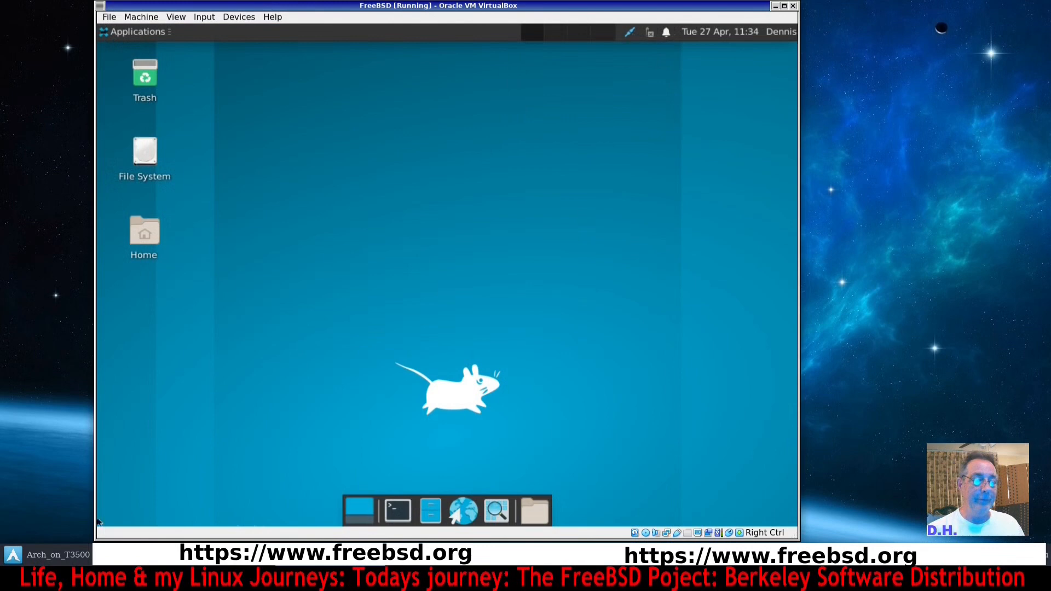
Open a terminal, install xfce4-pulseaudio-plugin with sudo pkg install -y, and close the terminal.
left_click(403, 498)
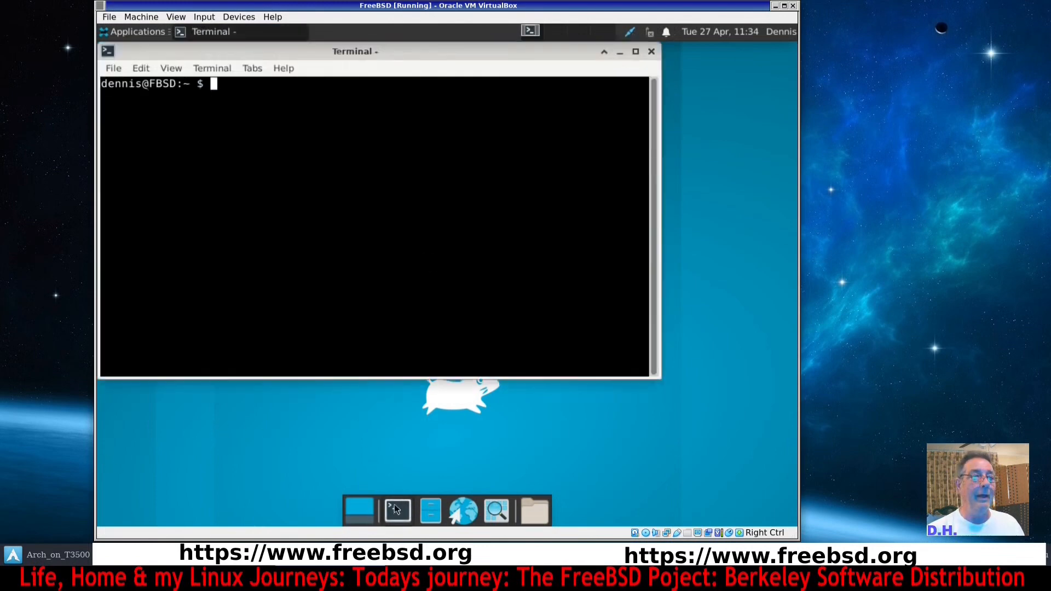
left_click_drag(476, 67, 519, 109)
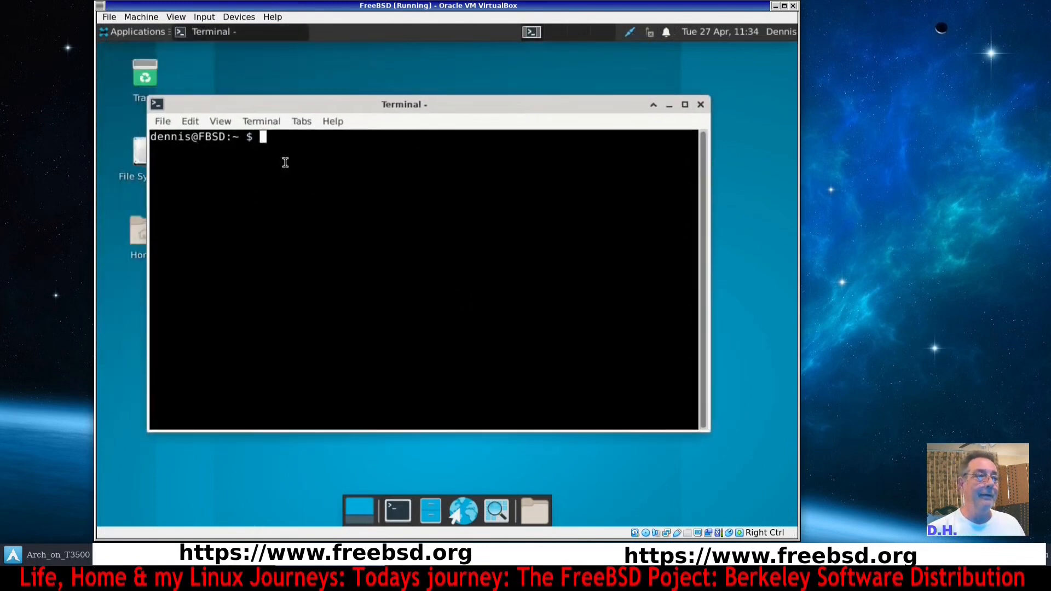
type("sud")
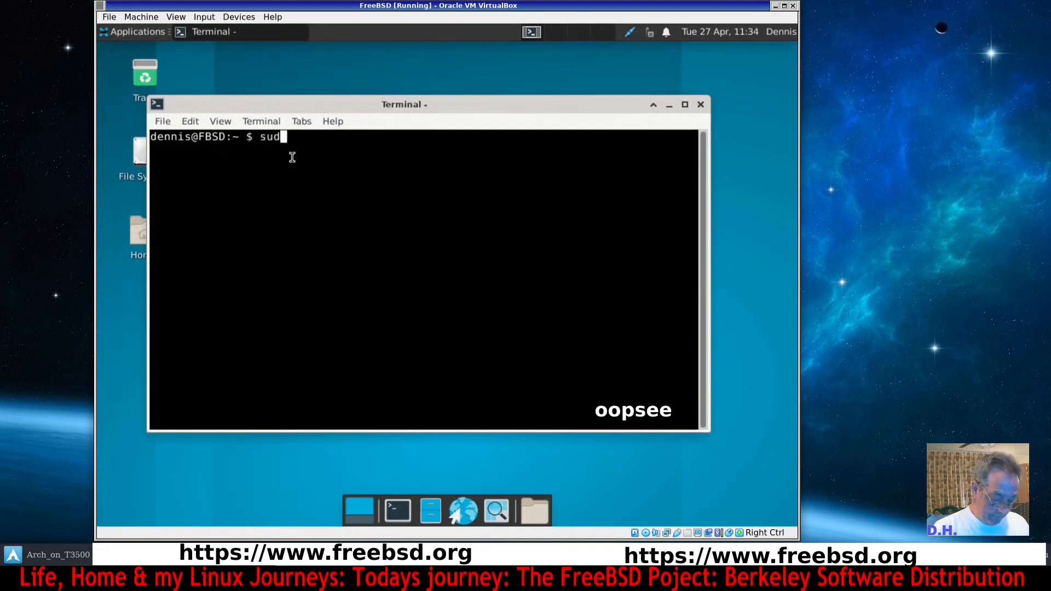
type("o pkg ")
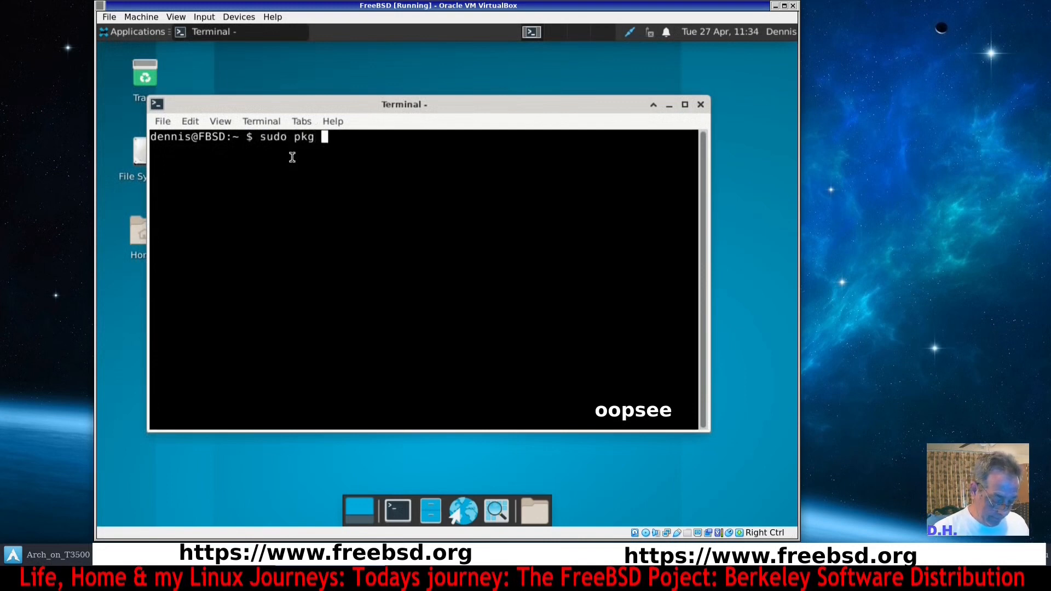
type("-y in")
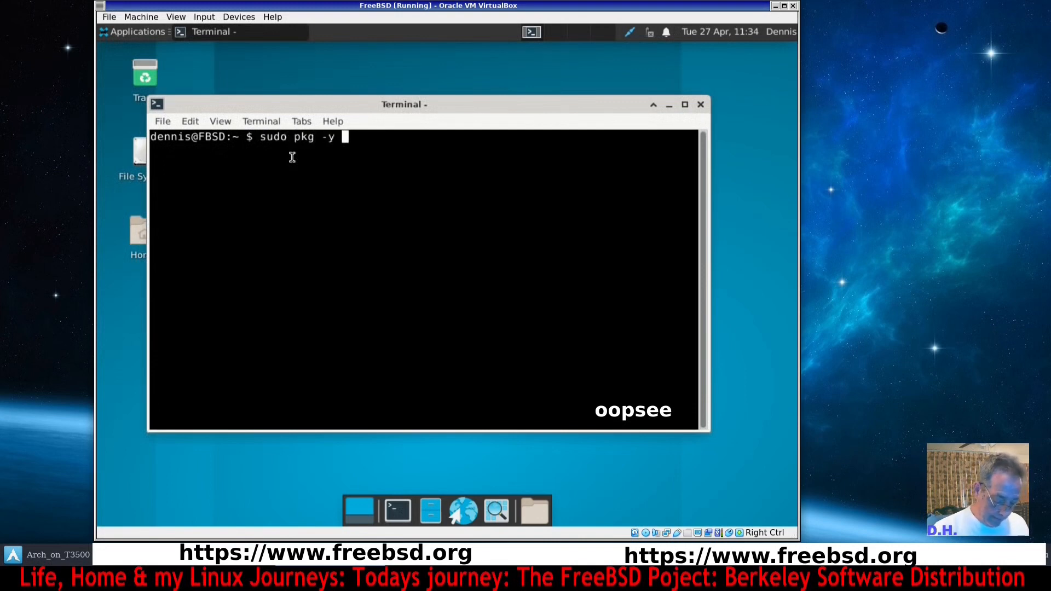
key("BackSpace")
key("BackSpace")
key("BackSpace")
key("BackSpace")
key("BackSpace")
key("BackSpace")
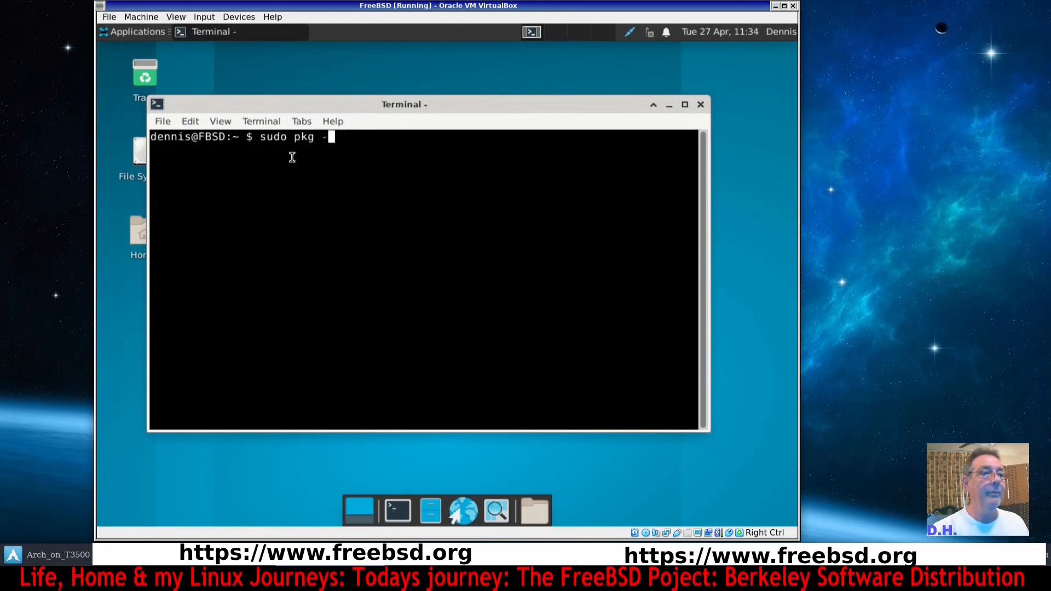
type("install -y")
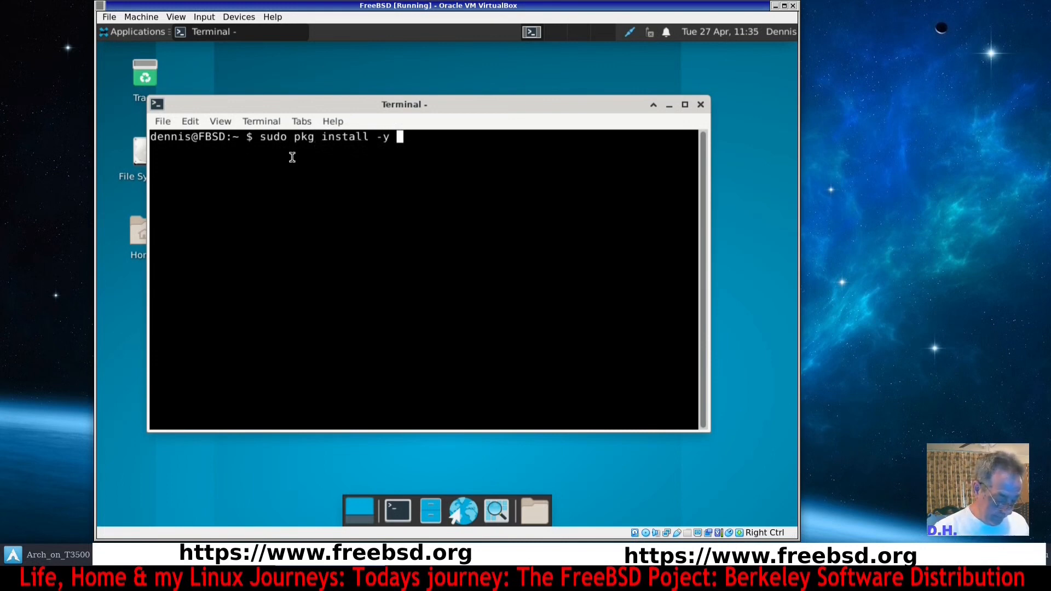
type(" xfce4")
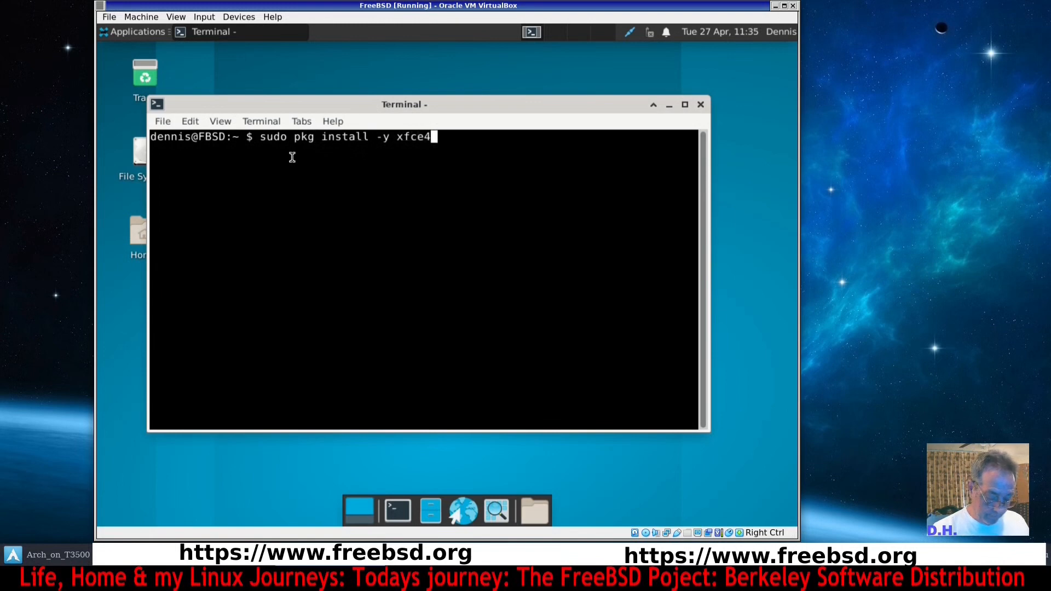
type("-pulseaudio")
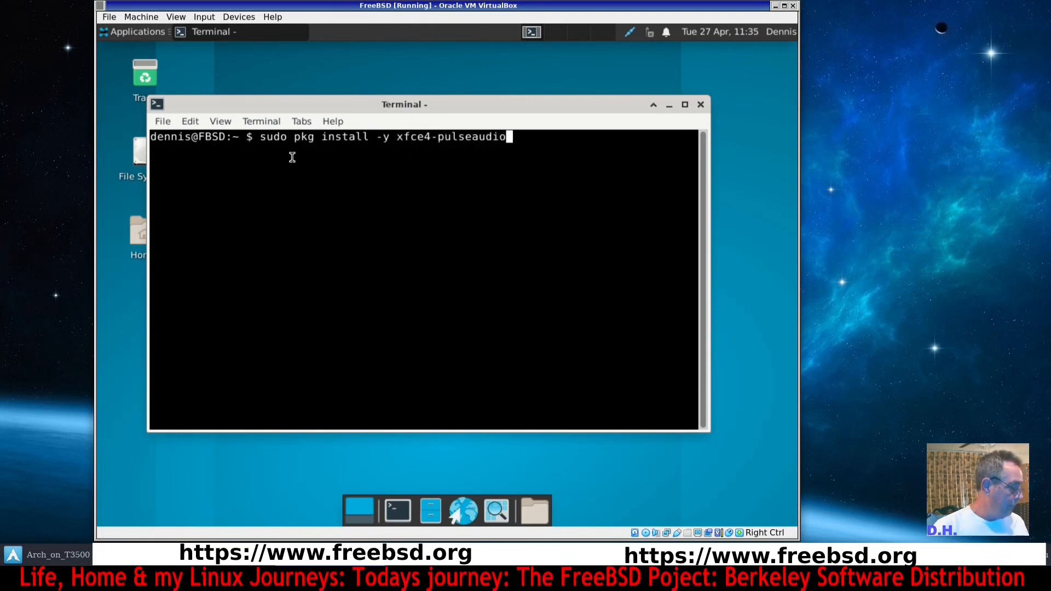
type("-plu")
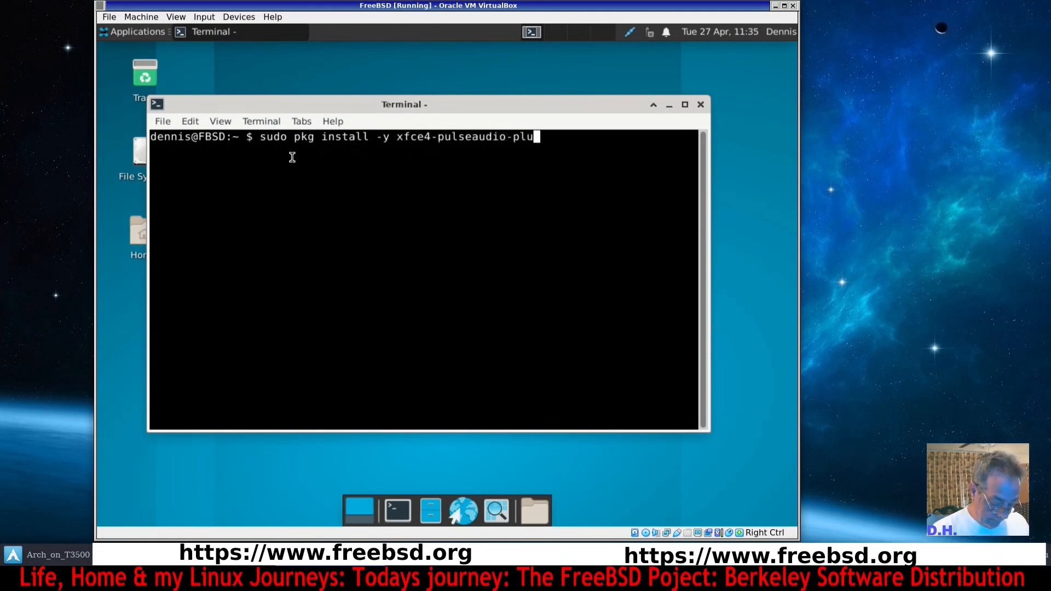
type("gin")
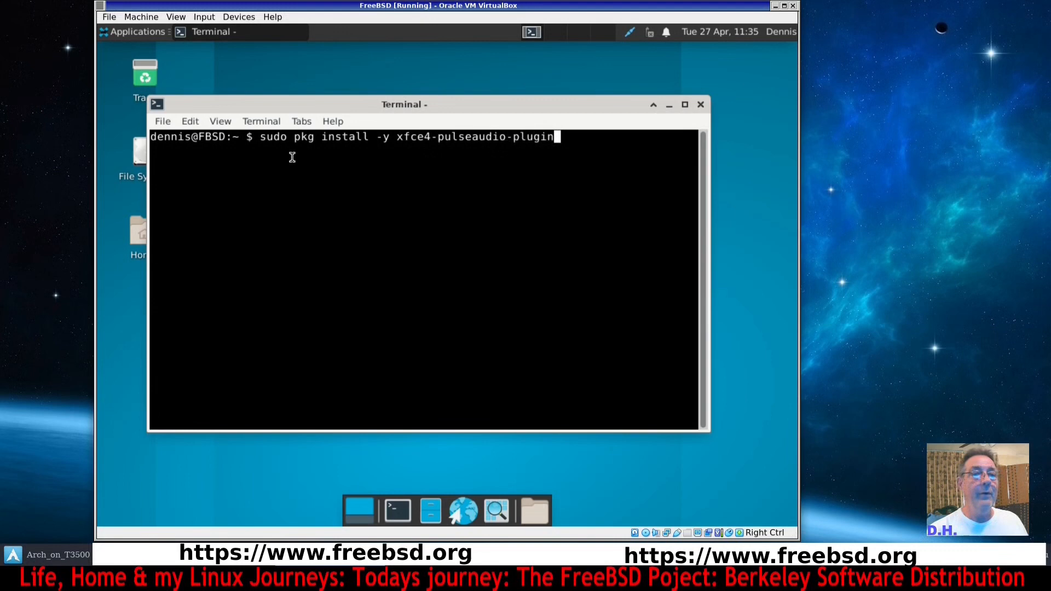
key("Return")
key("Return")
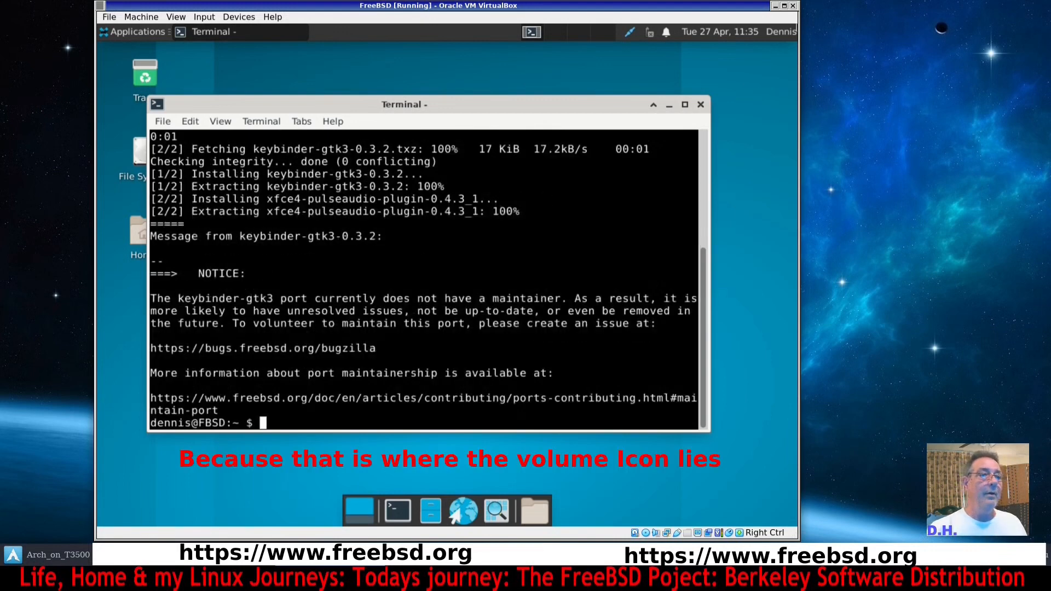
left_click(700, 104)
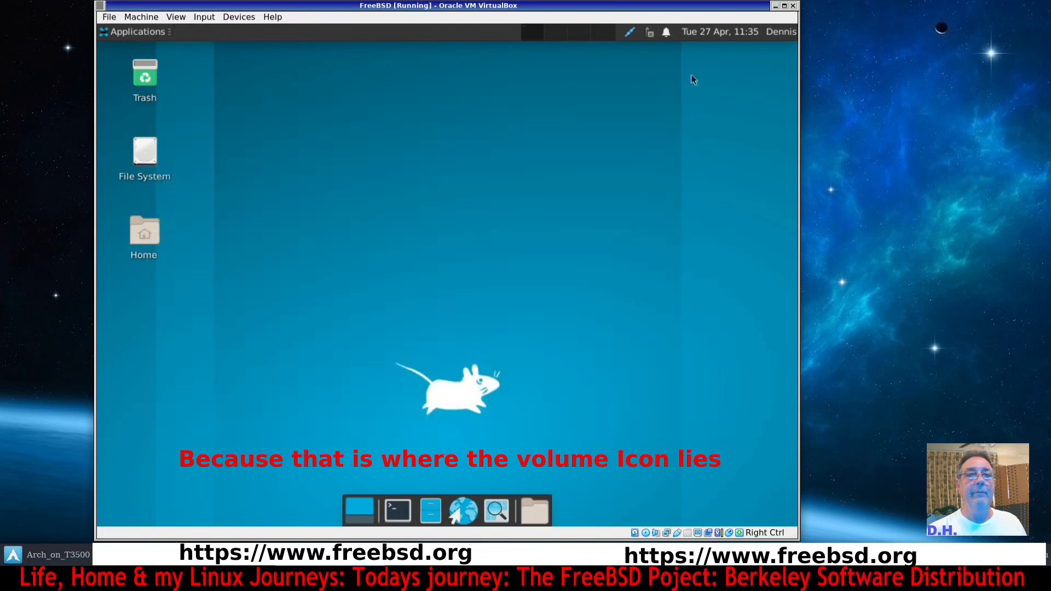
Add the PulseAudio Plugin to the top panel through the panel's Add New Items dialog, searching for vol.
right_click(403, 32)
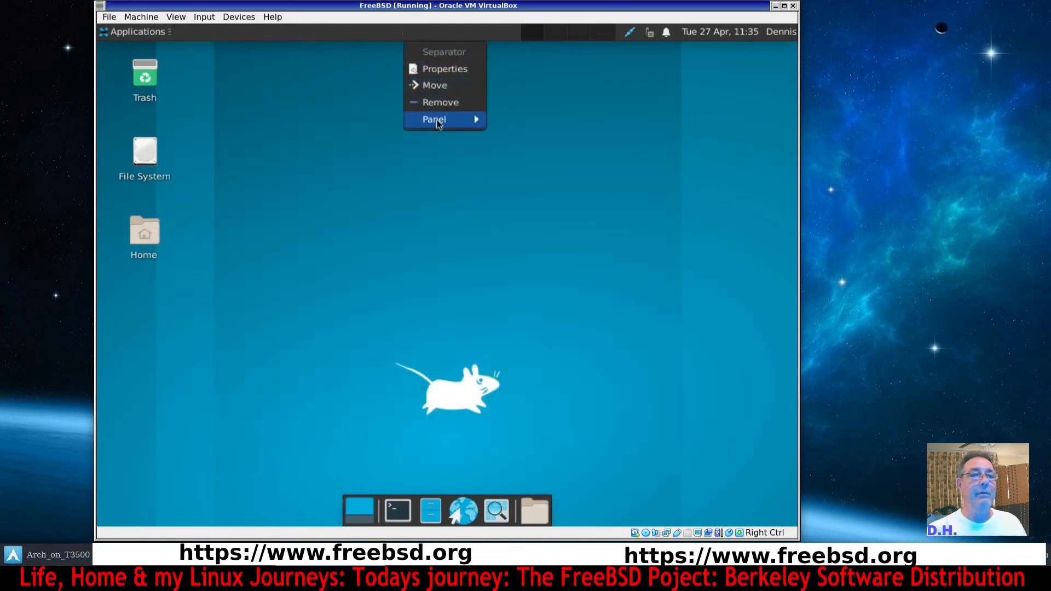
mouse_move(438, 119)
left_click(545, 117)
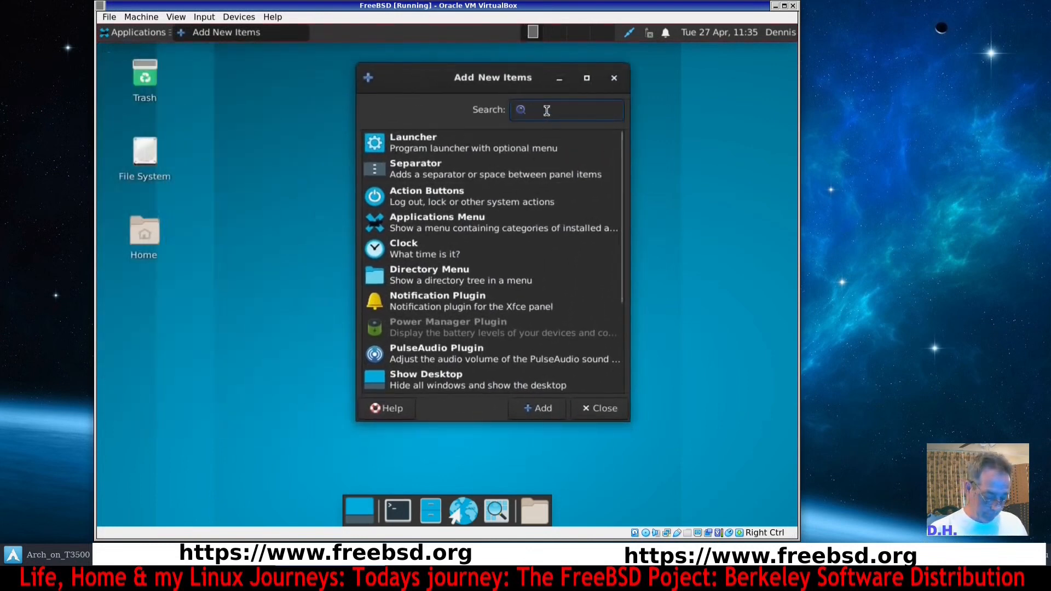
type("vol")
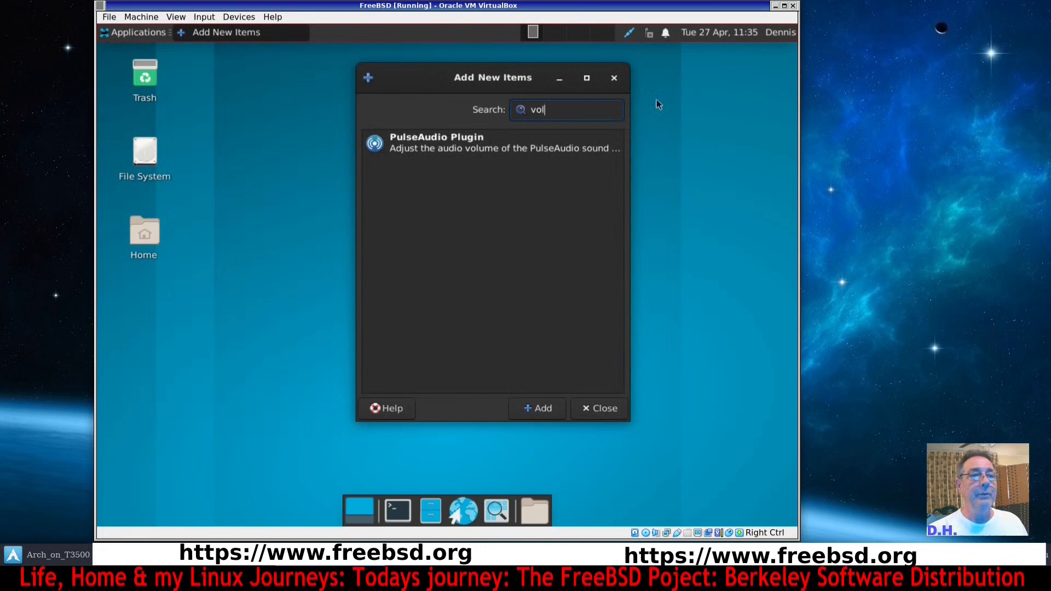
left_click(450, 147)
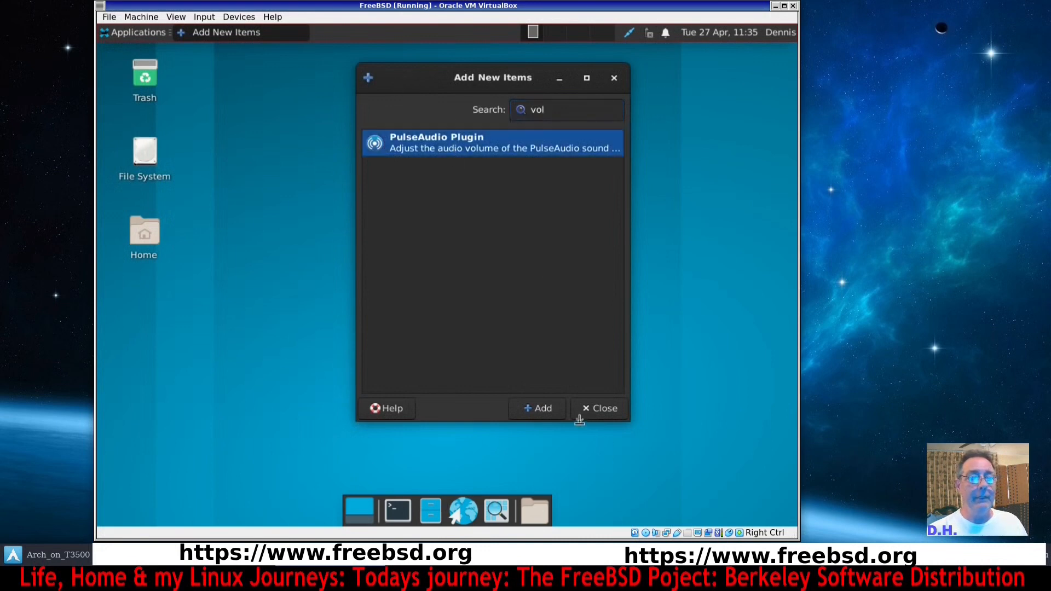
left_click(553, 411)
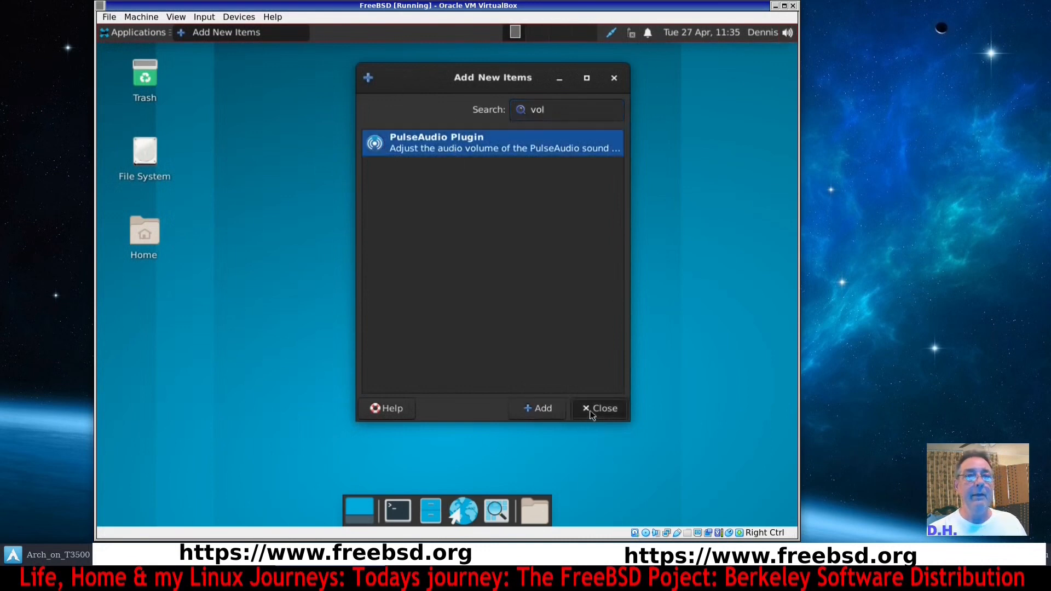
left_click(591, 412)
Move the PulseAudio volume icon next to the notification icon in the panel and open its volume menu.
right_click(788, 33)
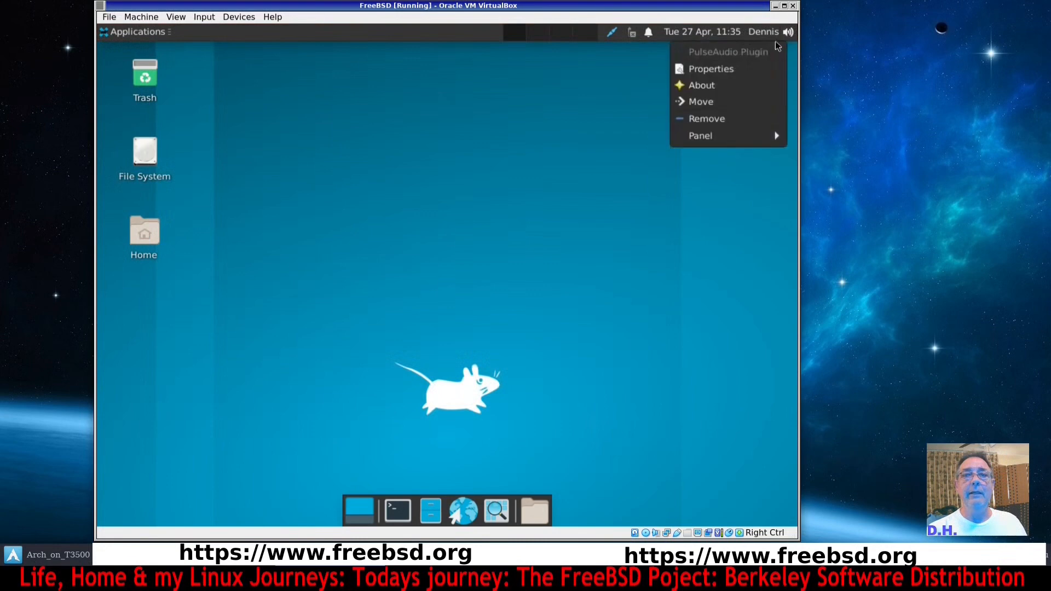
left_click(748, 102)
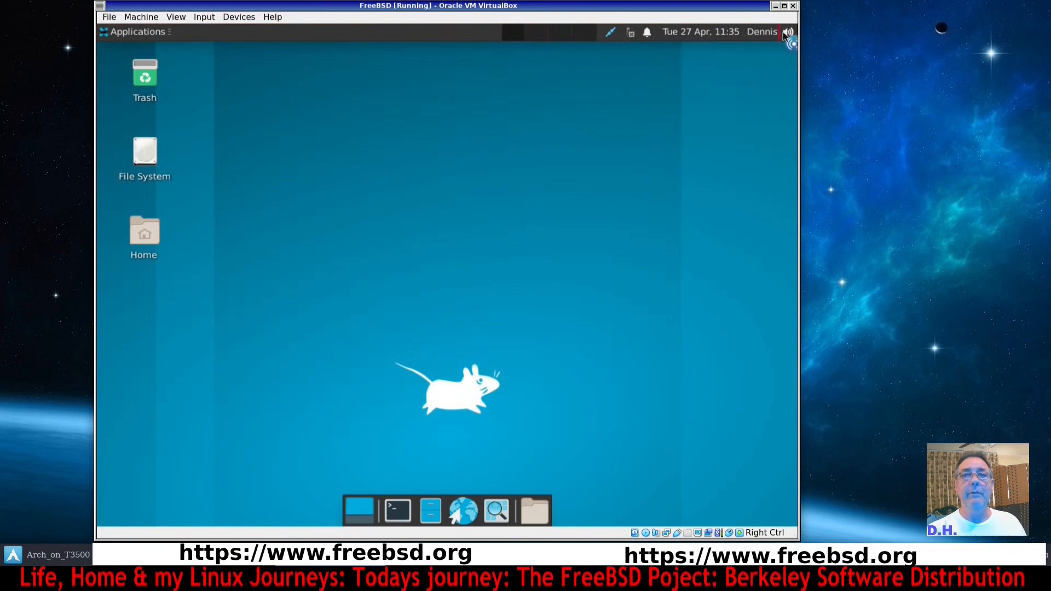
left_click(643, 34)
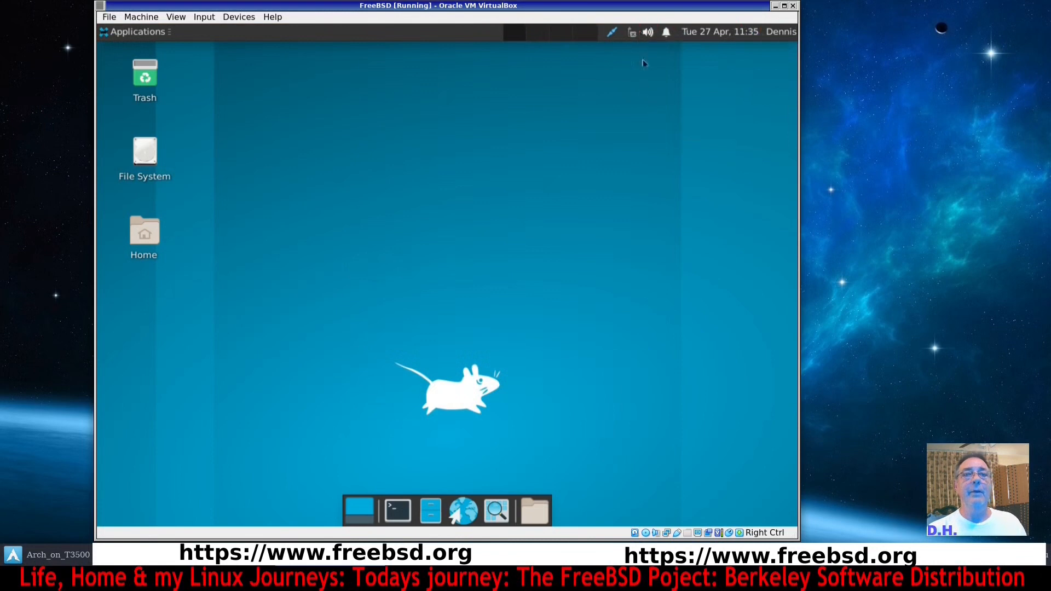
left_click(647, 32)
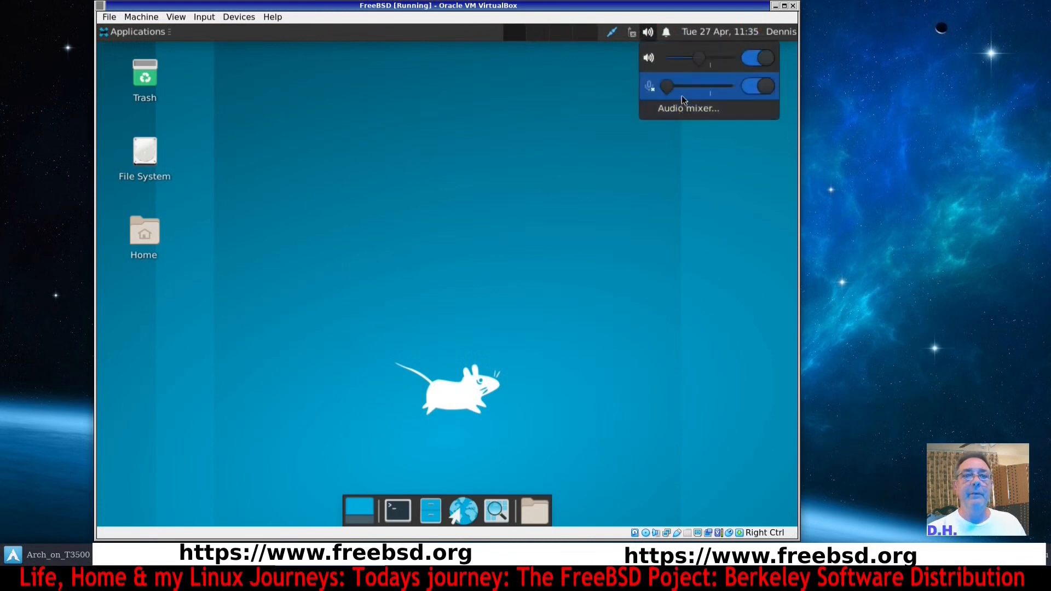
left_click(589, 184)
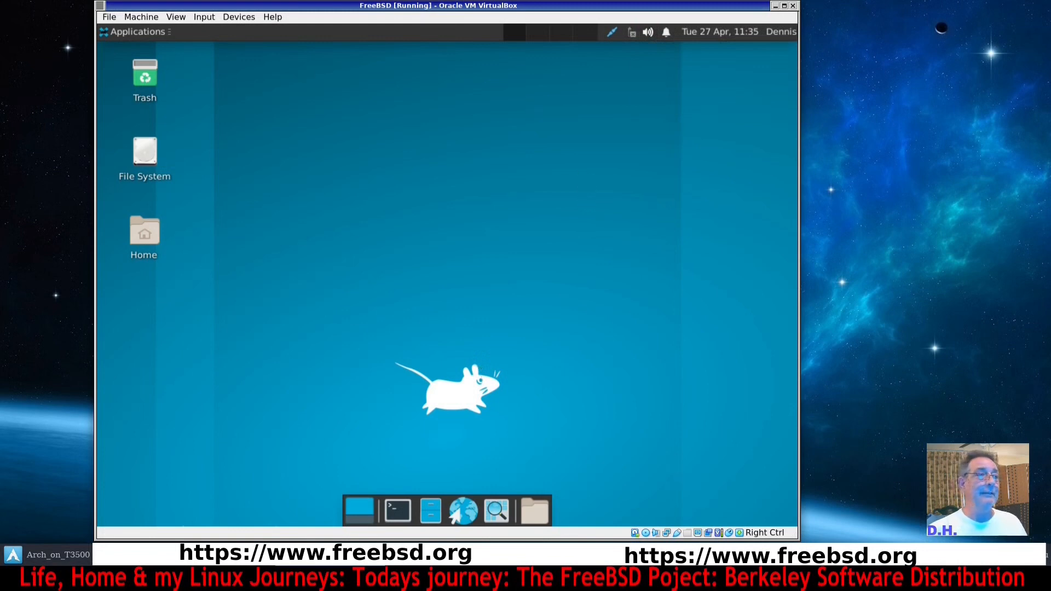
Browse the System entries of the Applications menu.
left_click(153, 36)
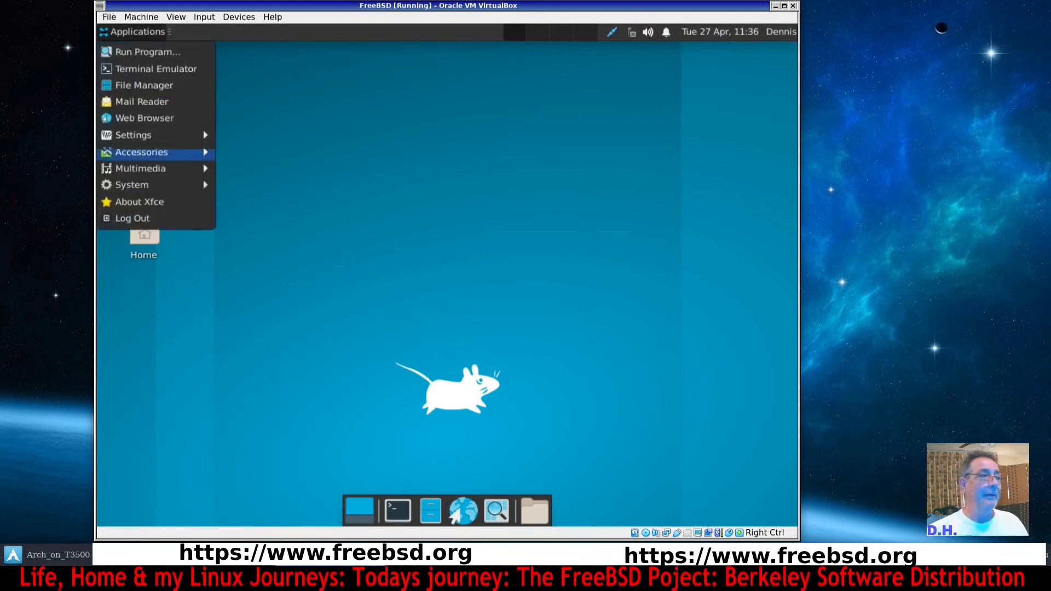
mouse_move(131, 185)
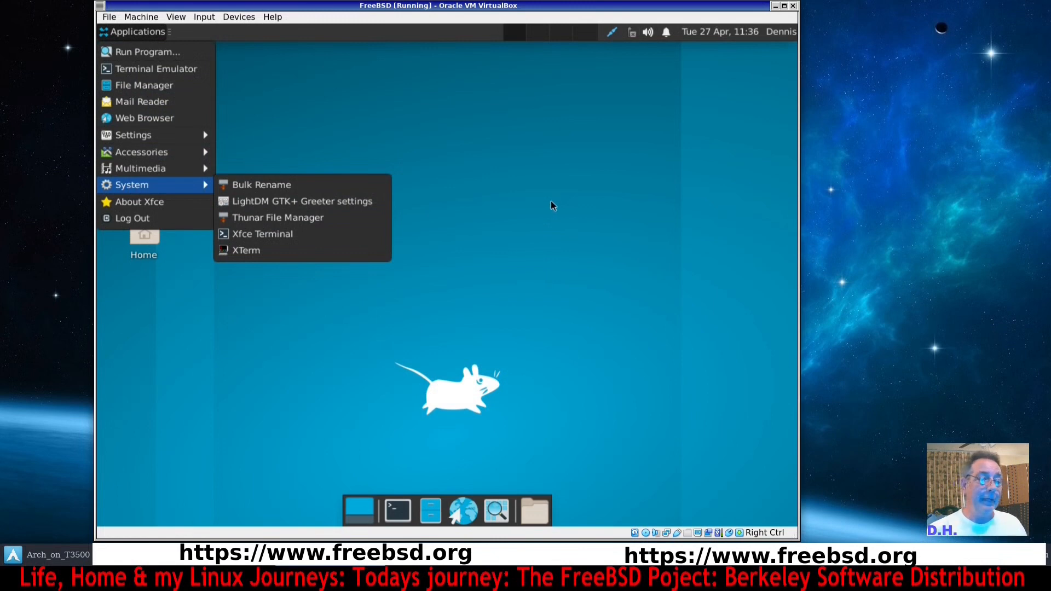
left_click(395, 512)
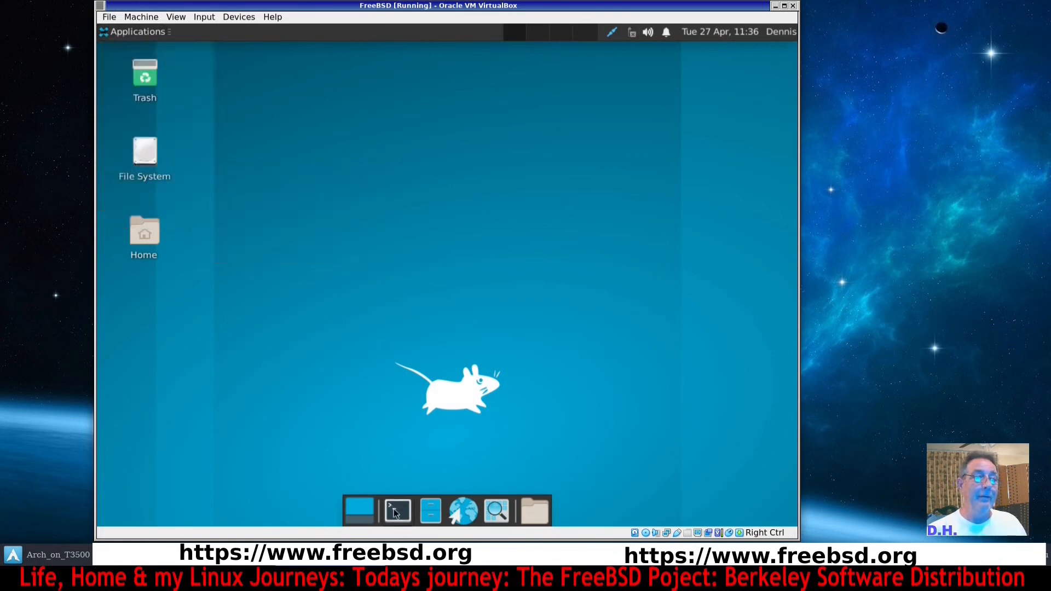
Open a terminal and run df -Th and df -h to list the mounted file systems.
left_click(394, 511)
left_click_drag(332, 50, 424, 112)
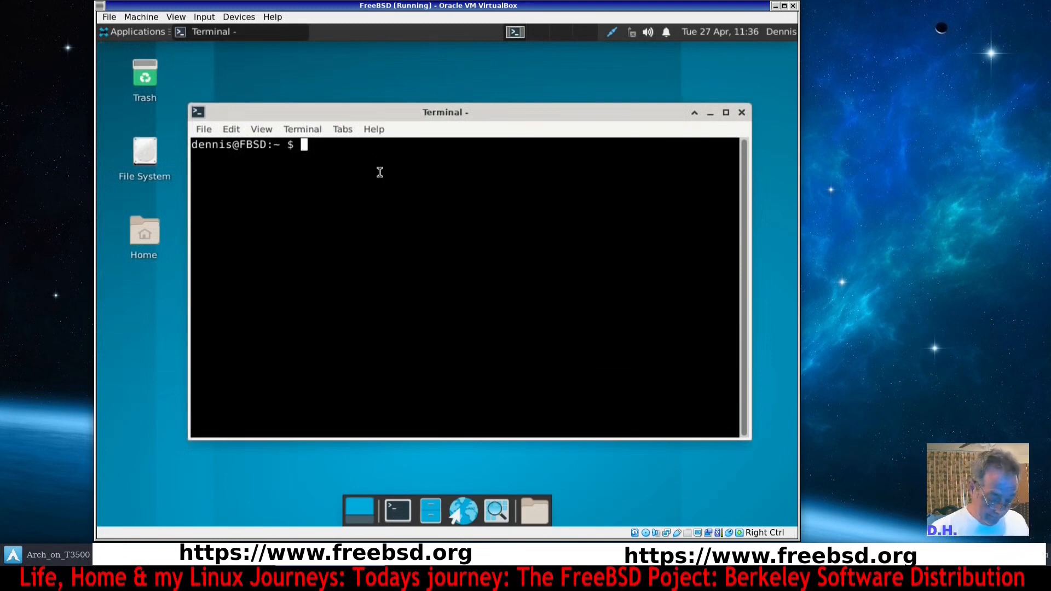
type("df -h")
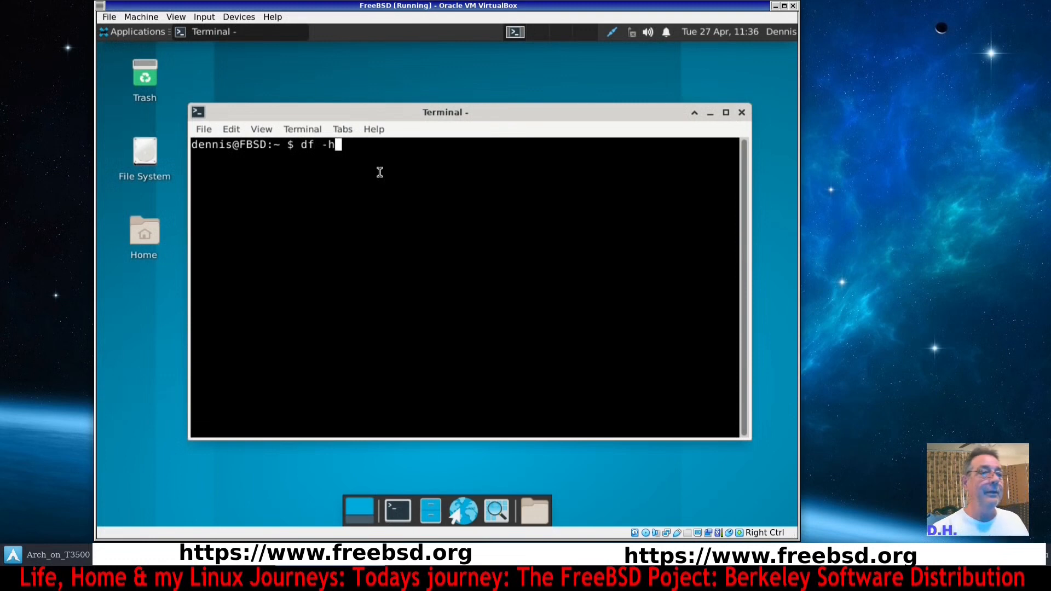
key("BackSpace")
type("Th")
key("Return")
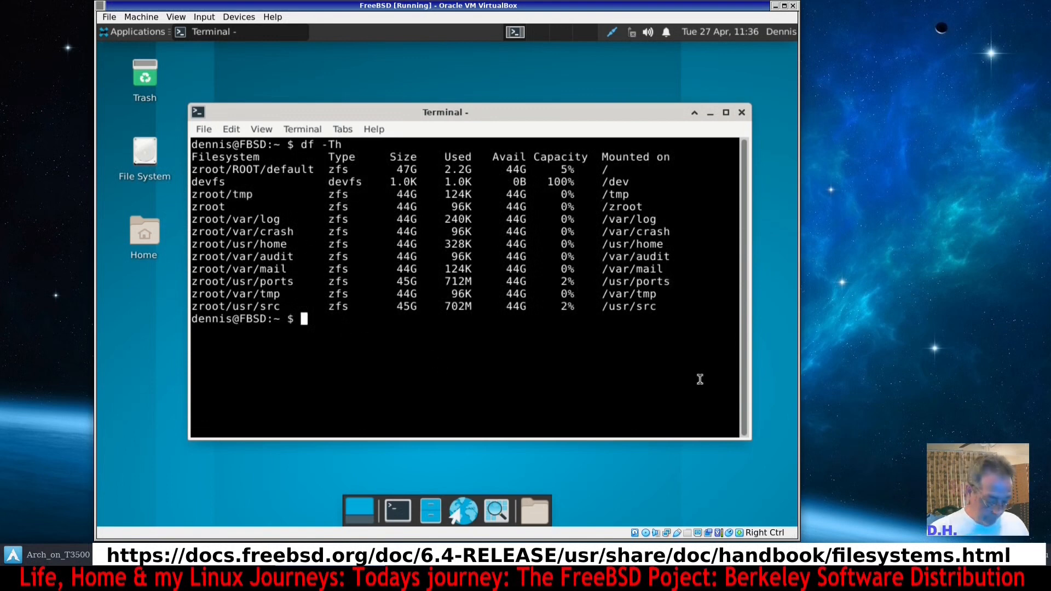
type("df ")
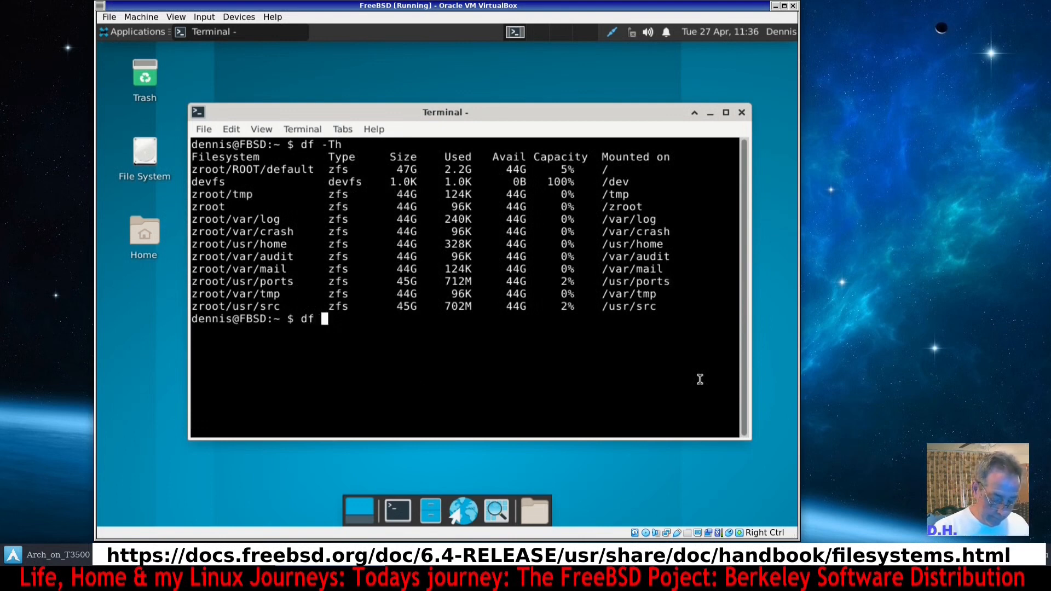
type("-h")
key("Return")
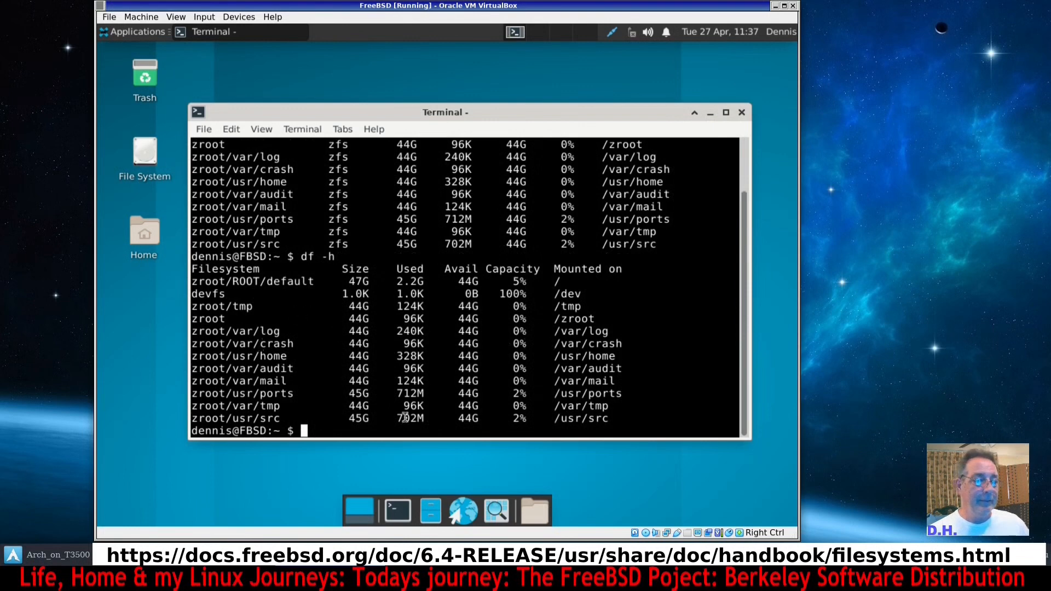
Try running htop, then run top in the terminal to inspect process, memory and swap usage, and quit it.
type("htop")
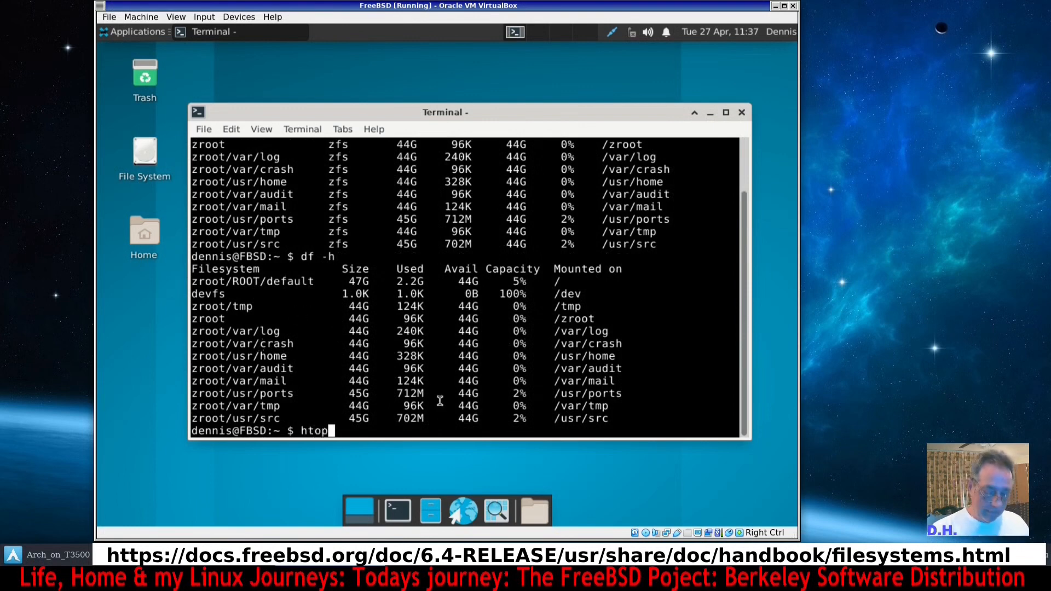
key("Return")
type("top")
key("Return")
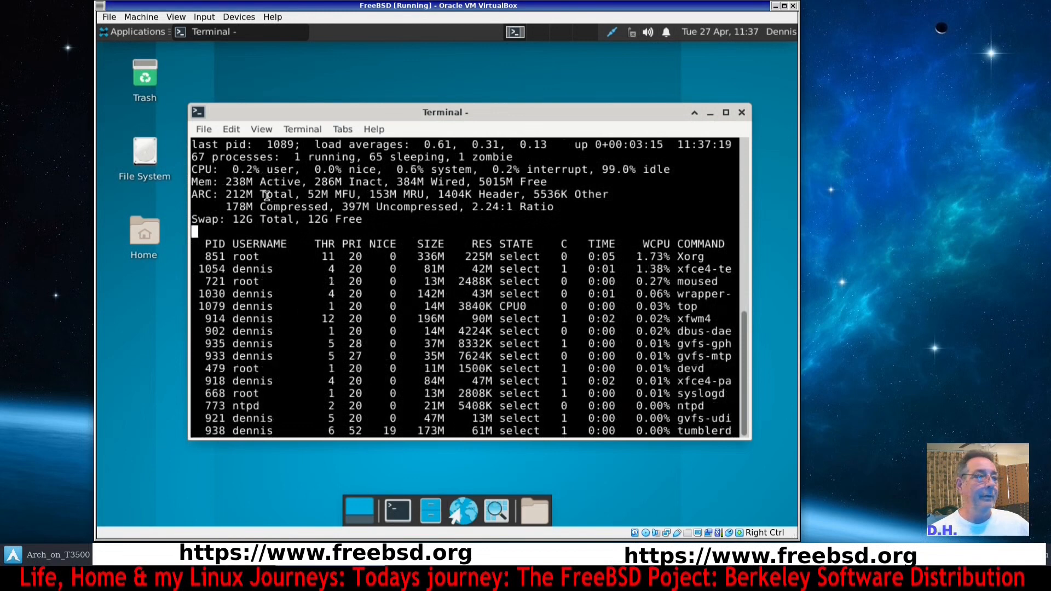
left_click_drag(226, 182, 249, 182)
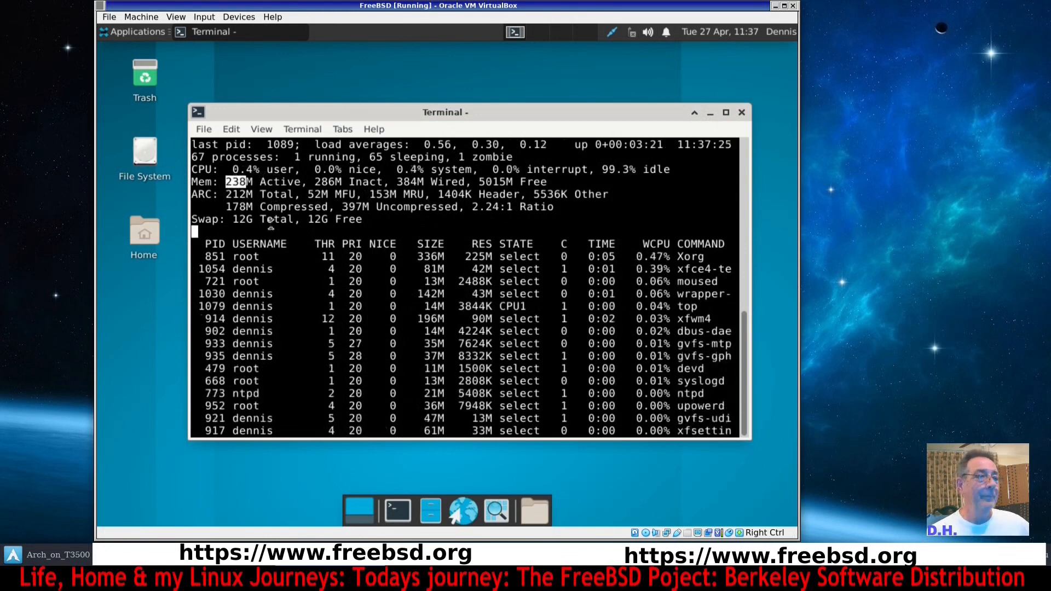
left_click_drag(232, 220, 246, 220)
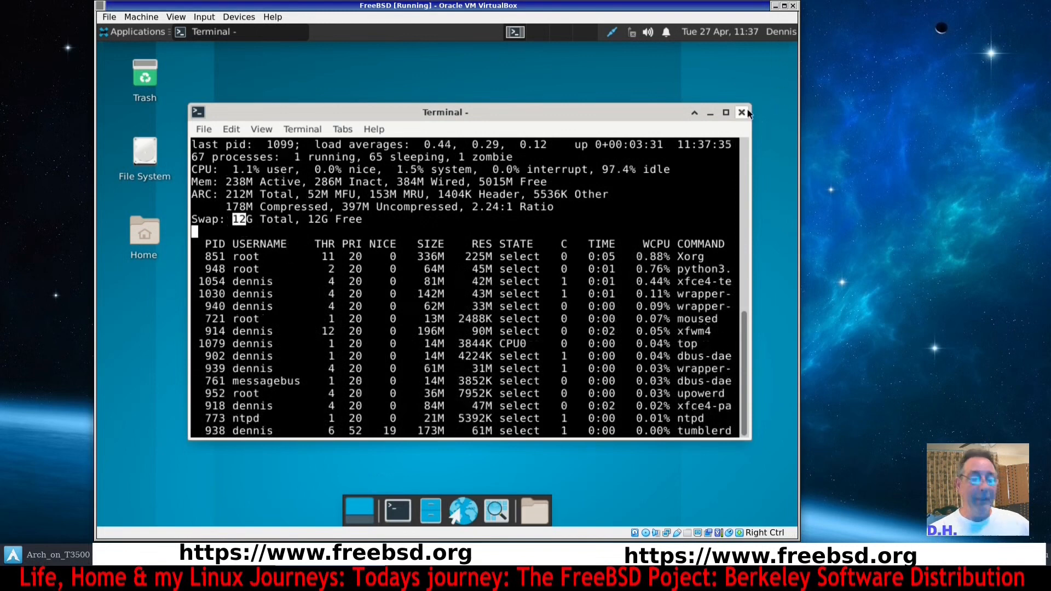
key("q")
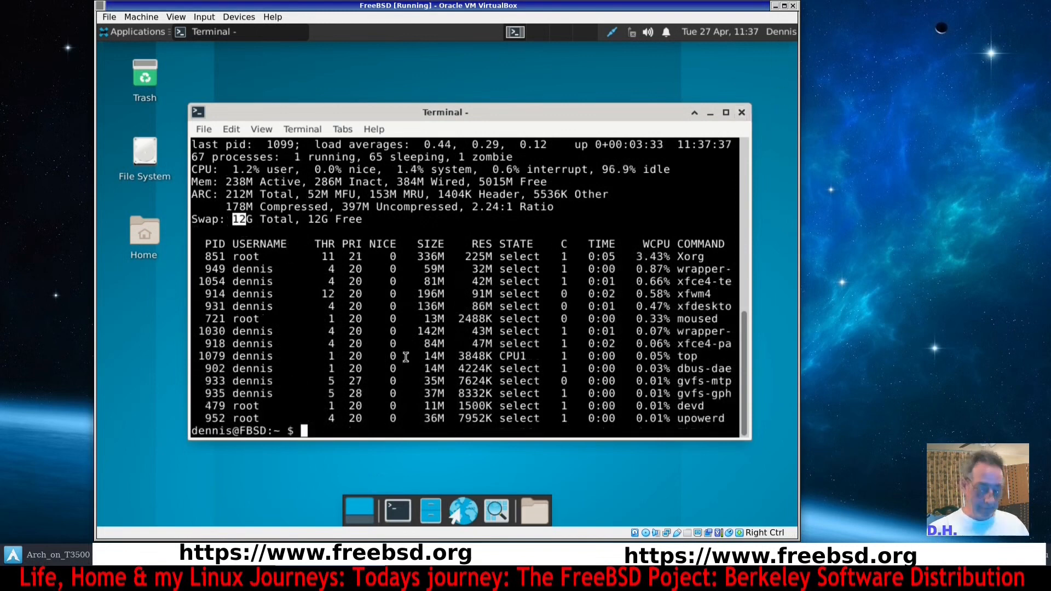
Clear and close the terminal, then shut down the FreeBSD system through the Log Out dialog.
key("ctrl+l")
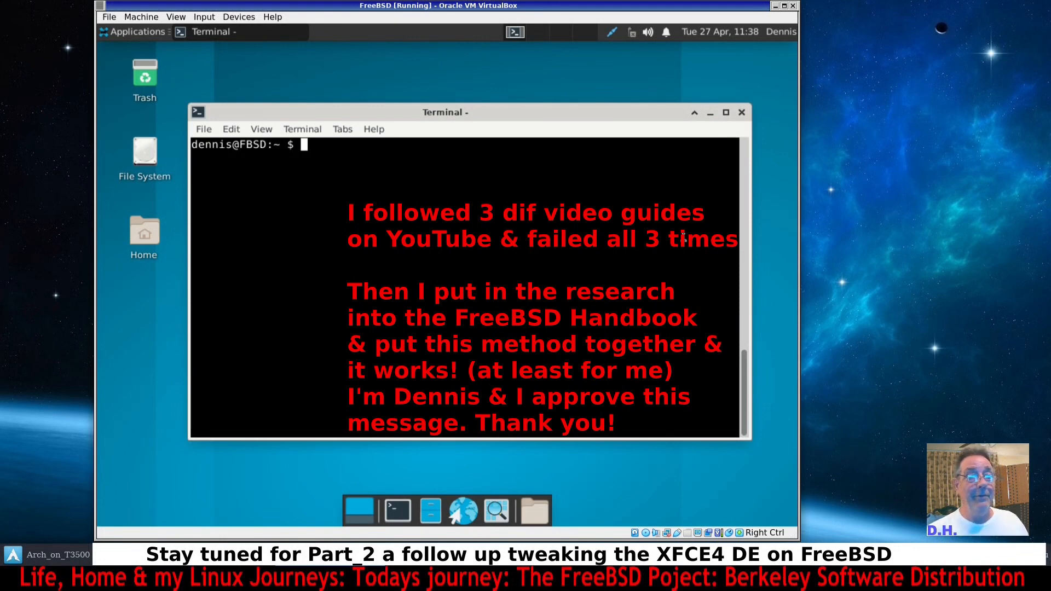
left_click(741, 113)
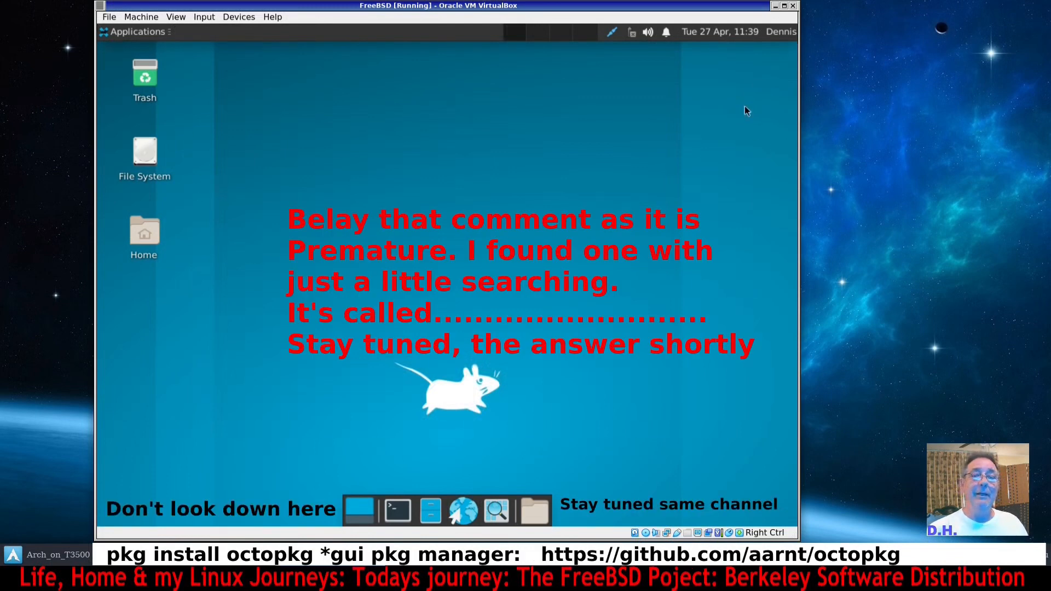
left_click(109, 33)
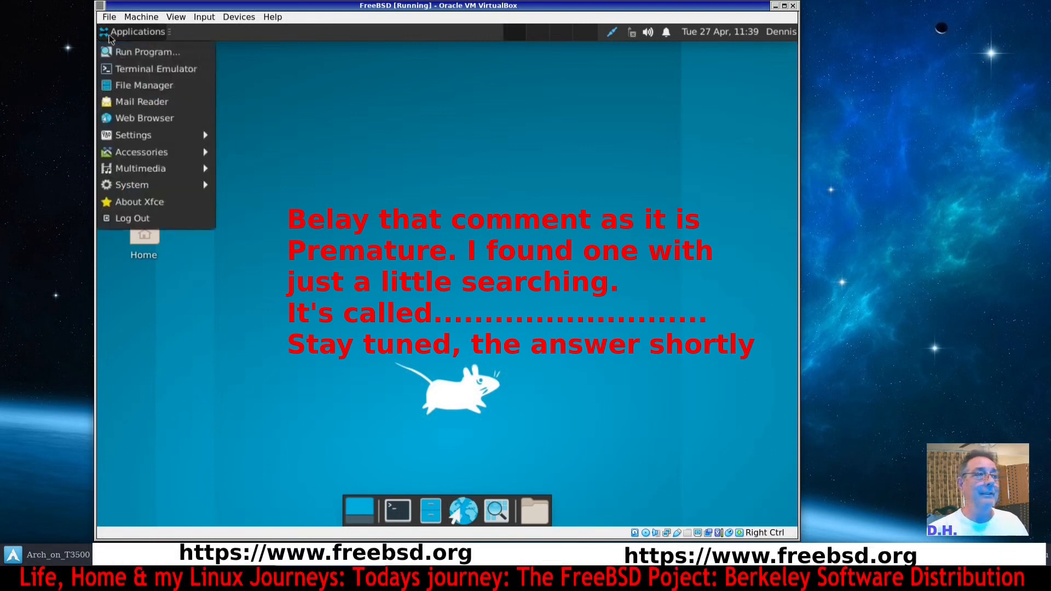
left_click(137, 221)
left_click(520, 241)
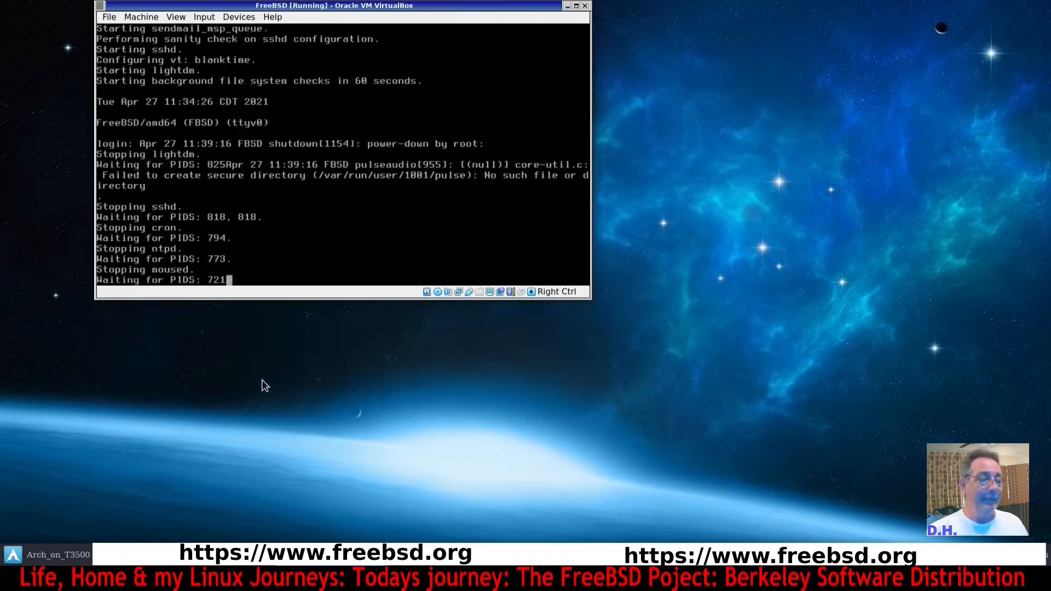
Bring up the VirtualBox Manager showing the powered-off FreeBSD VM and close it.
left_click(222, 564)
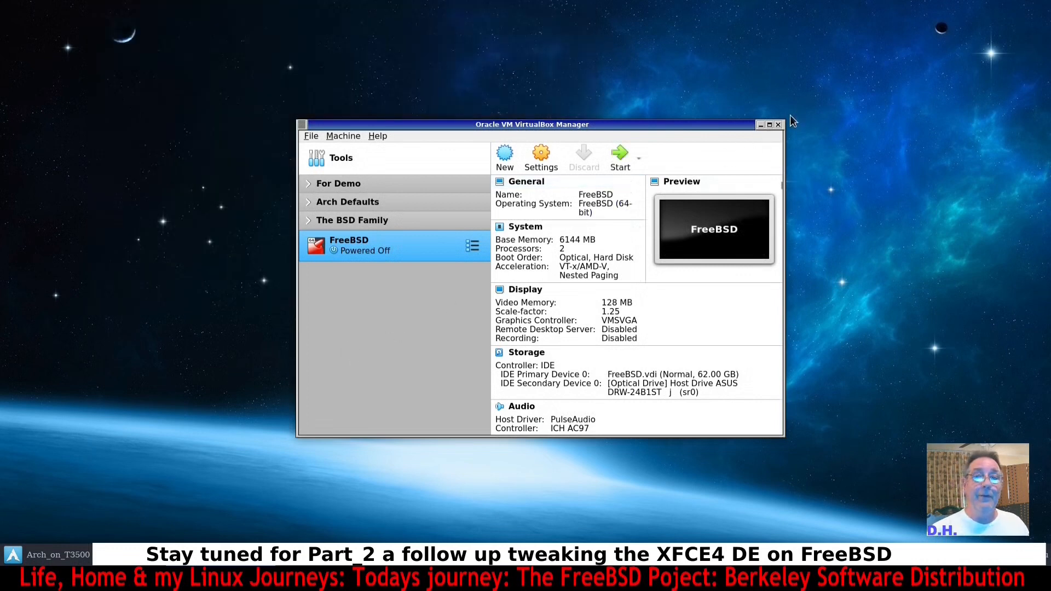
left_click(779, 125)
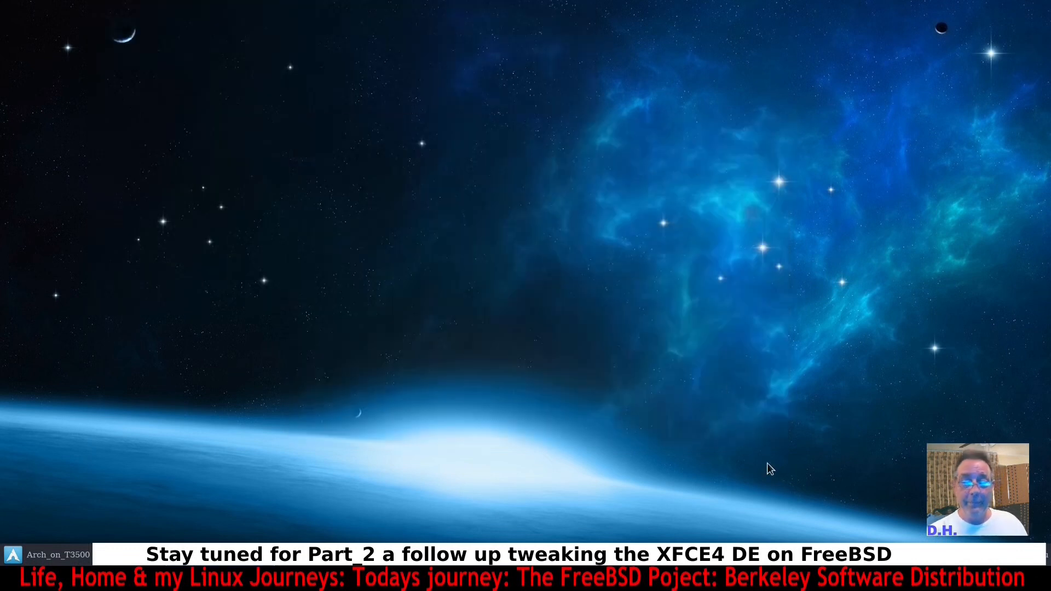
Switch to Firefox, open the FreeBSD Download page and browse the amd64 13.0 ISO image index, then close the browser.
left_click(747, 563)
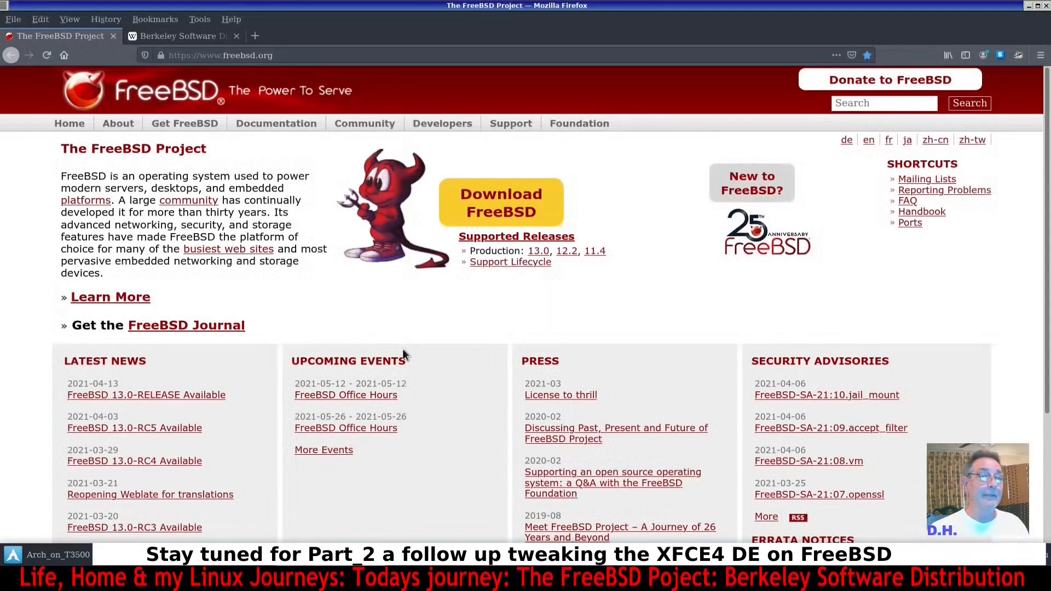
mouse_move(433, 123)
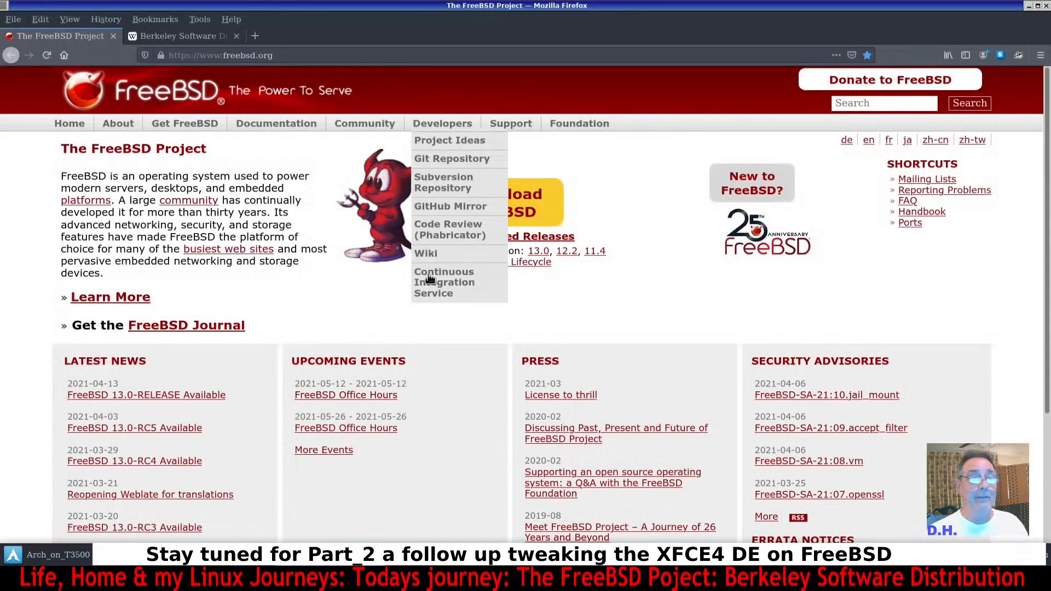
left_click(537, 214)
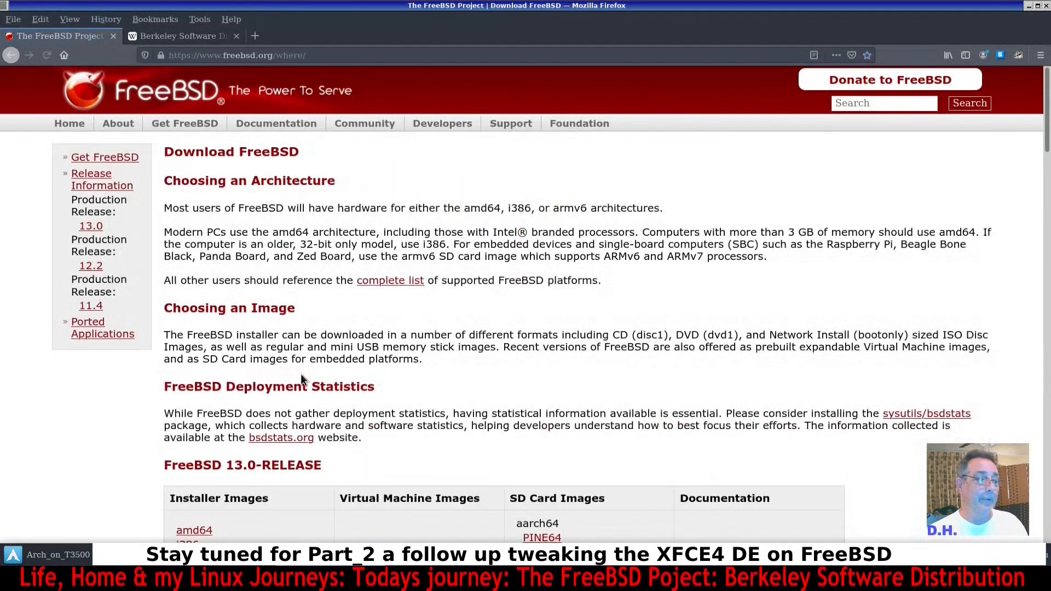
scroll(300, 373, "down", 3)
left_click(192, 386)
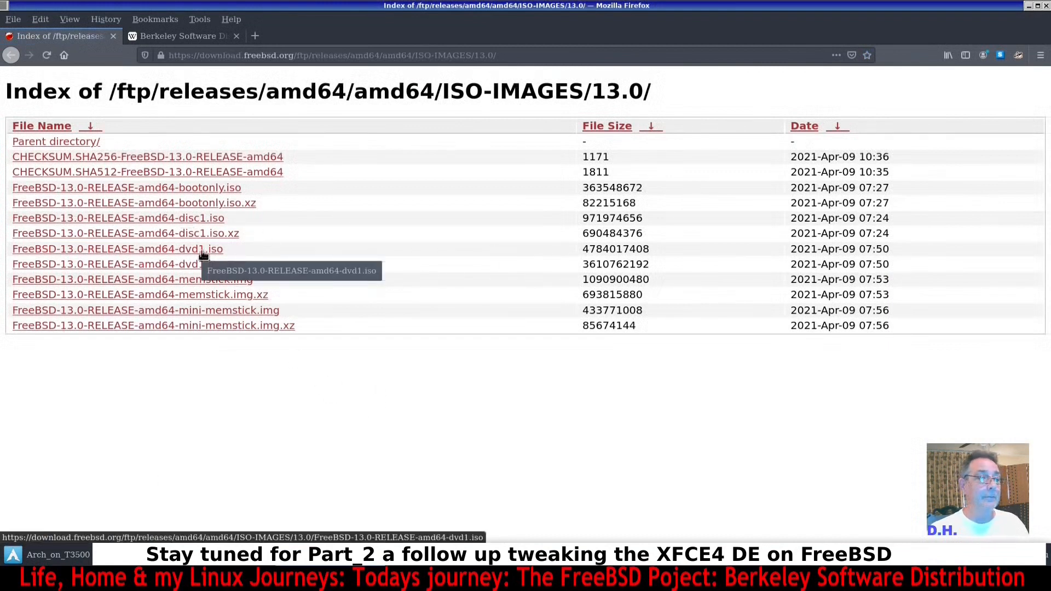
left_click(1045, 7)
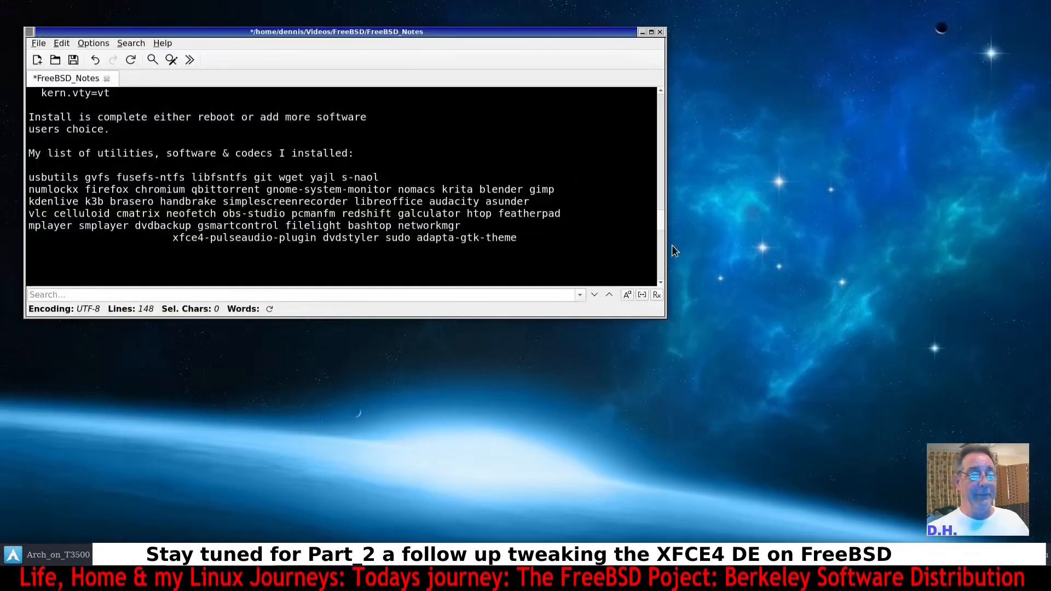